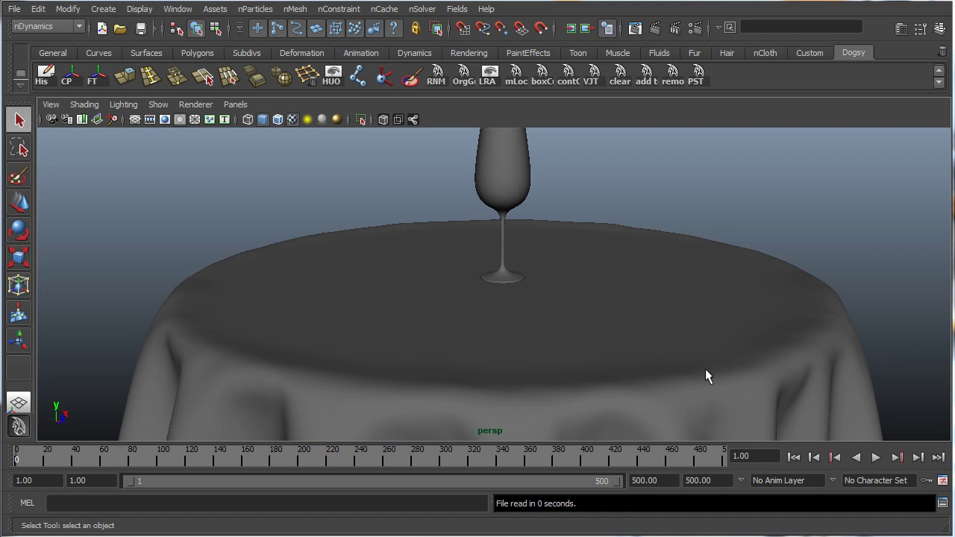
Examine the wine glass and the cloth-covered table from several angles and distances.
right_click_drag(692, 354, 474, 328, "alt")
scroll(474, 327, "up", 1)
left_click_drag(474, 327, 480, 352, "alt")
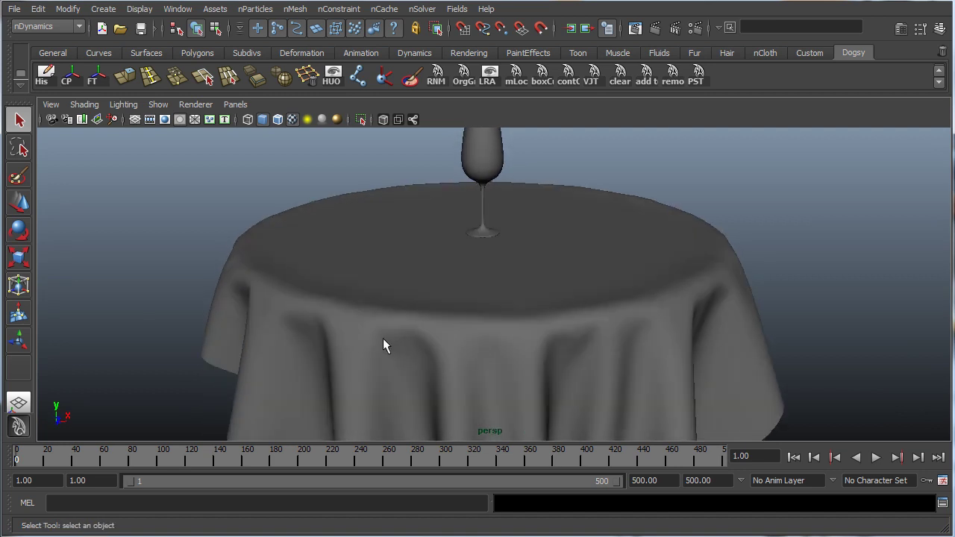
left_click_drag(649, 333, 491, 297, "alt")
middle_click_drag(541, 250, 557, 309, "alt")
right_click_drag(478, 299, 571, 294, "alt")
middle_click_drag(571, 294, 572, 334, "alt")
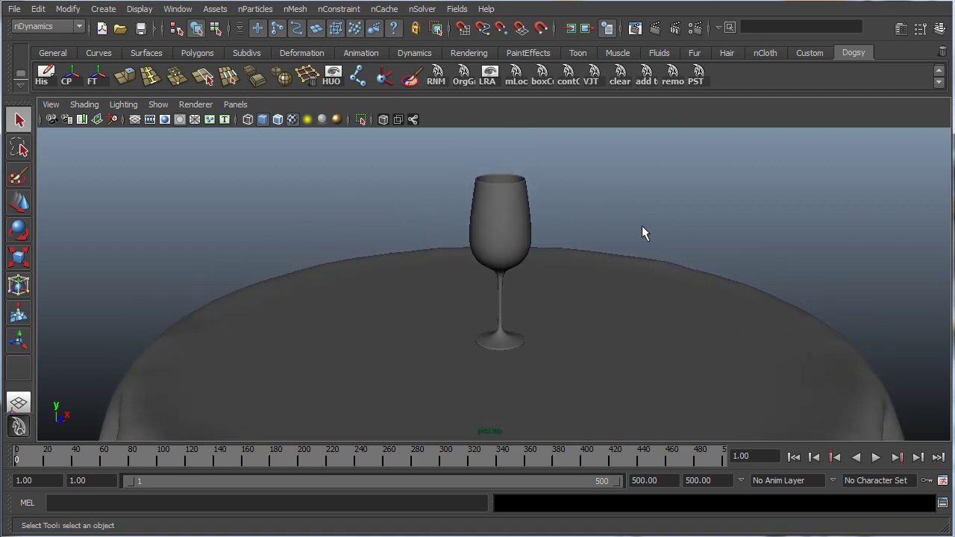
left_click_drag(448, 288, 416, 246, "alt")
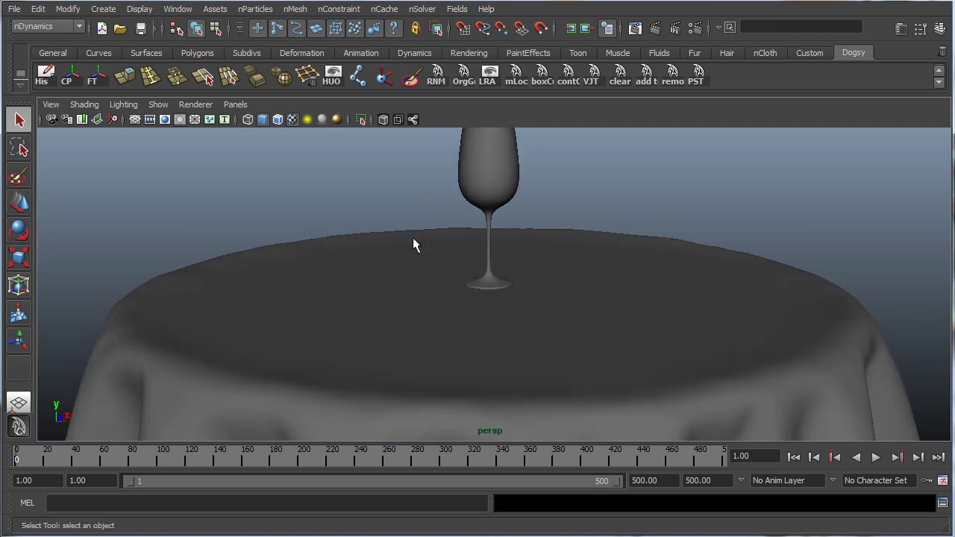
left_click_drag(520, 207, 527, 313, "alt")
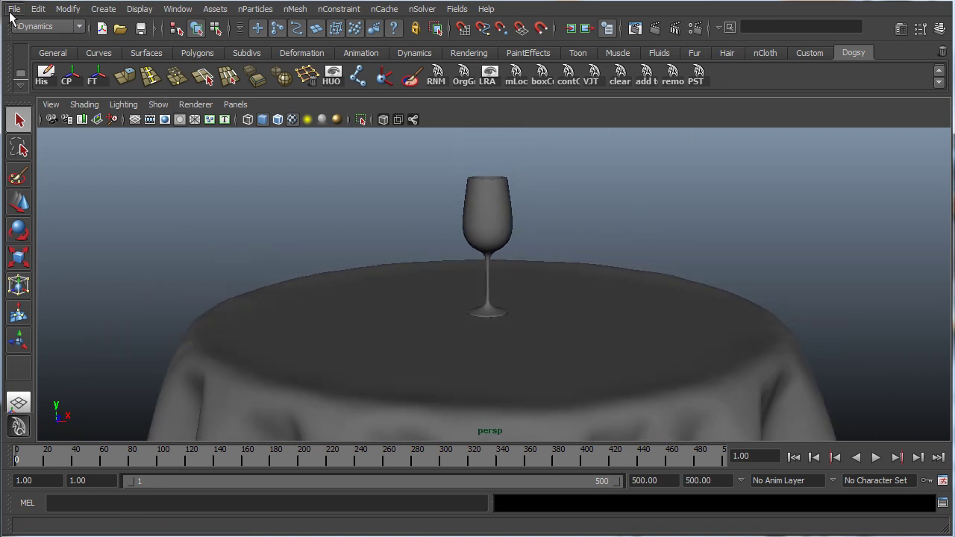
Start a new scene without saving wineGlassScene.mb and display the grid in the perspective view.
left_click(14, 9)
left_click(22, 32)
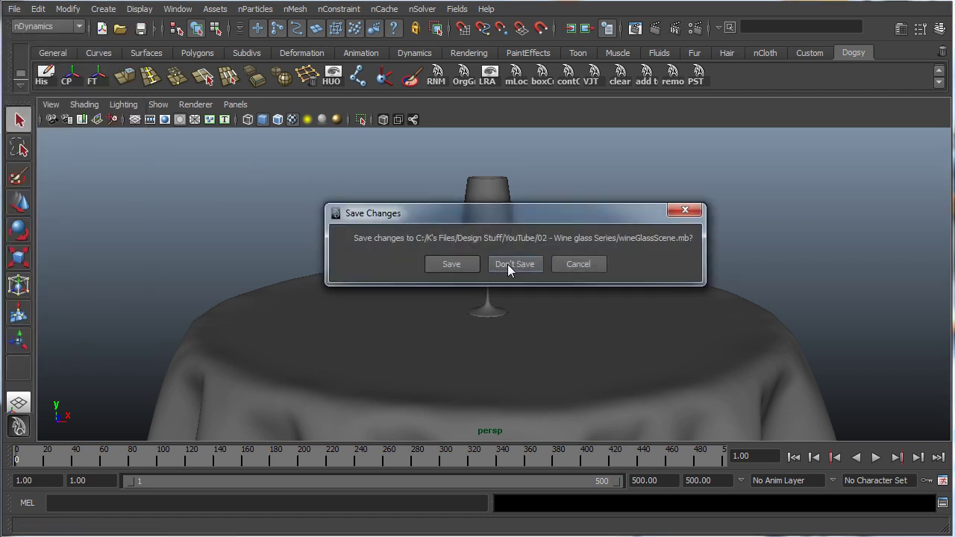
left_click(507, 264)
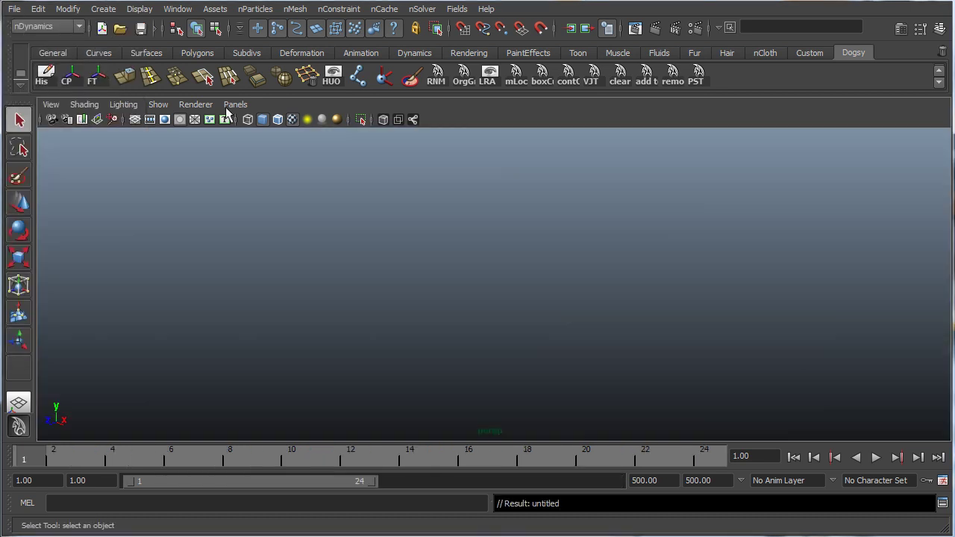
left_click(158, 105)
left_click(179, 536)
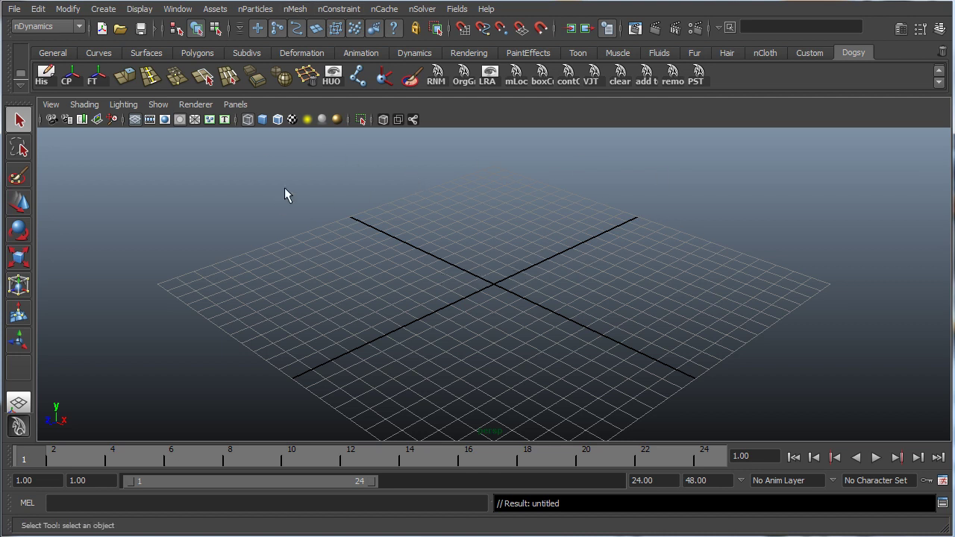
Create a new shelf named ModelingBasics.
left_click(21, 85)
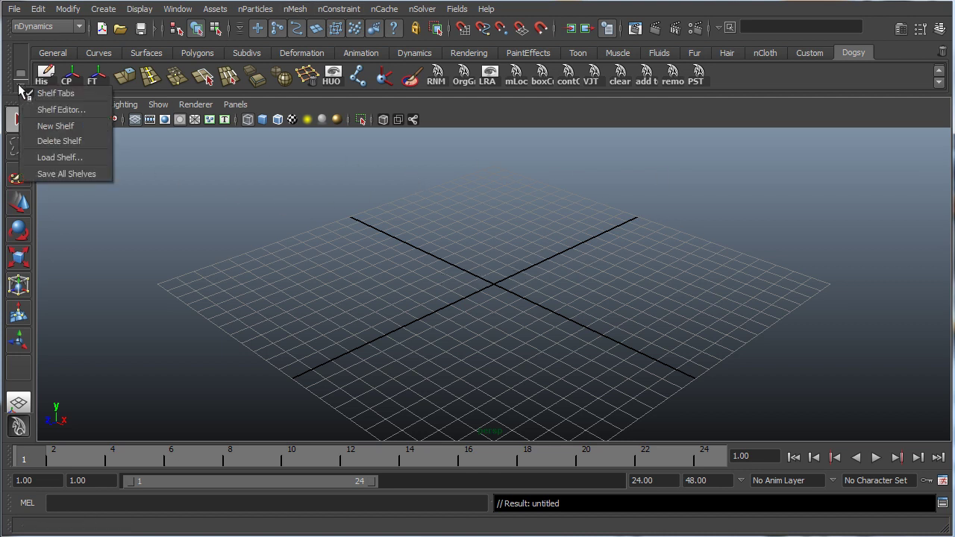
left_click(51, 126)
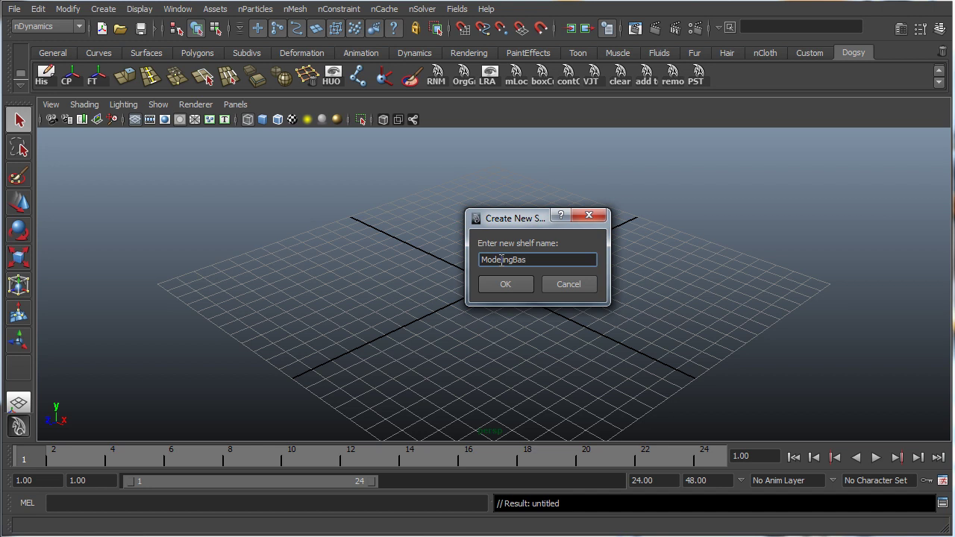
key("Return")
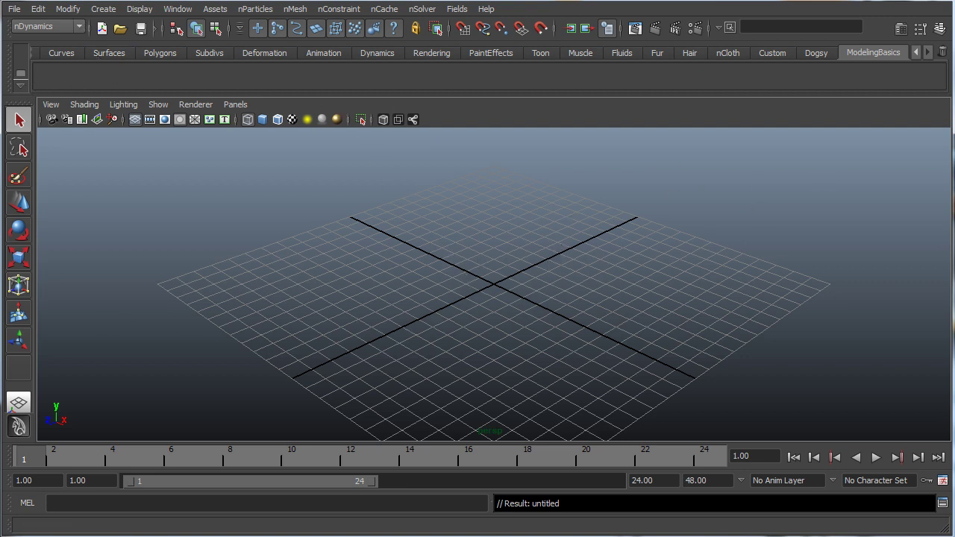
Add Delete by Type History, Freeze Transformations and Center Pivot as shortcuts on the ModelingBasics shelf.
left_click(14, 9)
mouse_move(39, 12)
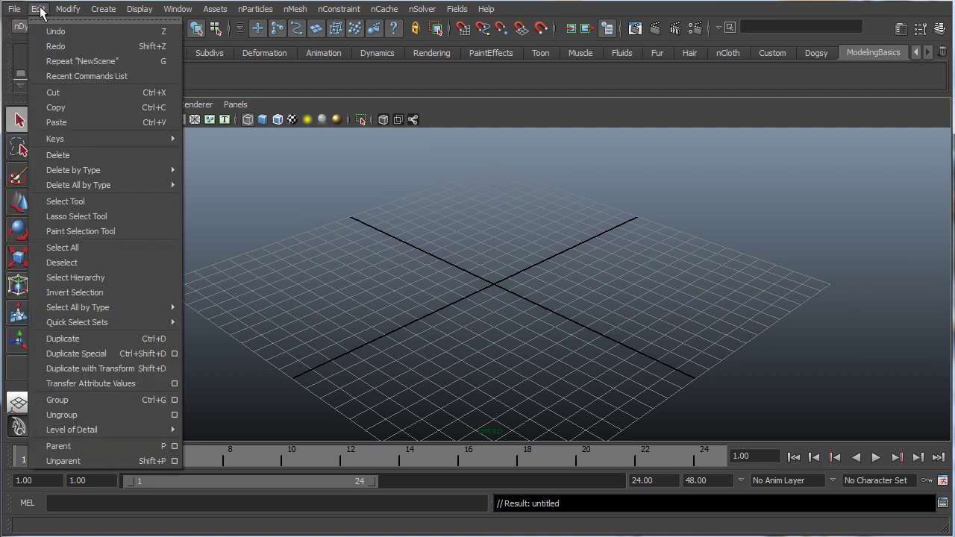
mouse_move(51, 172)
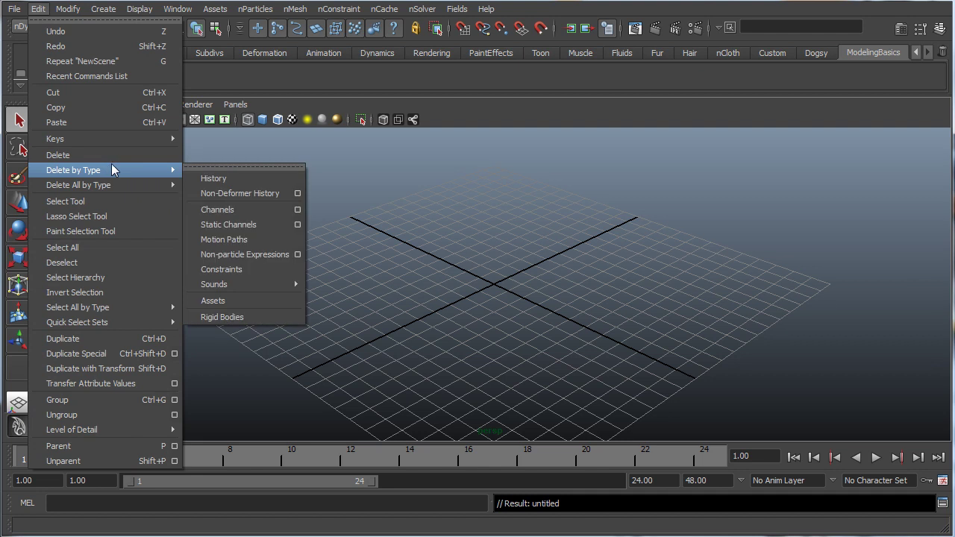
left_click(212, 179, "ctrl+shift")
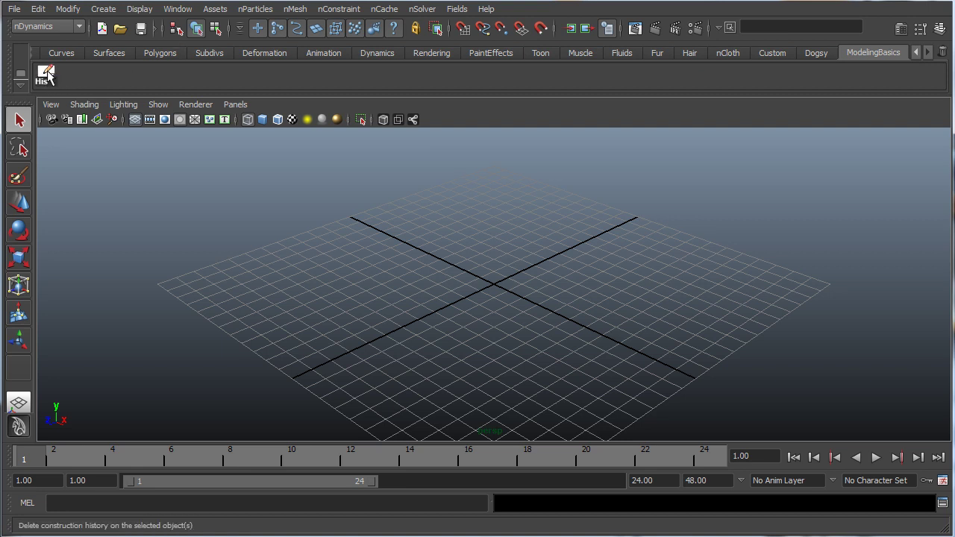
left_click(47, 75)
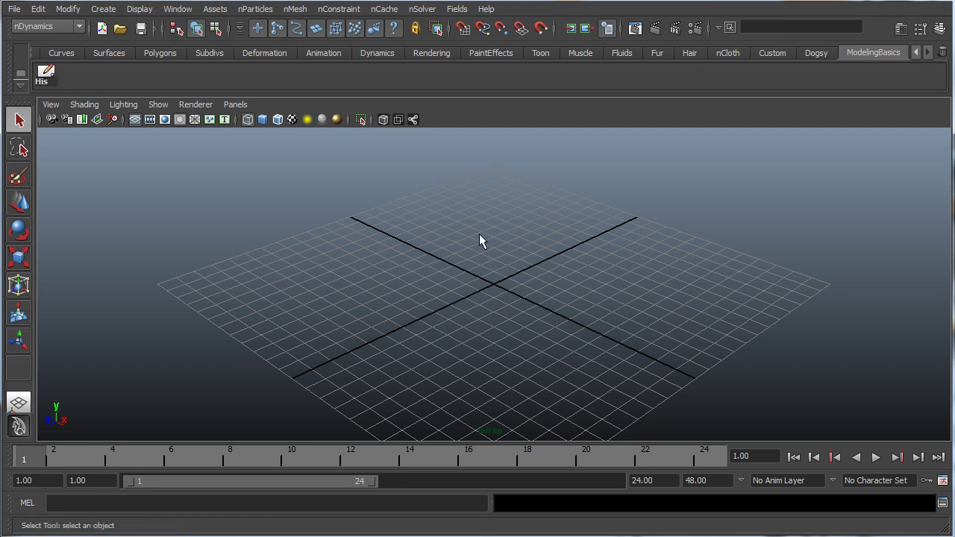
left_click(66, 11)
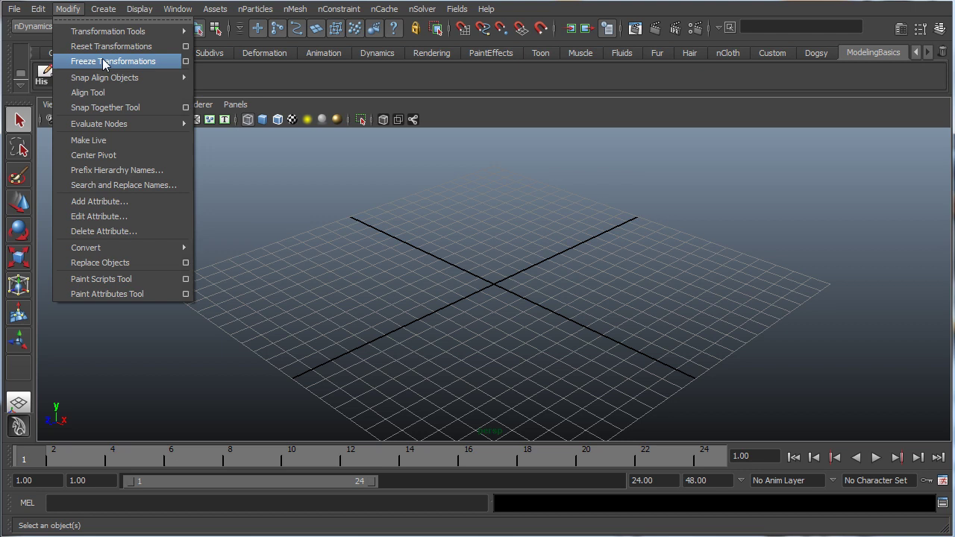
left_click(111, 157)
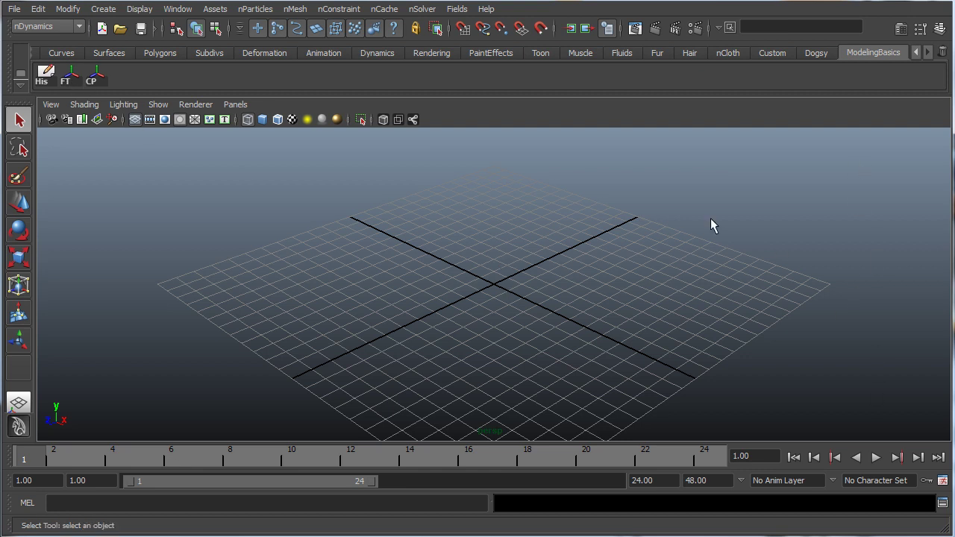
Create a polygon sphere near the grid centre and show its transform values in the Channel Box.
left_click(103, 9)
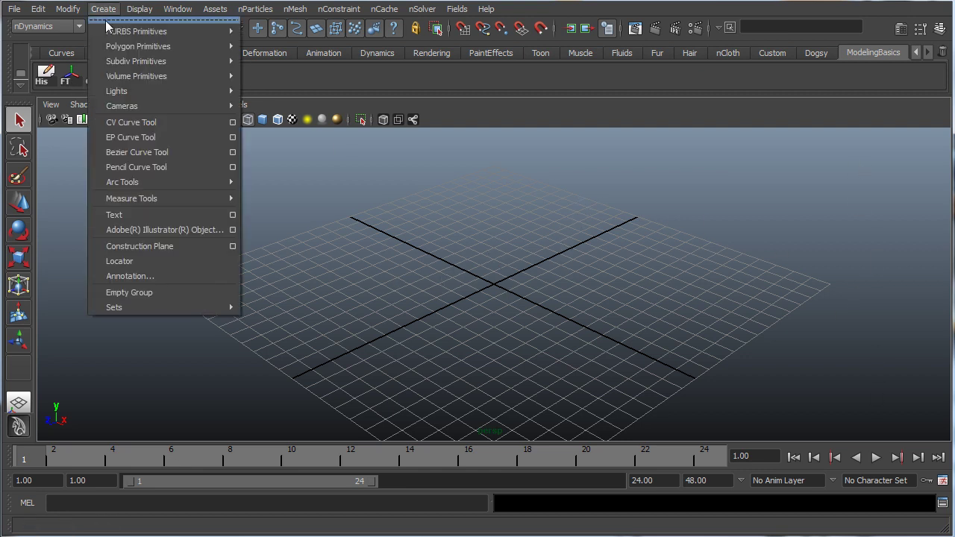
mouse_move(217, 46)
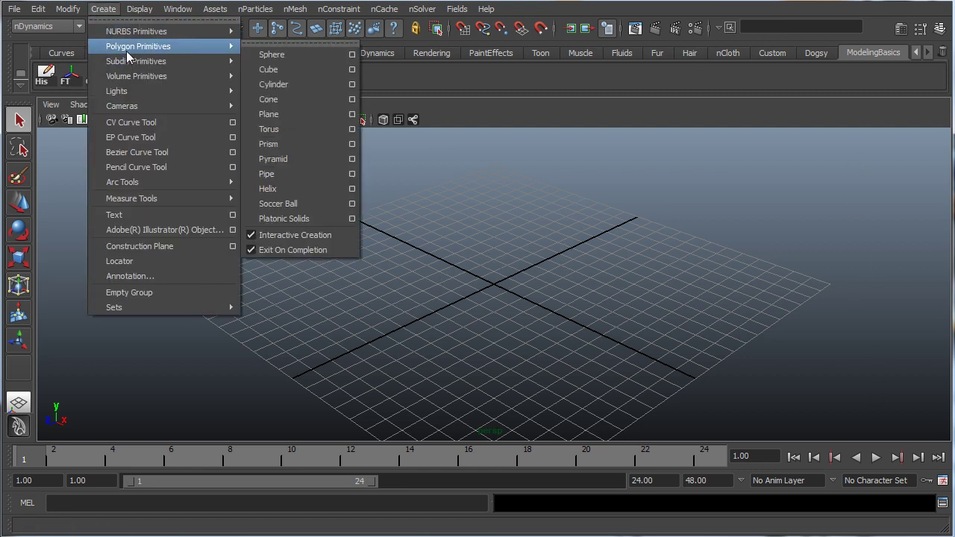
left_click(273, 57)
left_click_drag(487, 260, 531, 304)
key("ctrl+a")
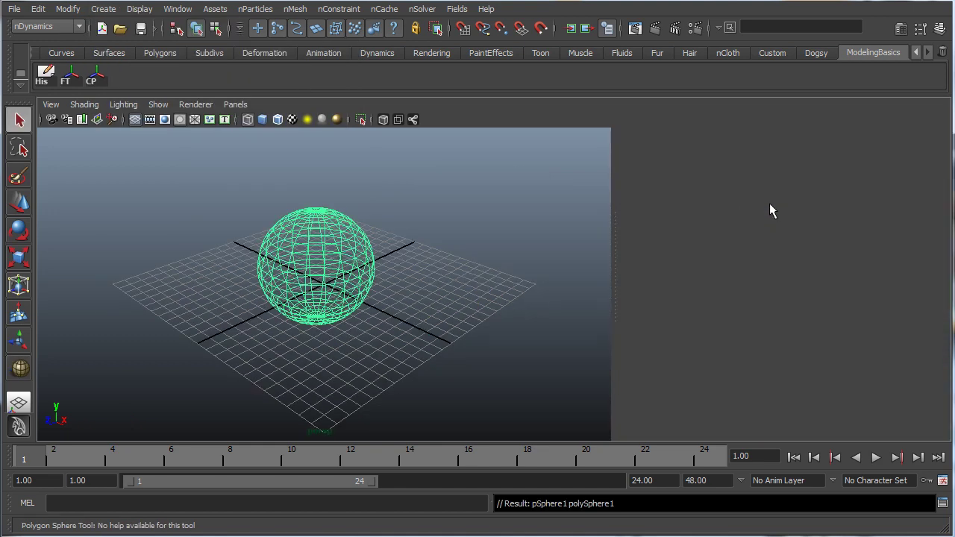
key("ctrl+a")
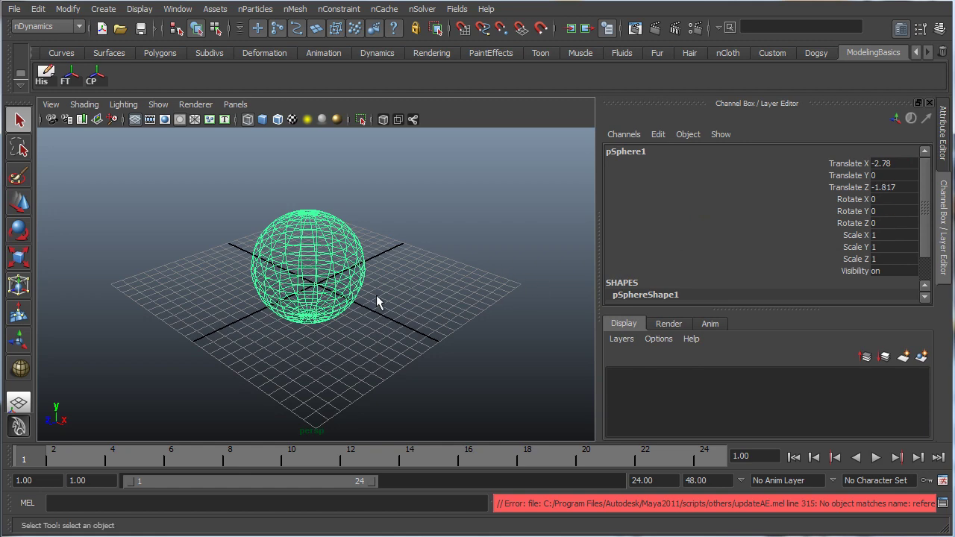
Move the sphere off the grid centre, scale it uniformly to about 1.64 and rotate it freely on all three axes.
key("w")
left_click_drag(312, 263, 369, 226)
key("r")
key("e")
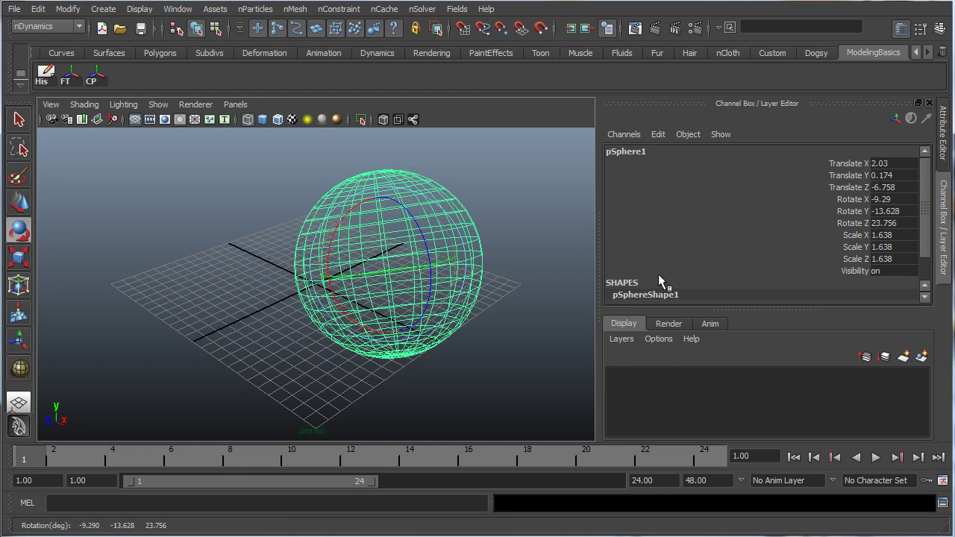
Freeze the sphere's transformations with the new shelf shortcut and view it from another angle.
left_click(67, 82)
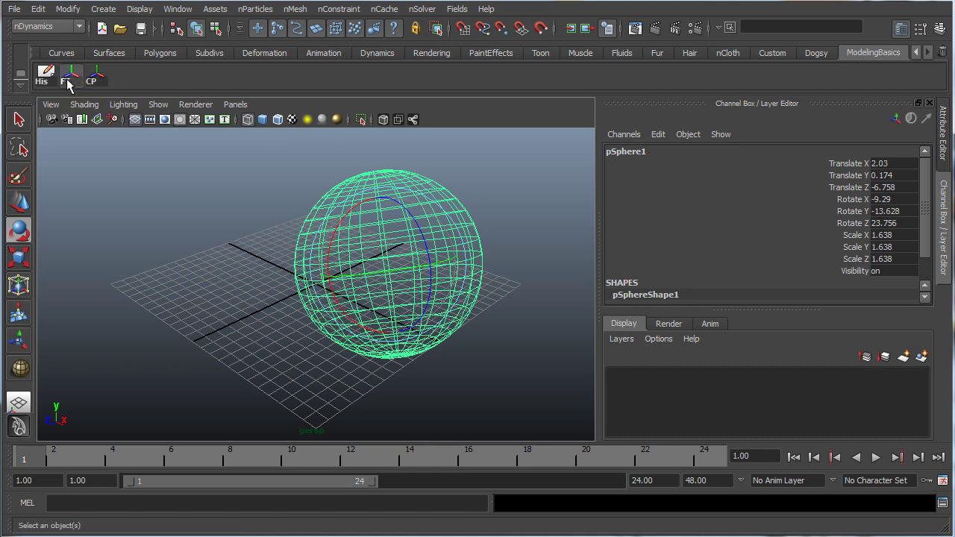
left_click_drag(266, 262, 437, 276, "alt")
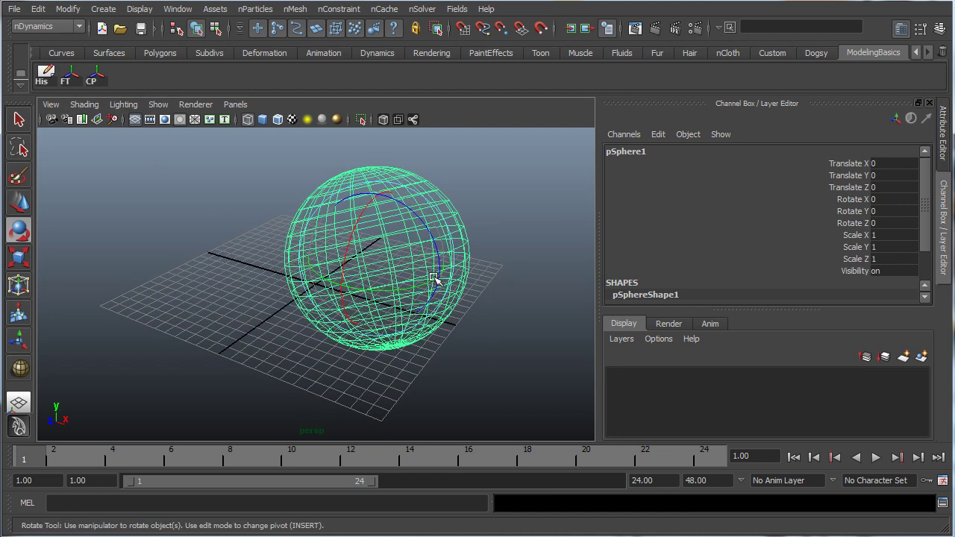
left_click_drag(299, 278, 390, 272, "alt")
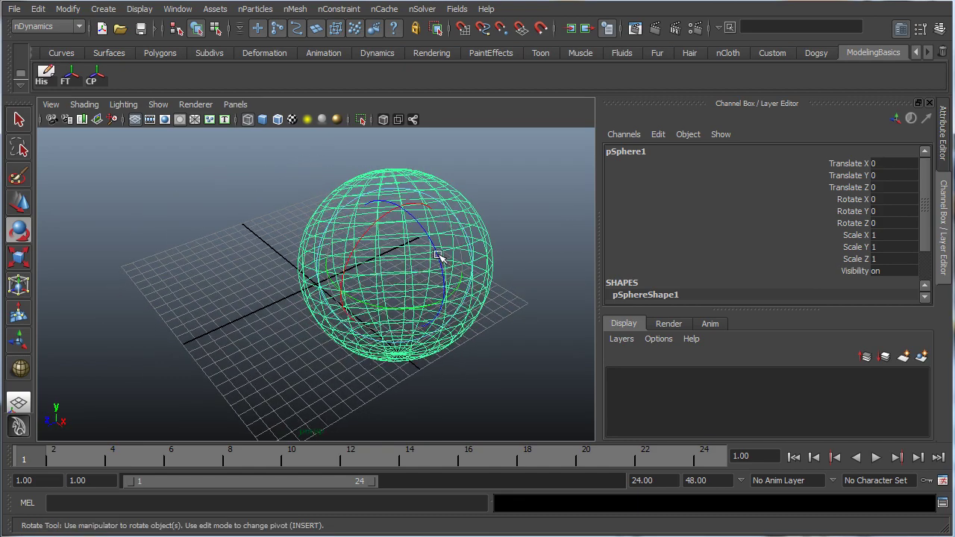
Delete the test sphere and hide the attribute panels to restore the full-width viewport.
key("Delete")
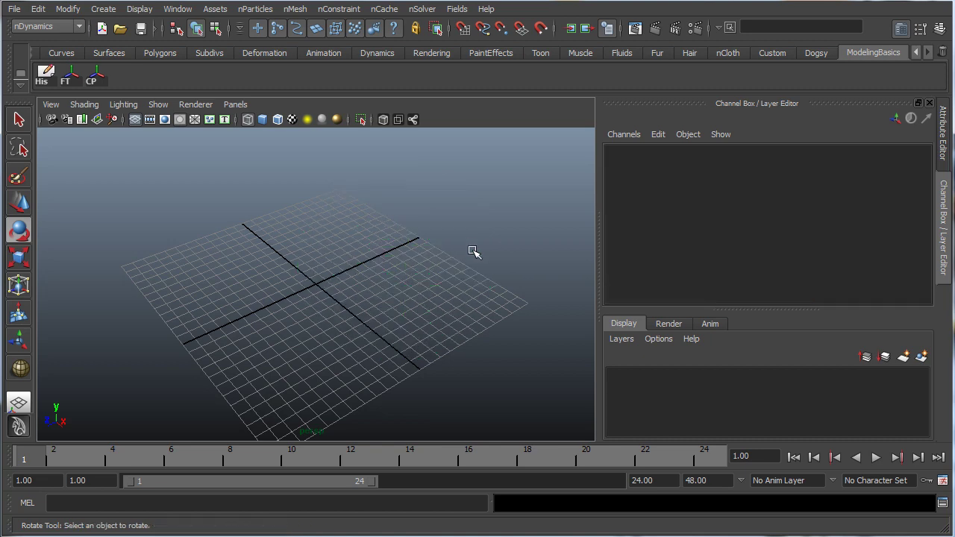
key("ctrl+a")
key("ctrl+a")
key("ctrl+a")
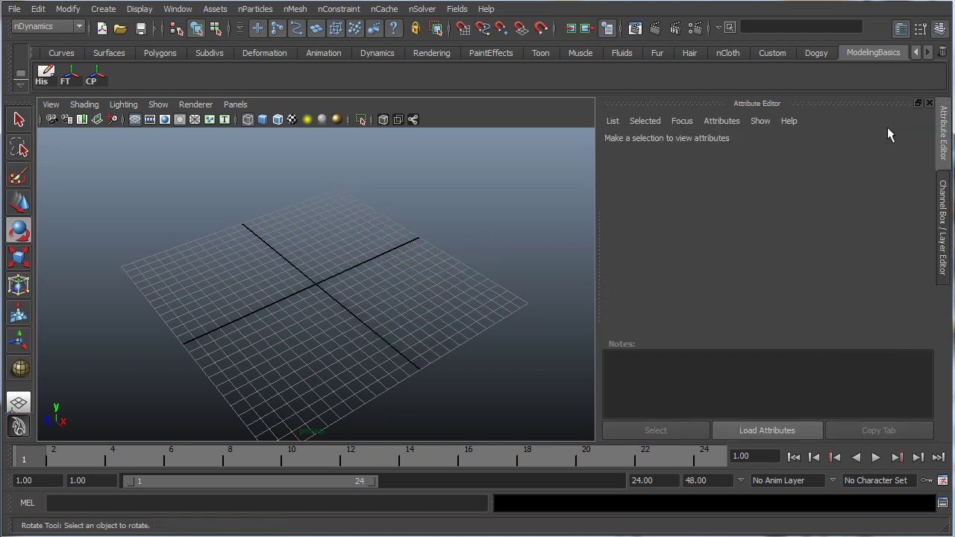
left_click(901, 27)
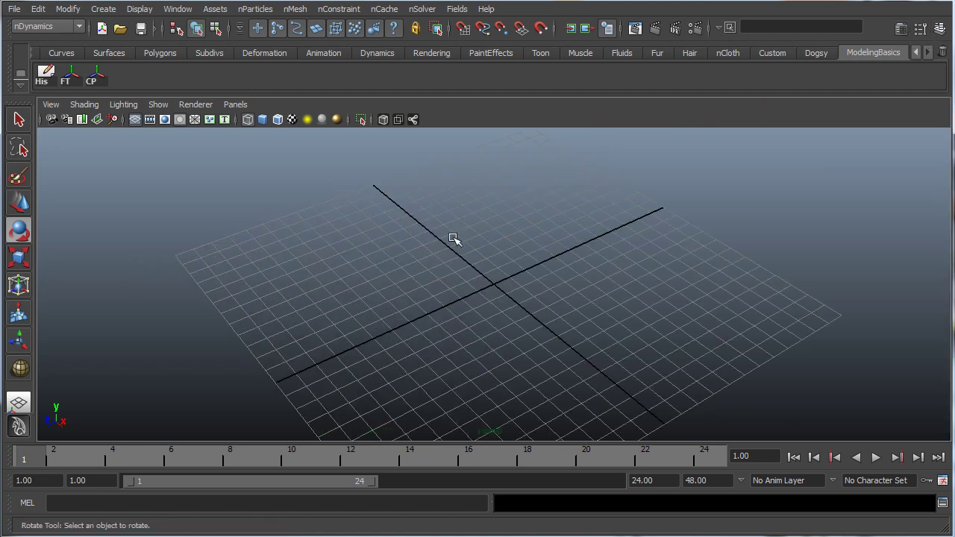
Switch to the Polygons menu set and add Extrude, Insert Edge Loop Tool and Delete Edge/Vertex to the ModelingBasics shelf.
left_click(48, 28)
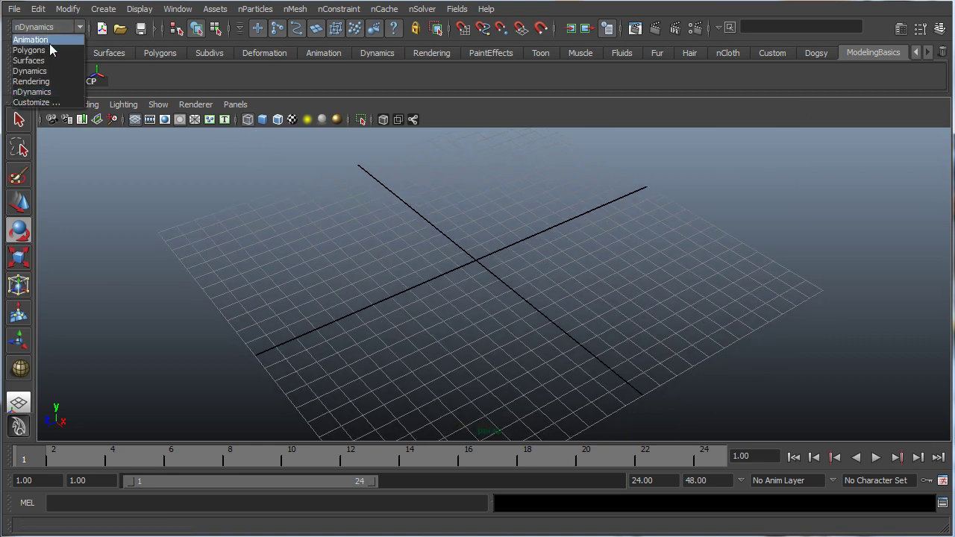
left_click(30, 50)
left_click_drag(469, 252, 416, 209, "alt")
left_click(328, 9)
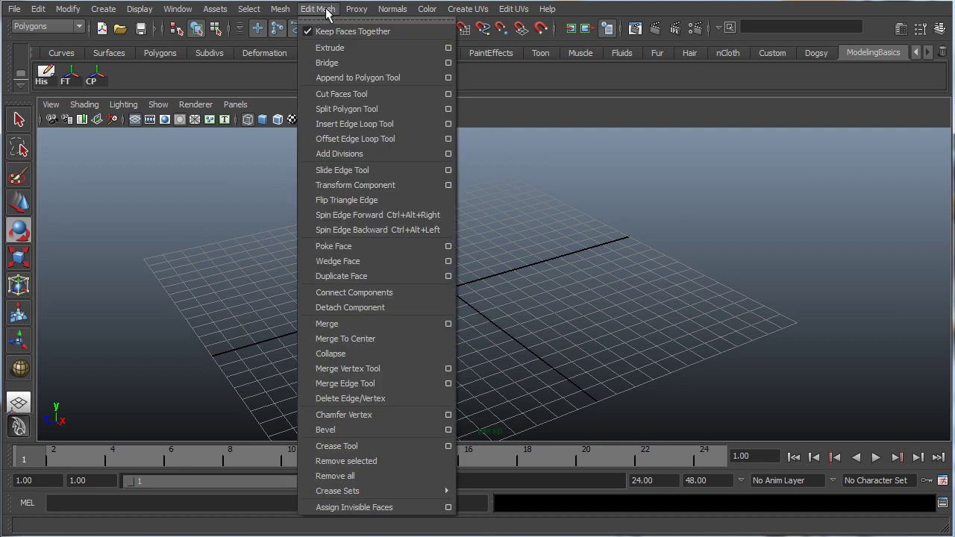
left_click(330, 52, "ctrl+shift")
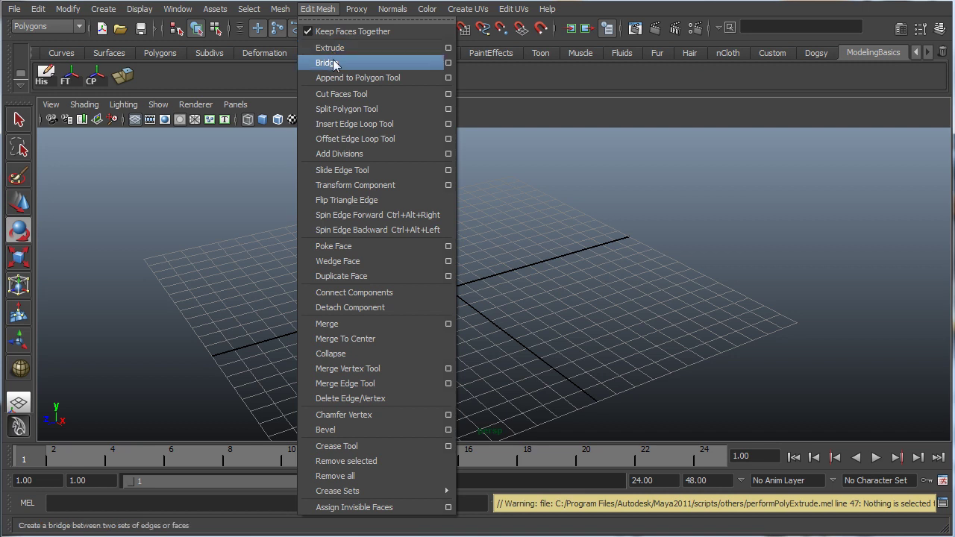
left_click(351, 126, "ctrl+shift")
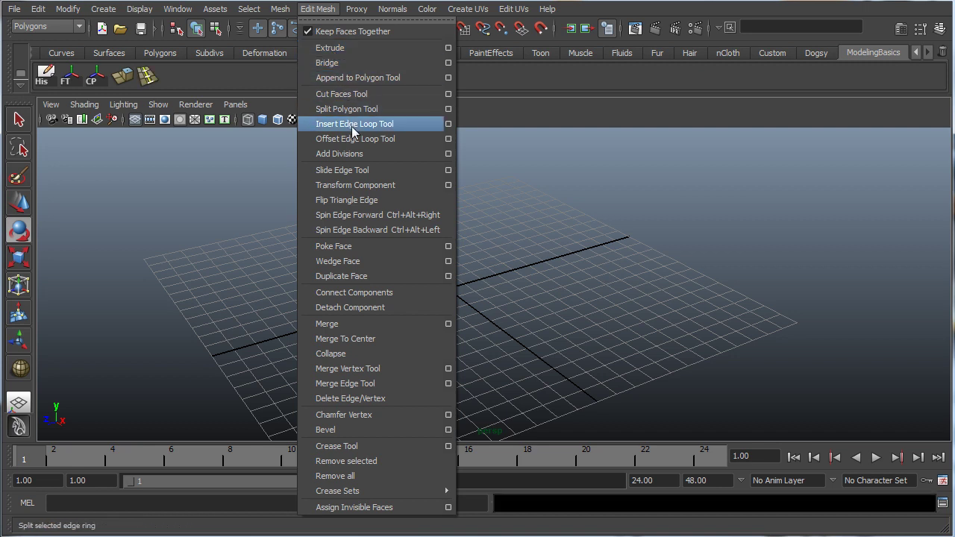
left_click(371, 400, "ctrl+shift")
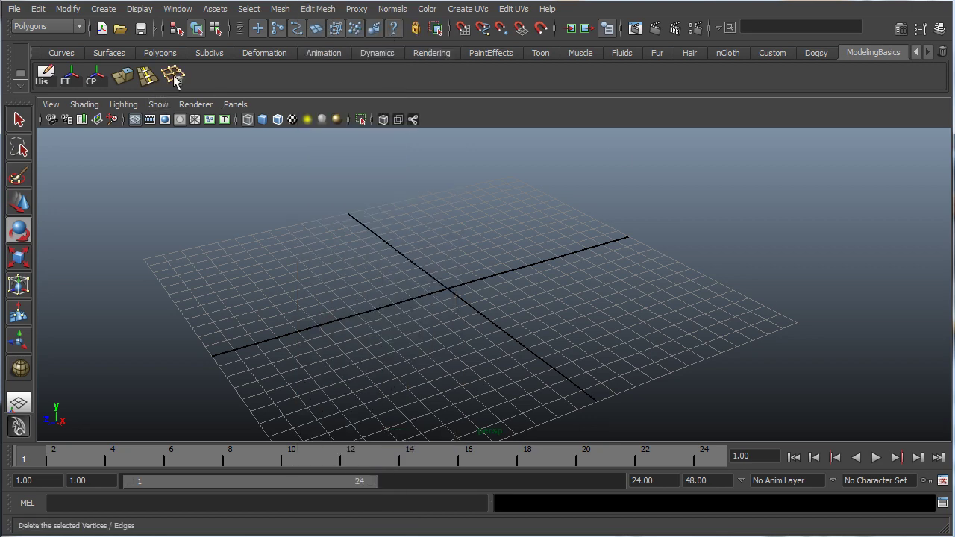
left_click_drag(437, 317, 406, 289, "alt")
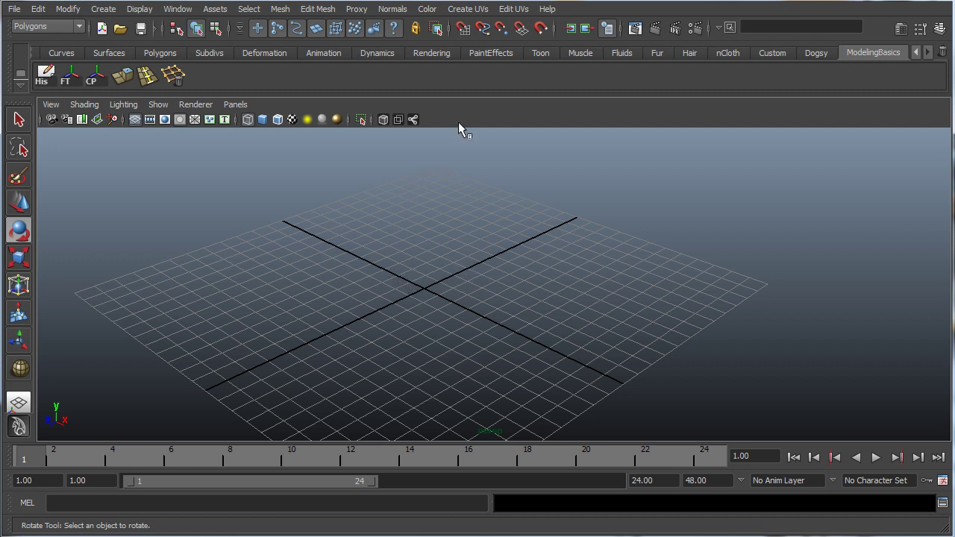
Create a large polygon sphere near the centre of the grid.
left_click(105, 9)
mouse_move(144, 46)
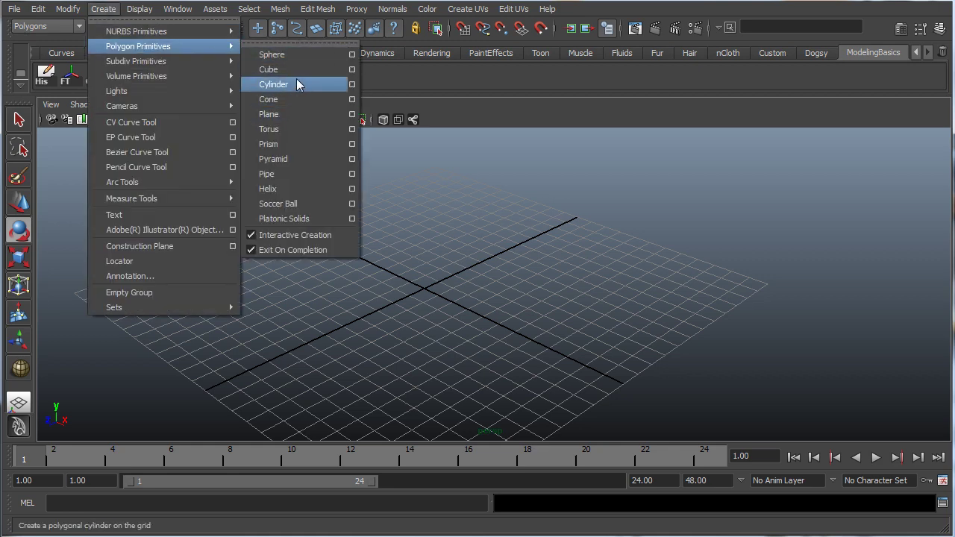
left_click(284, 54)
left_click_drag(428, 276, 477, 306)
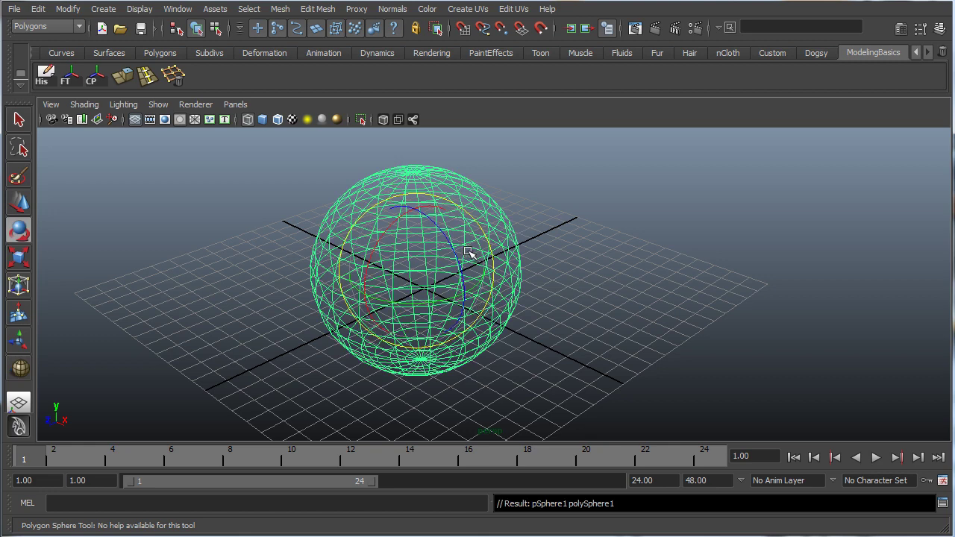
Display the sphere shaded and select it for component editing in the perspective view.
left_click_drag(470, 253, 503, 268, "alt")
key("5")
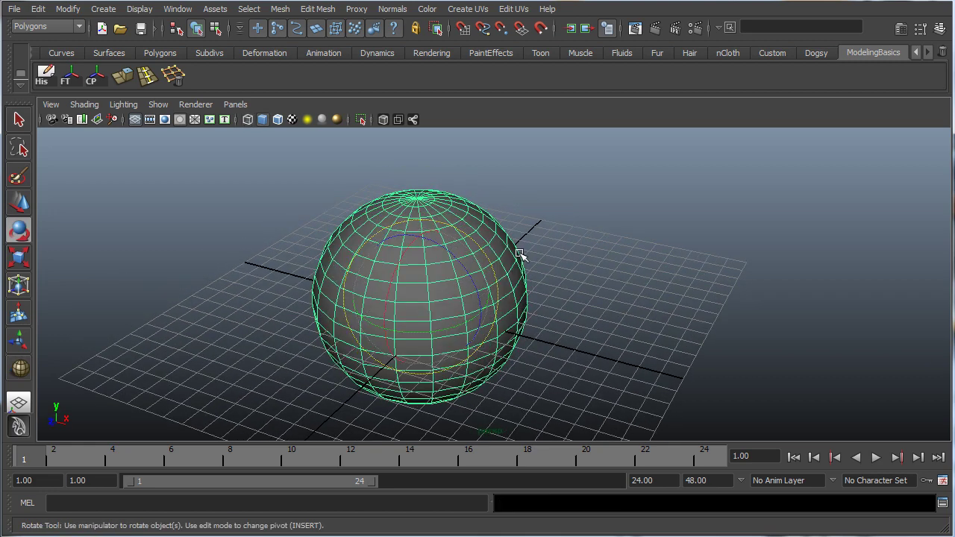
key("q")
left_click(565, 229)
right_click_drag(440, 253, 490, 249, "alt")
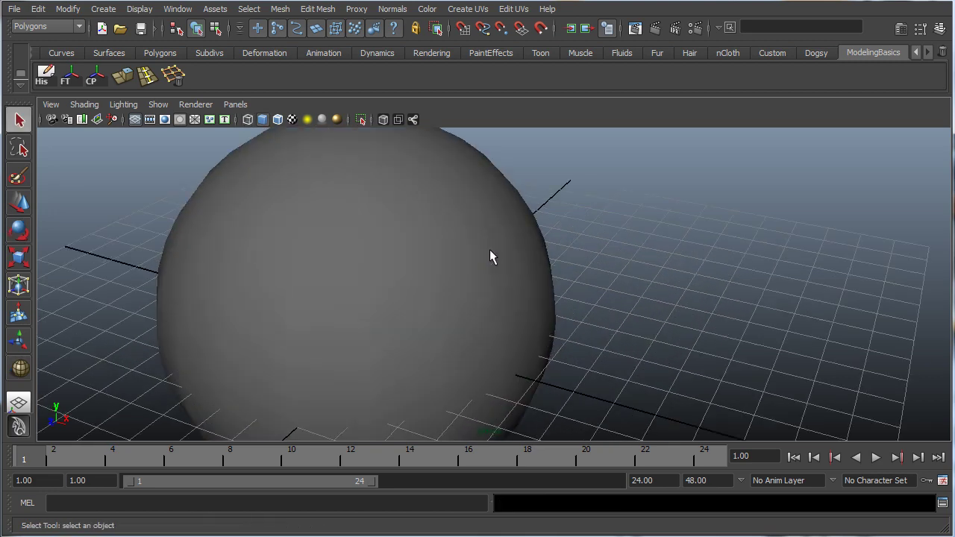
middle_click_drag(399, 224, 469, 265, "alt")
left_click(448, 259)
Remove a horizontal edge loop from the sphere's upper half with a plain delete and inspect its vertices.
right_click_drag(430, 253, 433, 218)
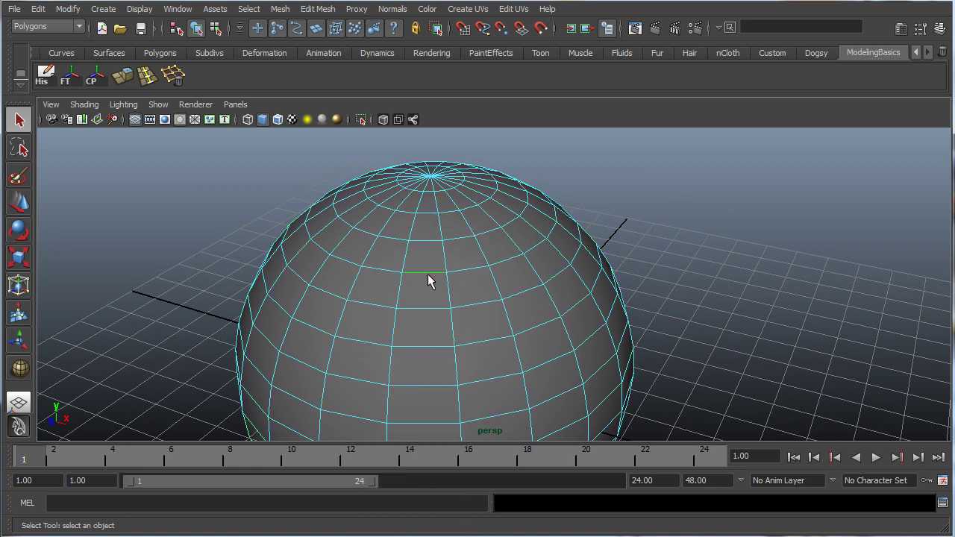
right_click_drag(418, 280, 374, 273)
left_click_drag(374, 273, 251, 226, "alt")
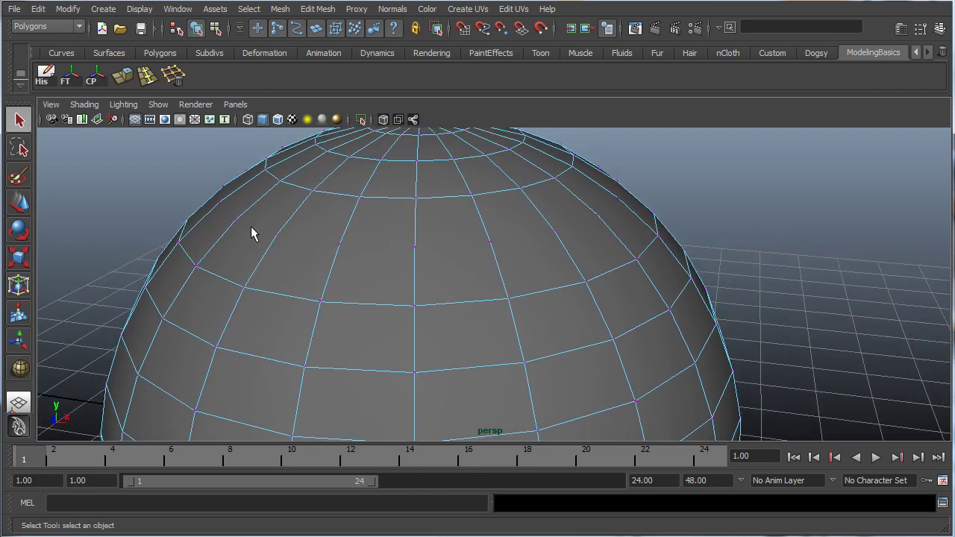
left_click_drag(426, 268, 506, 311, "alt")
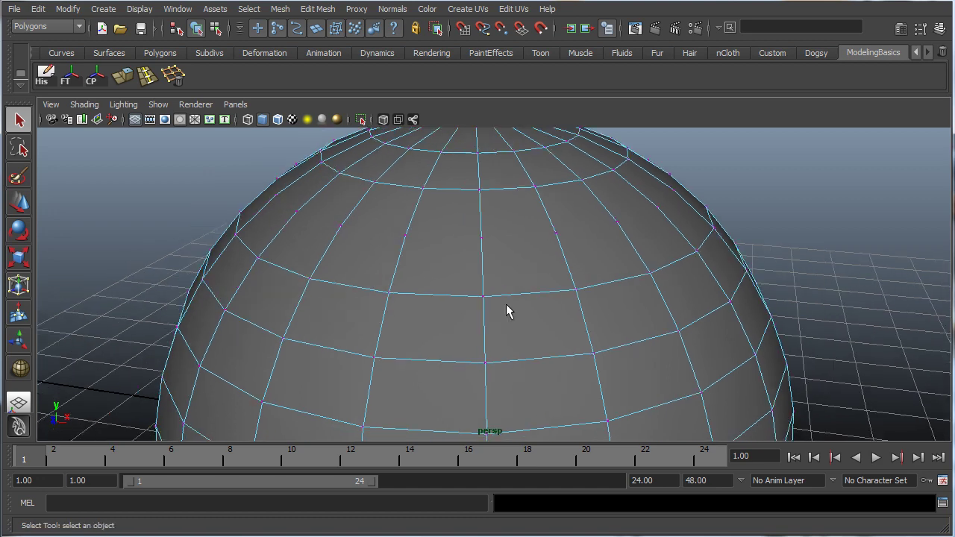
left_click_drag(548, 273, 531, 245, "alt")
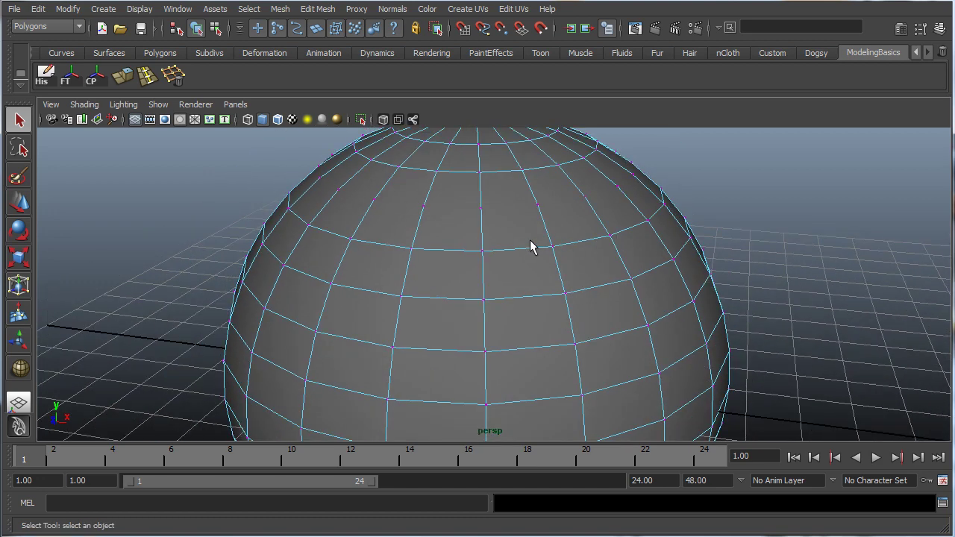
Remove a horizontal edge loop from the sphere's upper half with the Delete Edge/Vertex shelf shortcut and check its vertices.
right_click_drag(523, 297, 584, 273)
left_click(175, 76)
left_click_drag(315, 261, 258, 256, "alt")
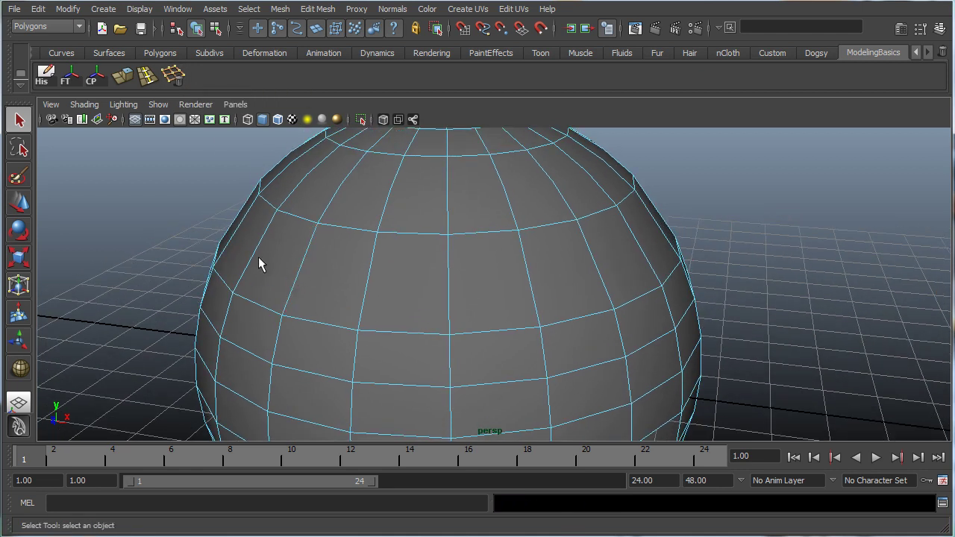
right_click_drag(263, 257, 239, 231)
left_click_drag(484, 261, 508, 253, "alt")
left_click_drag(664, 289, 605, 230, "alt")
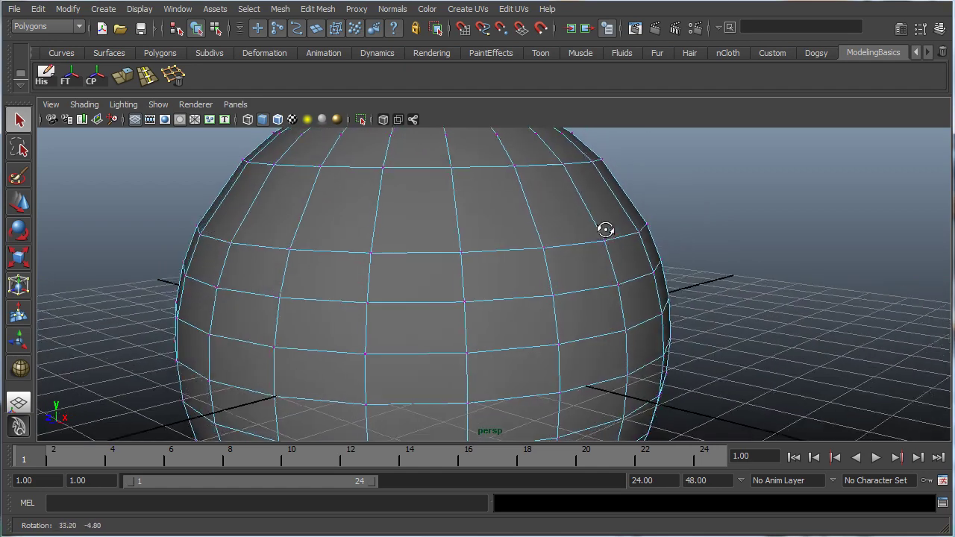
Return the sphere to object mode and delete it to leave an empty scene.
scroll(637, 262, "down", 8)
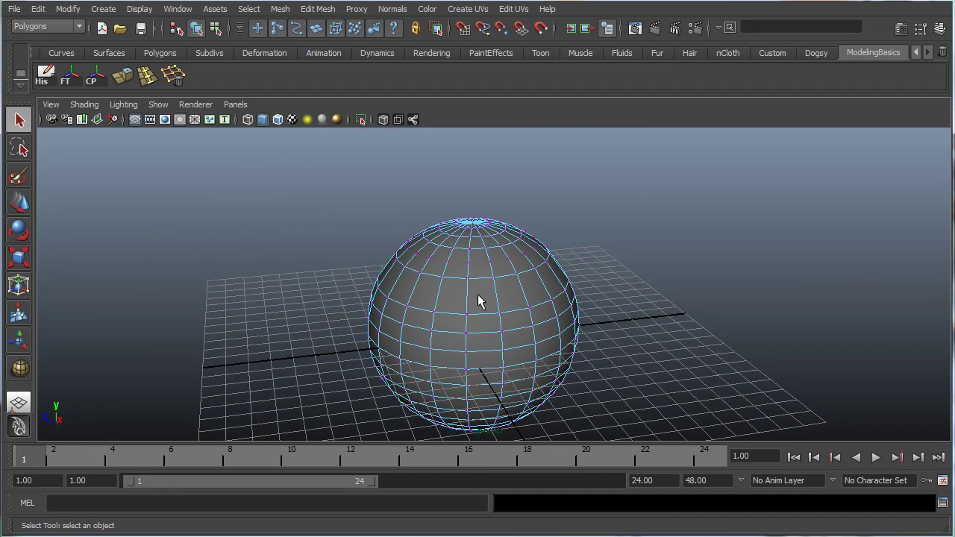
right_click_drag(479, 300, 544, 277)
key("Delete")
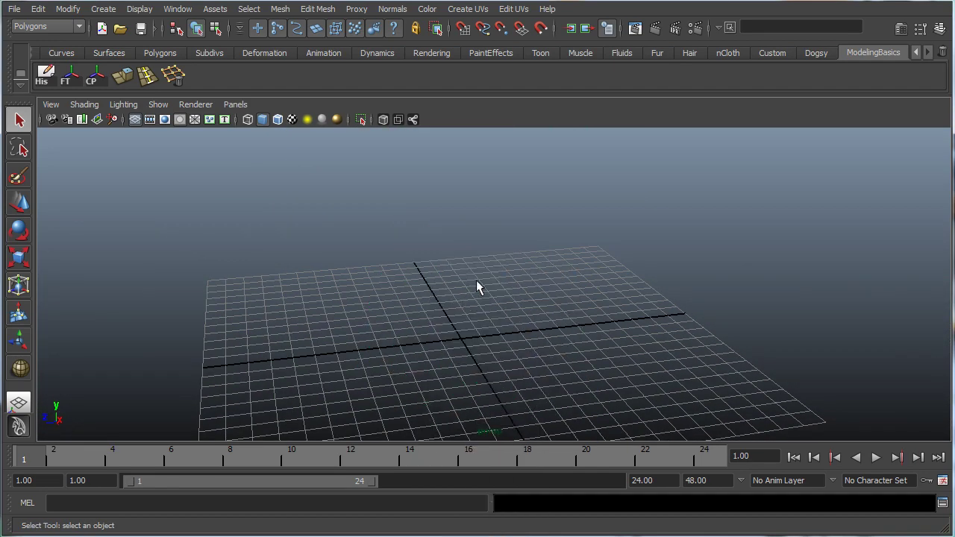
left_click_drag(438, 295, 488, 273, "alt")
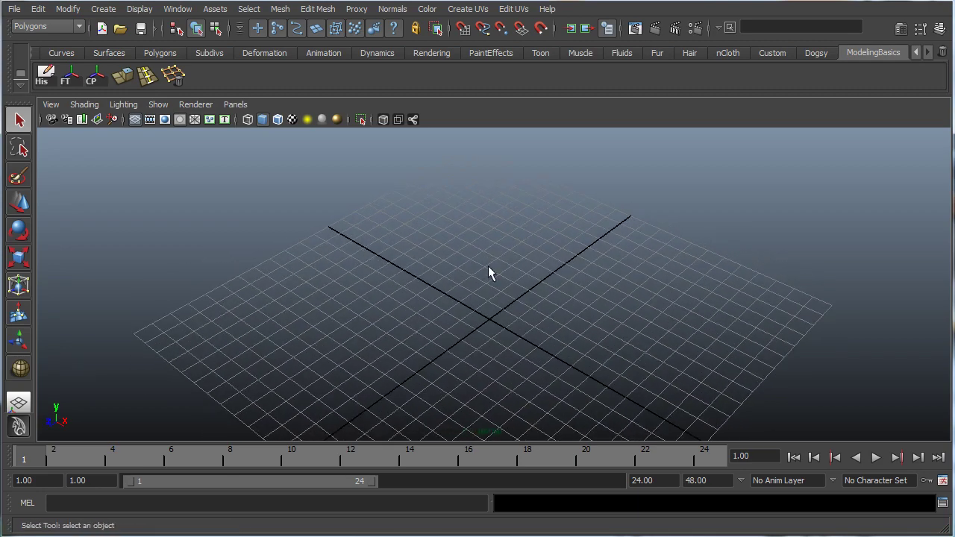
left_click_drag(488, 266, 455, 234, "alt")
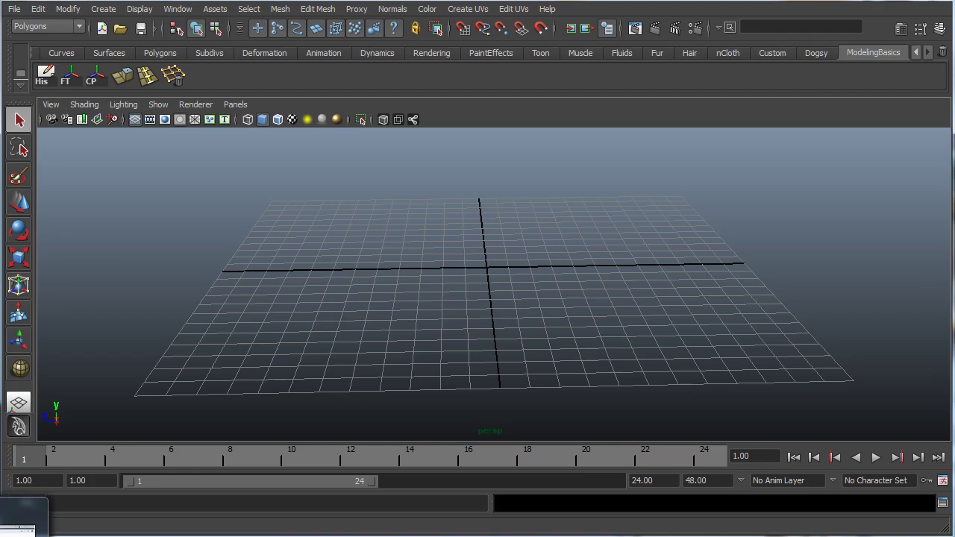
View the eisch-breathable-wine-glass-1 reference picture from the project folder, then minimize the picture viewer.
left_click(30, 515)
left_click(408, 92)
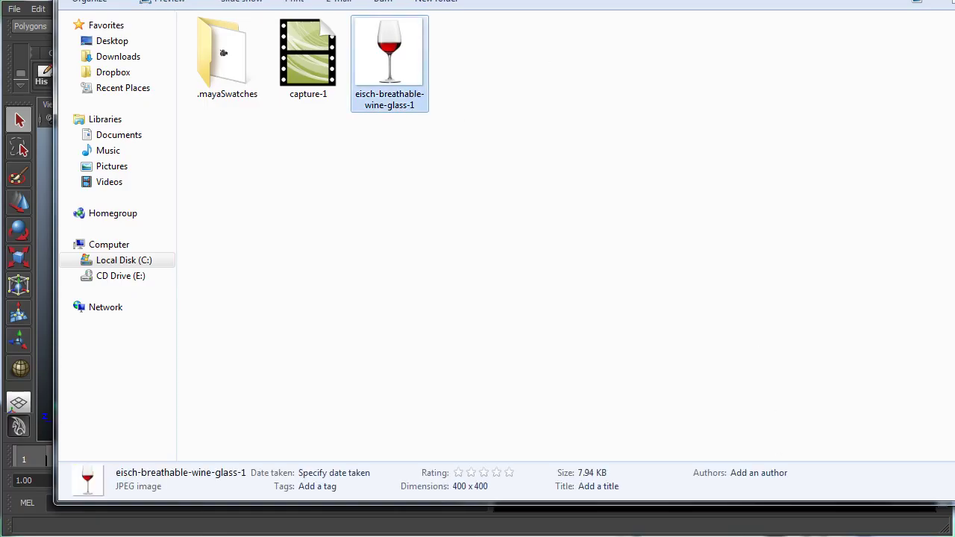
double_click(409, 91)
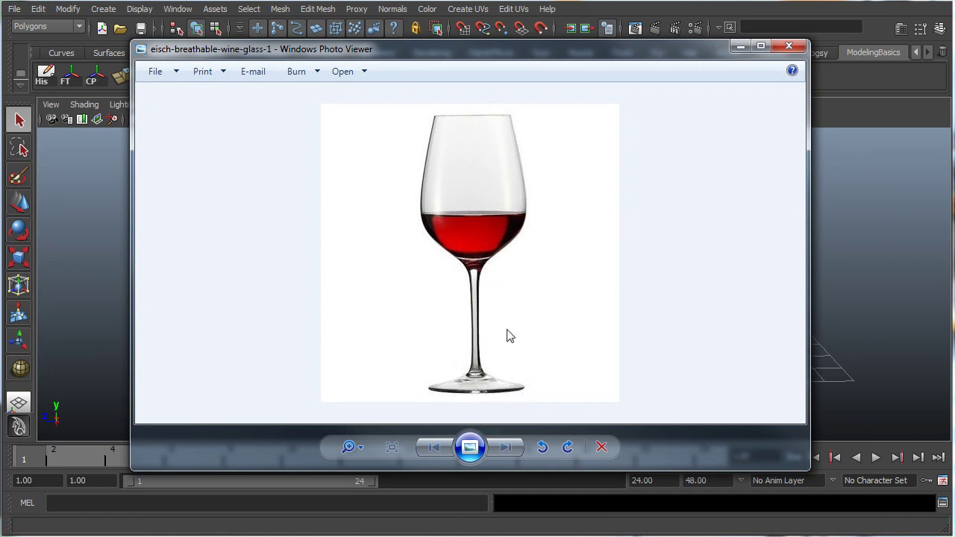
left_click(740, 46)
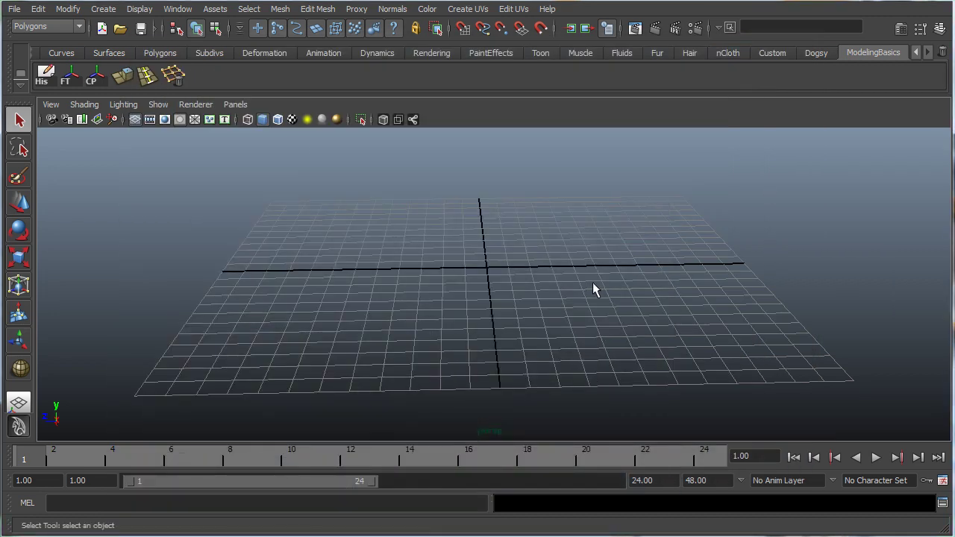
Create a polygon plane slightly larger than the grid, about 26.6 by 27.2 units.
left_click_drag(594, 284, 500, 293, "alt")
scroll(486, 289, "down", 3)
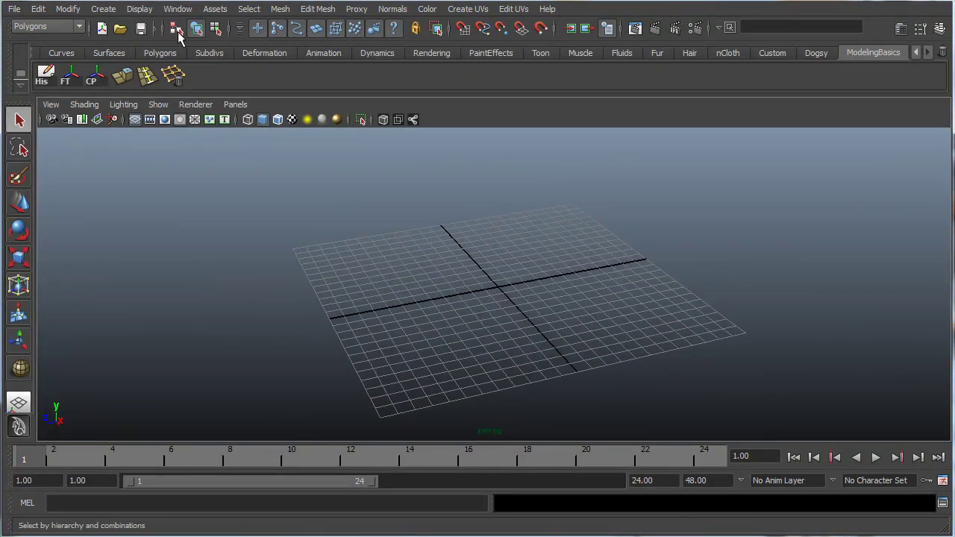
left_click(115, 9)
mouse_move(121, 46)
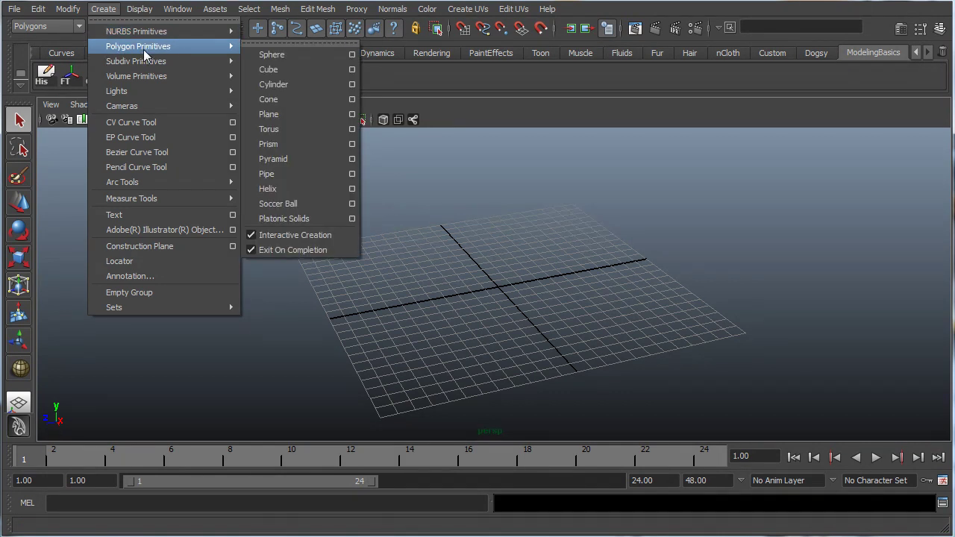
left_click(306, 113)
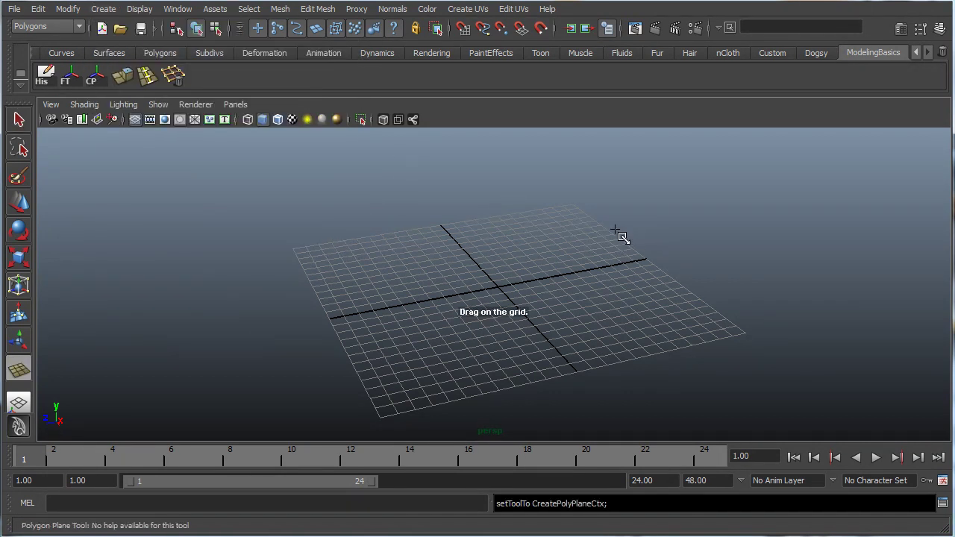
left_click_drag(585, 195, 366, 433)
key("q")
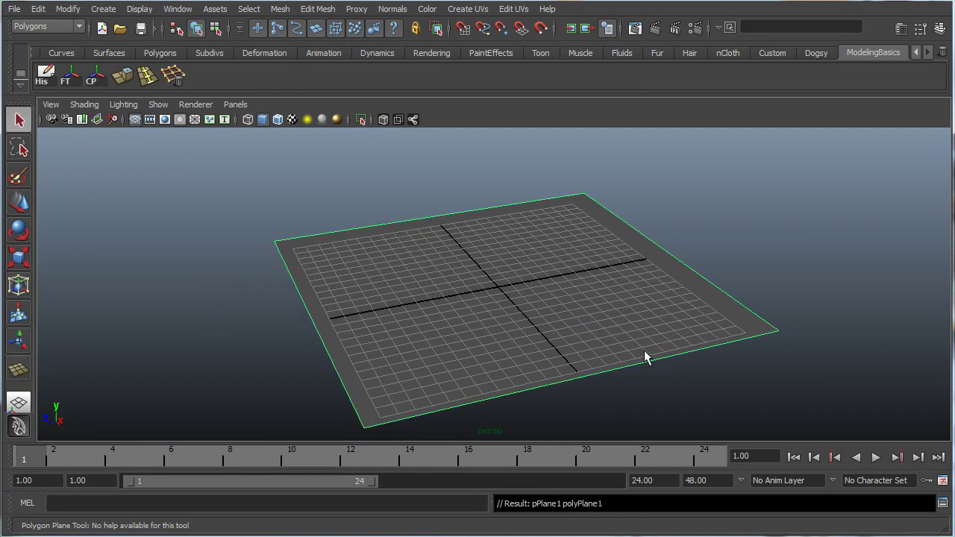
Show the plane's channels beside a widened viewport and expand its polyPlane1 creation settings.
key("ctrl+a")
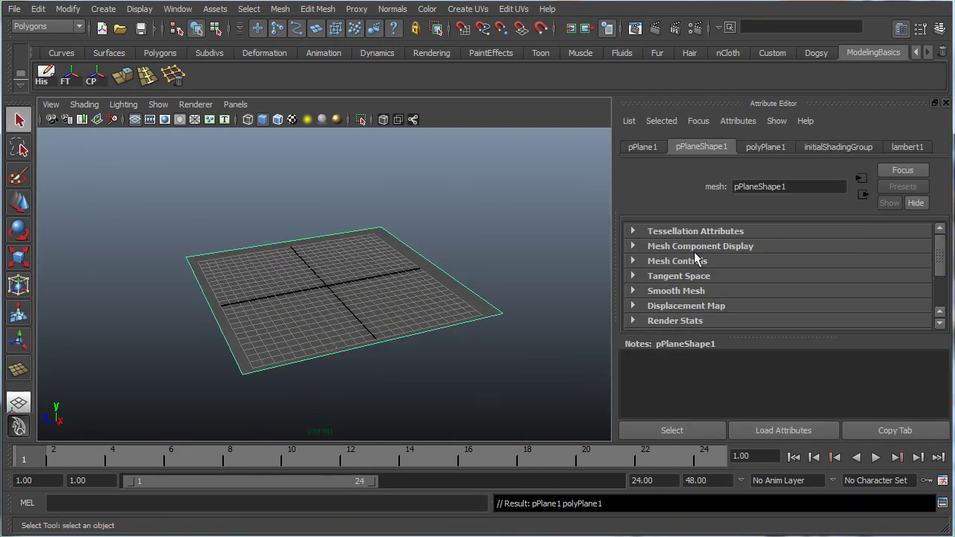
key("ctrl+a")
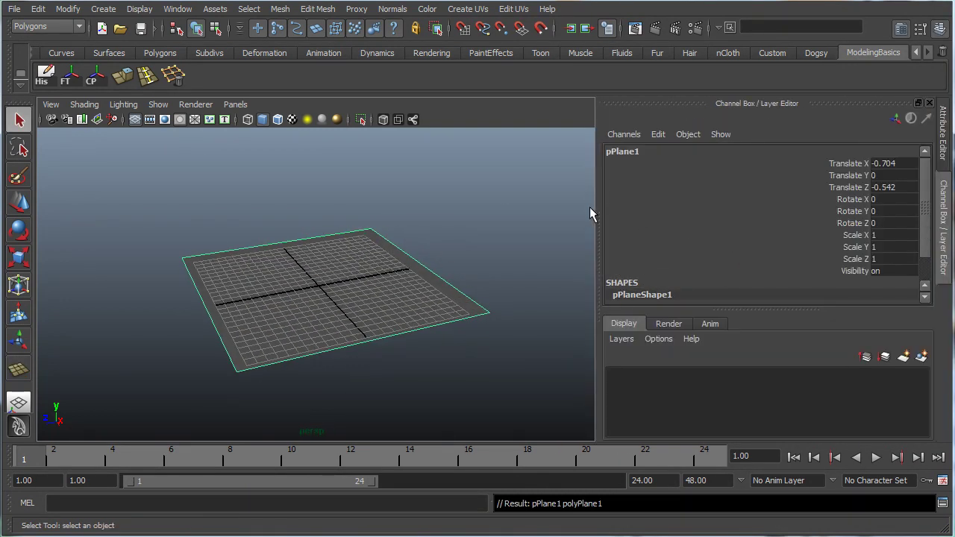
left_click_drag(598, 209, 780, 228)
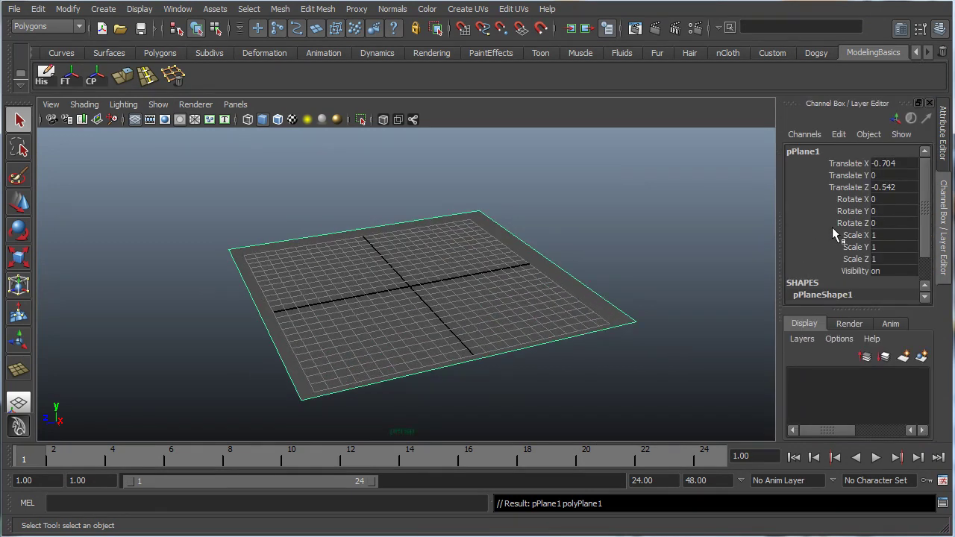
scroll(833, 225, "down", 1)
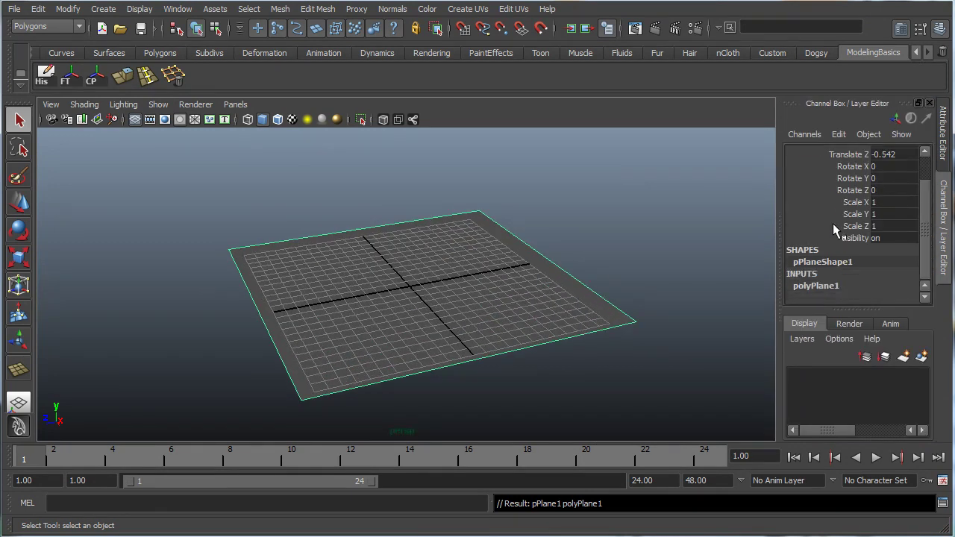
left_click(817, 286)
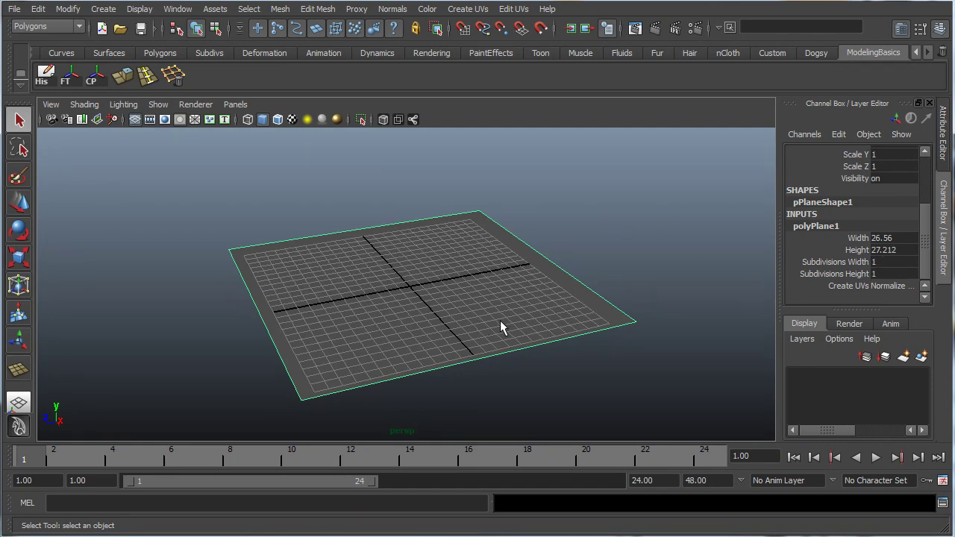
Set the polygon plane's width and height to 40.
left_click_drag(502, 343, 502, 313, "alt")
double_click(886, 238)
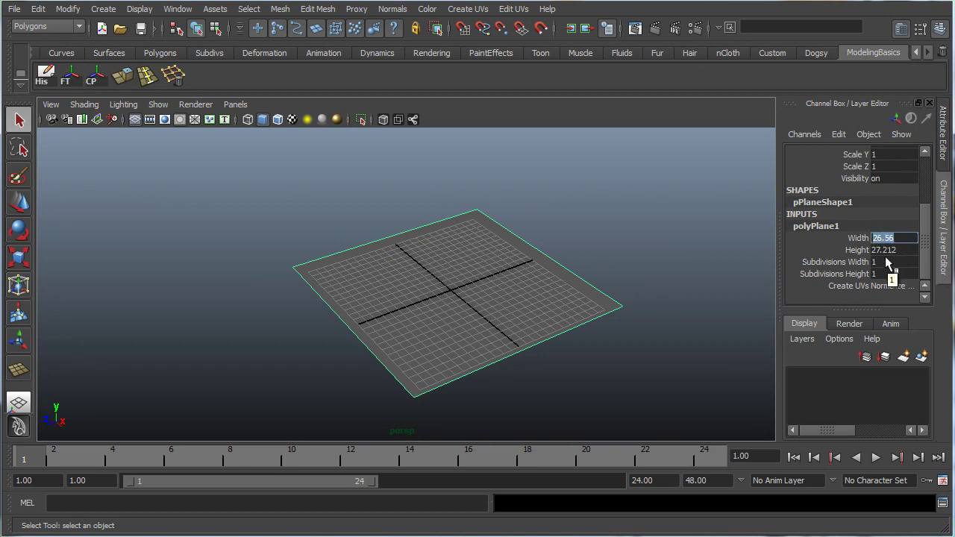
type("40.0")
key("Tab")
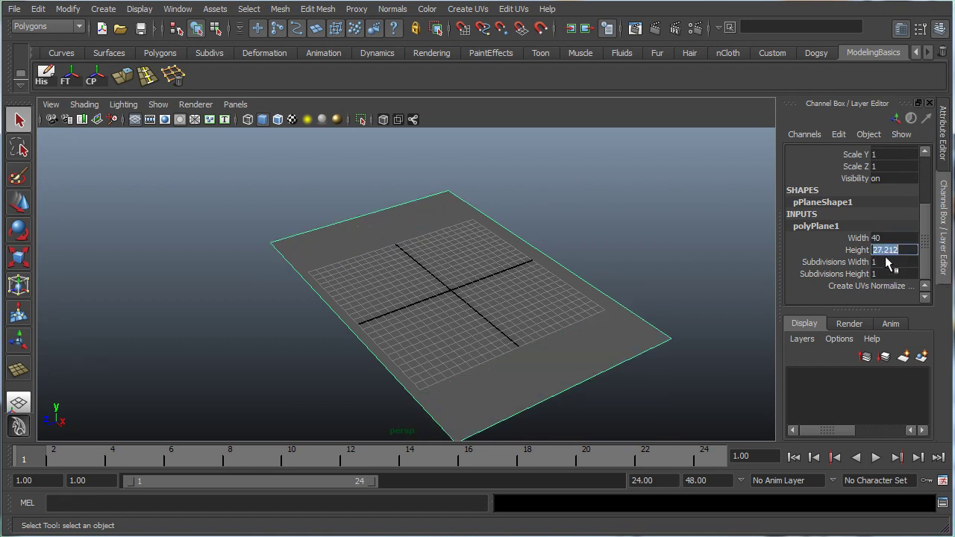
type("40.")
key("Return")
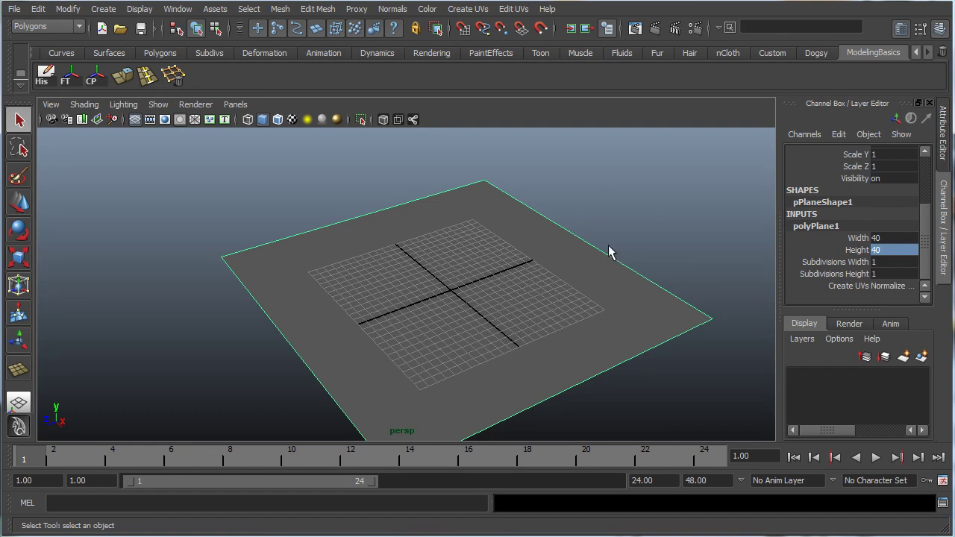
Open the Hypershade, widen its list of creatable nodes and create a new Lambert material.
left_click(179, 9)
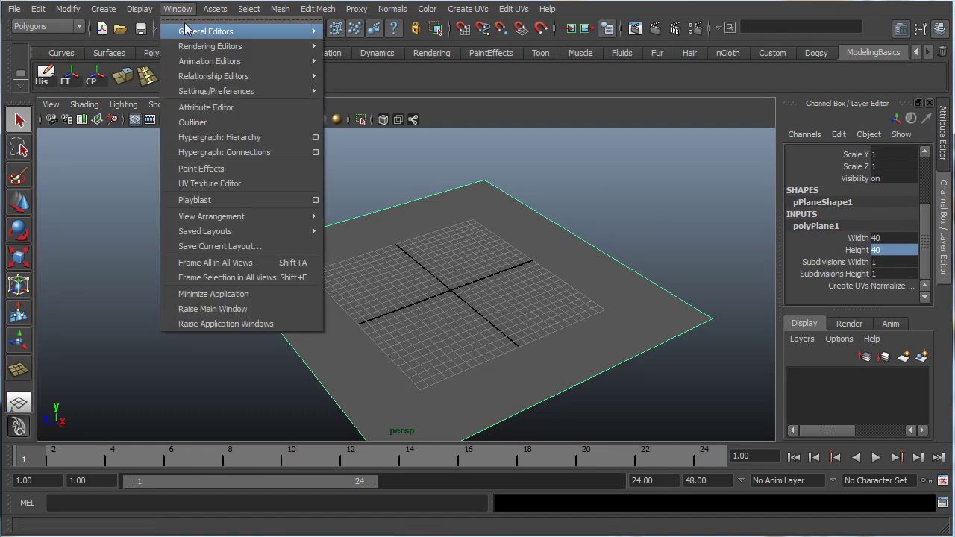
mouse_move(193, 51)
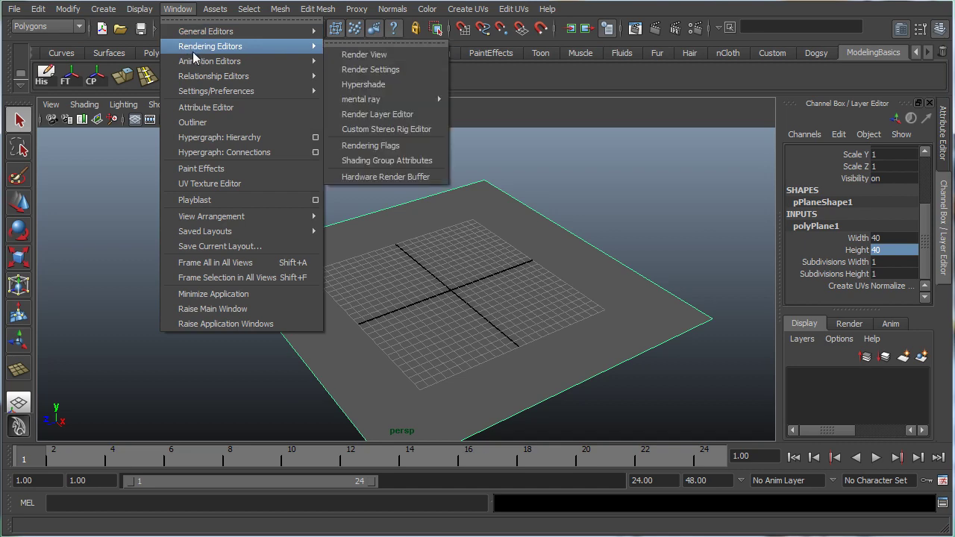
left_click(368, 81)
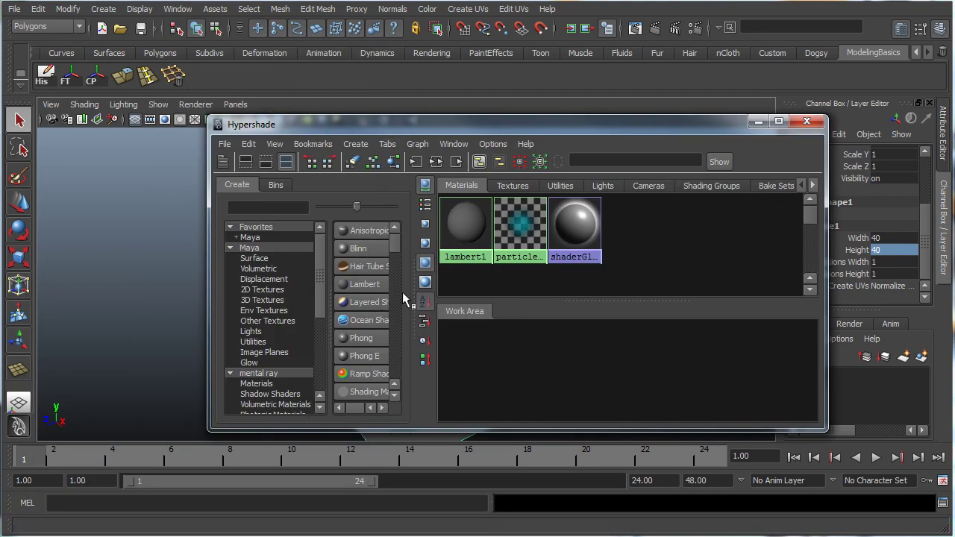
left_click_drag(413, 298, 451, 302)
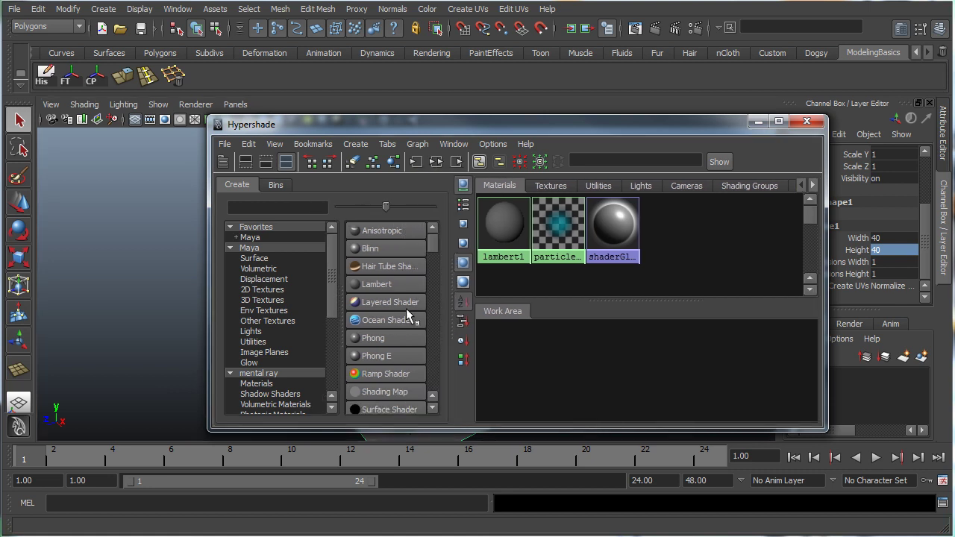
left_click(375, 284)
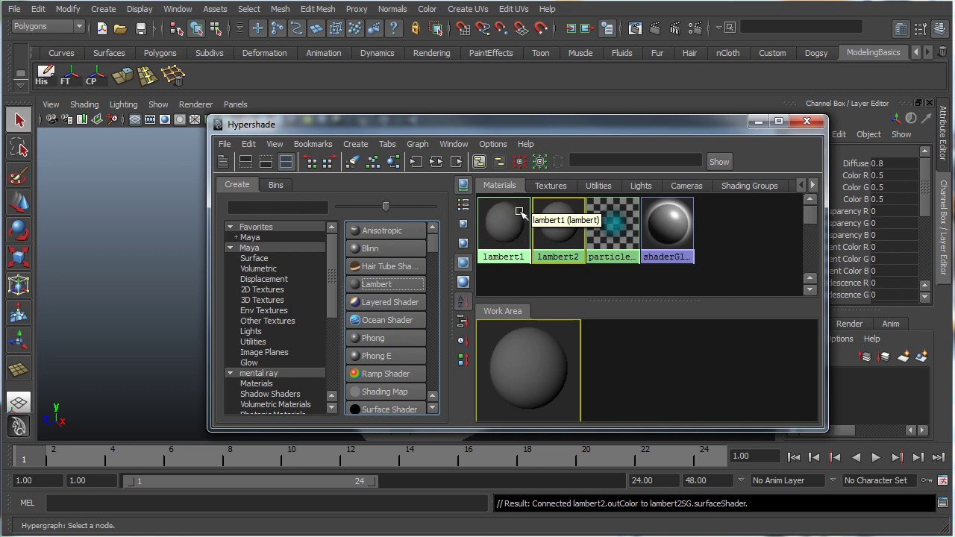
Move the Hypershade window so the plane is visible and open the new Lambert material's attributes.
left_click_drag(522, 125, 440, 230)
left_click_drag(495, 179, 472, 141, "alt")
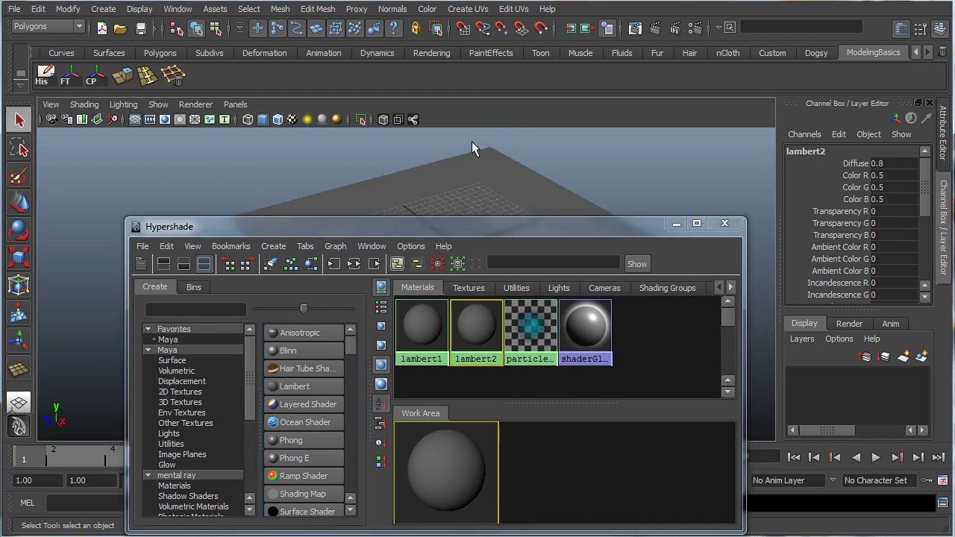
left_click_drag(455, 207, 481, 194, "alt")
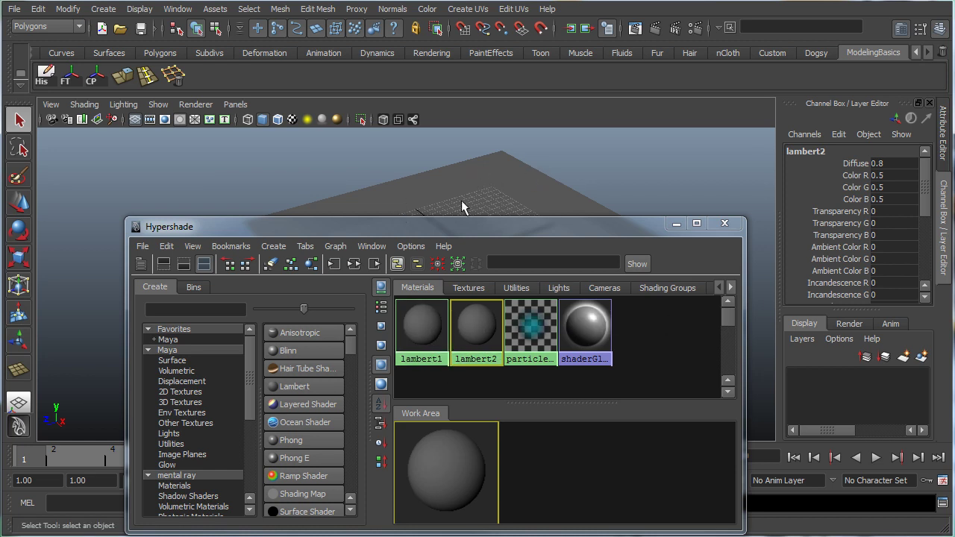
double_click(482, 335)
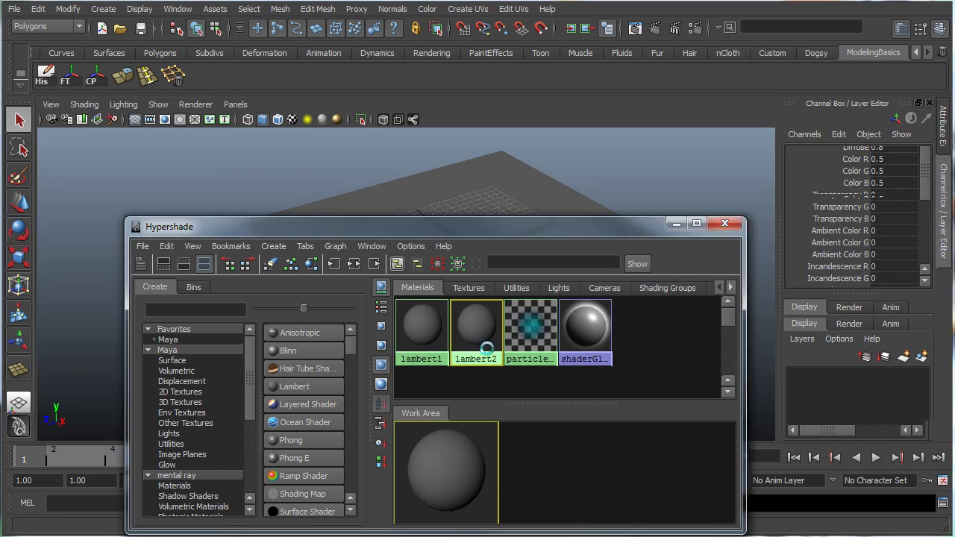
Put the Hypershade away and map a File texture to the new Lambert material's color.
left_click(676, 223)
scroll(927, 300, "down", 5)
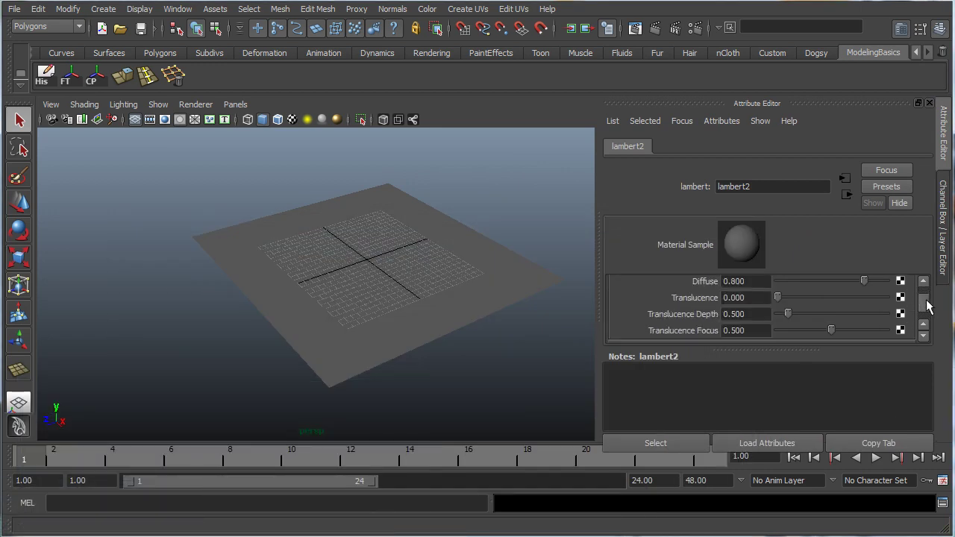
scroll(911, 309, "up", 5)
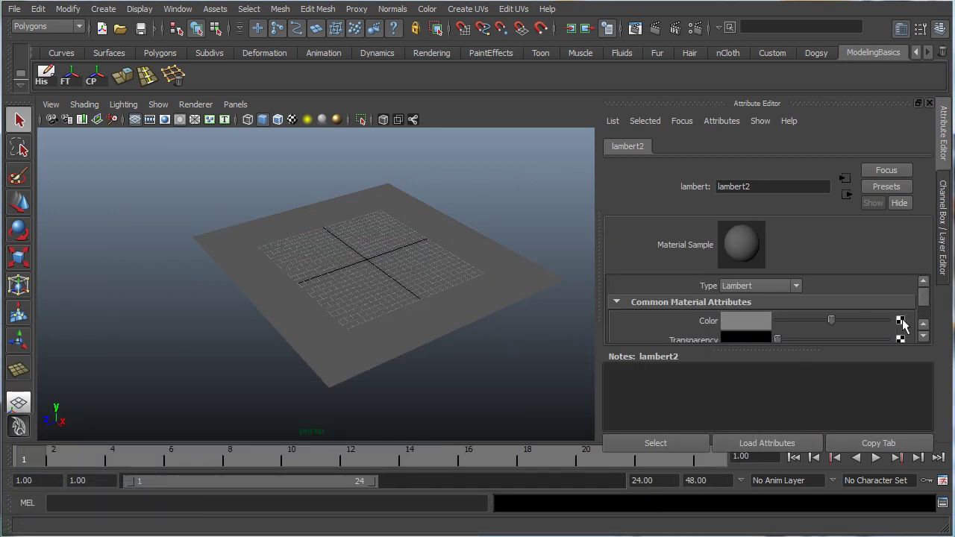
left_click(901, 323)
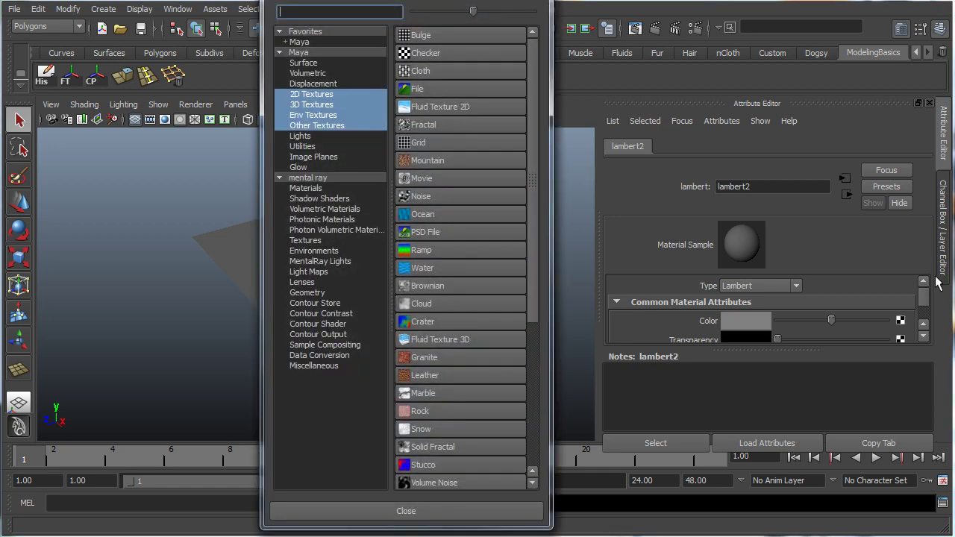
left_click(430, 86)
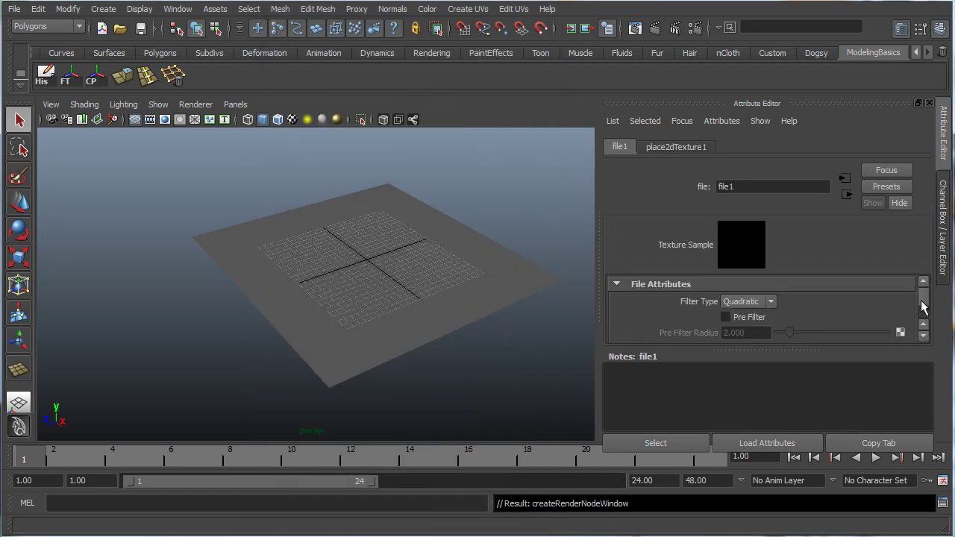
Load eisch-breathable-wine-glass-1.jpg from the Modeling and nCloth folder of 02 - Wine glass Series as the file texture's image.
scroll(923, 307, "down", 4)
scroll(924, 308, "up", 3)
scroll(919, 332, "up", 1)
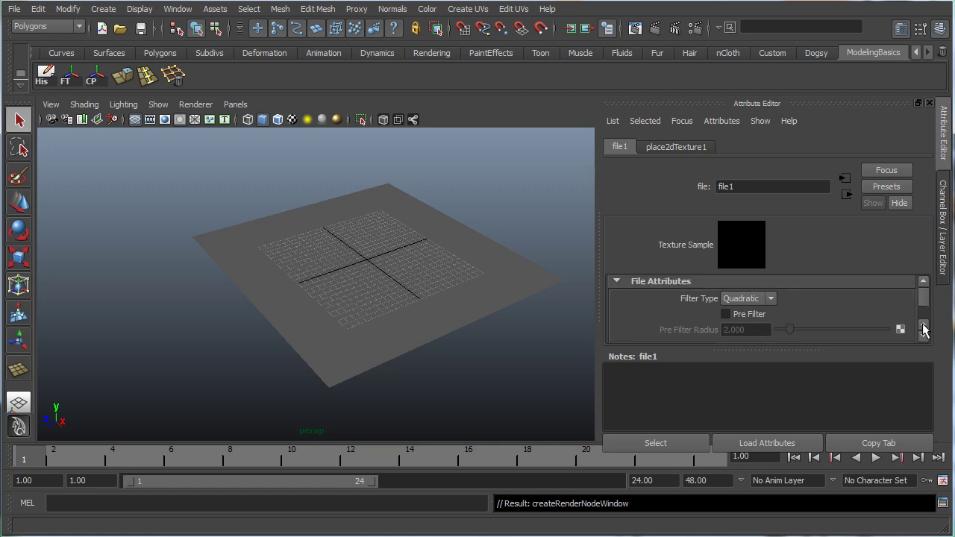
scroll(923, 306, "down", 2)
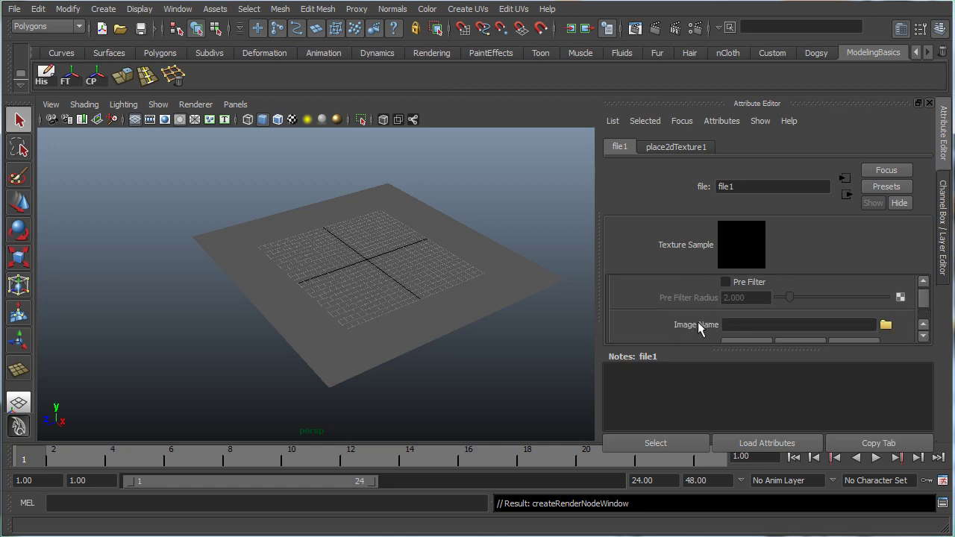
left_click(886, 325)
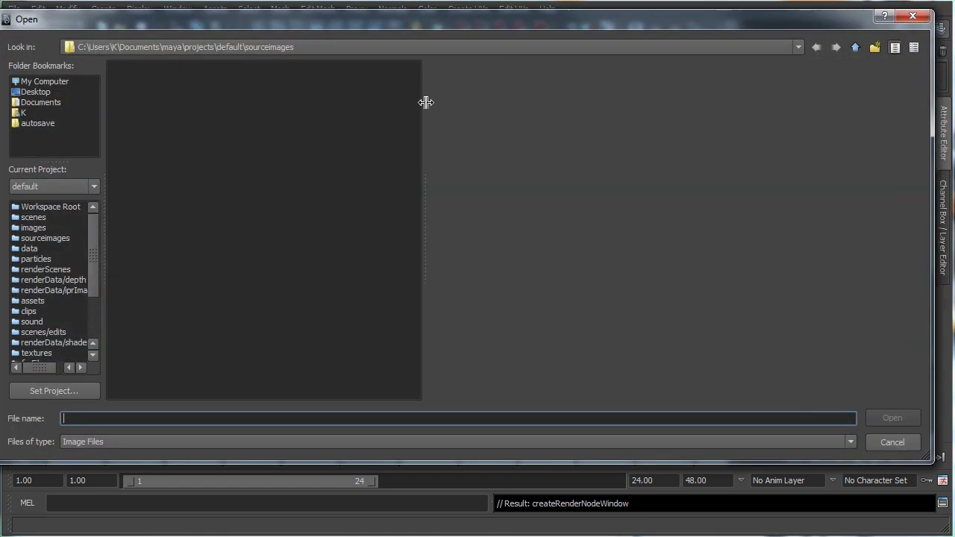
left_click(37, 82)
double_click(124, 67)
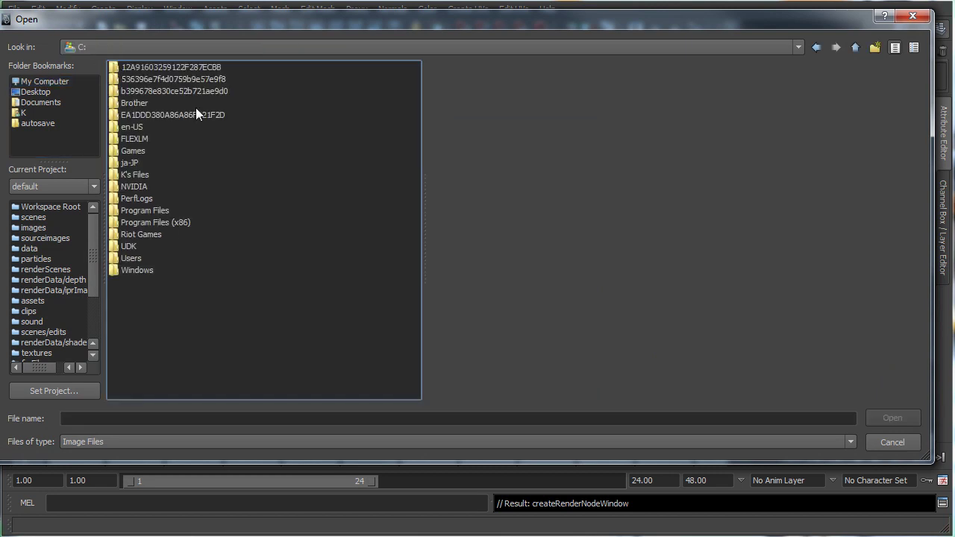
double_click(138, 176)
double_click(138, 81)
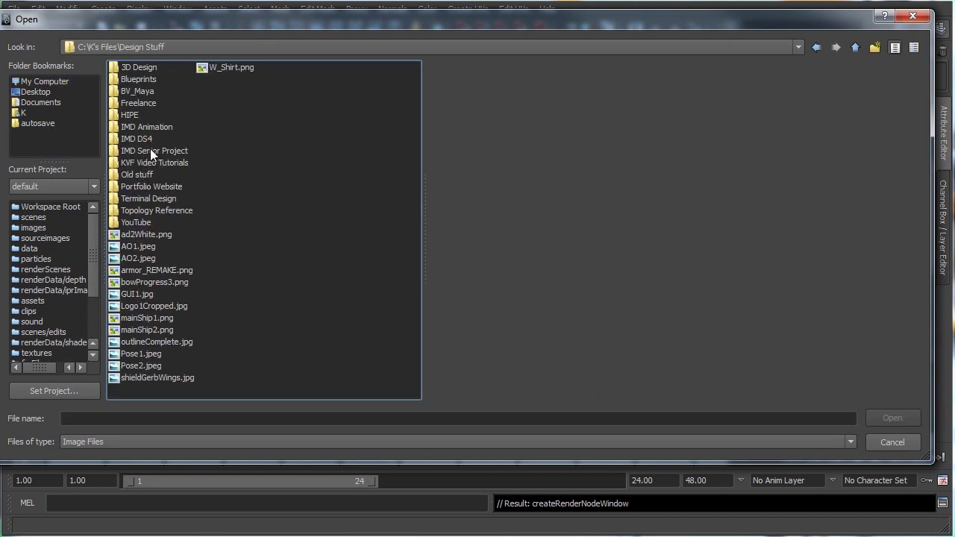
double_click(136, 222)
double_click(156, 79)
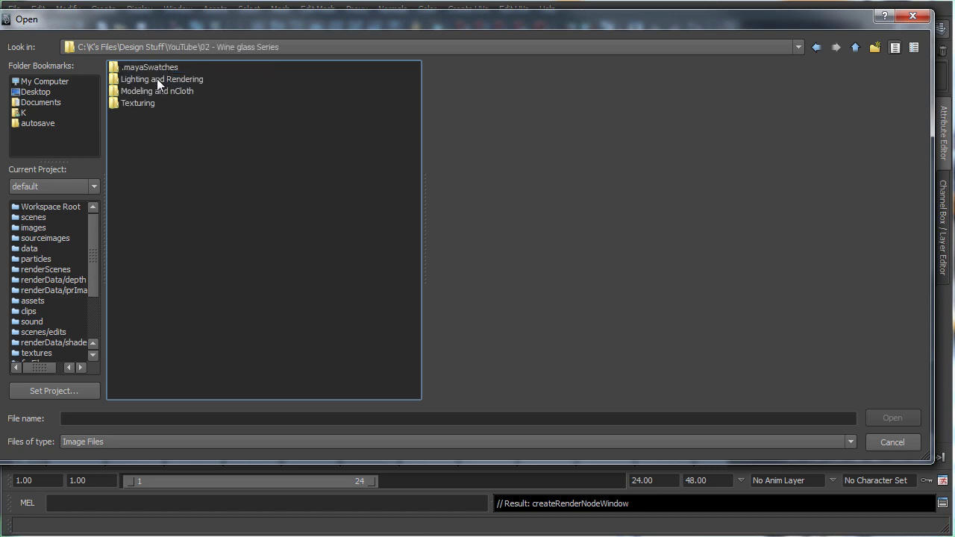
double_click(157, 91)
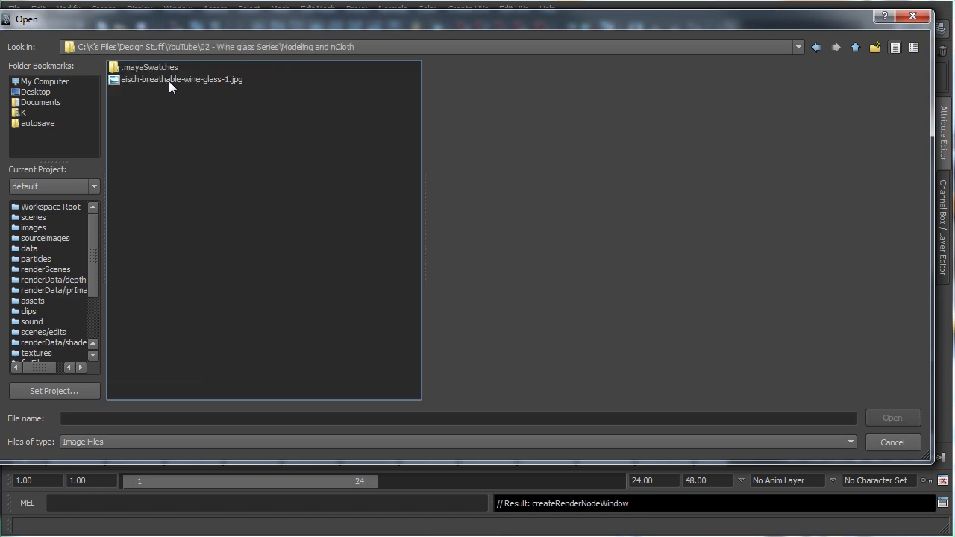
double_click(168, 80)
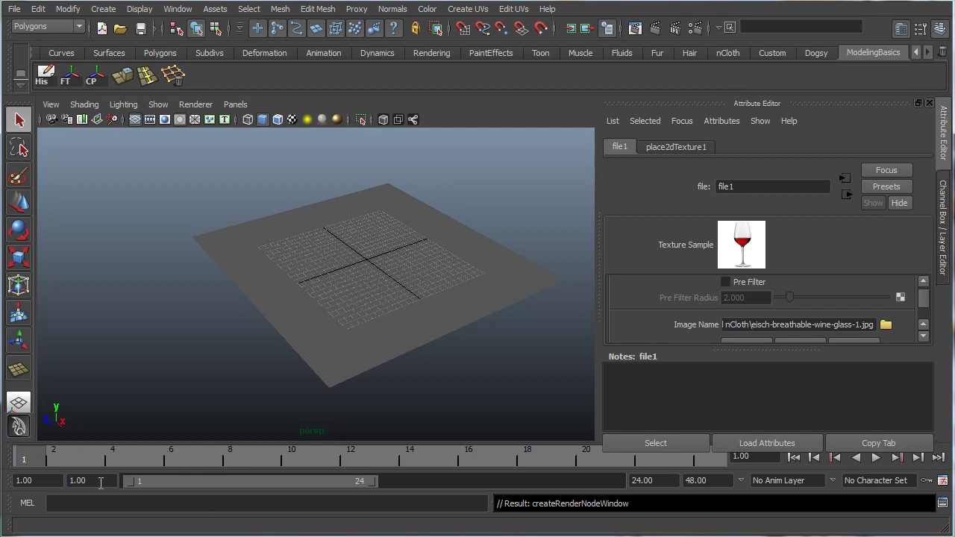
Assign the textured lambert2 material to the polygon plane and turn on textured display in the viewport.
left_click(246, 536)
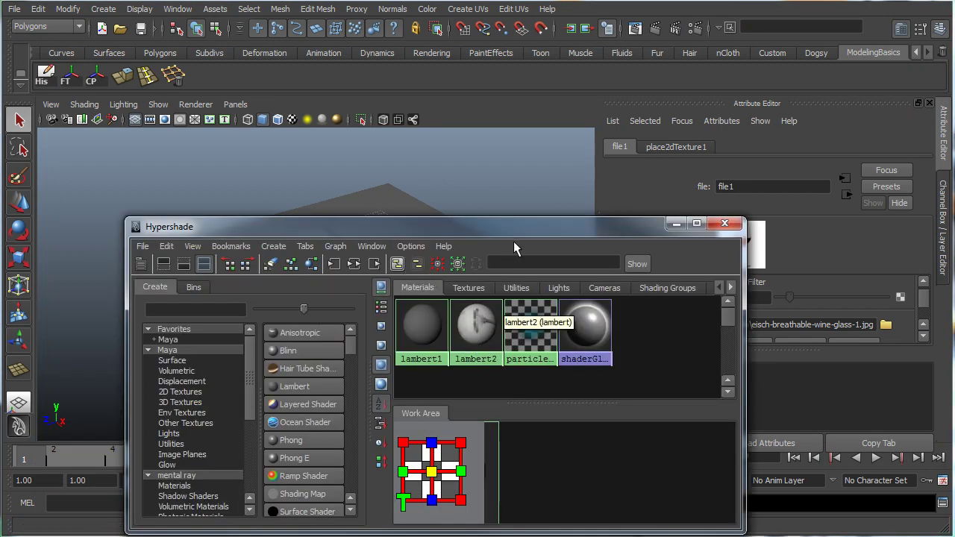
left_click_drag(451, 227, 506, 353)
left_click(447, 223)
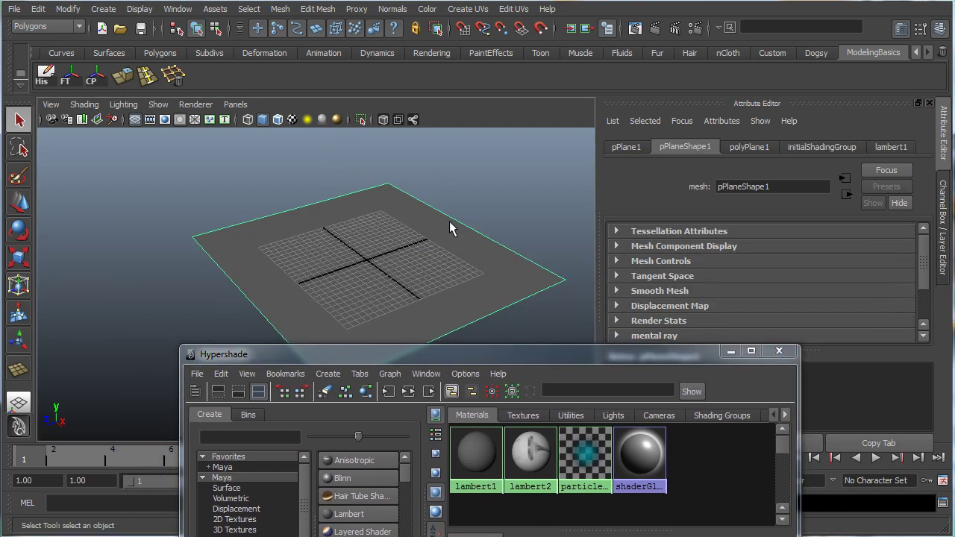
right_click_drag(536, 471, 532, 435)
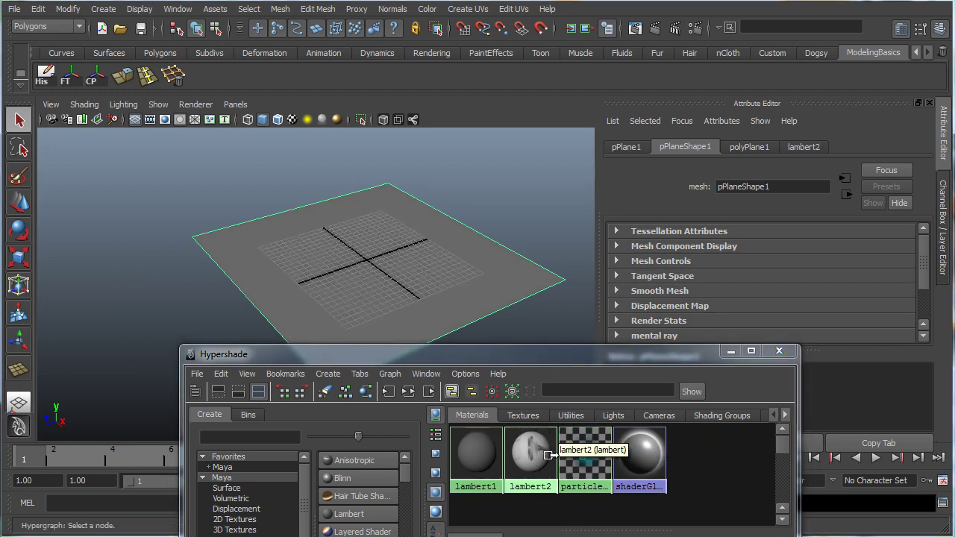
left_click(293, 121)
left_click_drag(420, 250, 328, 282, "alt")
Rename the lambert2 material to wineGlassReference and minimize the Hypershade.
left_click(531, 450)
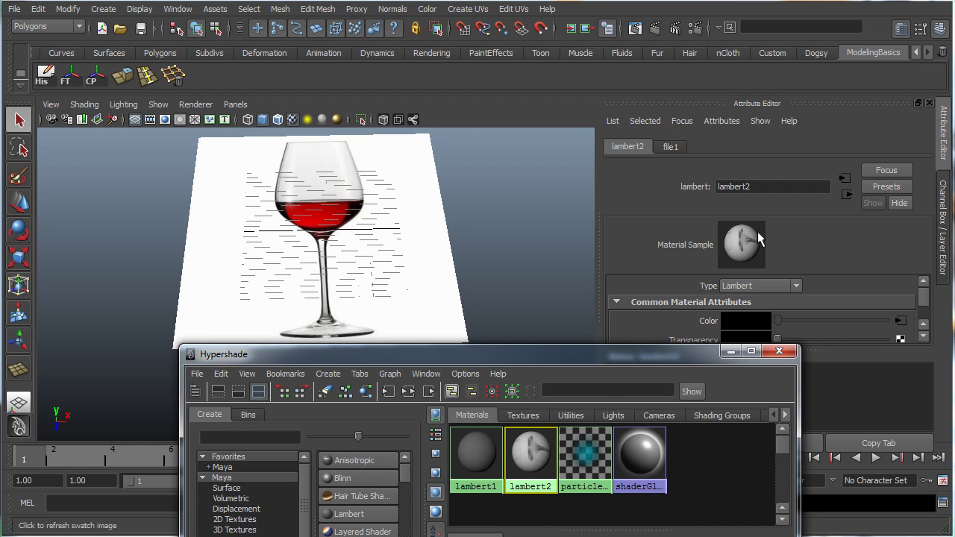
left_click_drag(751, 187, 549, 279)
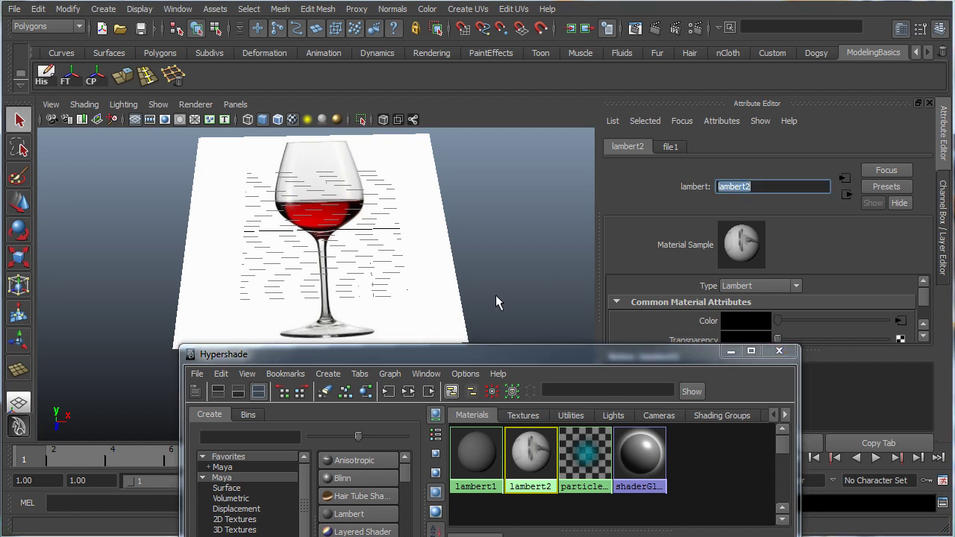
type("wineGlassReference")
key("Return")
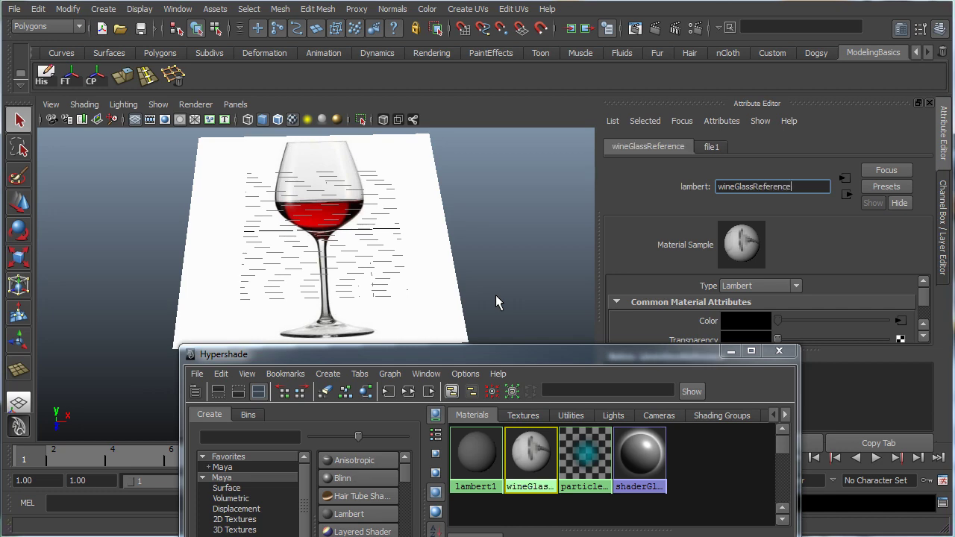
left_click(731, 351)
Examine the proportions of the wine glass image on the plane from several angles.
left_click_drag(363, 238, 514, 307, "alt")
scroll(333, 264, "down", 5)
scroll(323, 295, "up", 5)
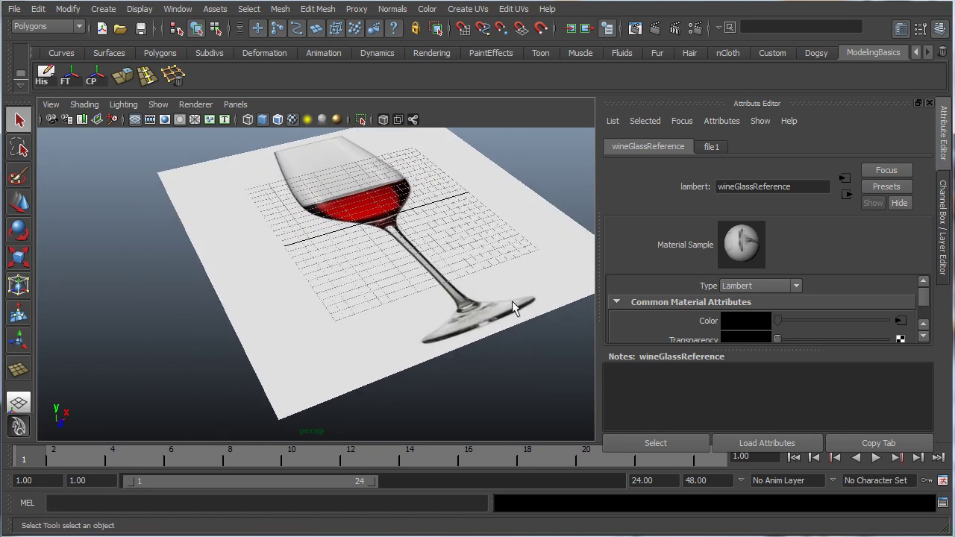
left_click_drag(248, 425, 248, 329, "alt")
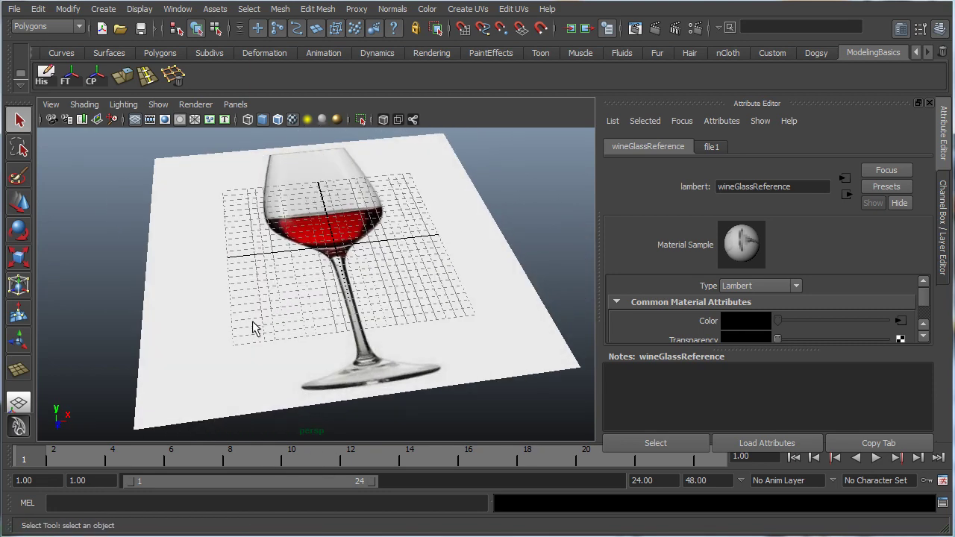
left_click_drag(379, 345, 331, 369, "alt")
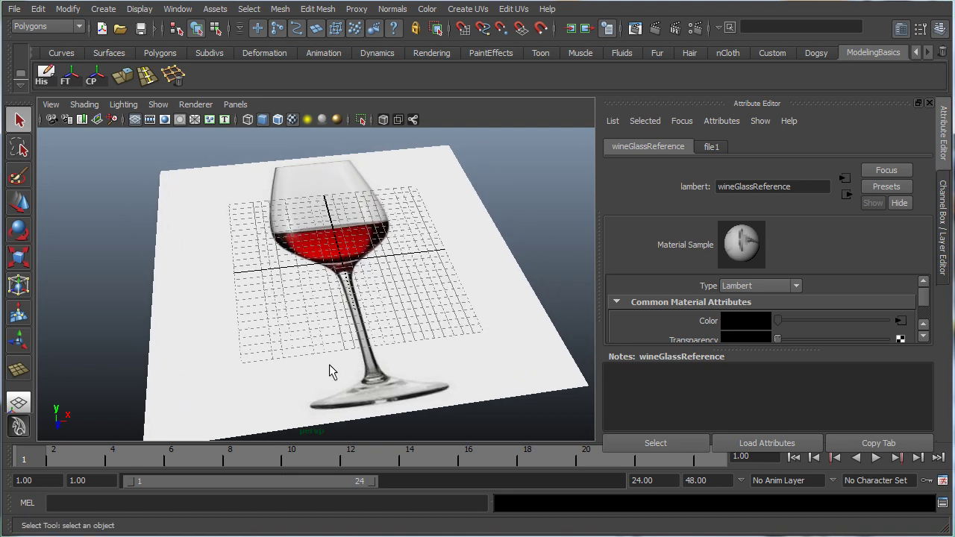
left_click_drag(353, 330, 405, 335, "alt")
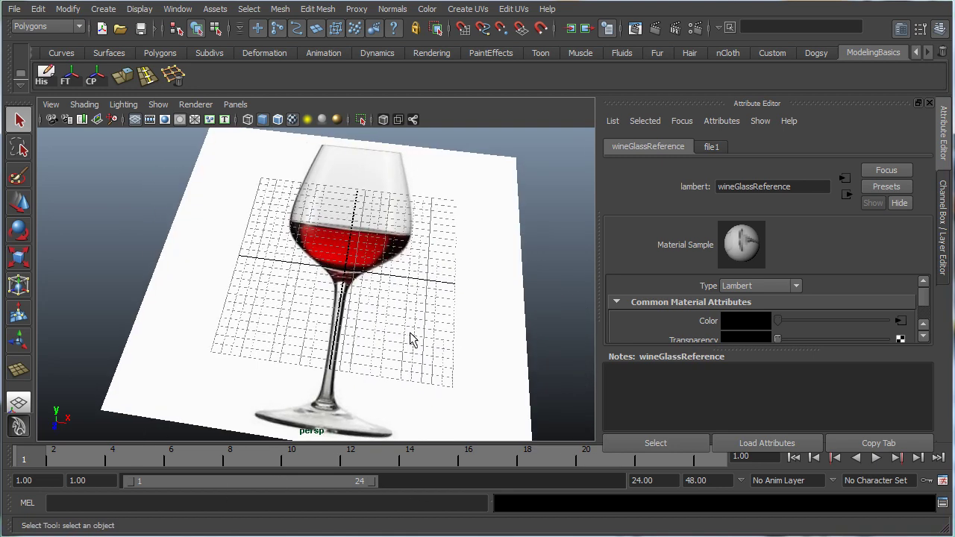
middle_click_drag(294, 292, 255, 295, "alt")
left_click_drag(254, 296, 326, 266, "alt")
Show the textured plane's layout in the UV Texture Editor.
left_click(417, 309)
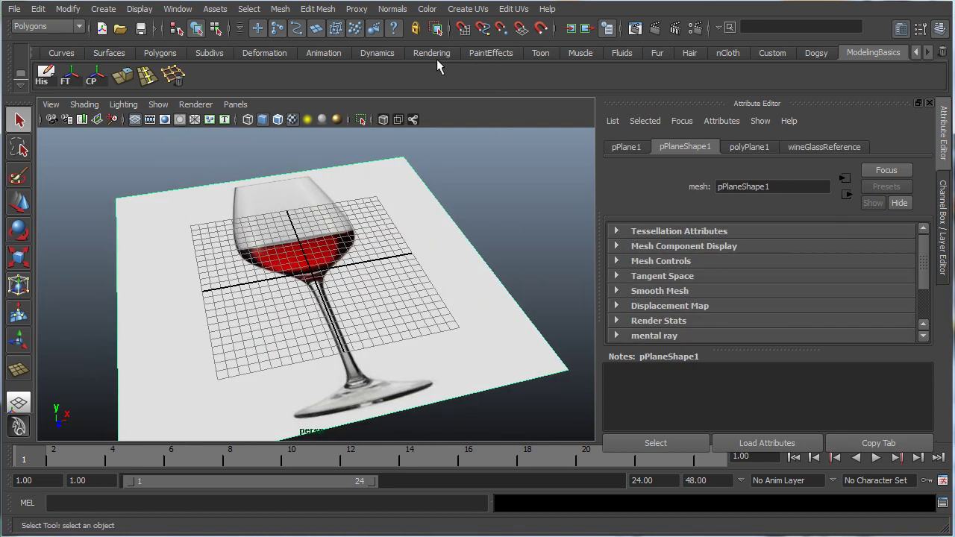
left_click(178, 9)
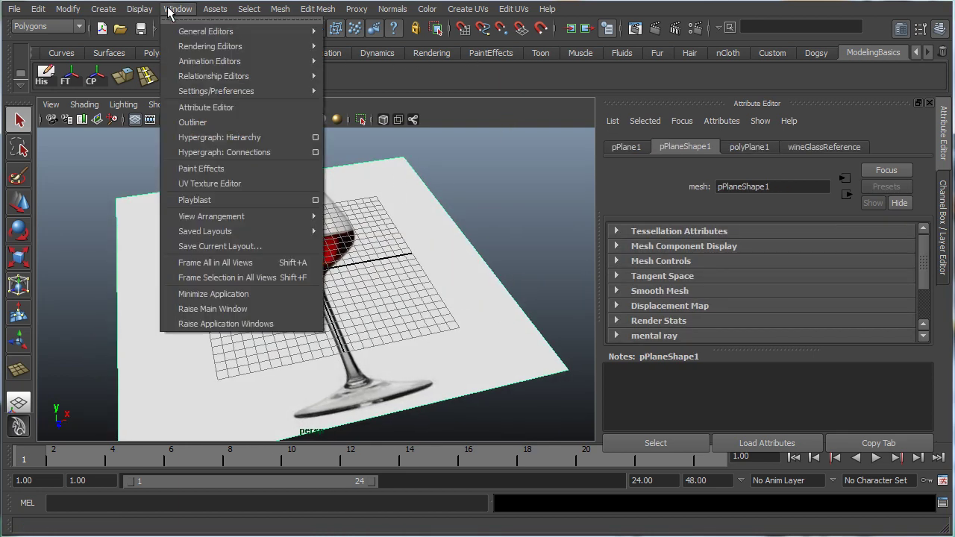
left_click(213, 184)
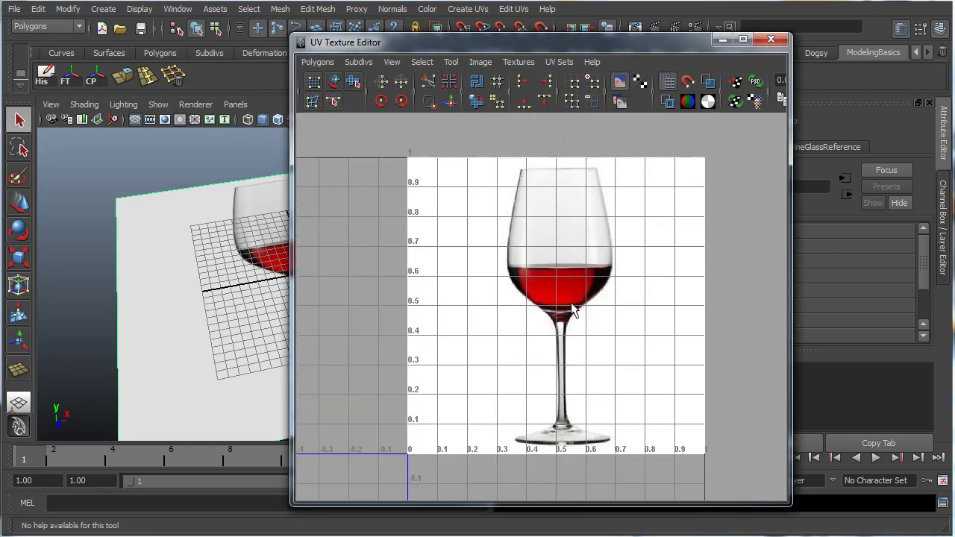
middle_click_drag(547, 318, 595, 324, "alt")
middle_click_drag(609, 269, 543, 262, "alt")
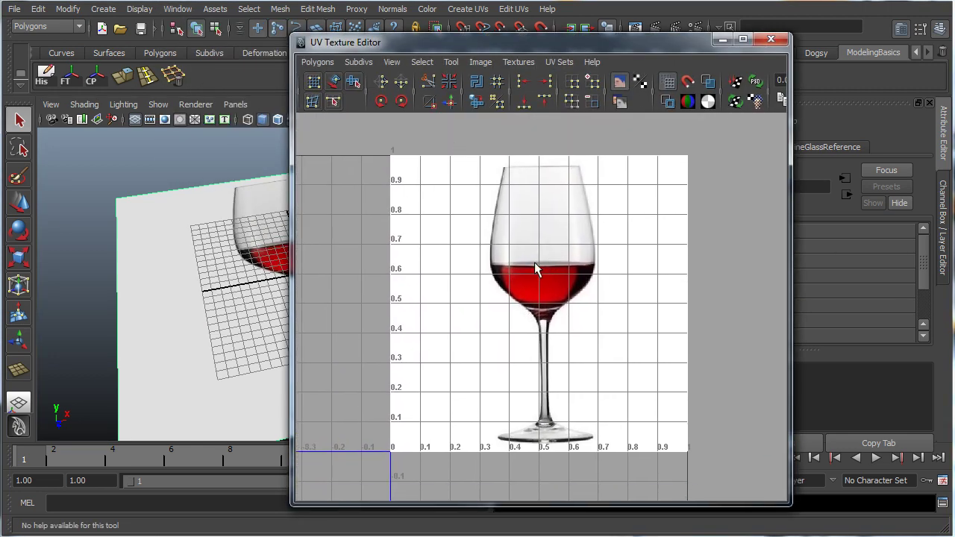
Move the plane's two left UVs horizontally to about 0.3 in U and check the image on the plane.
right_click(392, 202)
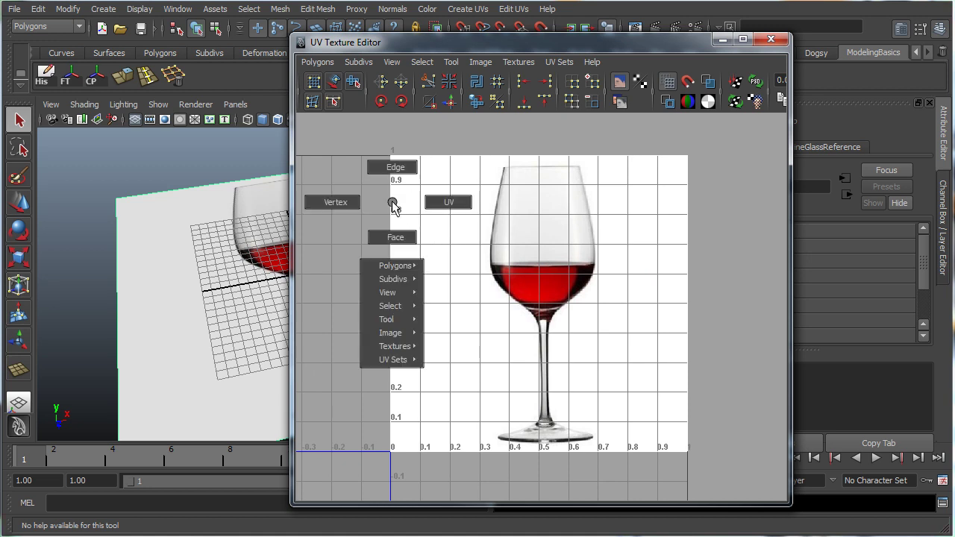
right_click_drag(393, 202, 443, 202)
left_click_drag(356, 142, 443, 509)
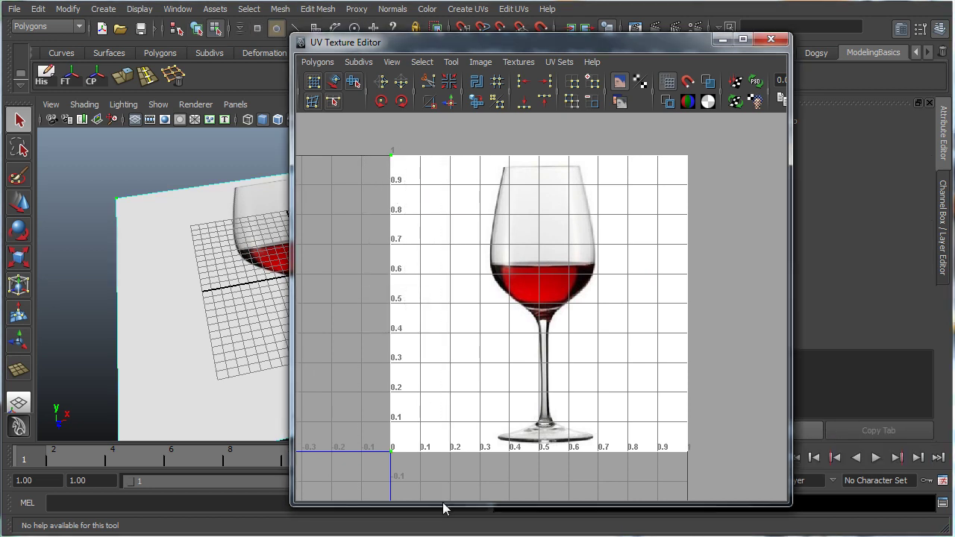
middle_click_drag(388, 299, 388, 287, "alt")
key("w")
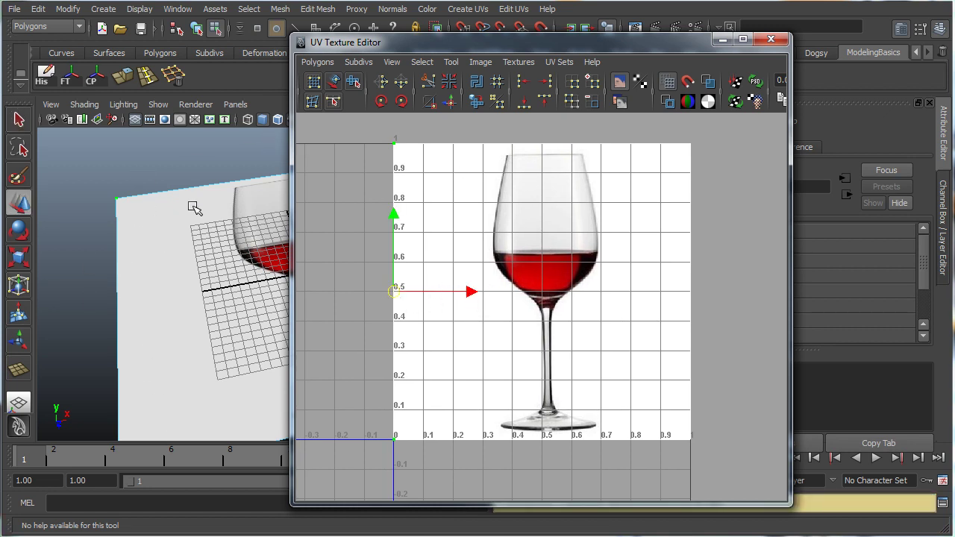
left_click_drag(487, 294, 556, 295)
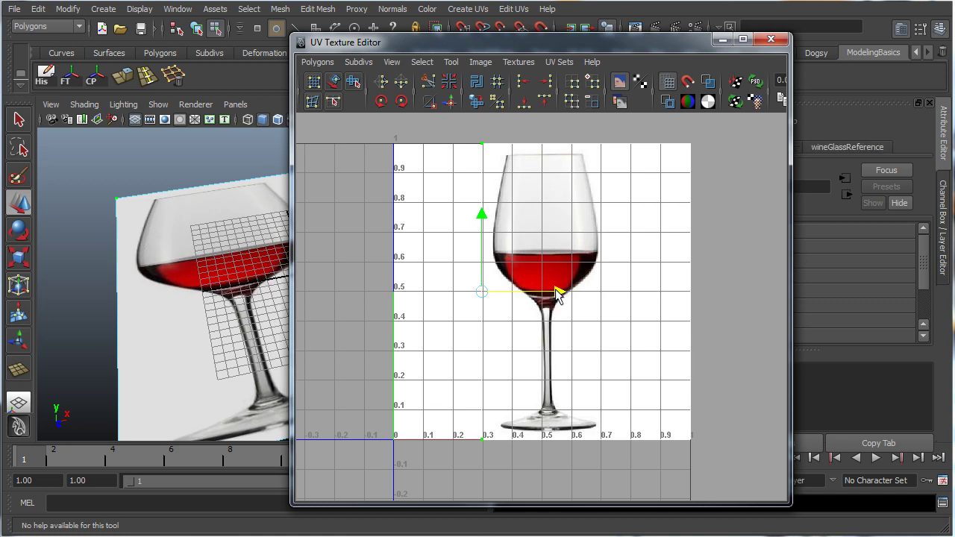
left_click_drag(183, 259, 129, 294, "alt")
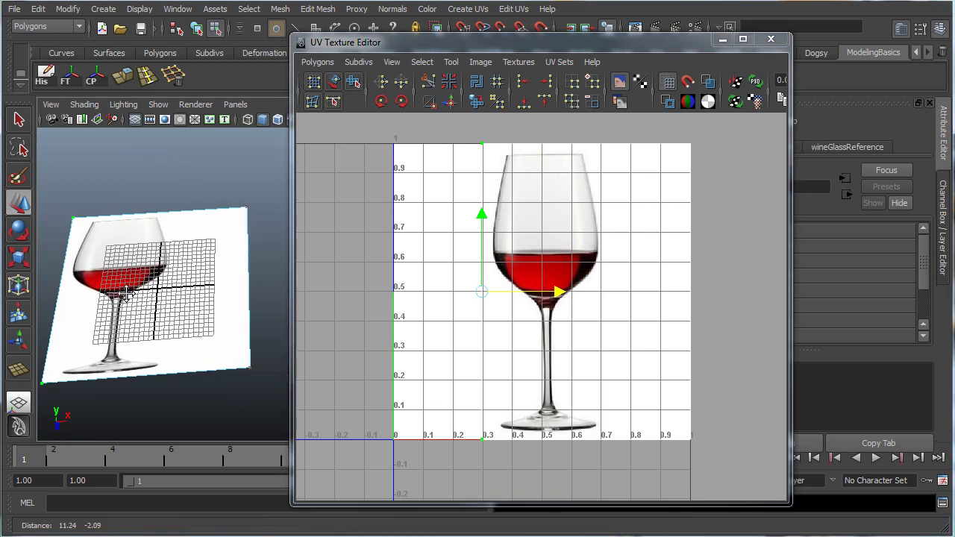
middle_click_drag(129, 294, 198, 315, "alt")
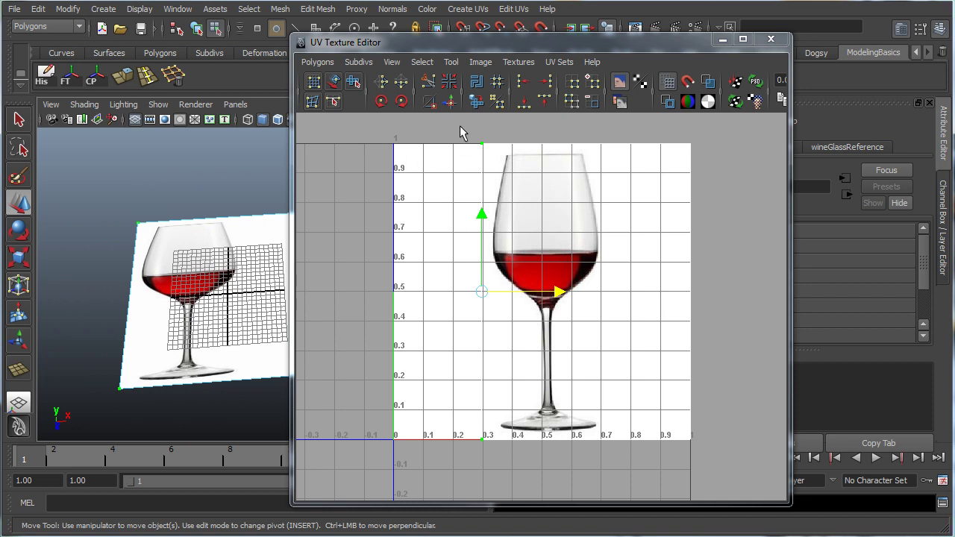
Snap the plane's upper-left UV to the texture's upper-left corner at U 0, V 1.
left_click_drag(460, 126, 506, 166)
left_click_drag(460, 413, 539, 493)
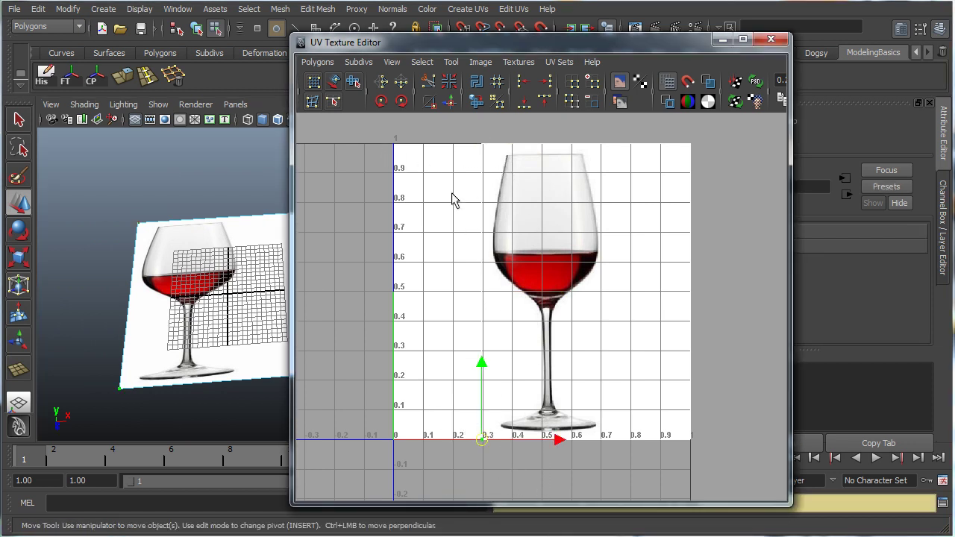
left_click_drag(436, 136, 742, 419)
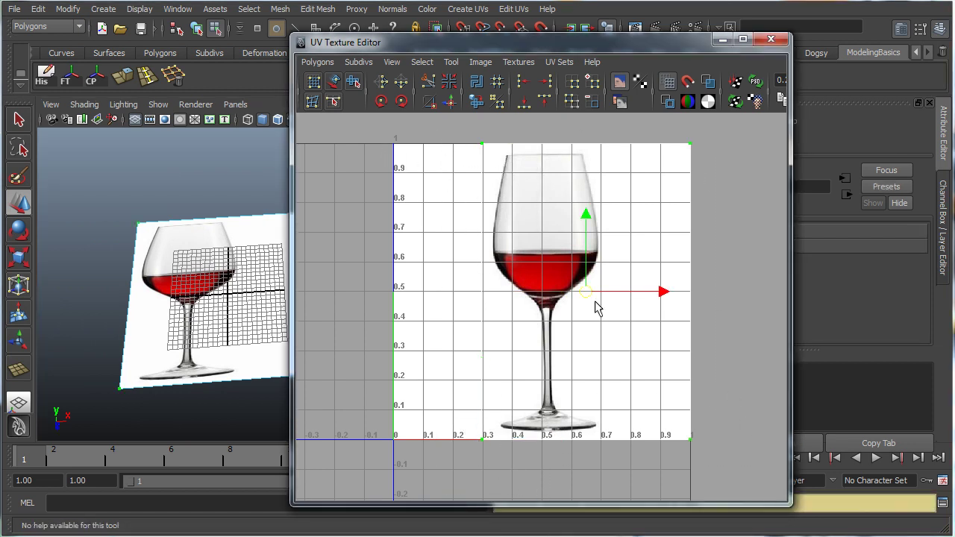
middle_click_drag(493, 456, 516, 450, "alt")
middle_click_drag(529, 220, 540, 324, "alt")
left_click_drag(491, 215, 619, 298)
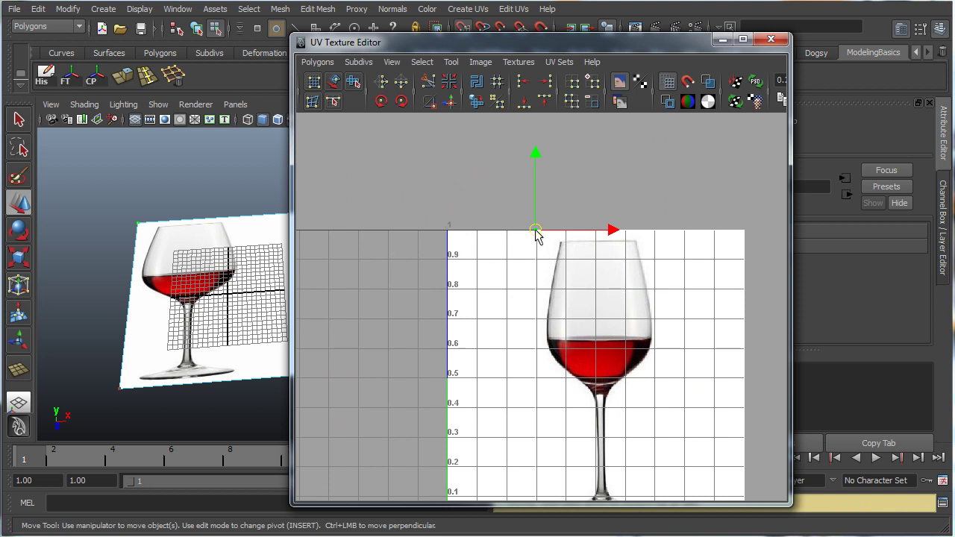
left_click_drag(537, 236, 453, 233)
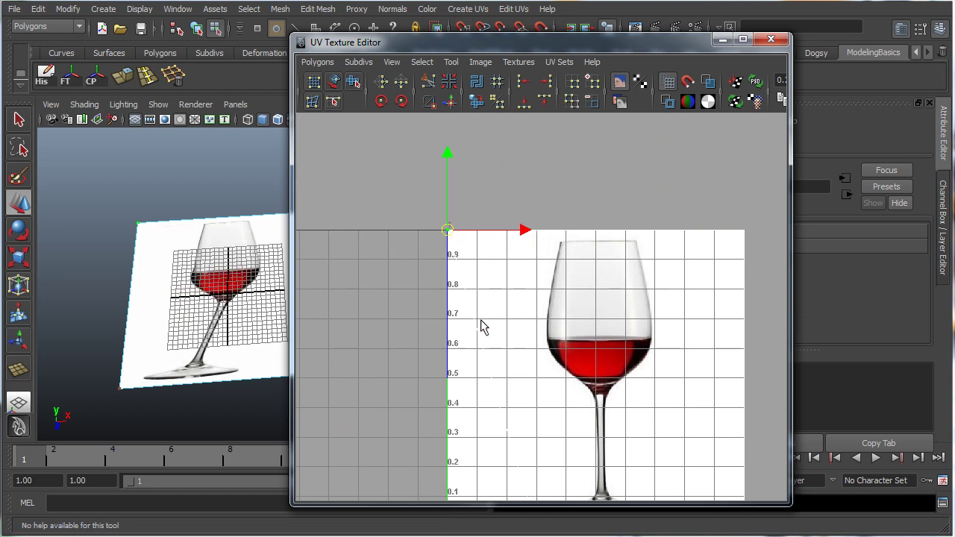
Snap the plane's lower-left UV to the texture's origin at U 0, V 0.
middle_click_drag(482, 326, 463, 201, "alt")
left_click_drag(456, 298, 585, 489)
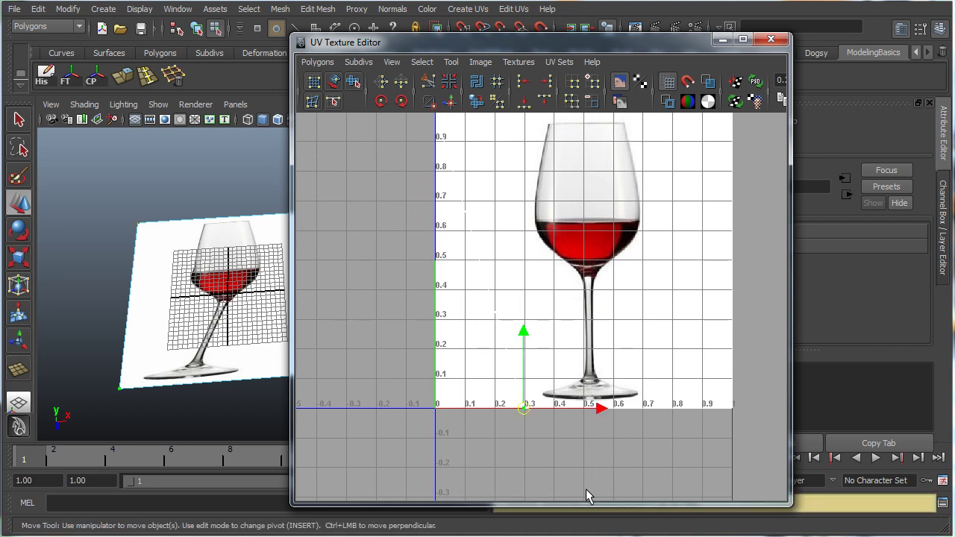
key("x")
left_click_drag(523, 410, 437, 410)
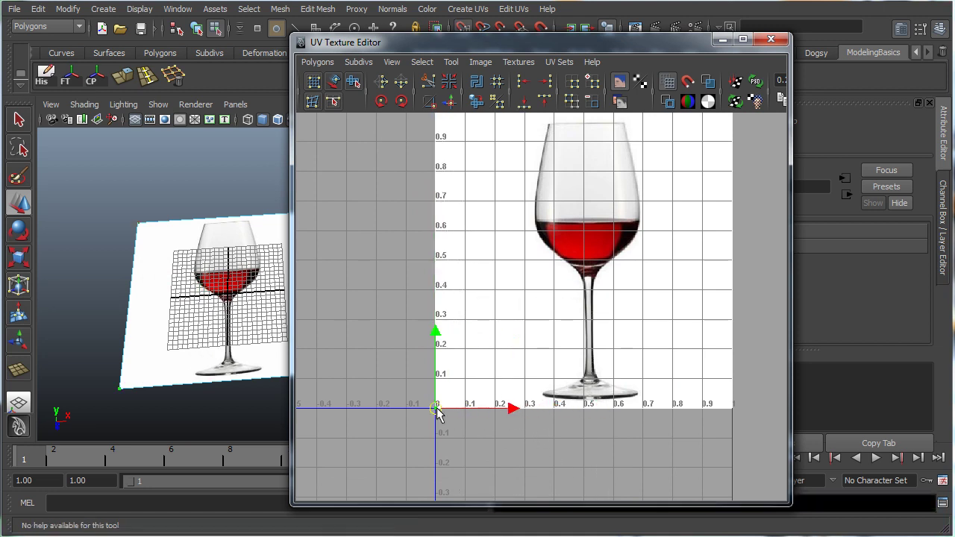
Align the two right UVs with the texture's right corners and close the UV Texture Editor.
middle_click_drag(629, 390, 535, 419, "alt")
left_click_drag(609, 383, 640, 437)
key("x")
middle_click_drag(624, 336, 635, 421, "alt")
left_click_drag(639, 192, 707, 250)
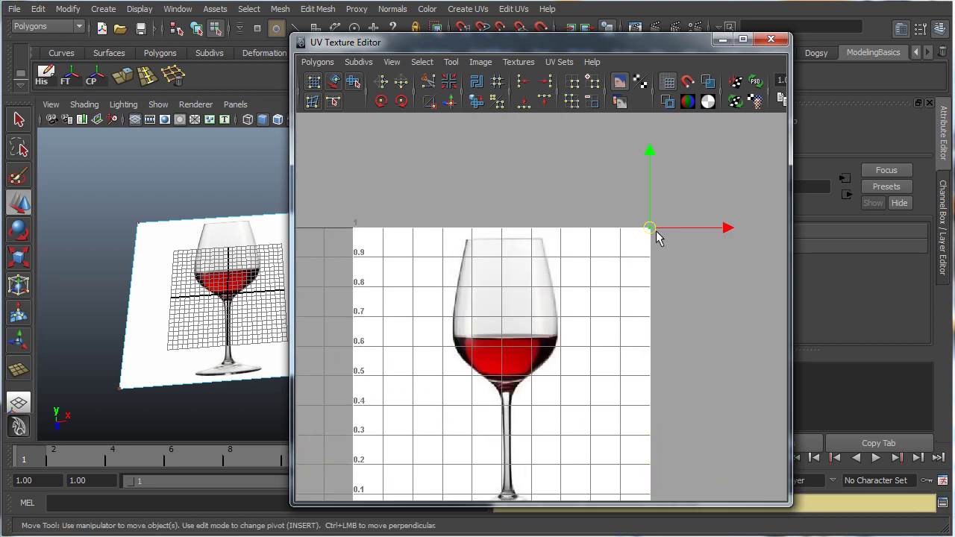
mouse_move(648, 225)
left_mouse_down()
mouse_move(675, 231)
mouse_move(647, 218)
left_mouse_up()
key("x")
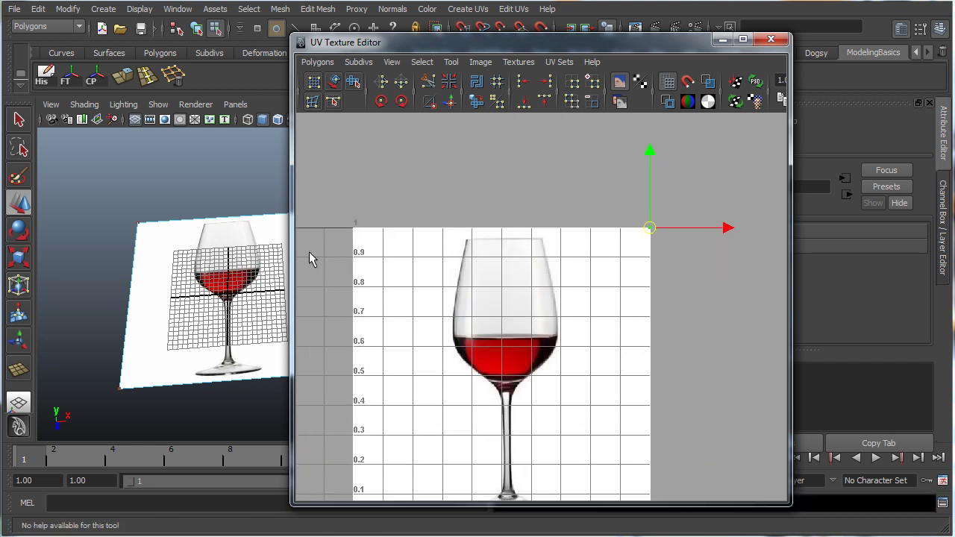
left_click(769, 41)
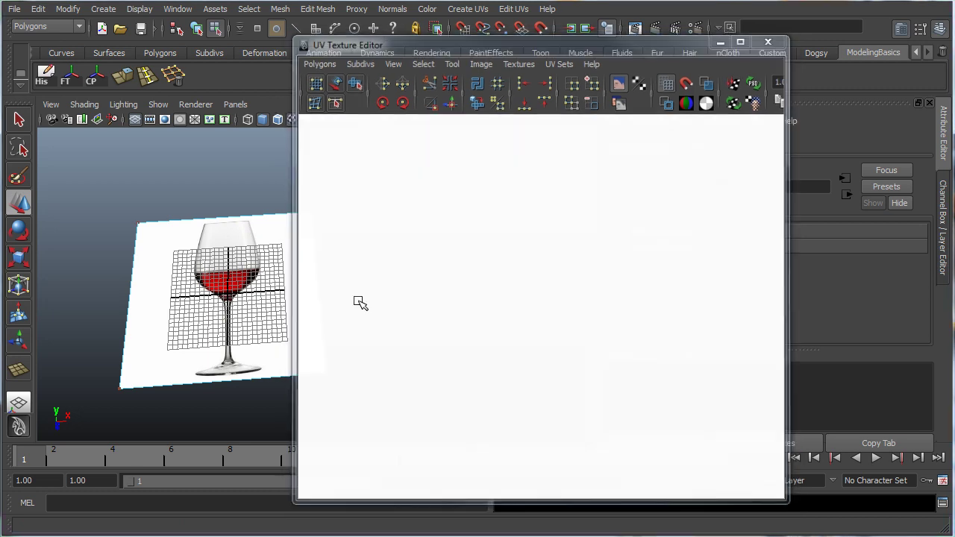
Return to object selection and rename the textured plane as referenceWineGlass.
key("q")
right_click_drag(367, 274, 427, 255)
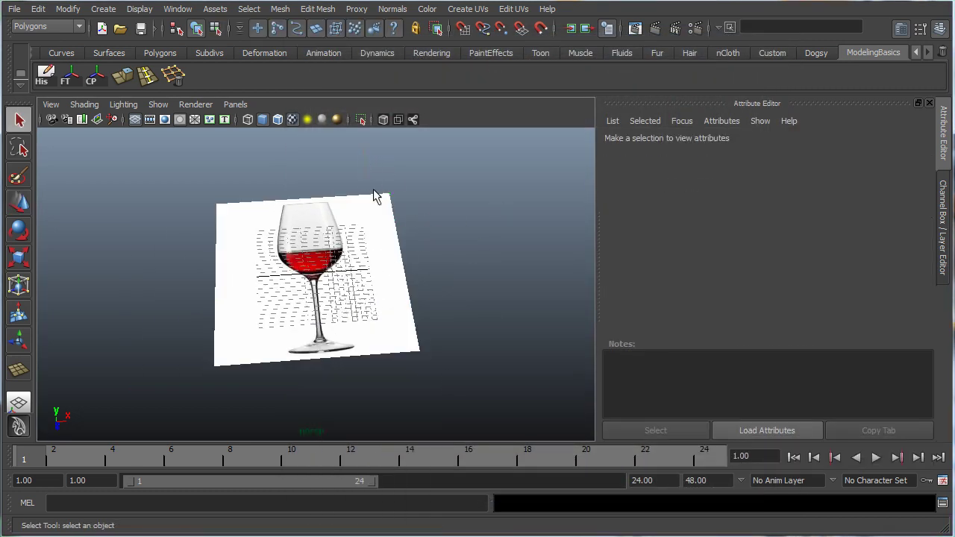
left_click(388, 209)
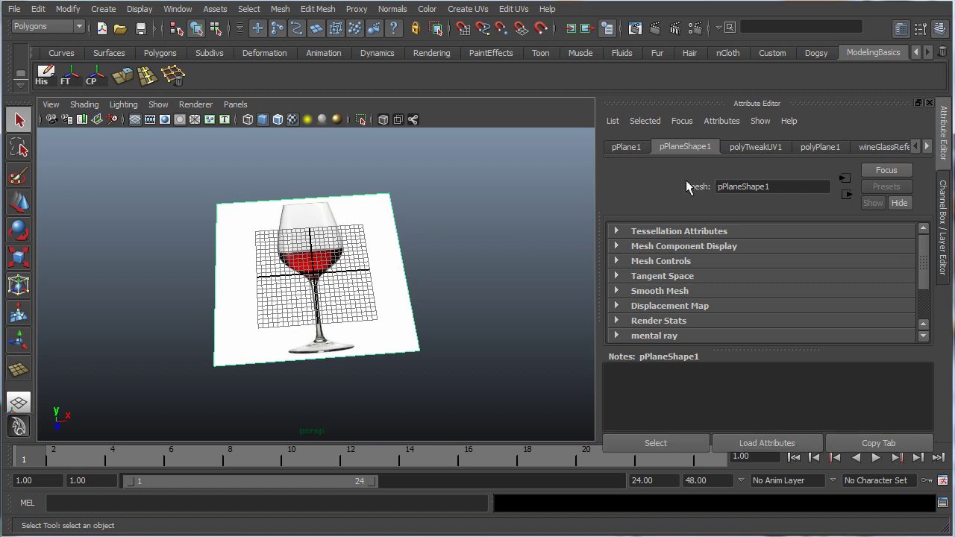
key("ctrl+a")
double_click(803, 152)
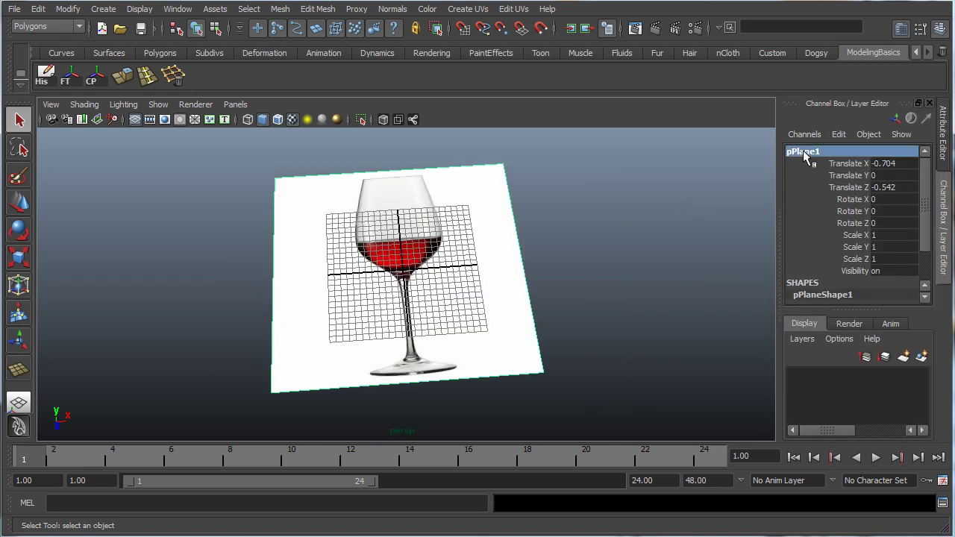
type("referenceWine")
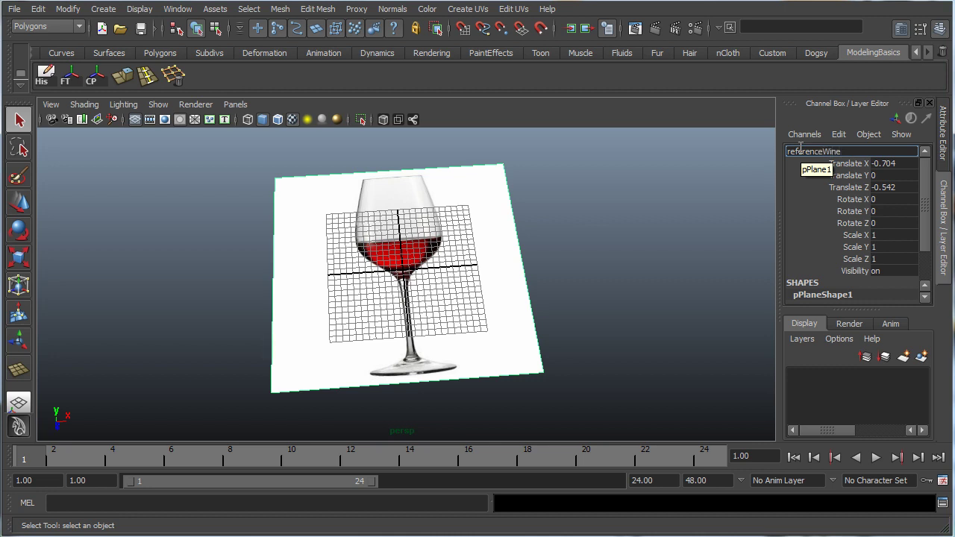
type("Glass")
key("Return")
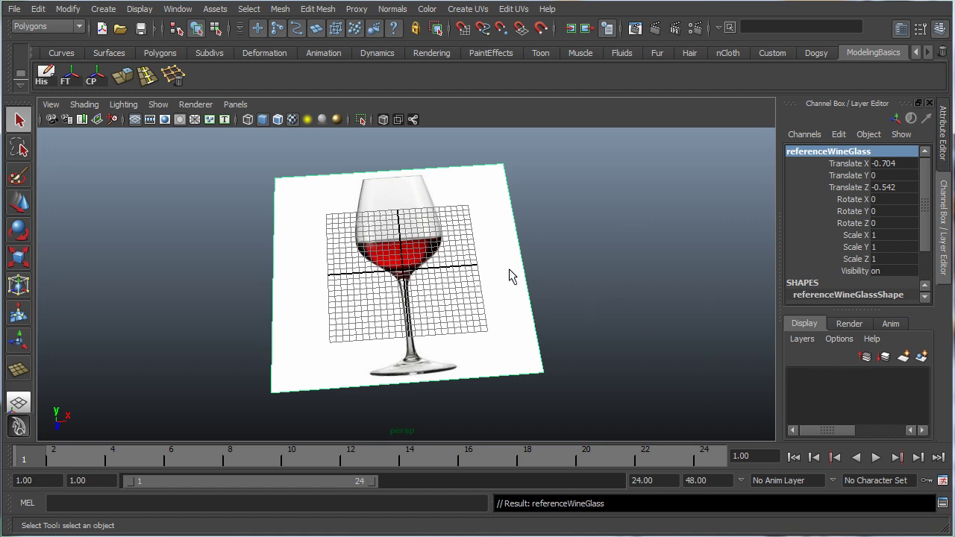
Create a display layer from the selected plane and name it reference.
left_click_drag(512, 273, 753, 391, "alt")
left_click(801, 340)
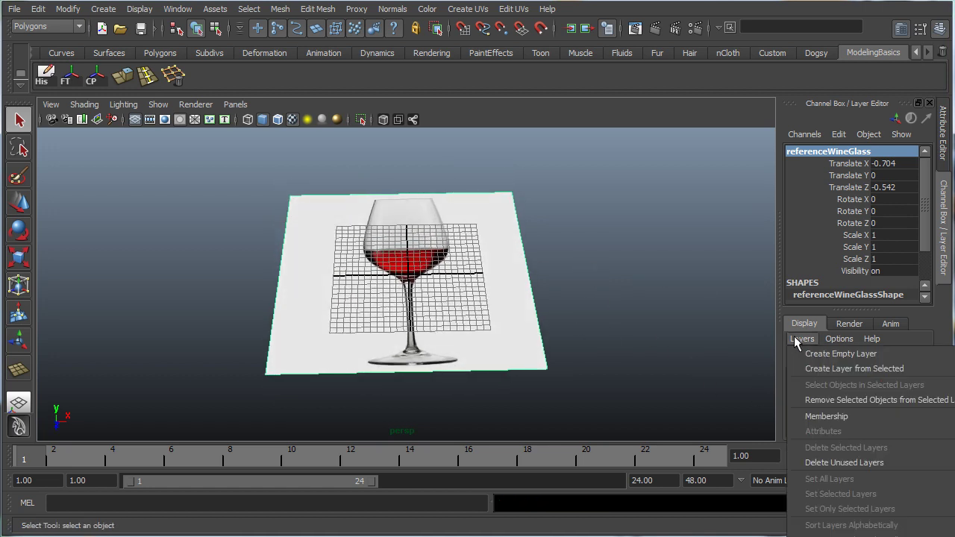
left_click(839, 339)
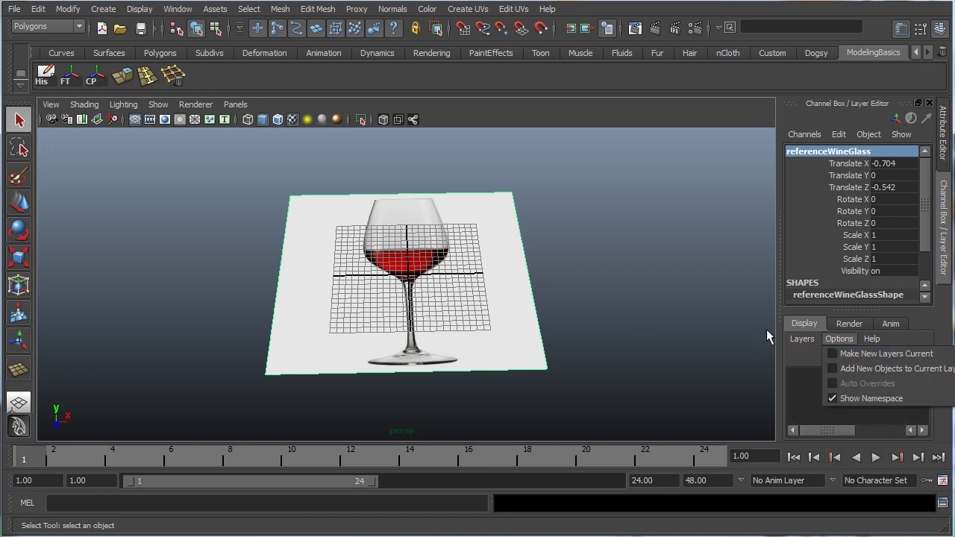
mouse_move(796, 338)
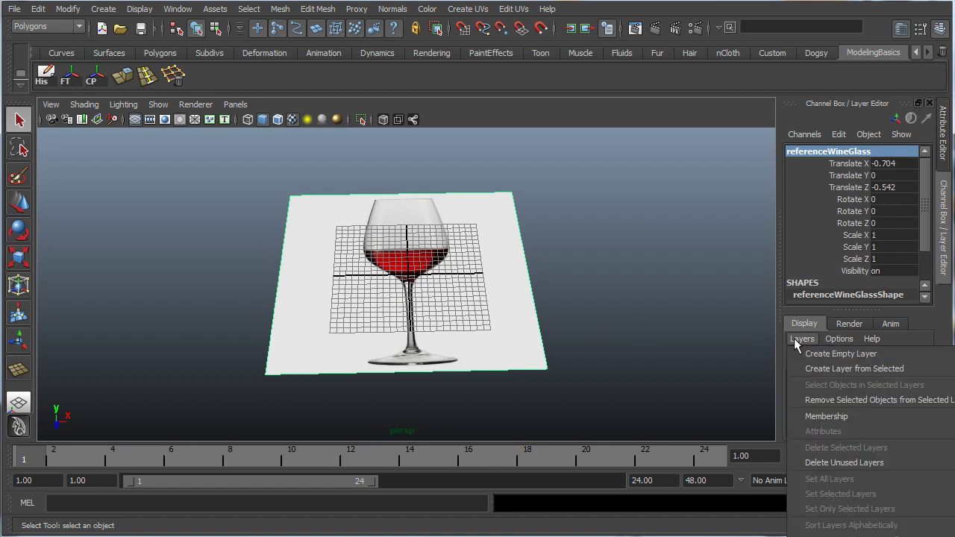
left_click(822, 373)
double_click(848, 377)
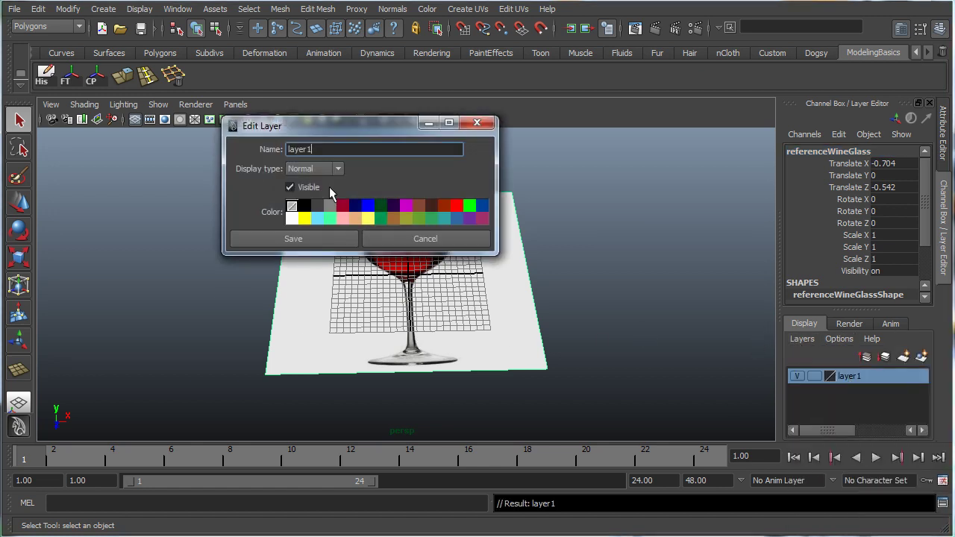
key("ctrl+a")
type("reference")
left_click(287, 241)
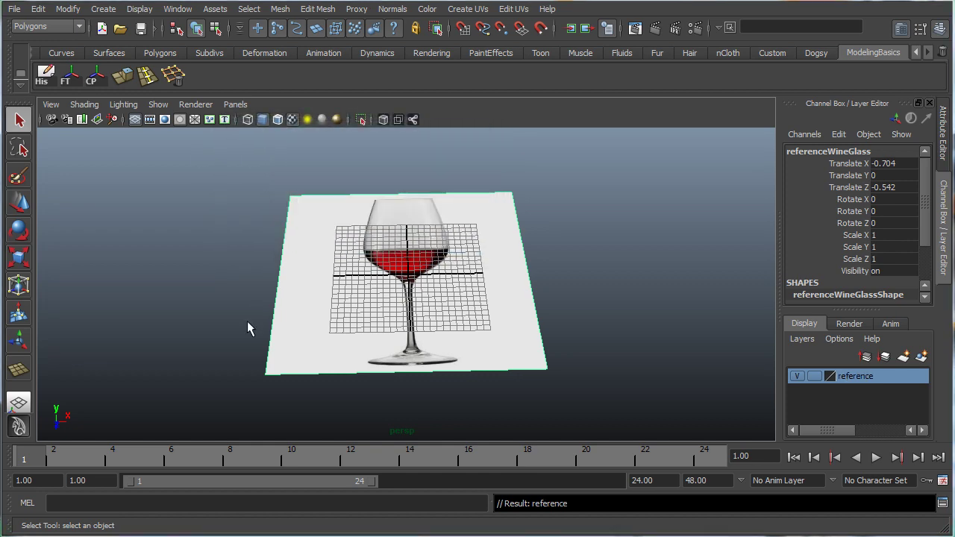
Stand the reference plane upright by setting its X rotation to 90 degrees.
left_click_drag(614, 295, 656, 274, "alt")
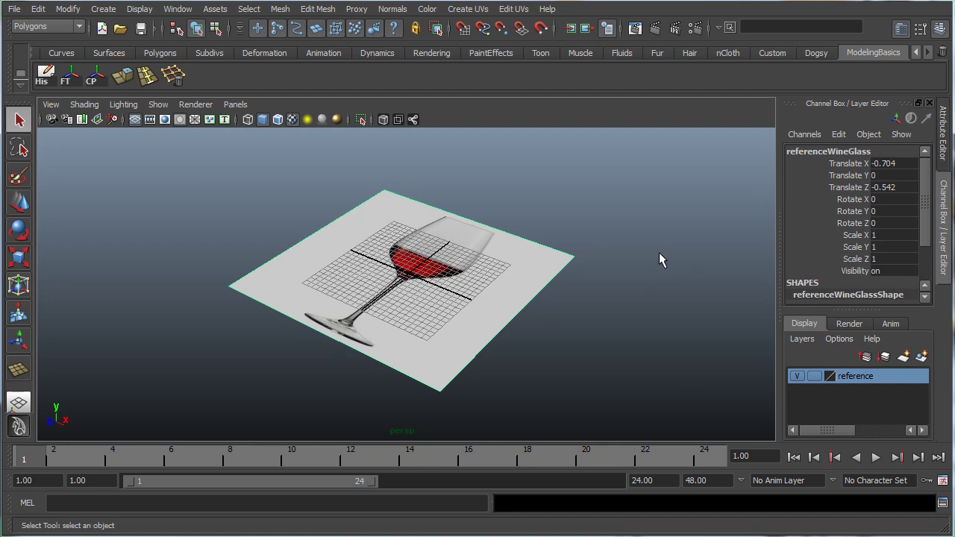
key("e")
left_click_drag(284, 273, 412, 317, "alt")
left_click_drag(391, 232, 508, 250)
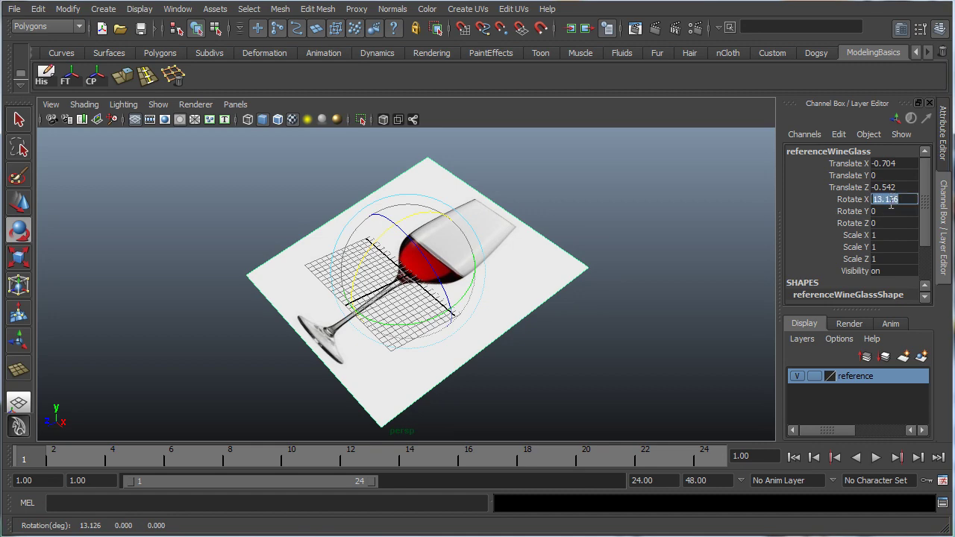
type("90")
key("Return")
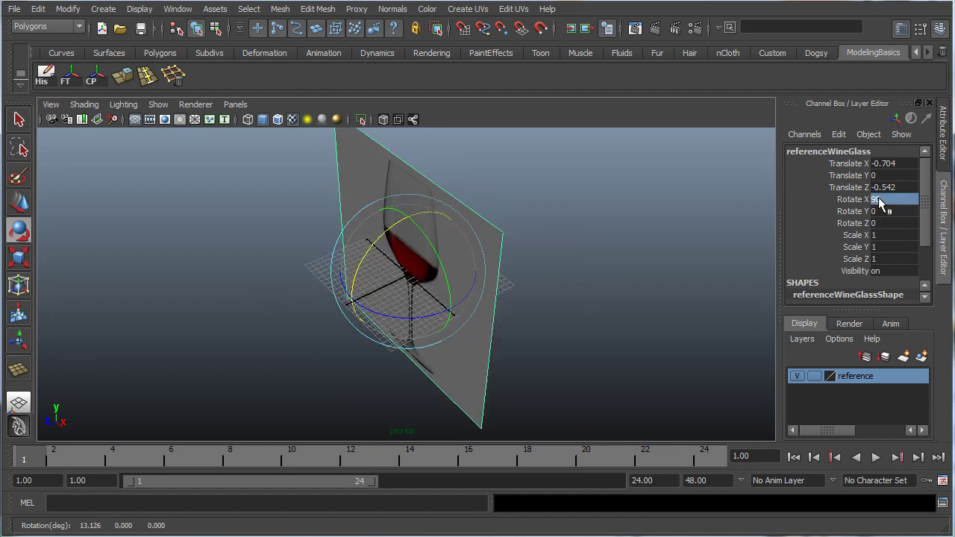
Raise the upright reference plane to about 11 units in Y.
left_click_drag(298, 241, 322, 282, "alt")
key("w")
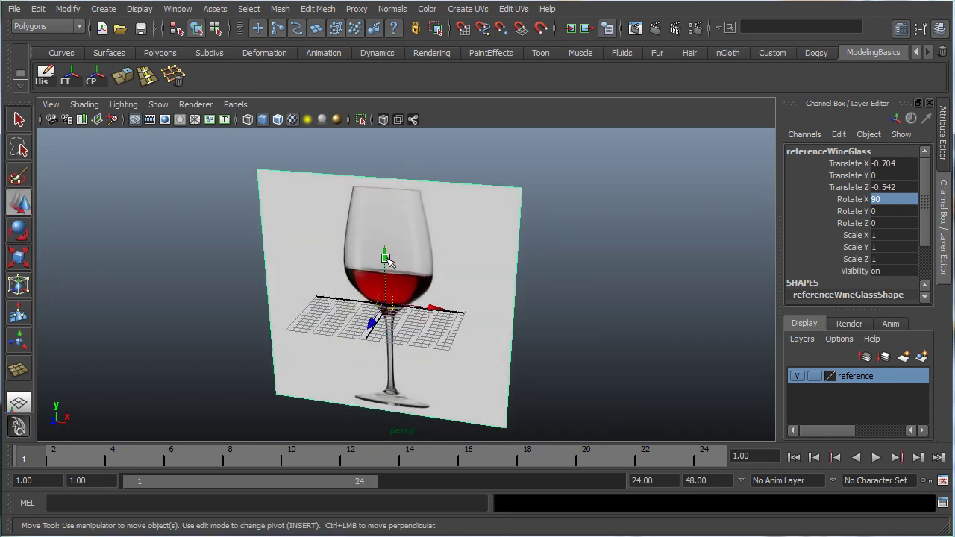
left_click_drag(386, 259, 386, 187)
left_click_drag(292, 249, 341, 306, "alt")
scroll(358, 303, "up", 3)
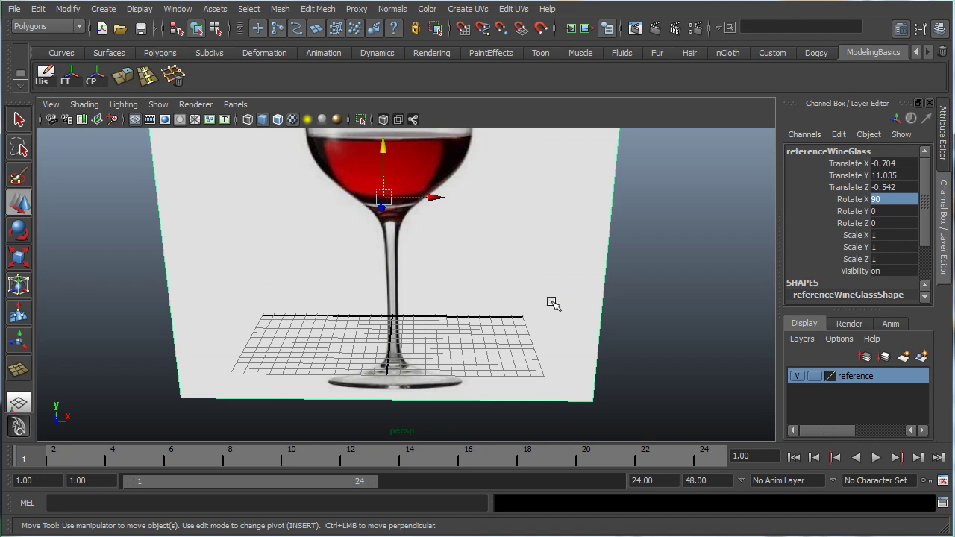
middle_click_drag(395, 285, 436, 315, "alt")
left_click(389, 382)
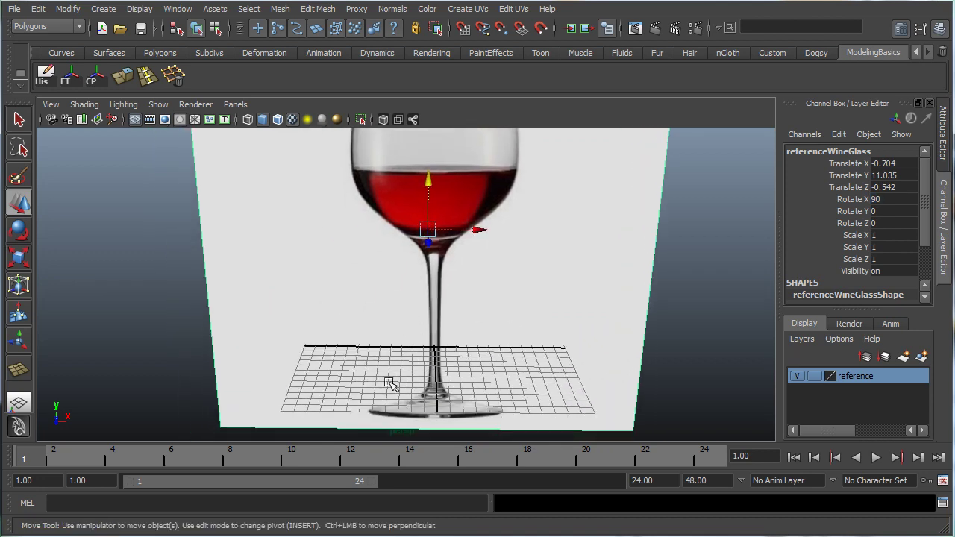
Move the reference plane with grid snapping to 20 in Y so its lower edge meets the grid.
left_click(122, 300)
left_click(273, 264)
key("e")
key("w")
left_click(429, 180)
middle_click_drag(355, 253, 326, 207, "alt")
key("x")
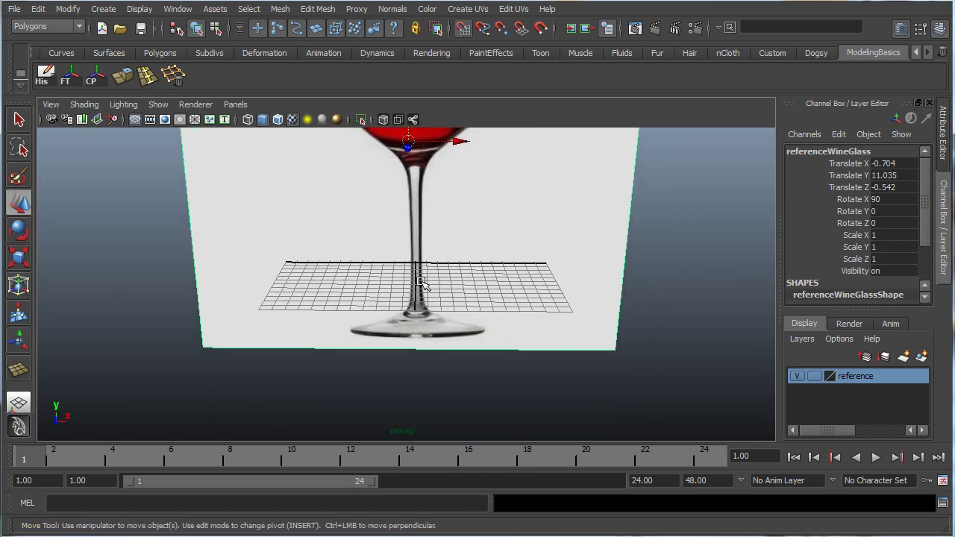
middle_click_drag(417, 298, 413, 222)
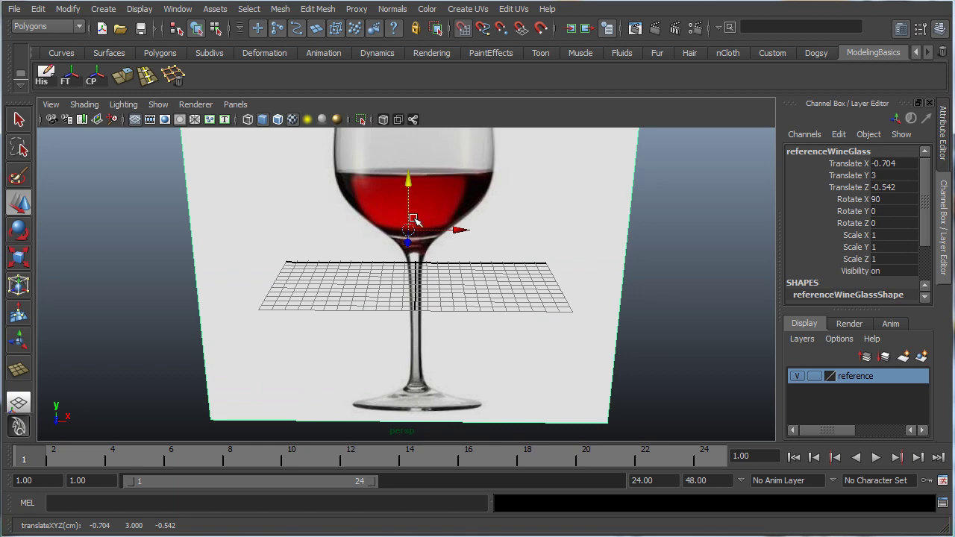
middle_click_drag(424, 181, 406, 35)
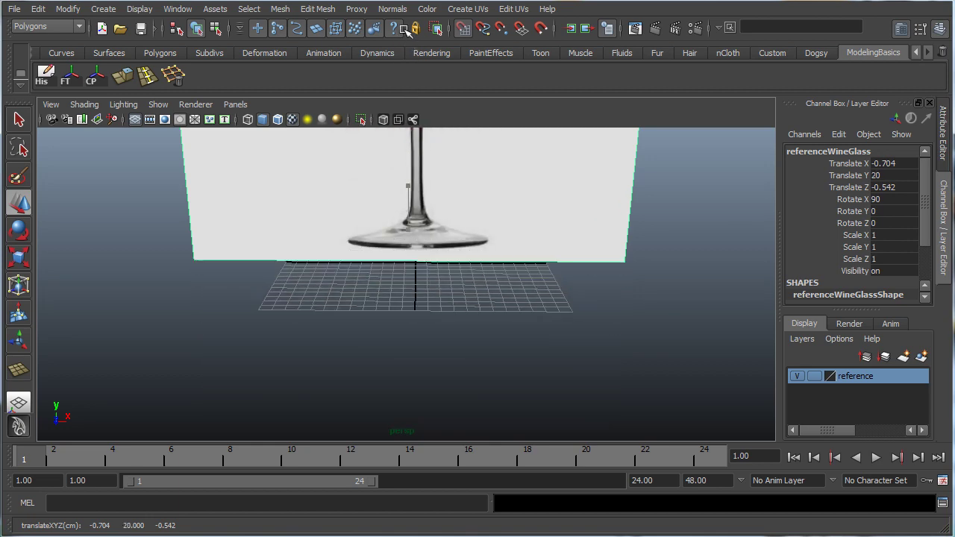
Check the plane's placement against the grid and freeze its transformations.
left_click_drag(407, 250, 373, 331, "alt")
left_click(373, 331)
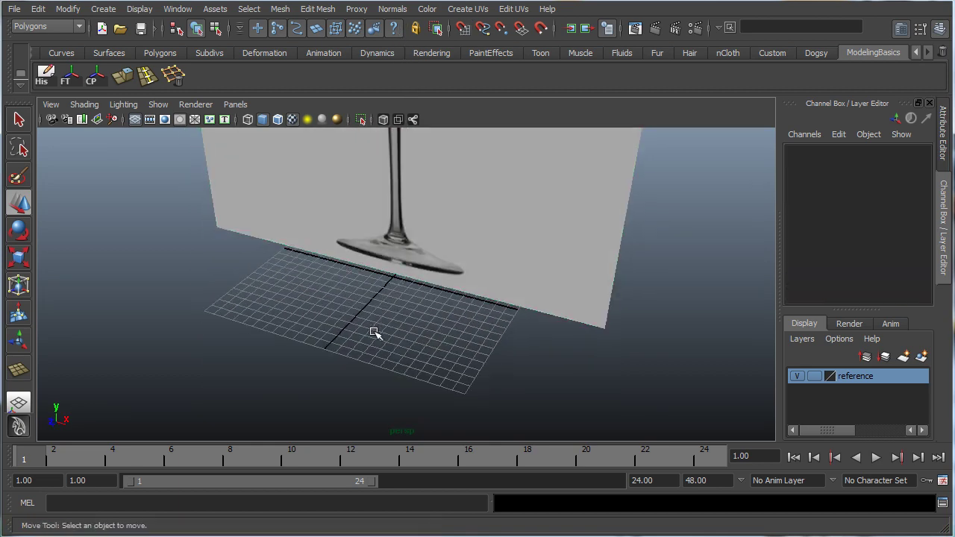
middle_click_drag(427, 238, 431, 293, "alt")
left_click(433, 296)
left_click_drag(448, 250, 425, 287, "alt")
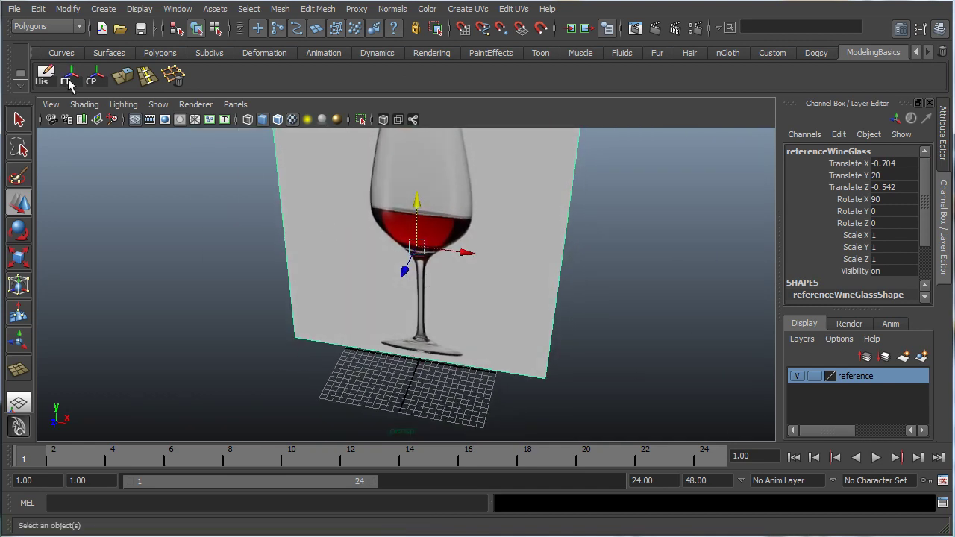
left_click(68, 82)
Deselect the reference plane and open the Outliner.
left_click_drag(495, 301, 560, 317, "alt")
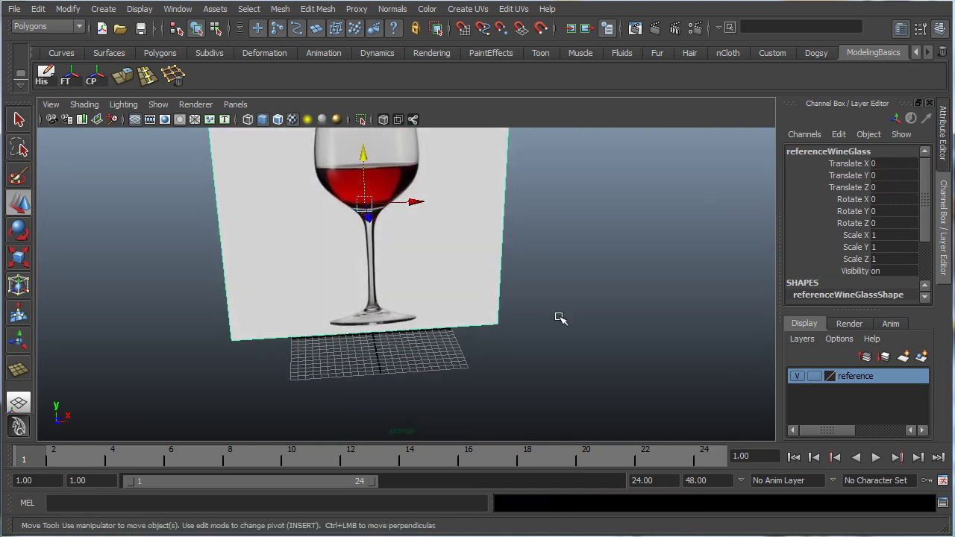
left_click(560, 318)
left_click_drag(470, 330, 493, 353, "alt")
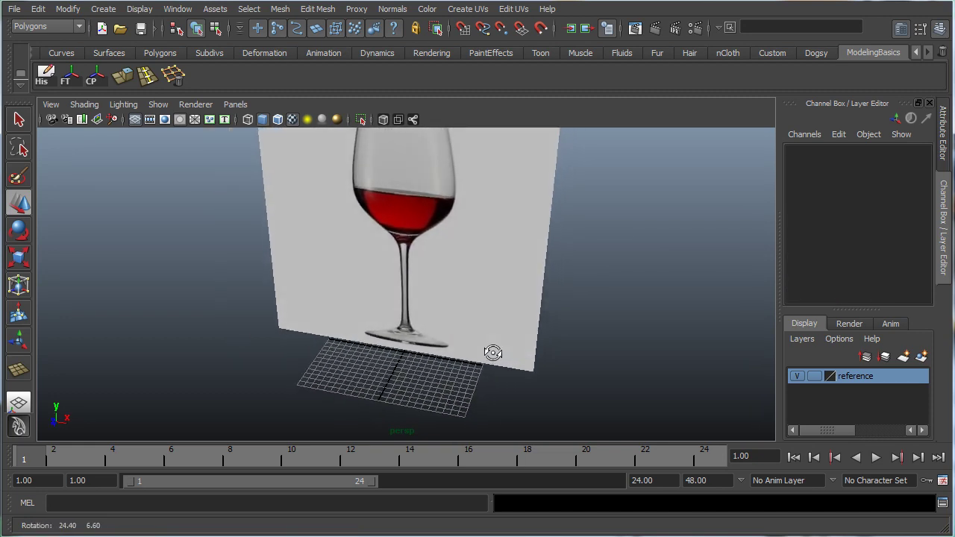
right_click_drag(495, 354, 492, 366, "alt")
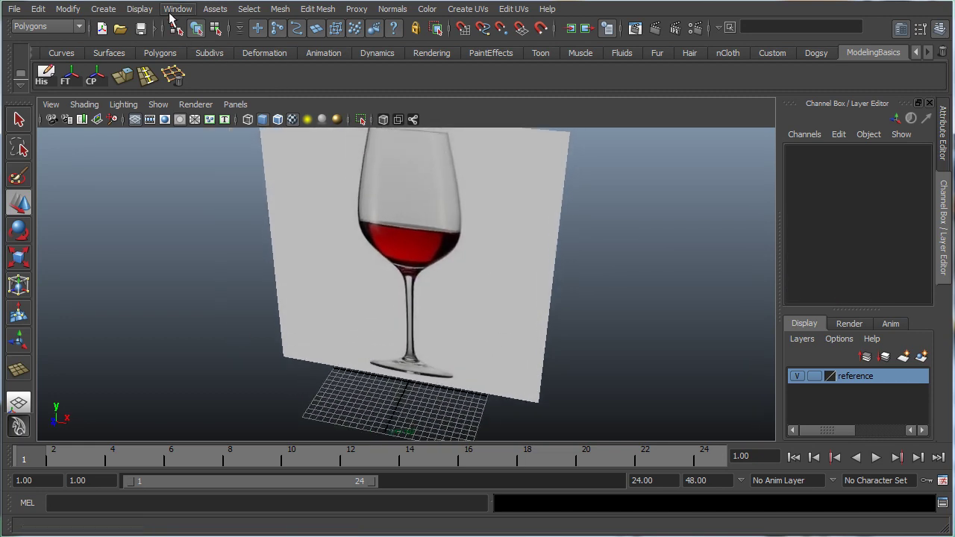
left_click(171, 11)
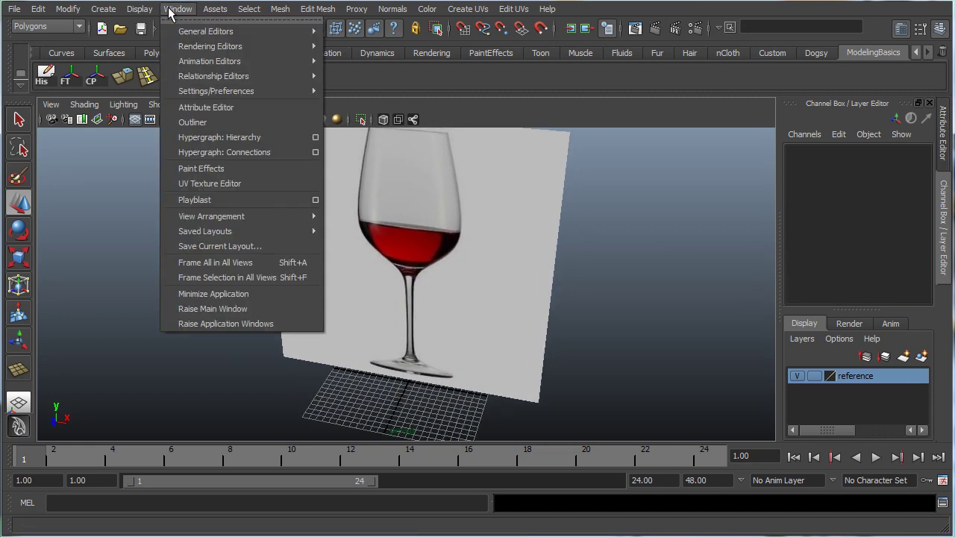
left_click(196, 124)
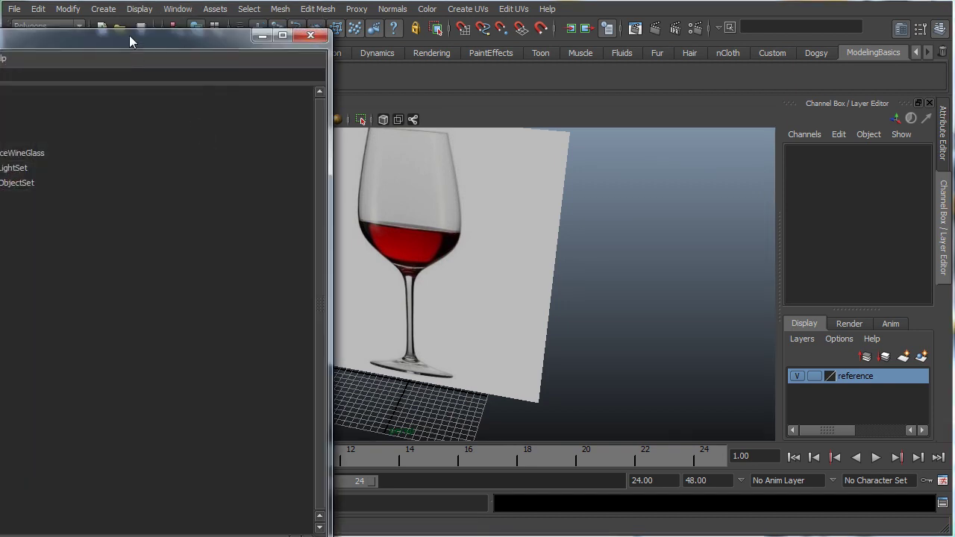
Check the reference plane's entry in the Outliner, then close the Outliner.
left_click_drag(129, 35, 410, 73)
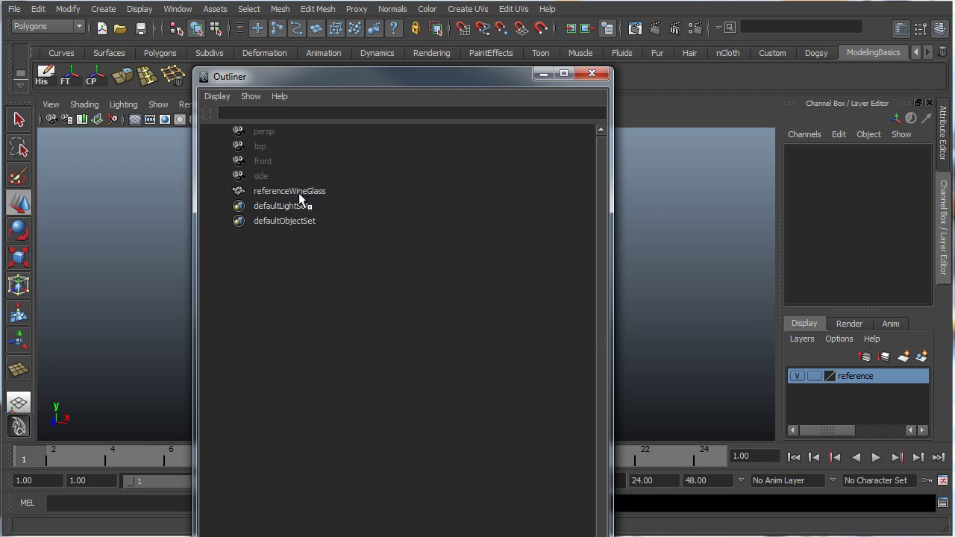
left_click(592, 73)
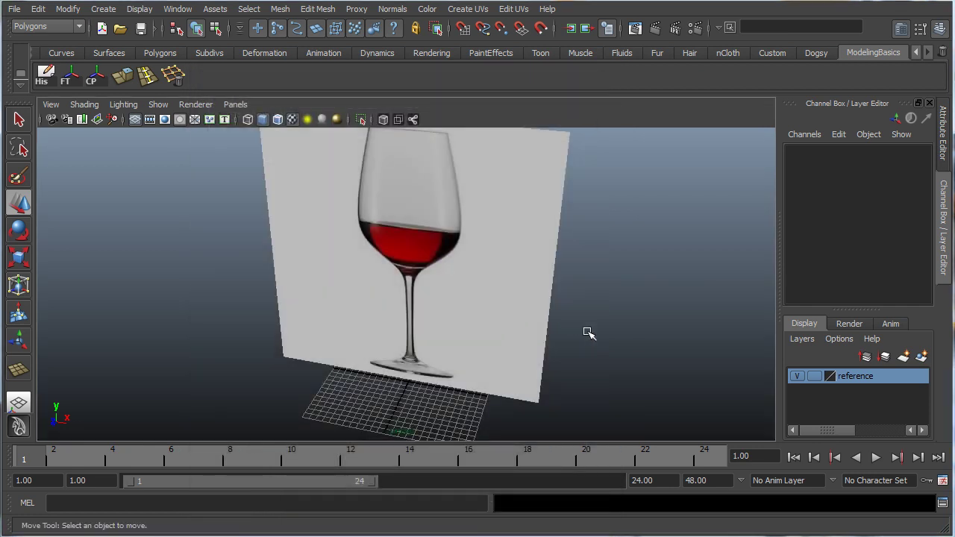
left_click_drag(588, 332, 581, 314, "alt")
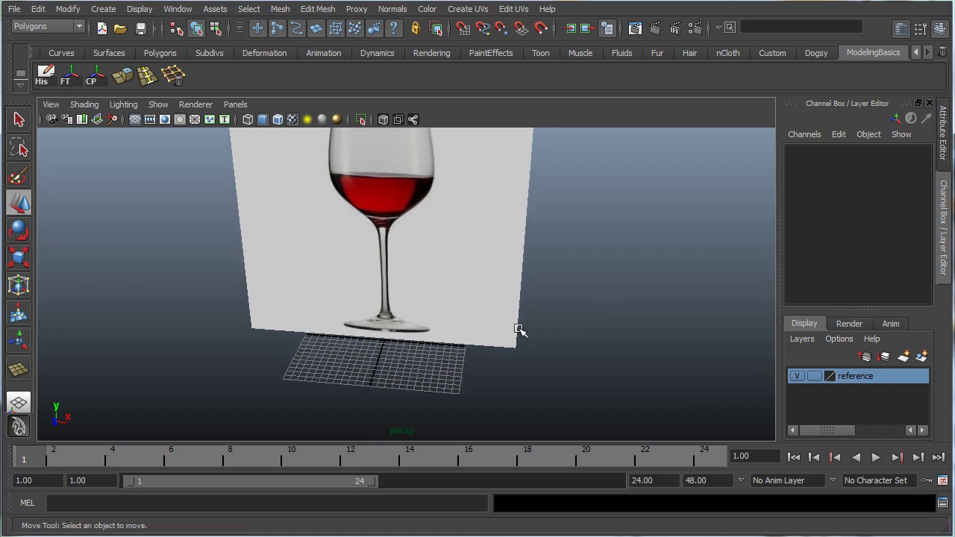
middle_click_drag(404, 338, 416, 367, "alt")
Switch to the full-size front view and frame the entire outline of the reference plane.
key("space")
key("space")
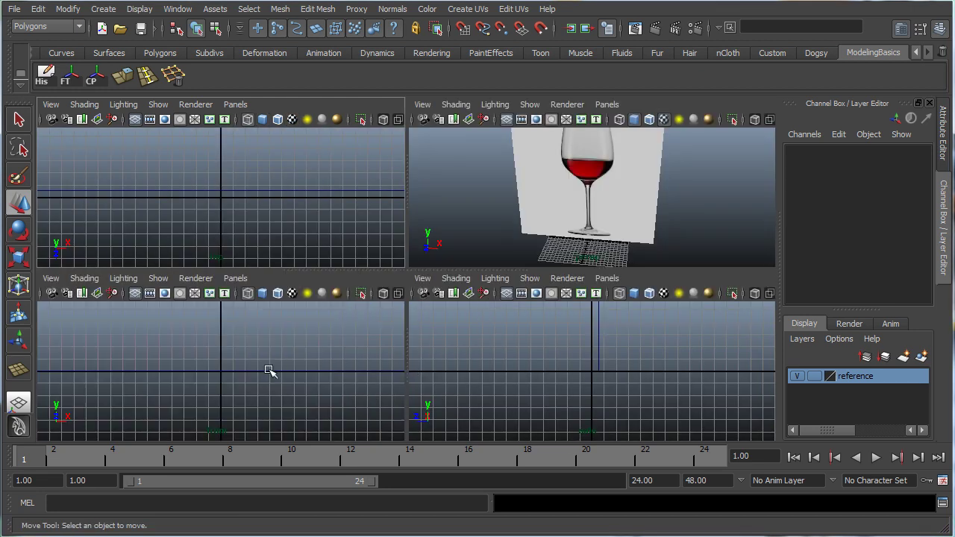
key("space")
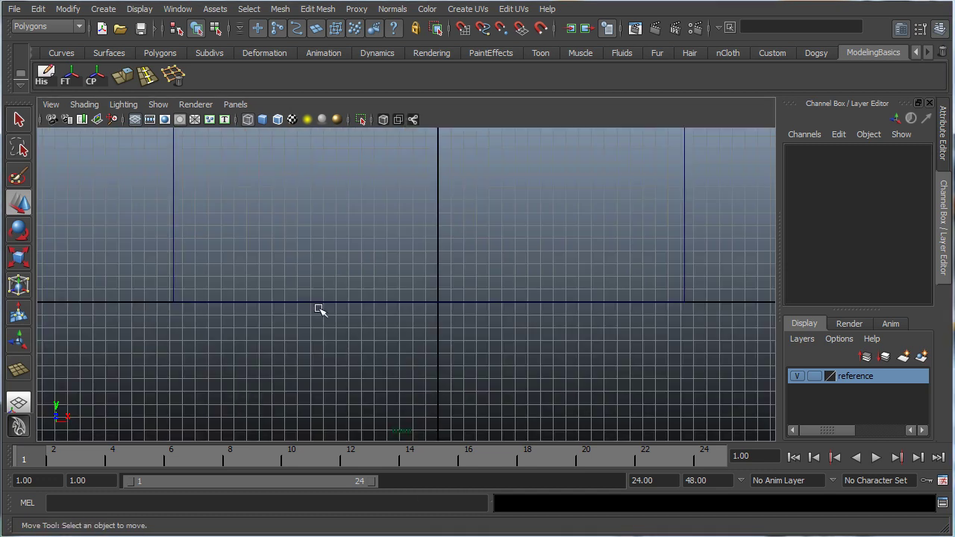
middle_click_drag(319, 309, 242, 437, "alt")
middle_click_drag(319, 218, 358, 348, "alt")
scroll(360, 346, "down", 2)
middle_click_drag(383, 306, 382, 280, "alt")
scroll(382, 299, "down", 1)
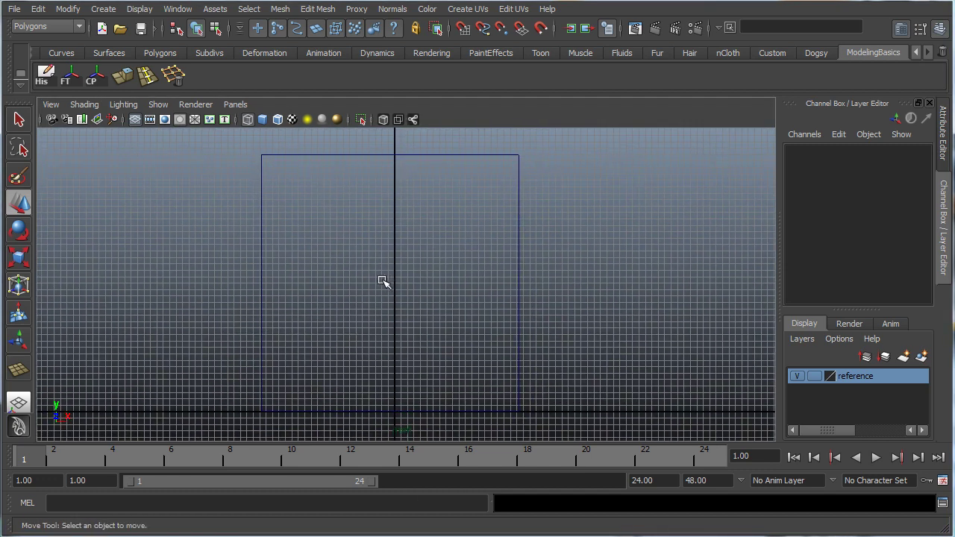
right_click_drag(383, 281, 401, 268, "alt")
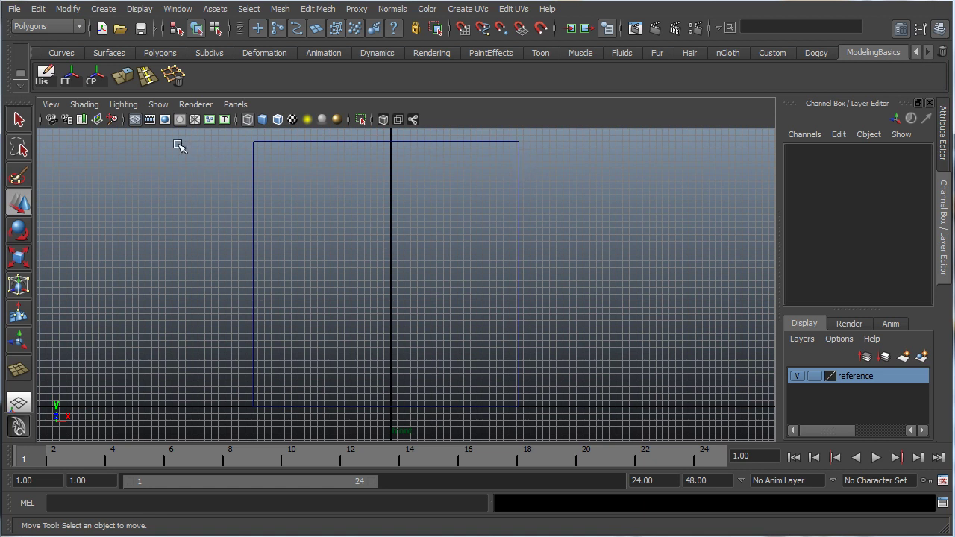
Display the front view shaded with textures so the wine glass image shows, and hide its grid.
left_click(262, 120)
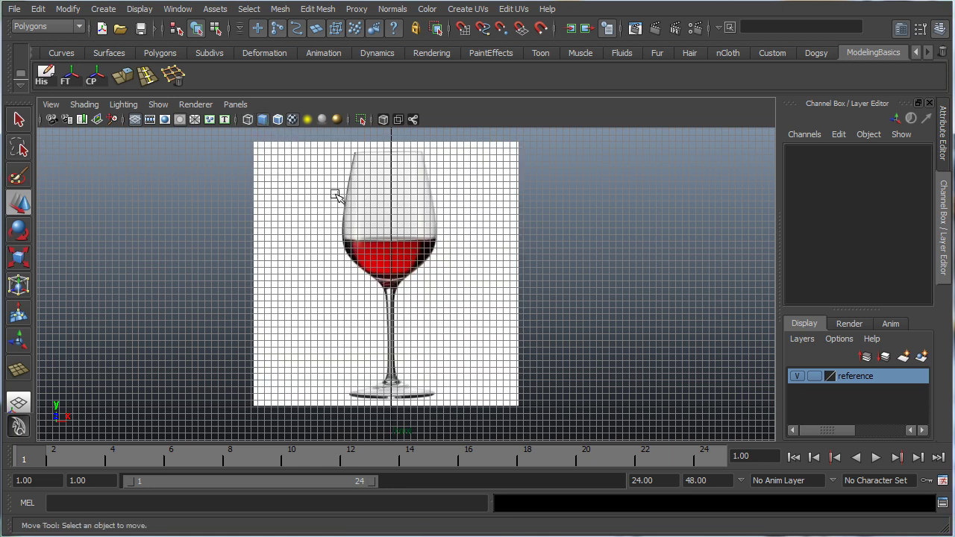
key("5")
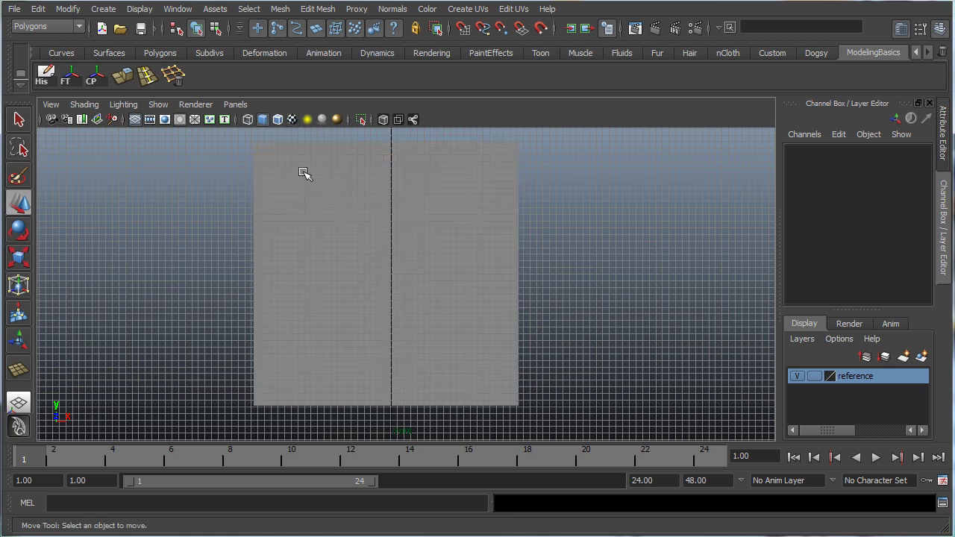
left_click(248, 120)
key("5")
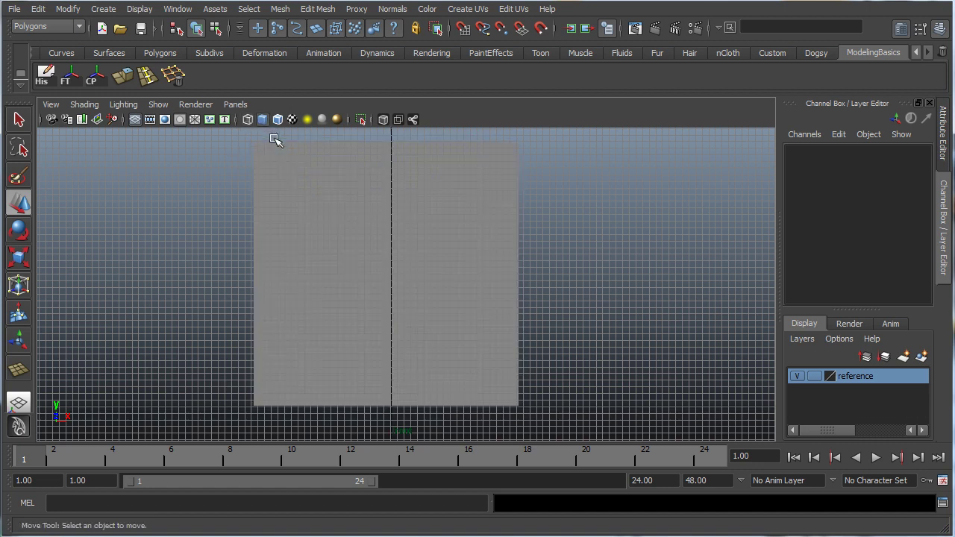
left_click(293, 120)
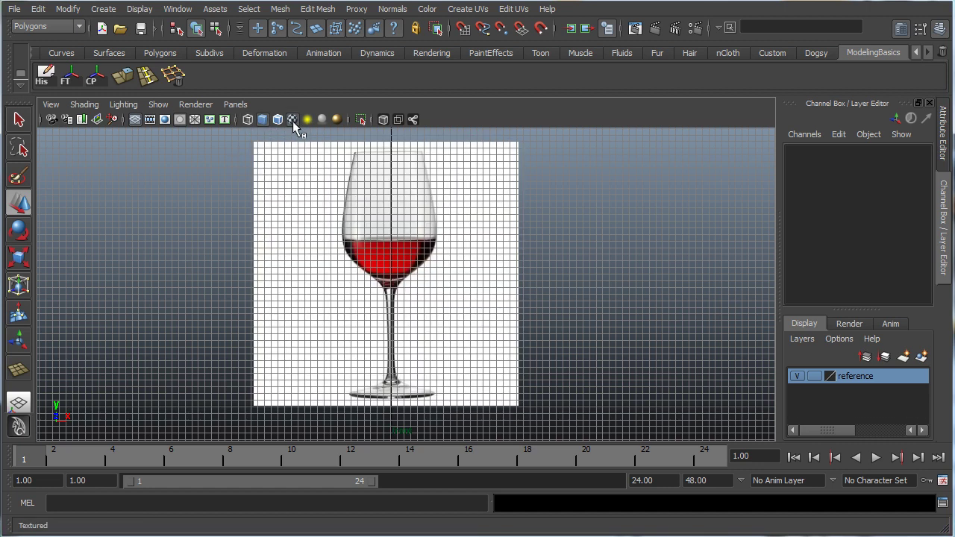
left_click(159, 104)
left_click(173, 536)
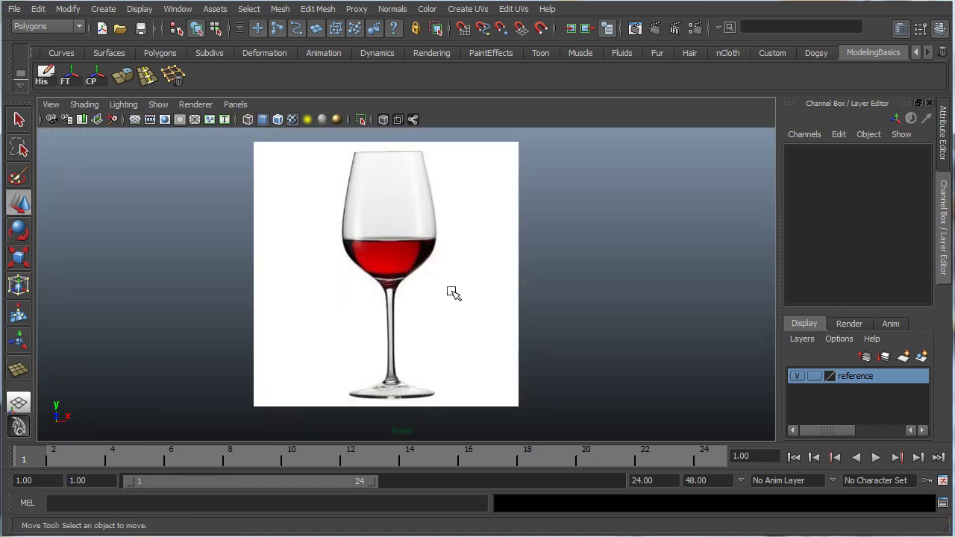
Return to the perspective view and create a flat polygon cylinder on the grid, about 8.2 in radius and 0.6 high.
middle_click_drag(447, 284, 451, 294, "alt")
key("space")
key("space")
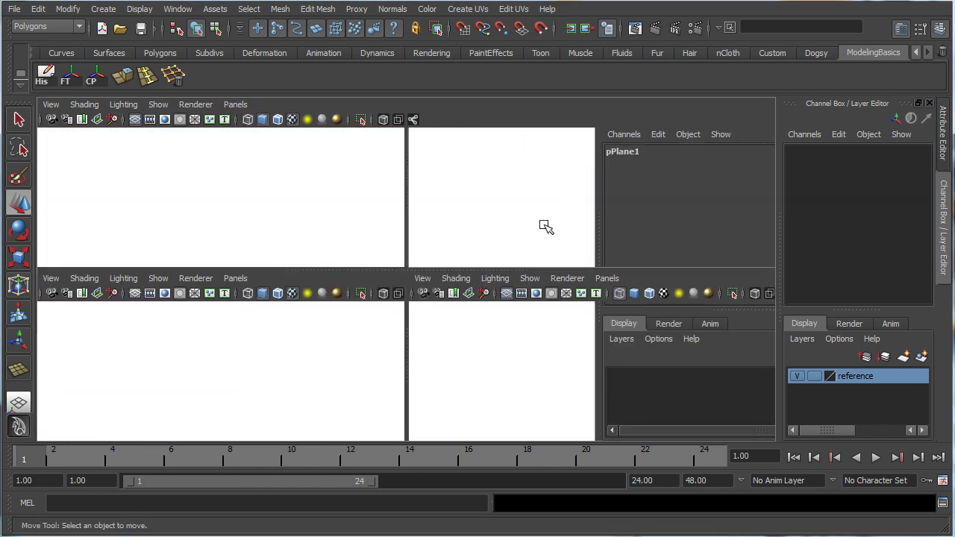
middle_click_drag(378, 327, 404, 273, "alt")
scroll(394, 257, "up", 2)
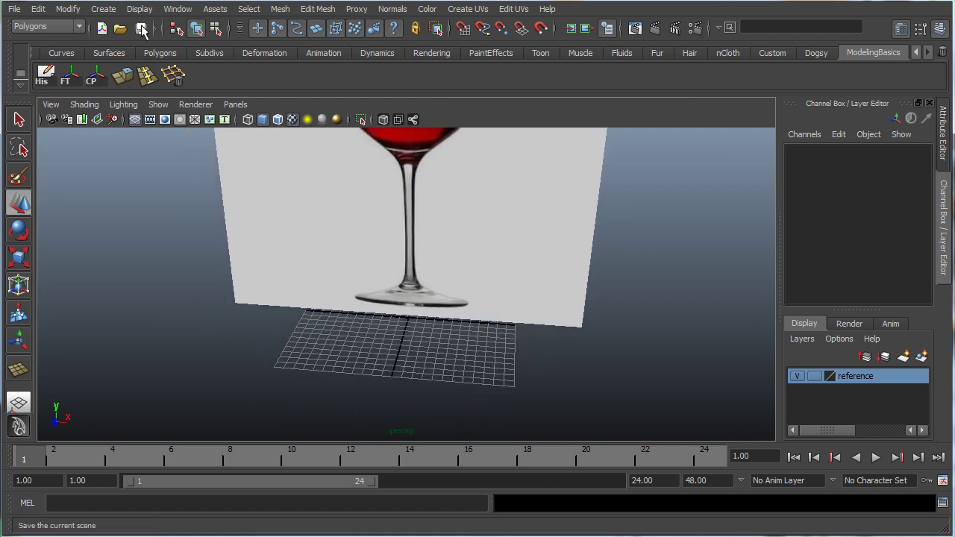
left_click(104, 9)
mouse_move(129, 49)
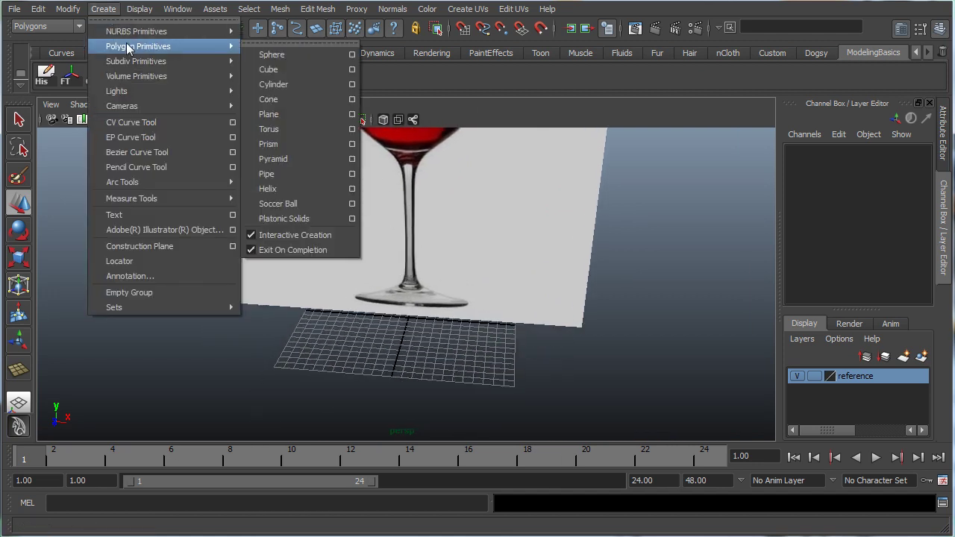
left_click(282, 88)
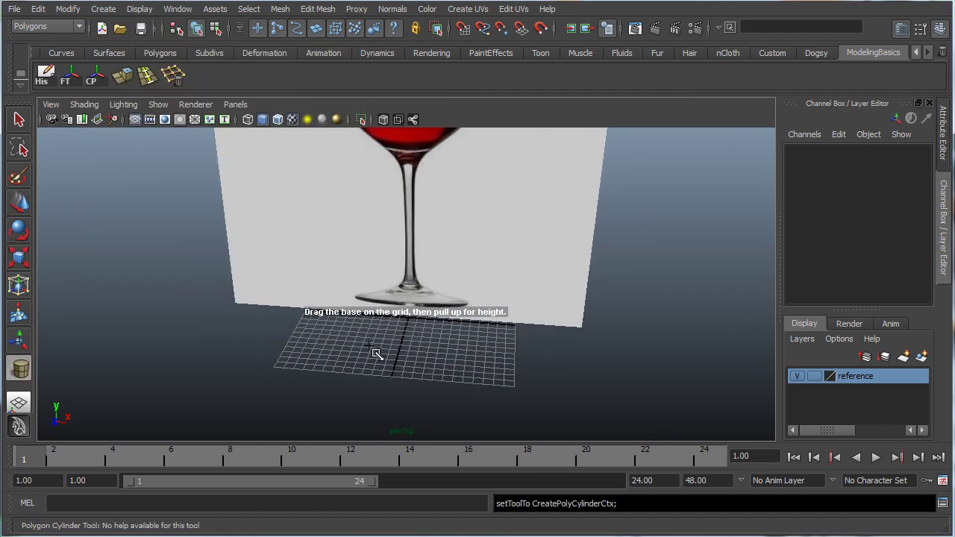
left_click_drag(360, 338, 401, 329)
key("w")
Rename the new cylinder wineGlass.
left_click_drag(328, 278, 347, 325, "alt")
scroll(347, 325, "up", 4)
double_click(809, 151)
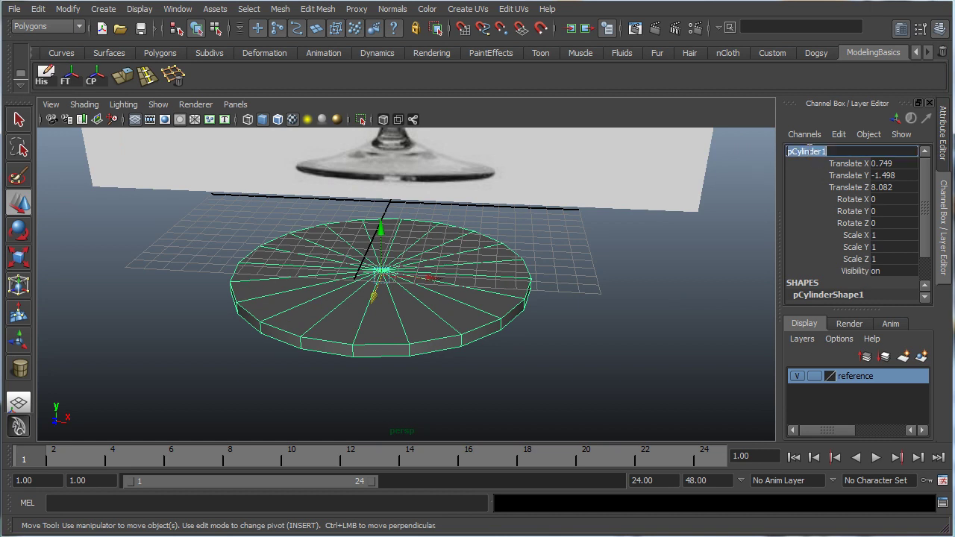
type("wi")
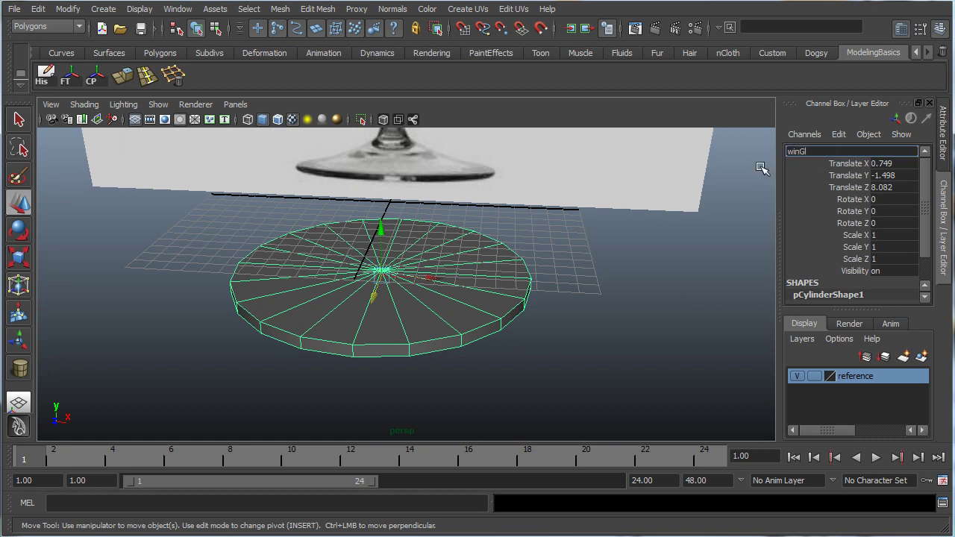
type("neGlass")
key("Return")
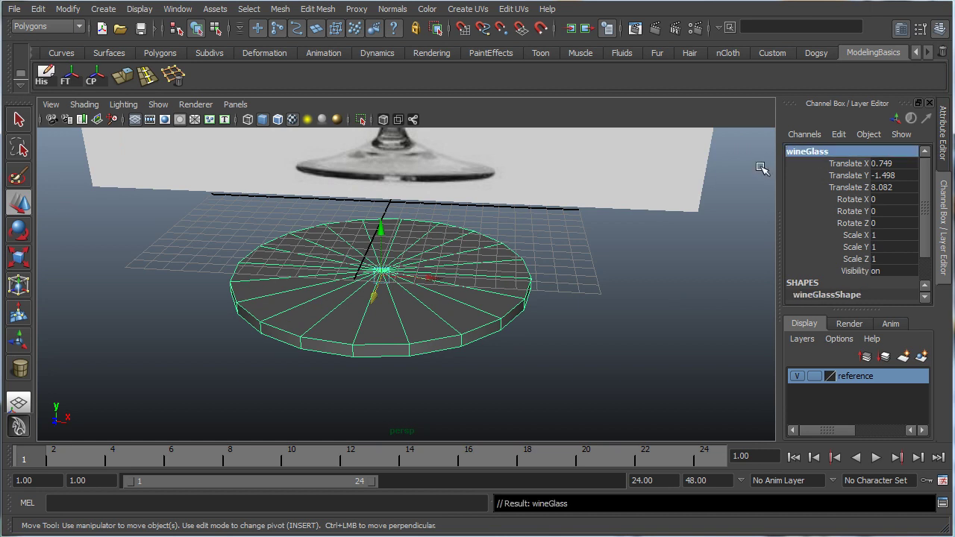
Set the axis subdivisions of the wineGlass cylinder to 10 in its polyCylinder1 construction inputs.
scroll(929, 211, "down", 2)
scroll(929, 211, "down", 1)
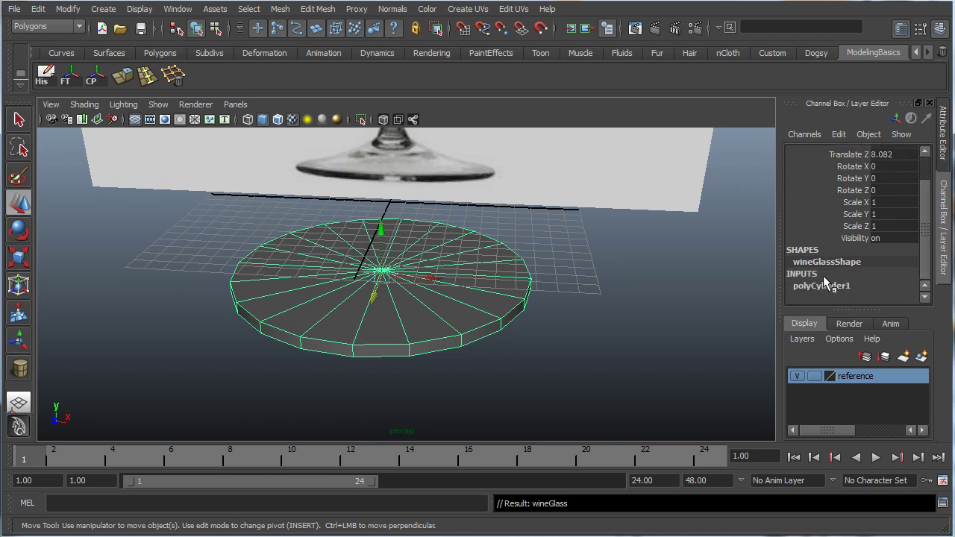
left_click(824, 287)
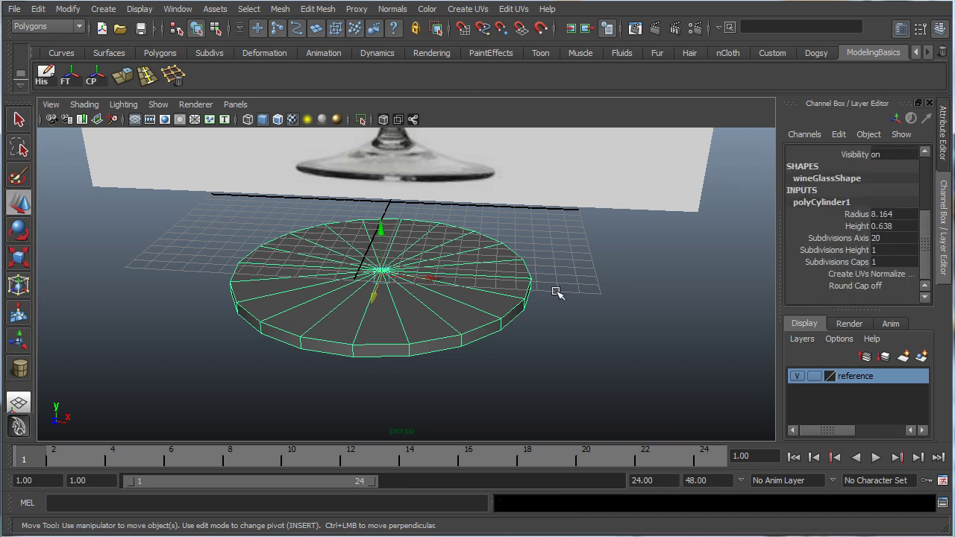
double_click(884, 238)
type("10")
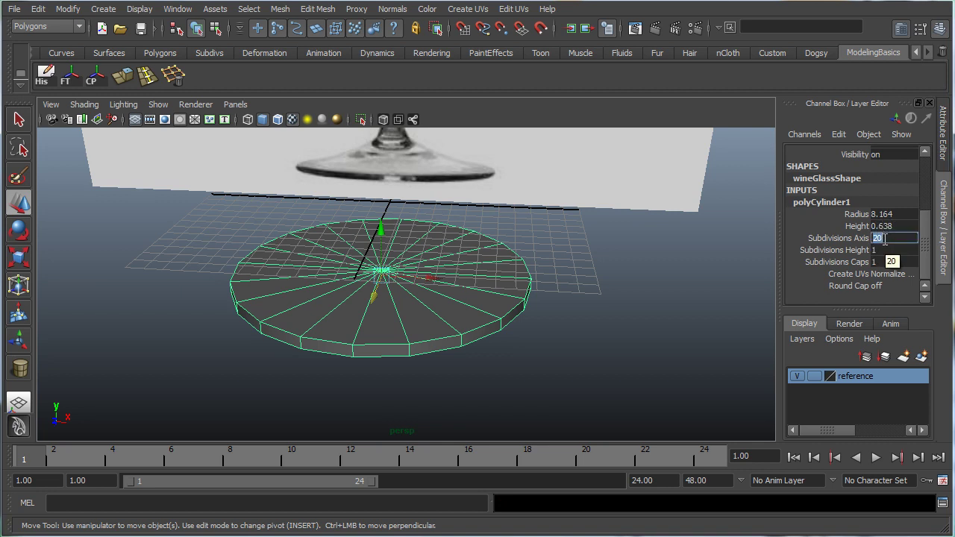
key("Return")
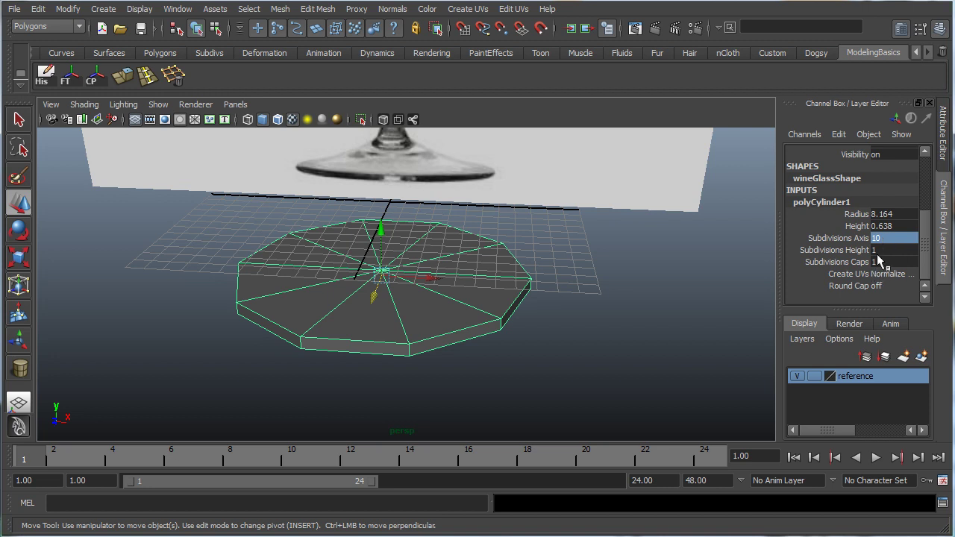
Set the cylinder's cap subdivisions to 3.
double_click(883, 261)
type("2")
key("Return")
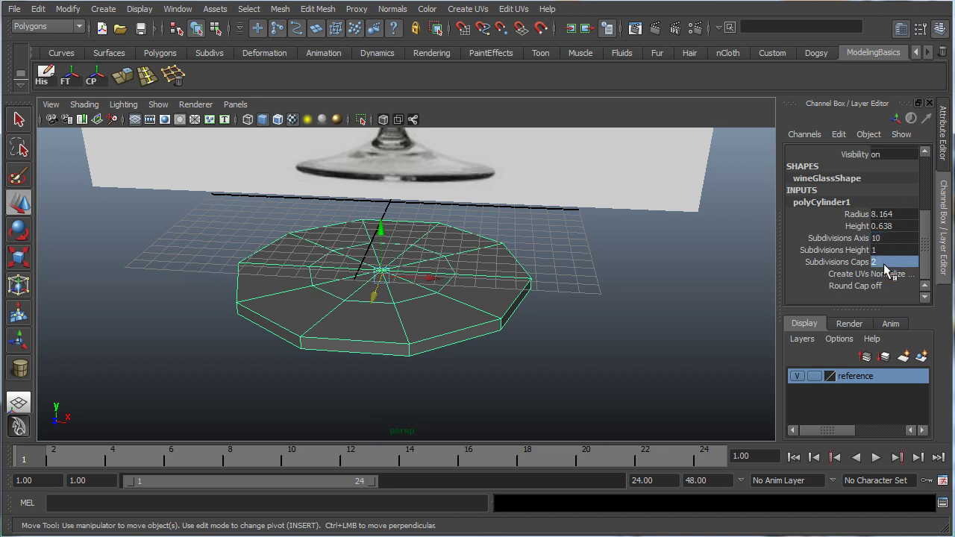
double_click(884, 263)
type("3")
key("Return")
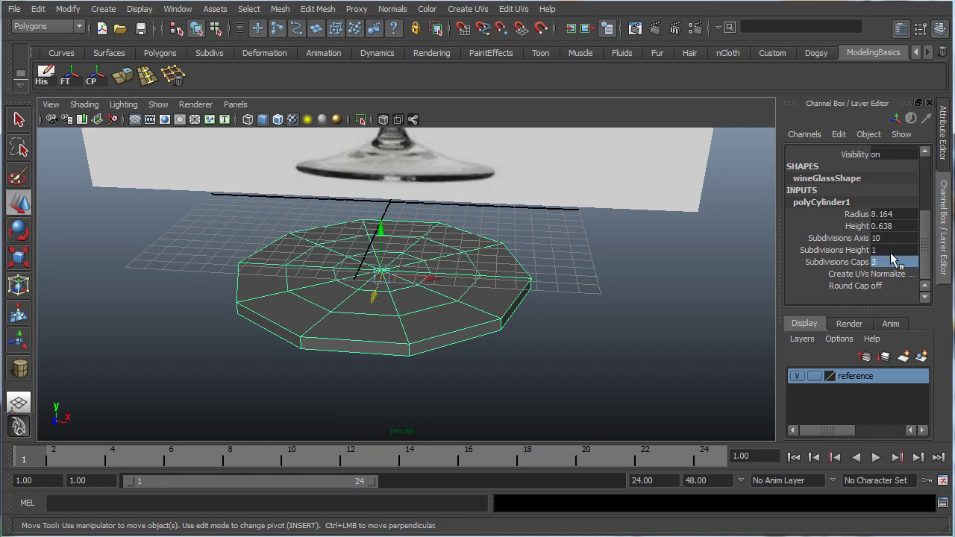
Examine the cylinder's new subdivisions up close and deselect it.
mouse_move(552, 364)
left_mouse_down("alt")
mouse_move(569, 337)
mouse_move(516, 346)
mouse_move(546, 349)
left_mouse_up("alt")
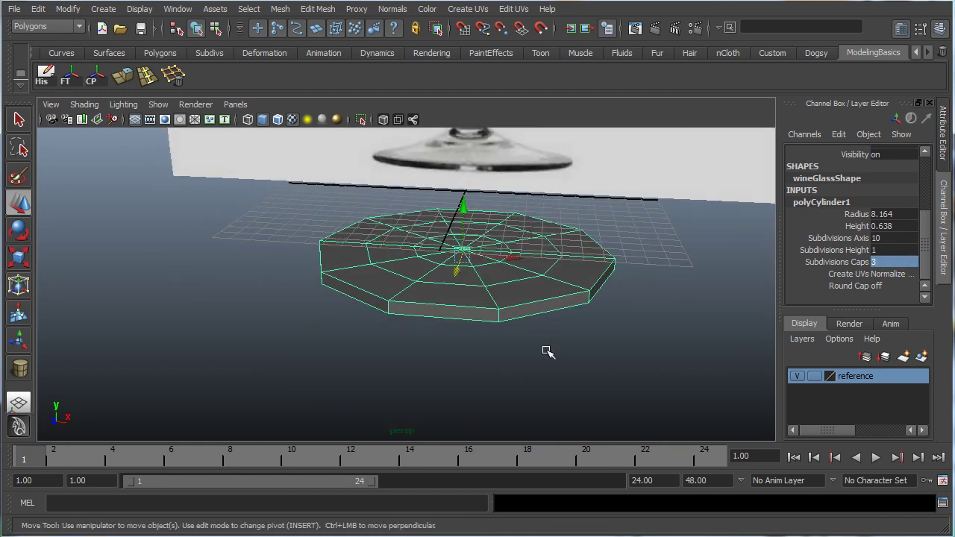
scroll(542, 347, "up", 2)
middle_click_drag(525, 339, 507, 358, "alt")
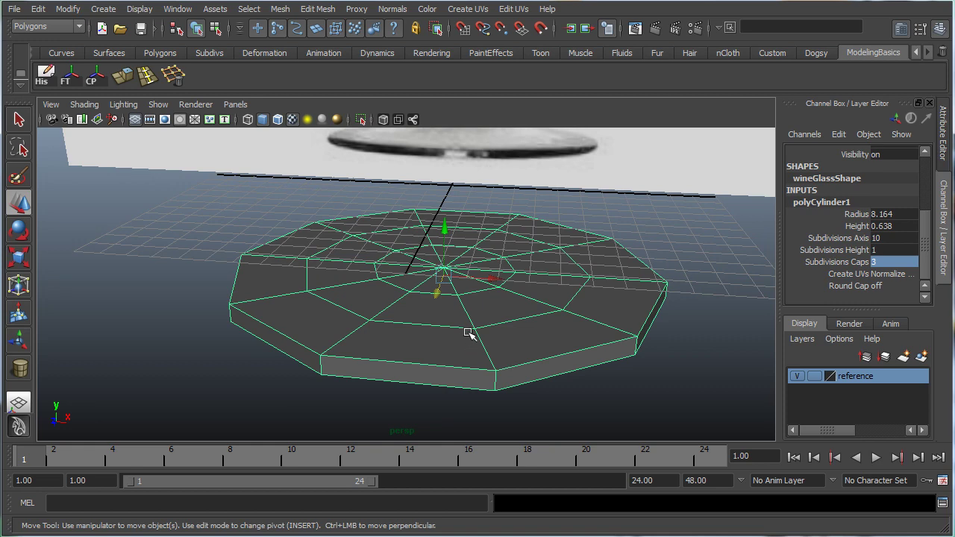
key("q")
left_click(135, 306)
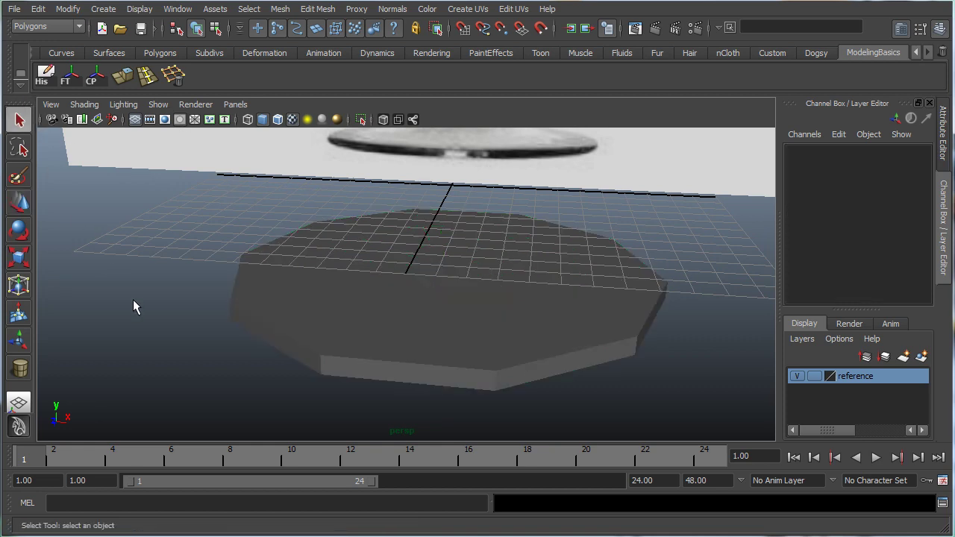
scroll(176, 327, "down", 2)
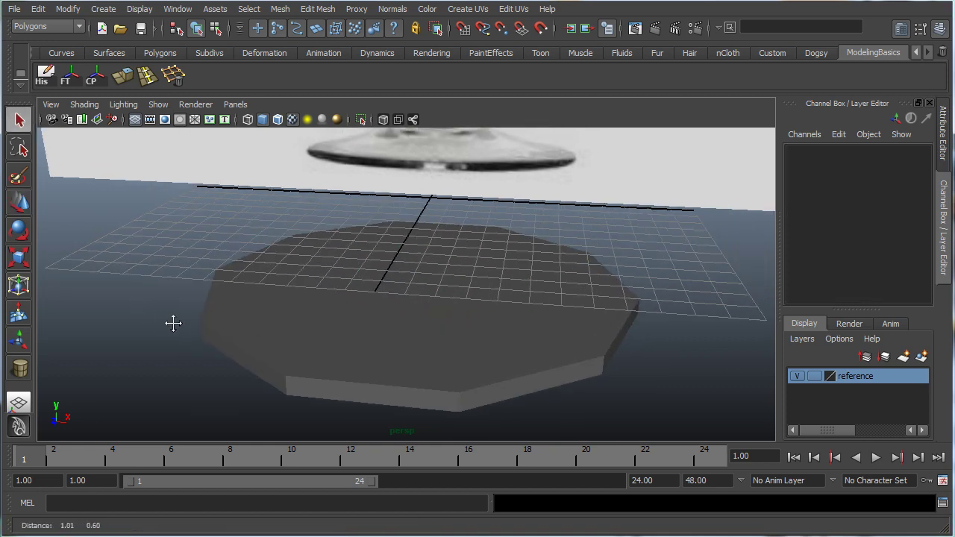
Enter edge component mode on the wineGlass cylinder and select the innermost edge loop on its top cap.
left_click(356, 335)
mouse_move(411, 330)
right_mouse_down("alt")
mouse_move(426, 331)
mouse_move(410, 328)
right_mouse_up("alt")
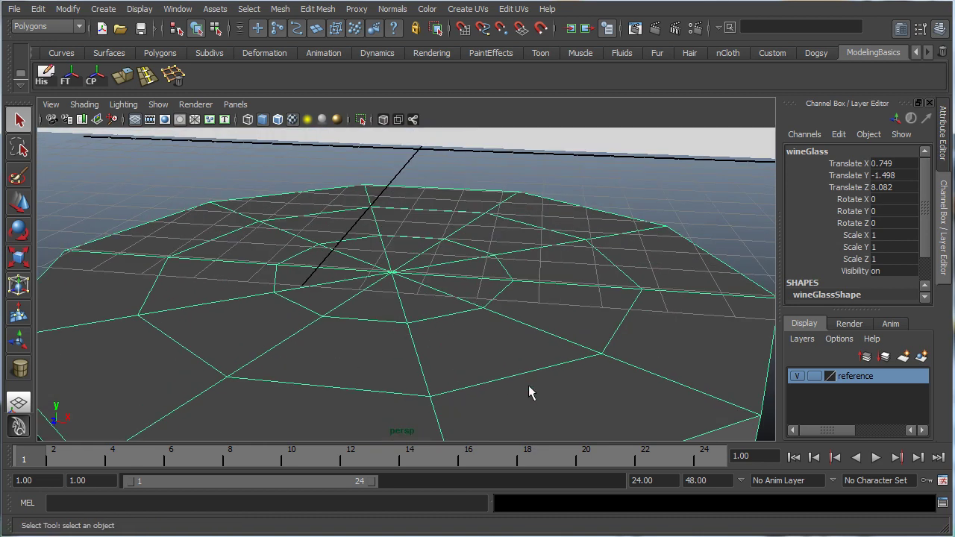
middle_click_drag(349, 325, 363, 344, "alt")
right_click(375, 353)
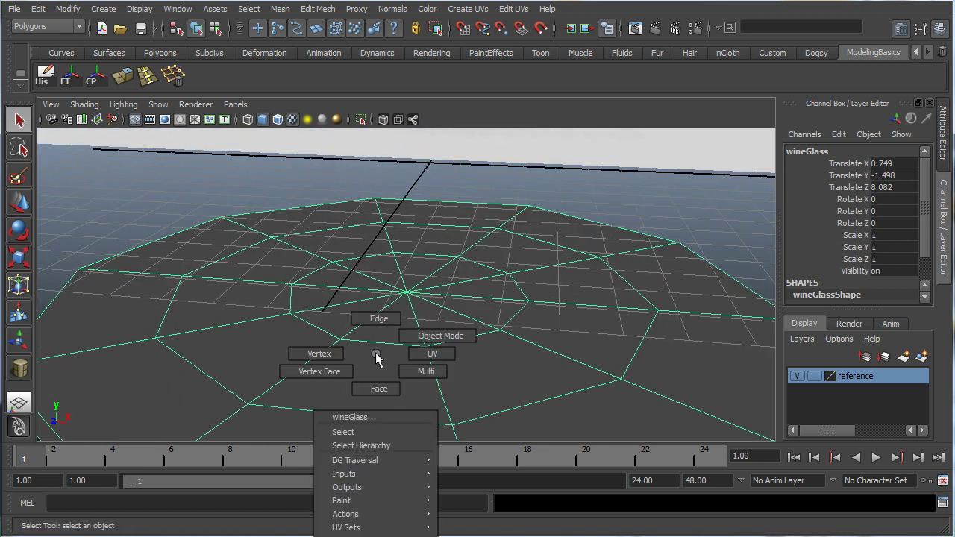
right_click_drag(376, 355, 378, 317)
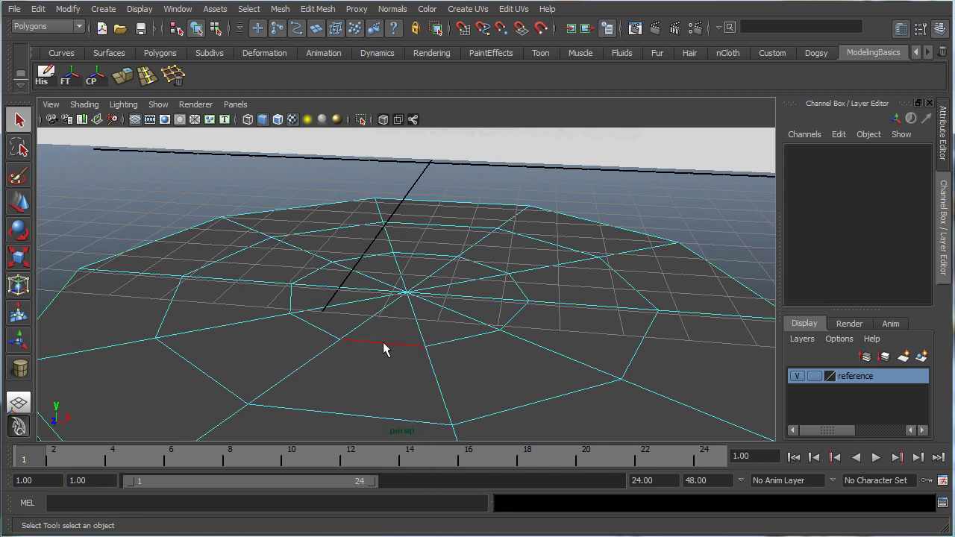
left_click(383, 342)
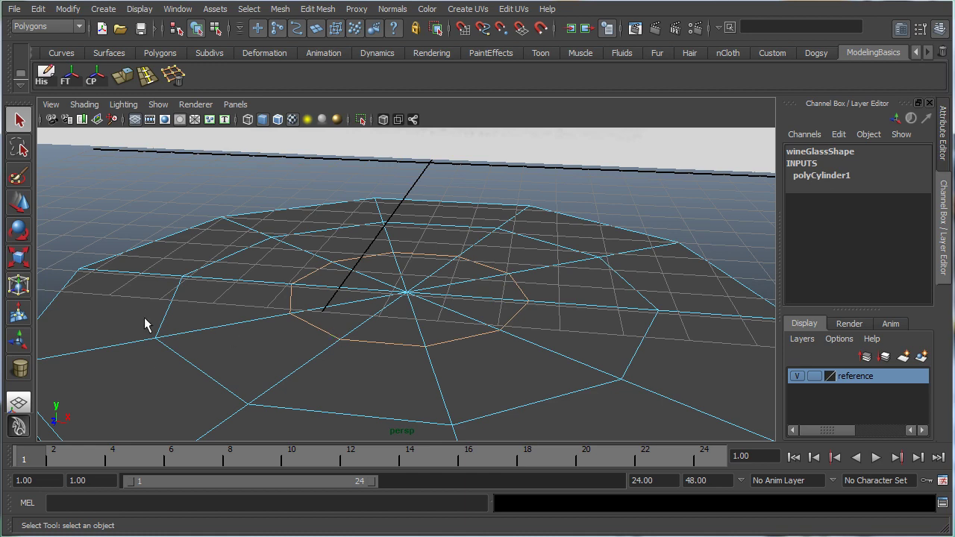
left_click_drag(254, 356, 198, 197, "alt")
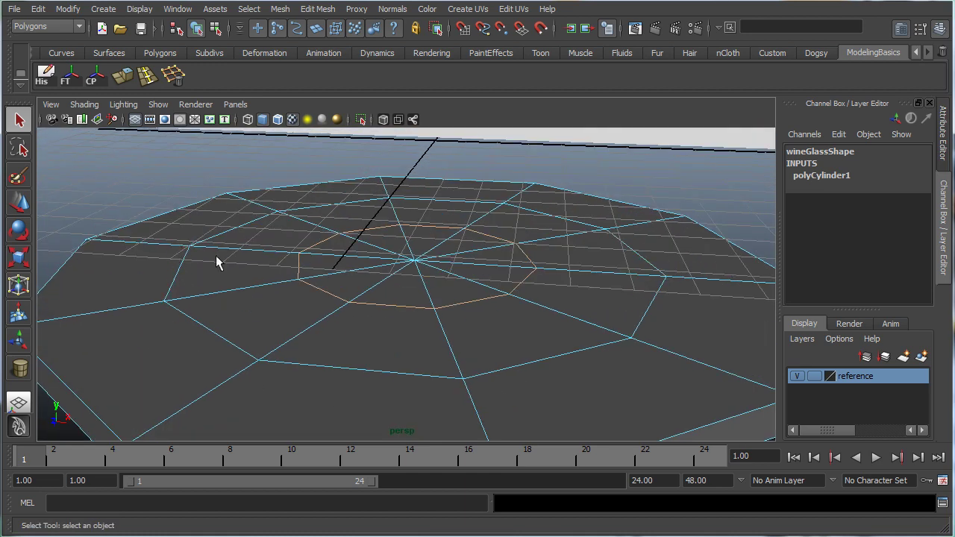
middle_click_drag(485, 332, 463, 321, "alt")
scroll(480, 298, "up", 5)
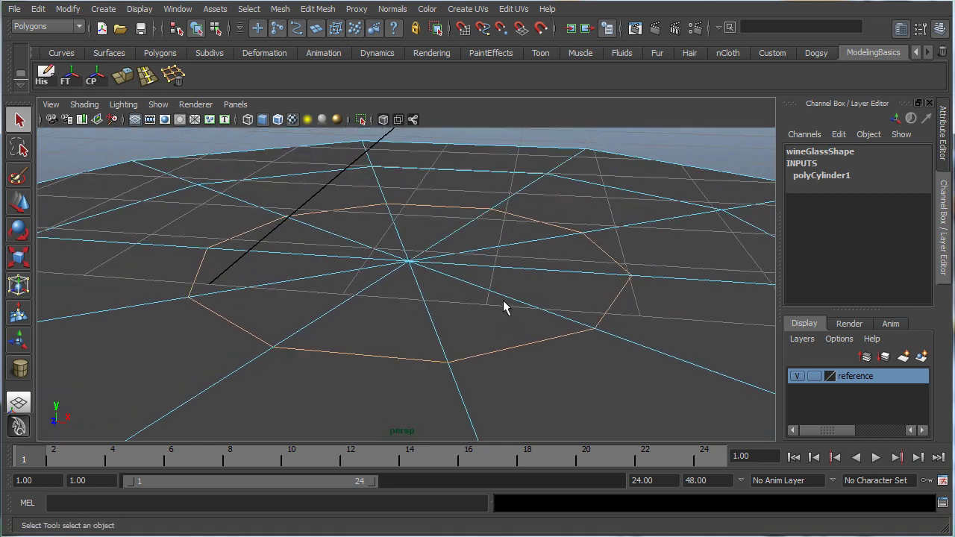
Scale the selected innermost edge loop on the top cap inward to about 0.4 of its size around the centre.
key("r")
left_click_drag(399, 282, 231, 296, "alt")
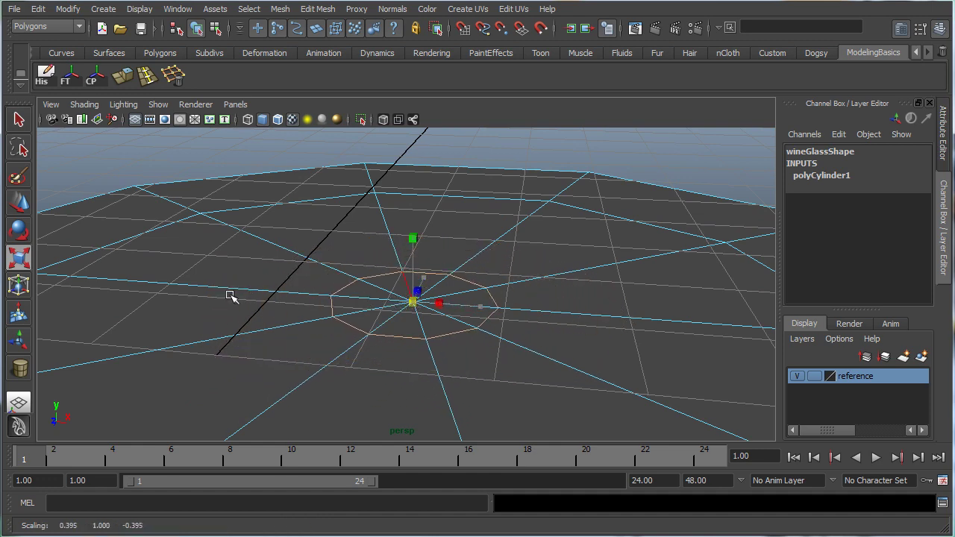
key("f")
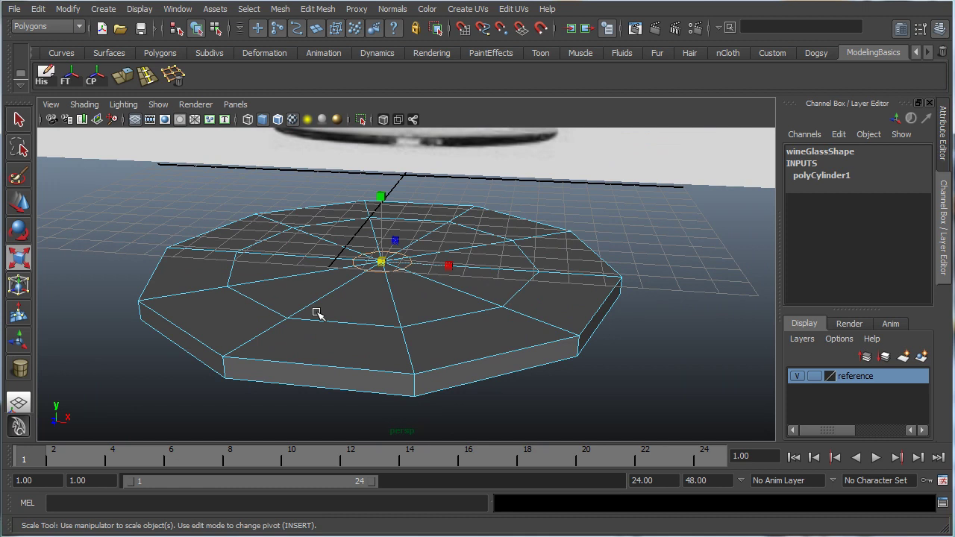
left_click(19, 120)
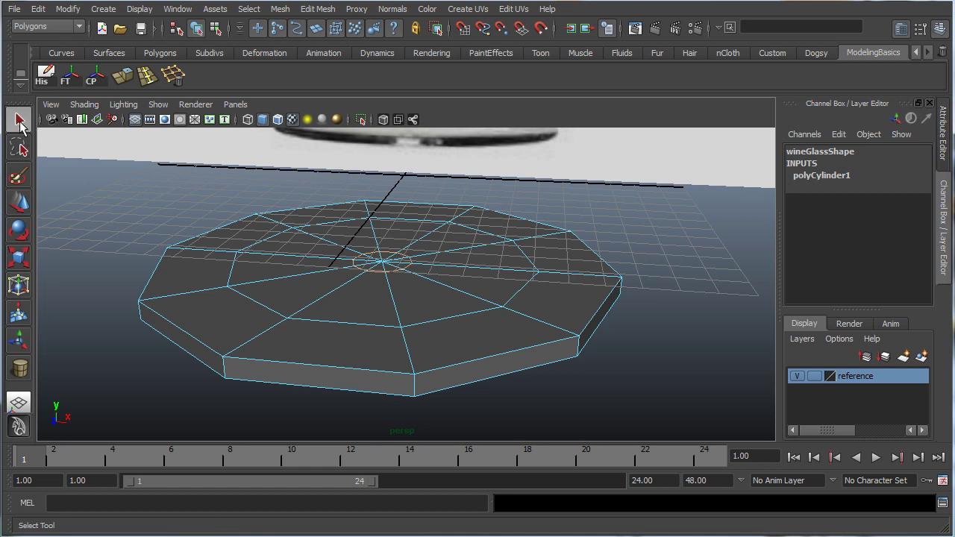
left_click(18, 204)
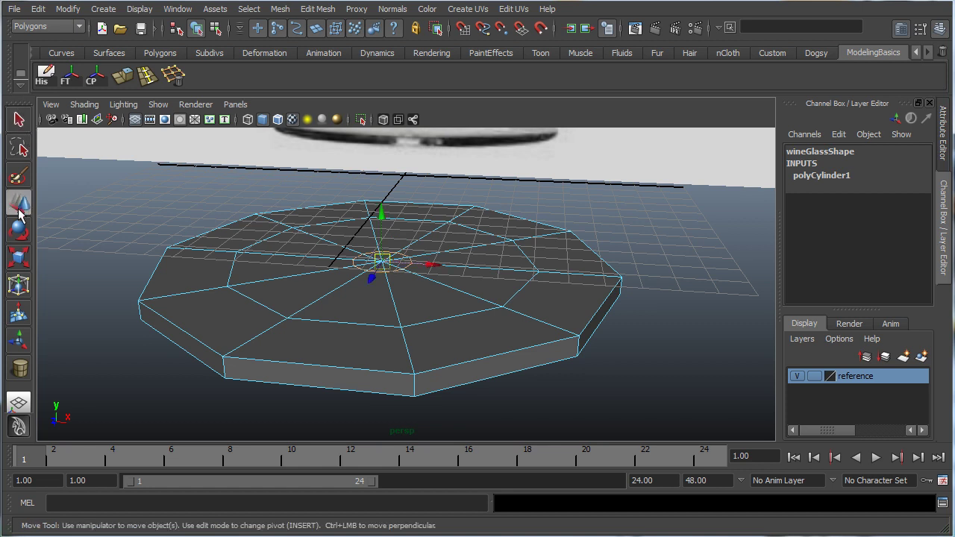
left_click(18, 232)
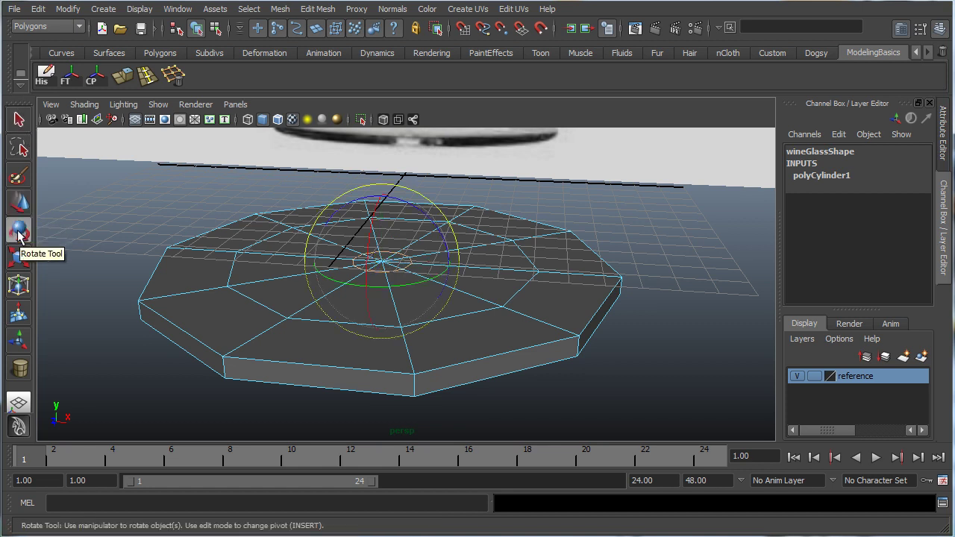
left_click(18, 260)
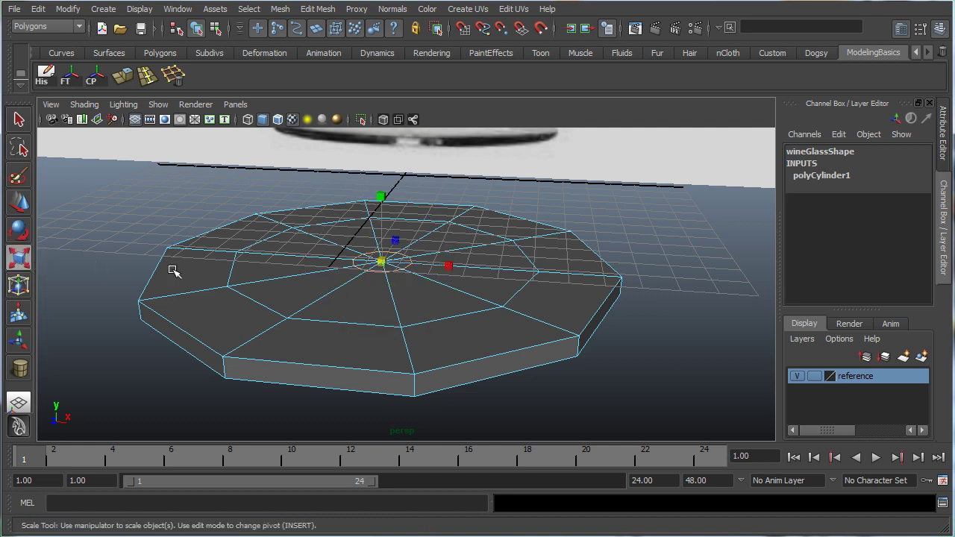
Select the next edge loop outward on the top cap and scale it inward until it sits just outside the innermost loop.
left_click_drag(171, 271, 302, 255, "alt")
key("q")
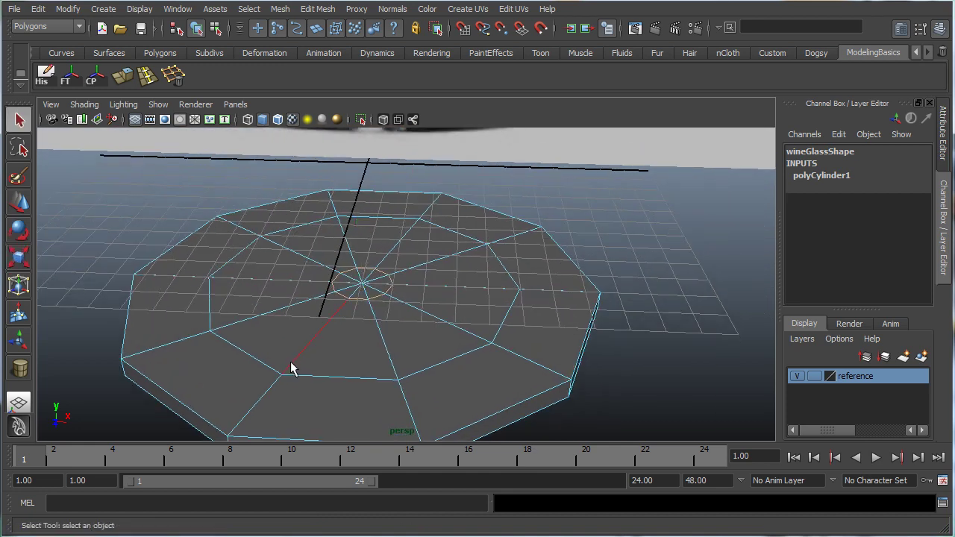
left_click(254, 359)
key("r")
left_click_drag(358, 290, 264, 279)
scroll(274, 291, "down", 3)
In the front view, return the wineGlass cylinder to object mode and move it up onto the foot of the reference glass.
key("space")
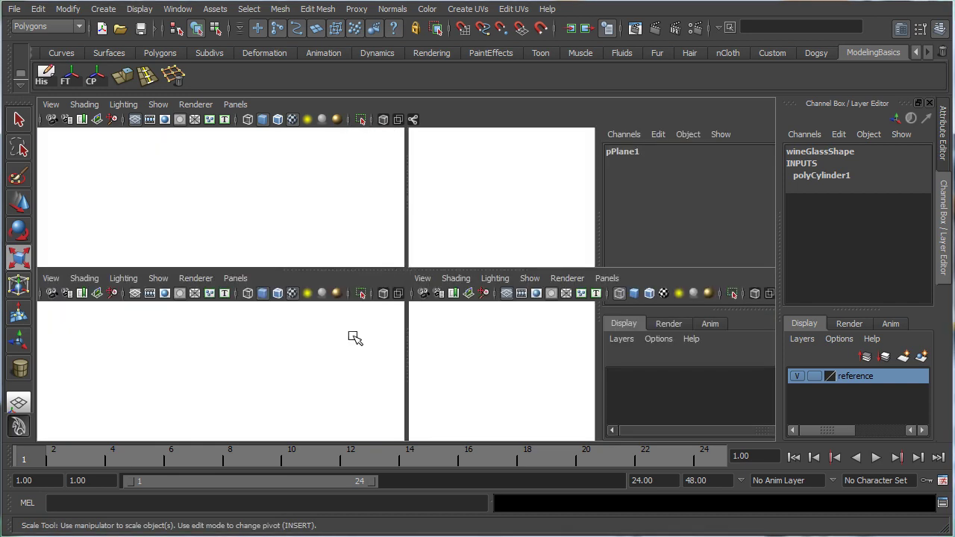
key("space")
middle_click_drag(332, 391, 321, 355, "alt")
scroll(330, 363, "up", 3)
middle_click_drag(337, 436, 399, 340, "alt")
scroll(355, 313, "up", 3)
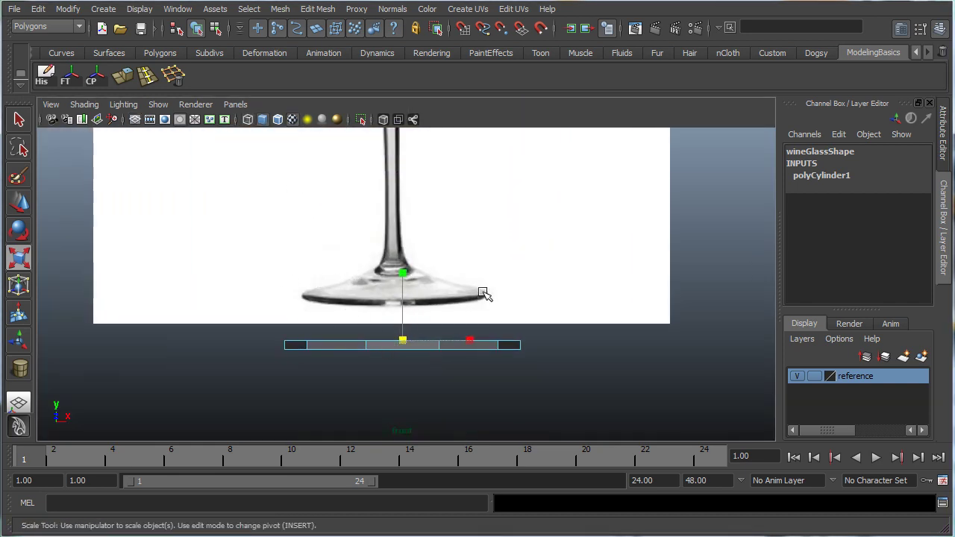
key("q")
right_click(376, 349)
left_click(391, 338)
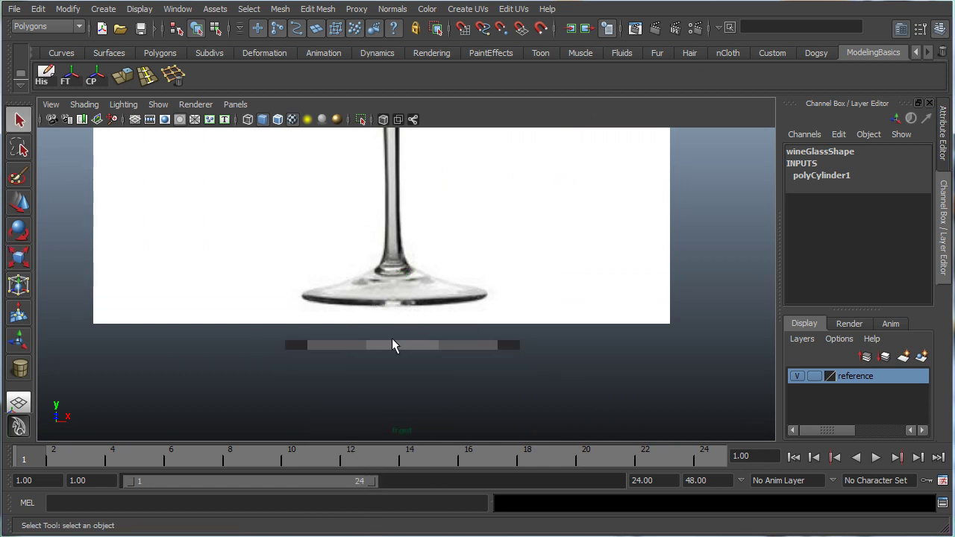
key("w")
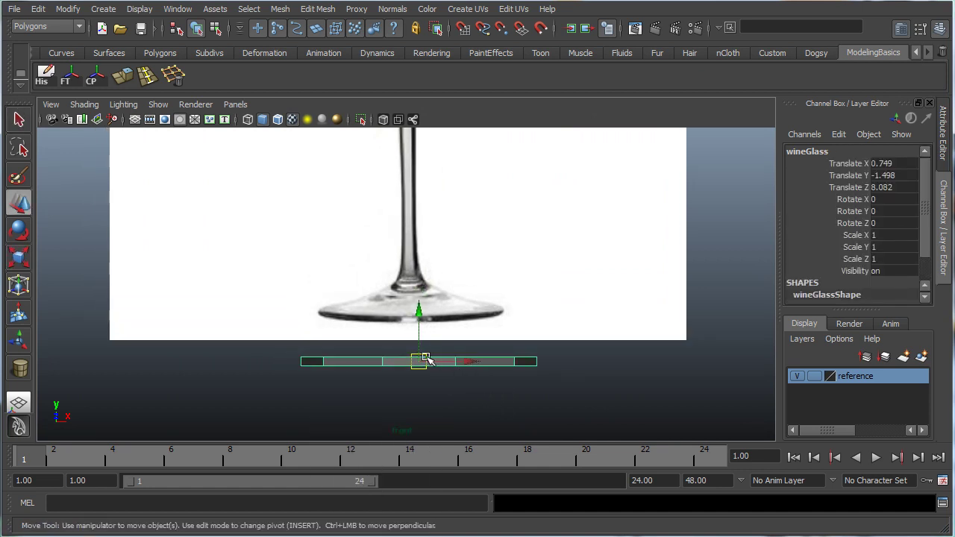
left_click_drag(420, 361, 411, 315)
Scale the cylinder uniformly to about 0.816 to match the reference foot's width, and flatten its Y scale to about 0.685.
key("r")
key("w")
key("r")
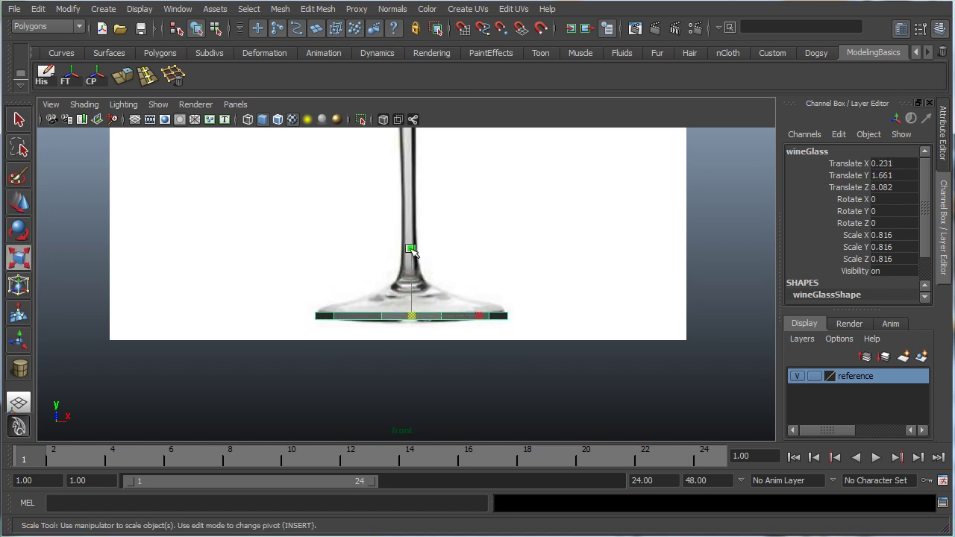
mouse_move(411, 250)
left_mouse_down()
mouse_move(414, 269)
mouse_move(411, 258)
left_mouse_up()
key("w")
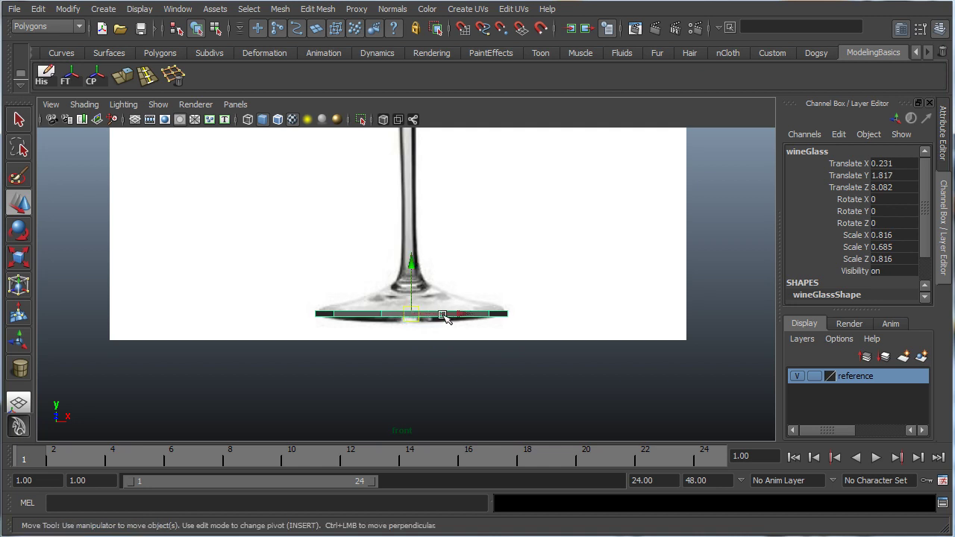
Centre the cylinder on the reference stem at about X 0.127 and scale it uniformly down to about 0.807 in X and Z.
left_click_drag(446, 313, 411, 319)
key("r")
left_click(408, 315)
key("w")
In the perspective view, select the two inner edge loops of the top cap and convert them to vertices, including the centre vertex.
key("space")
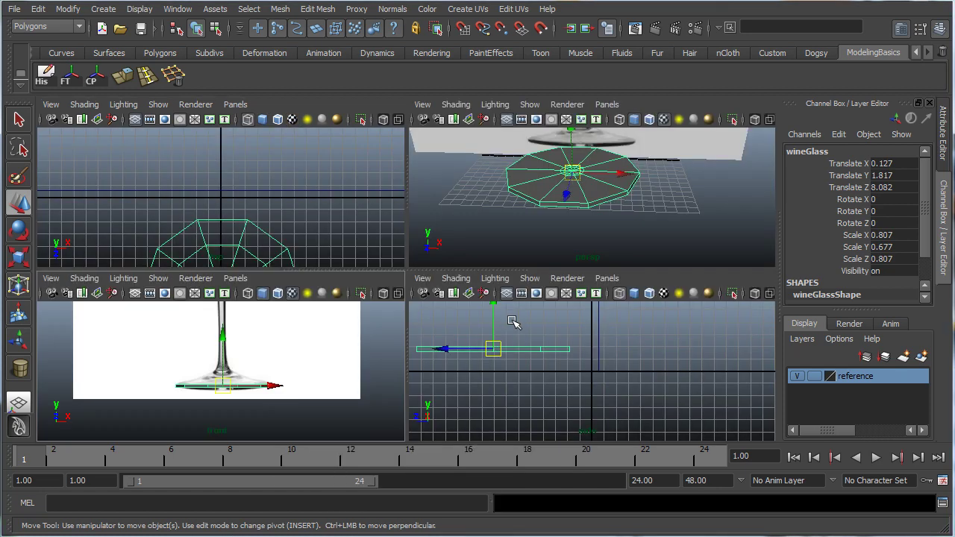
key("space")
right_click_drag(273, 289, 376, 289, "alt")
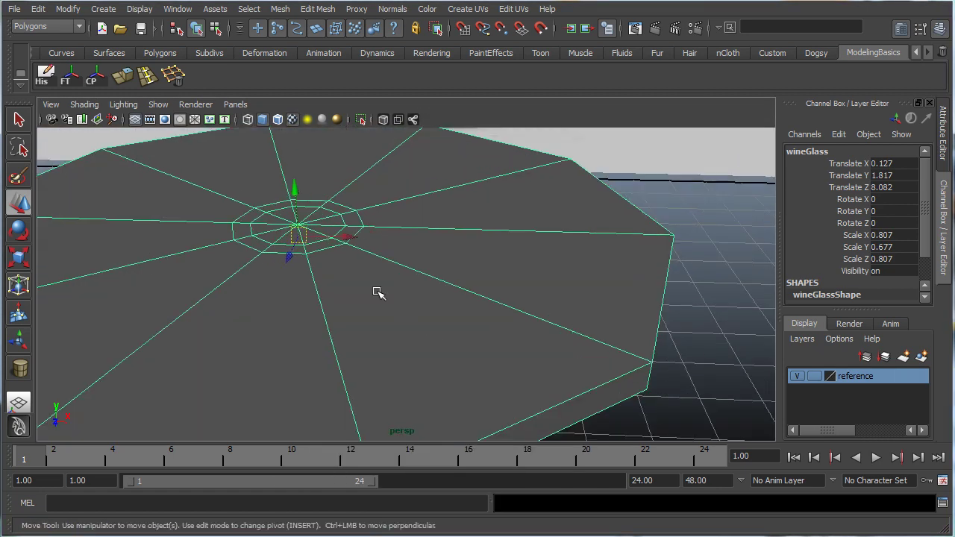
middle_click_drag(376, 288, 430, 325, "alt")
key("q")
right_click_drag(343, 349, 345, 334)
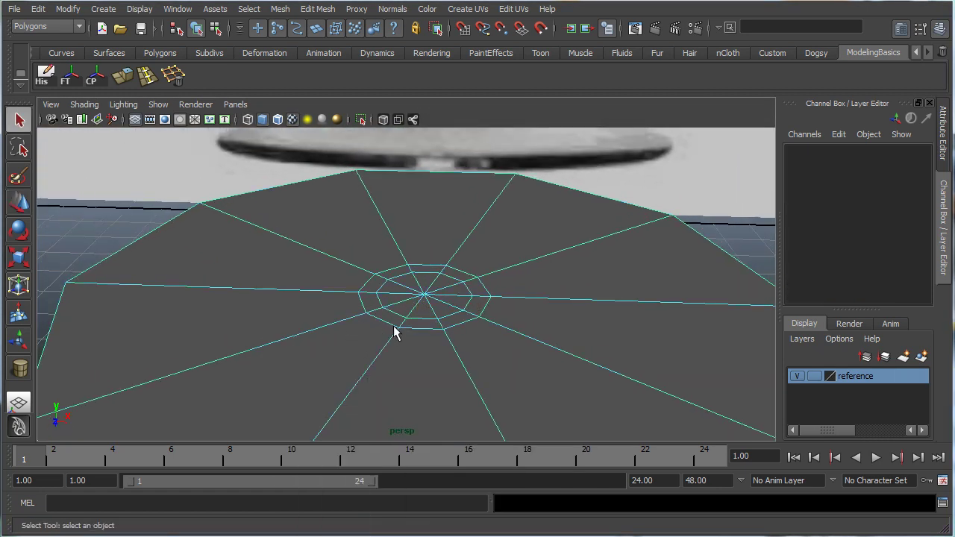
left_click(385, 323)
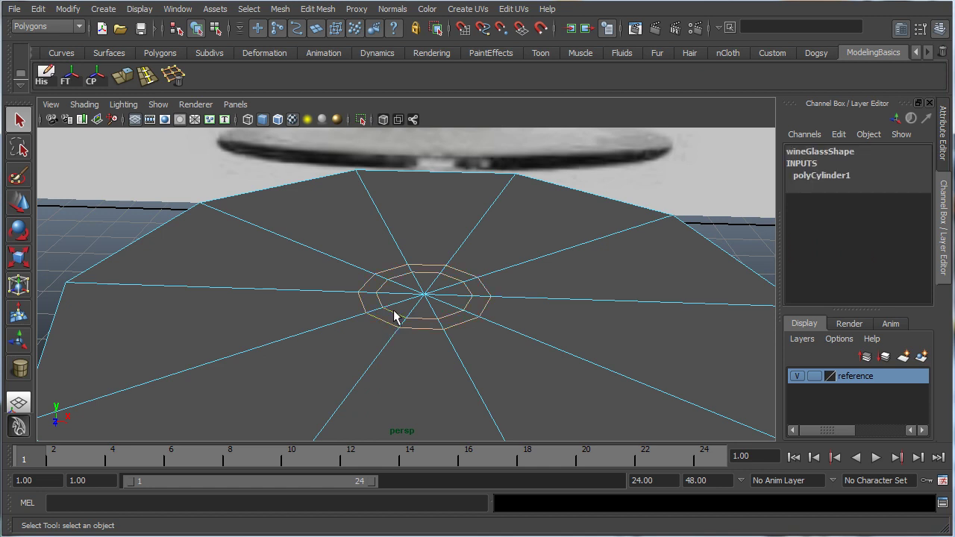
right_click_drag(395, 316, 340, 313, "ctrl")
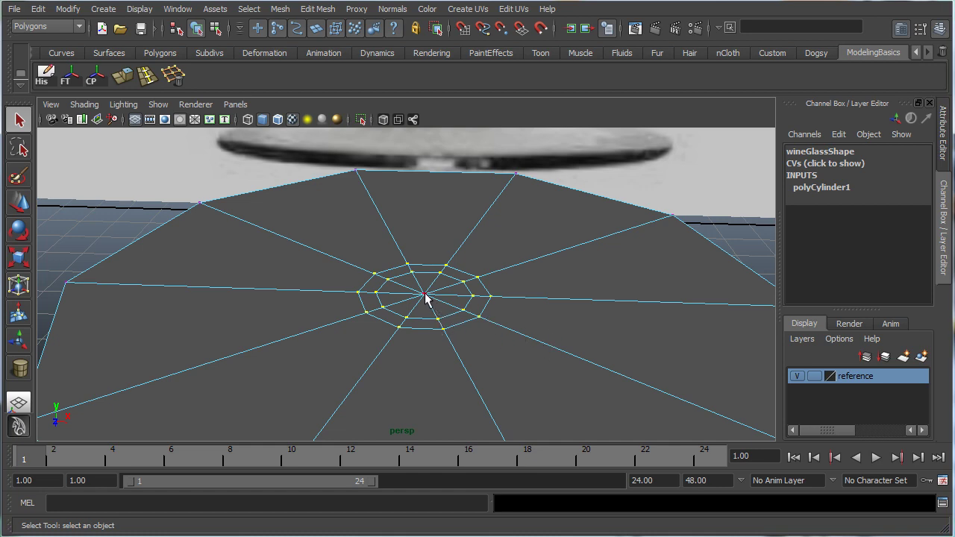
In the front view, raise the selected cap vertices to the base of the reference stem, forming the foot's slope.
scroll(458, 330, "down", 5)
key("space")
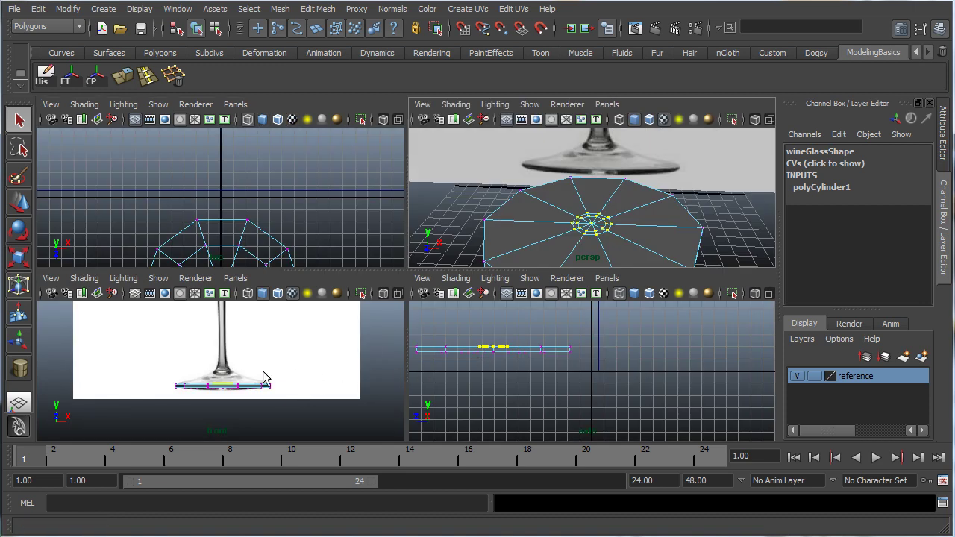
middle_click_drag(262, 377, 270, 403, "alt")
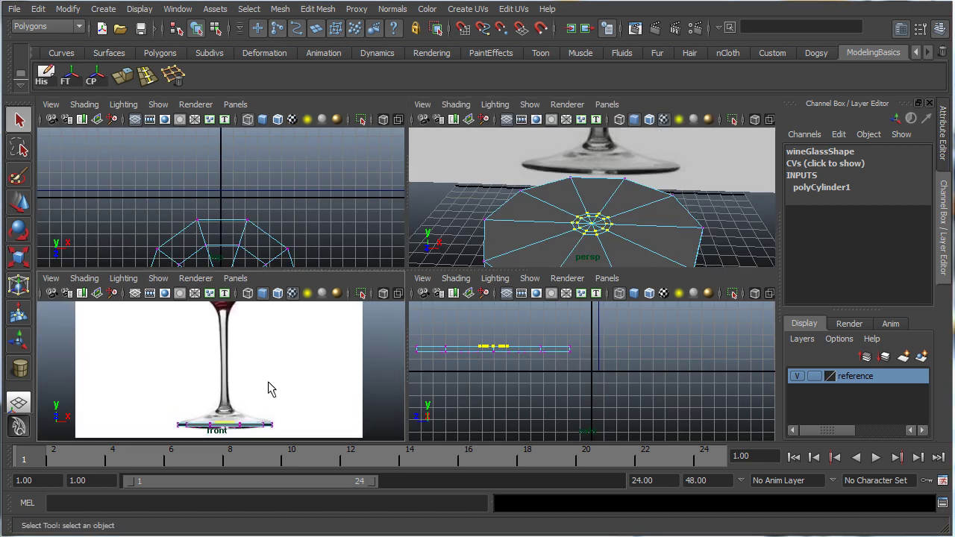
key("space")
middle_click_drag(382, 322, 317, 292, "alt")
key("w")
right_click_drag(318, 317, 317, 344, "alt")
middle_click_drag(317, 344, 330, 324, "alt")
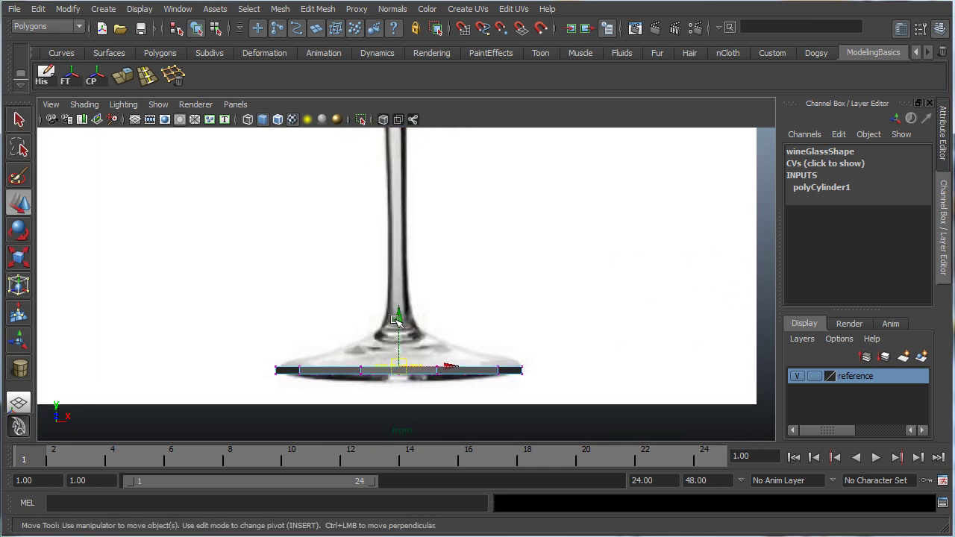
left_click_drag(399, 314, 399, 278)
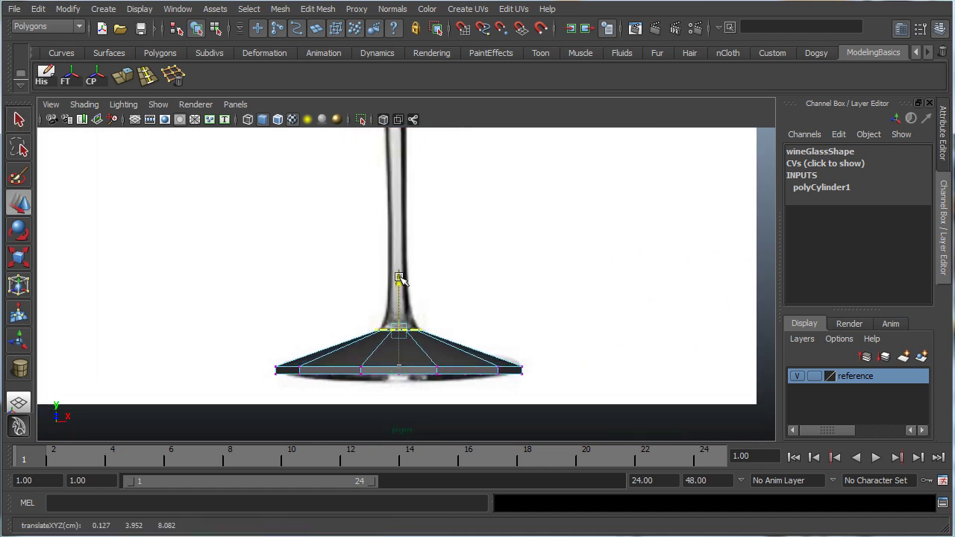
Scale the raised vertices slightly to fit the width of the reference stem's base.
scroll(326, 324, "up", 3)
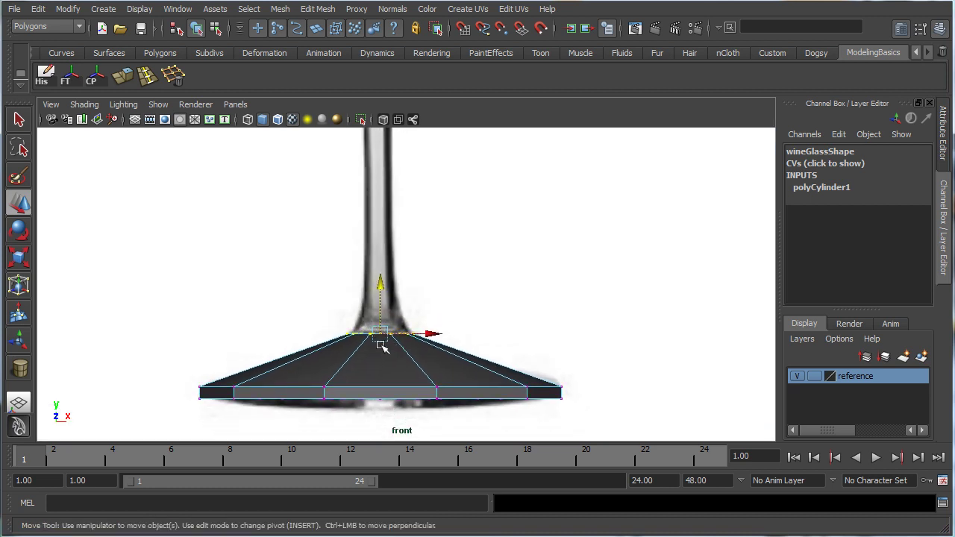
key("r")
left_click_drag(379, 334, 379, 333)
middle_click_drag(358, 377, 346, 373, "alt")
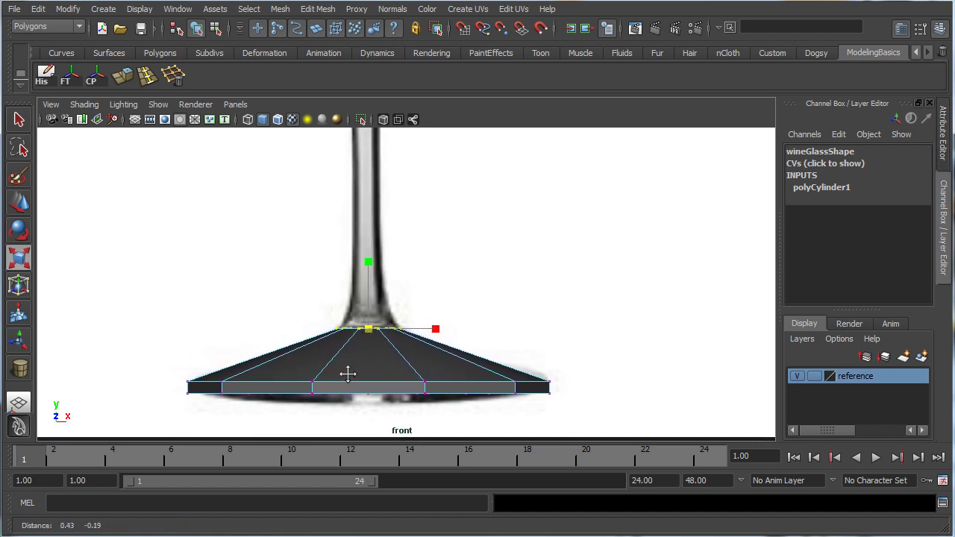
key("q")
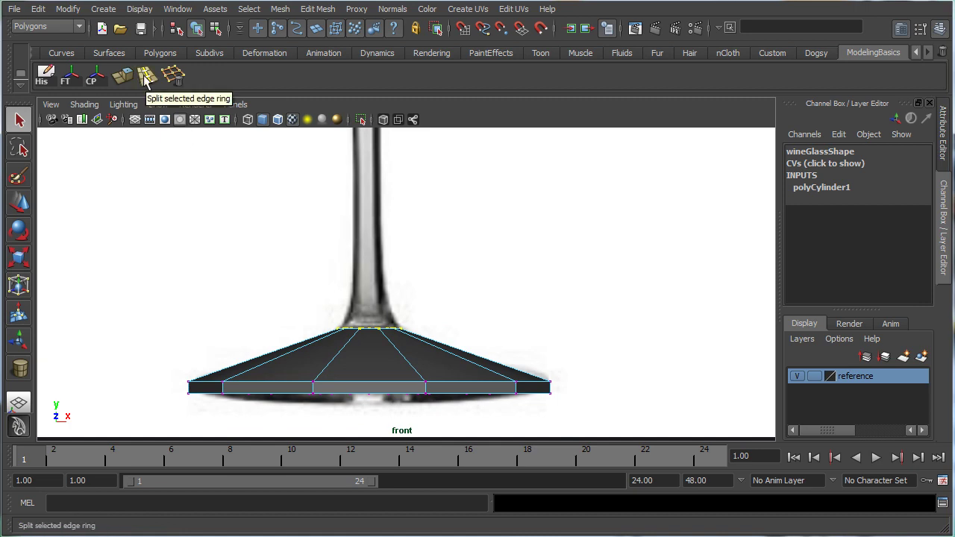
Try inserting an edge loop about midway down the foot's sloping top with the Insert Edge Loop Tool, and undo it.
key("space")
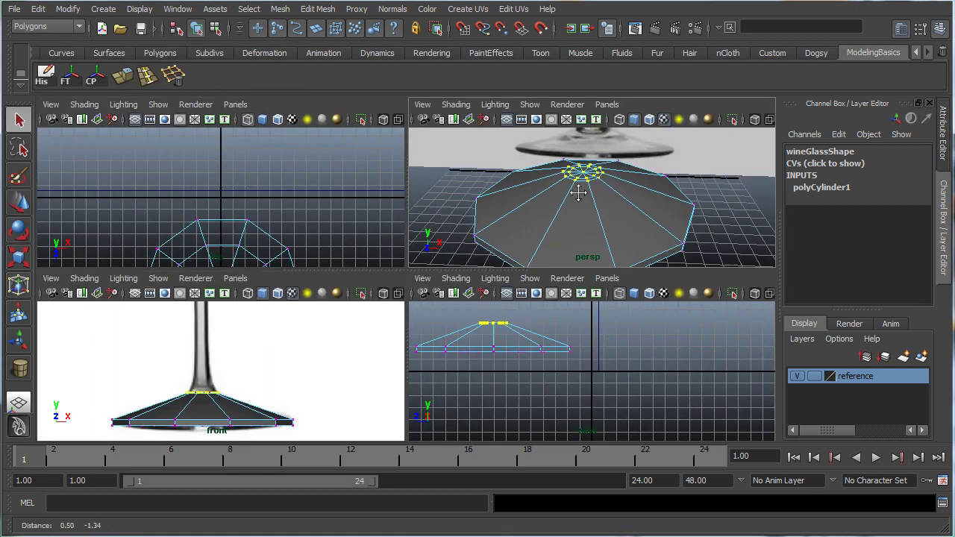
left_click(146, 78)
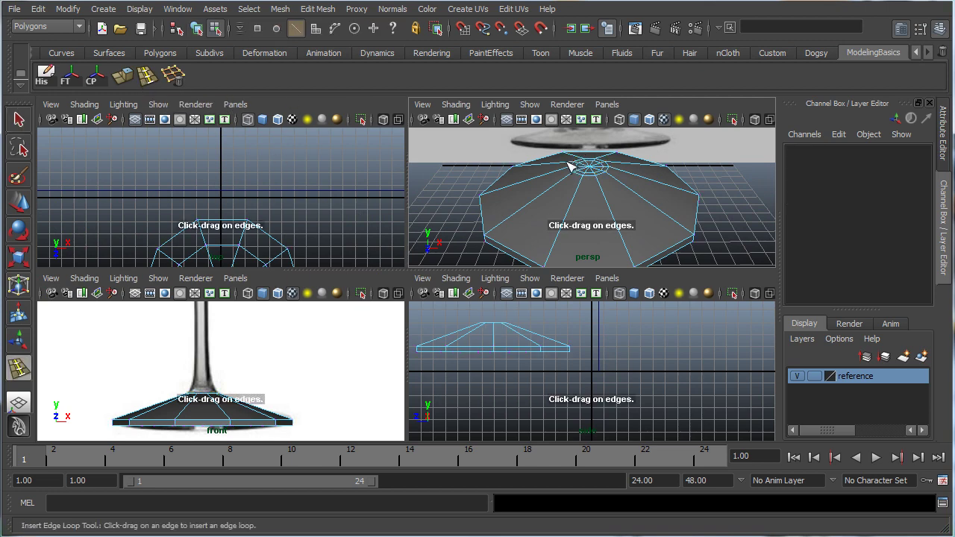
left_click_drag(619, 216, 517, 207, "alt")
right_click_drag(518, 207, 548, 203, "alt")
left_click_drag(553, 216, 530, 246)
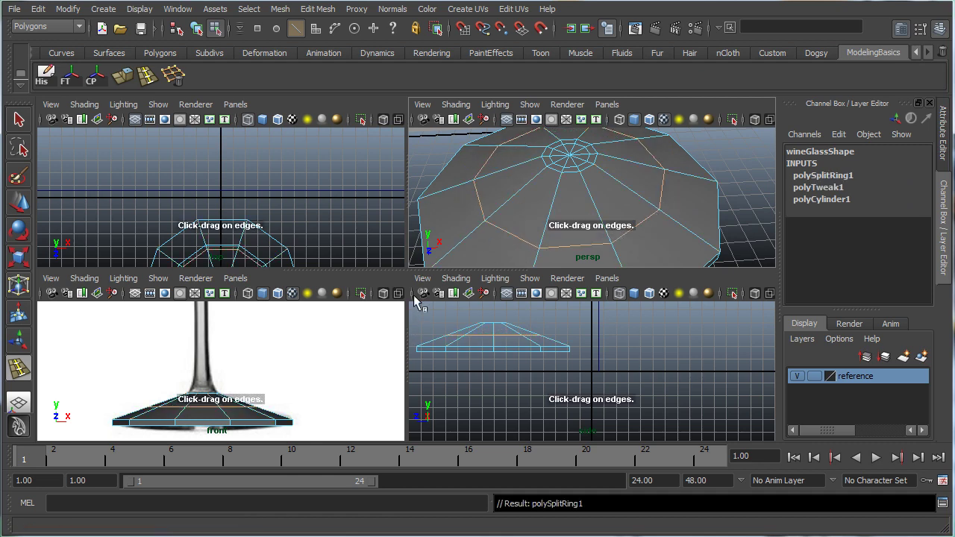
middle_click_drag(234, 365, 293, 359, "alt")
scroll(235, 351, "up", 4)
scroll(233, 376, "down", 1)
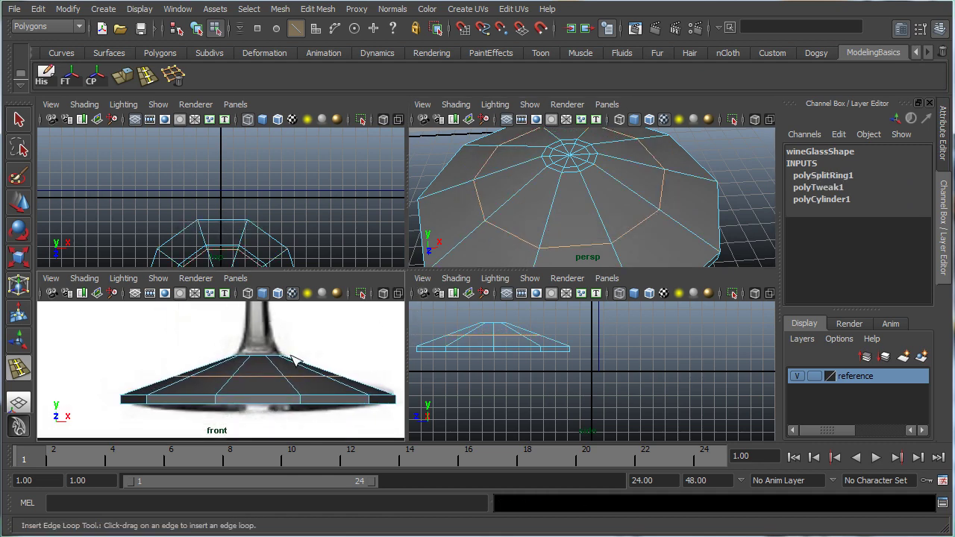
key("ctrl+z")
Insert an edge loop high on the foot's slope, close to the stem base, and scale it inward to follow the reference curve.
middle_click_drag(538, 205, 529, 185, "alt")
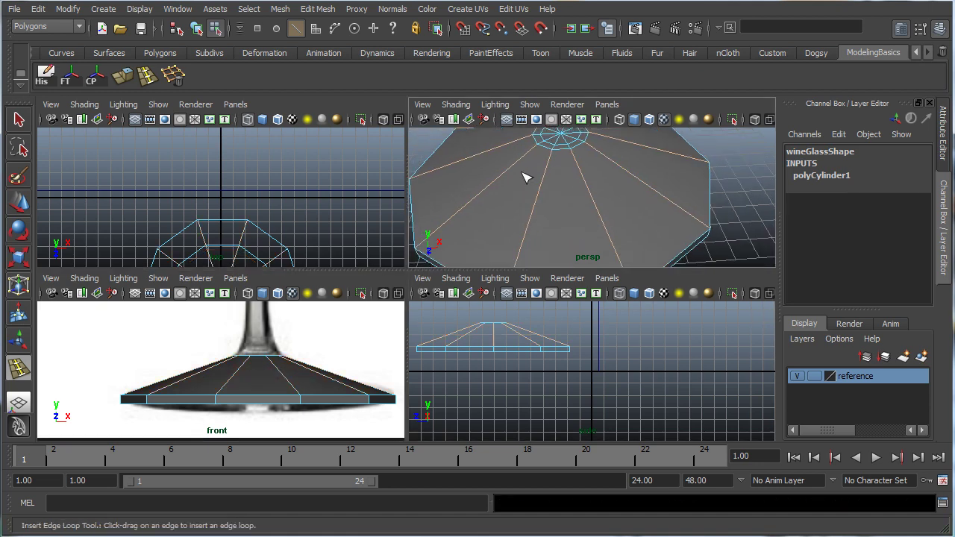
left_click_drag(518, 160, 506, 171)
left_click_drag(506, 237, 514, 250, "alt")
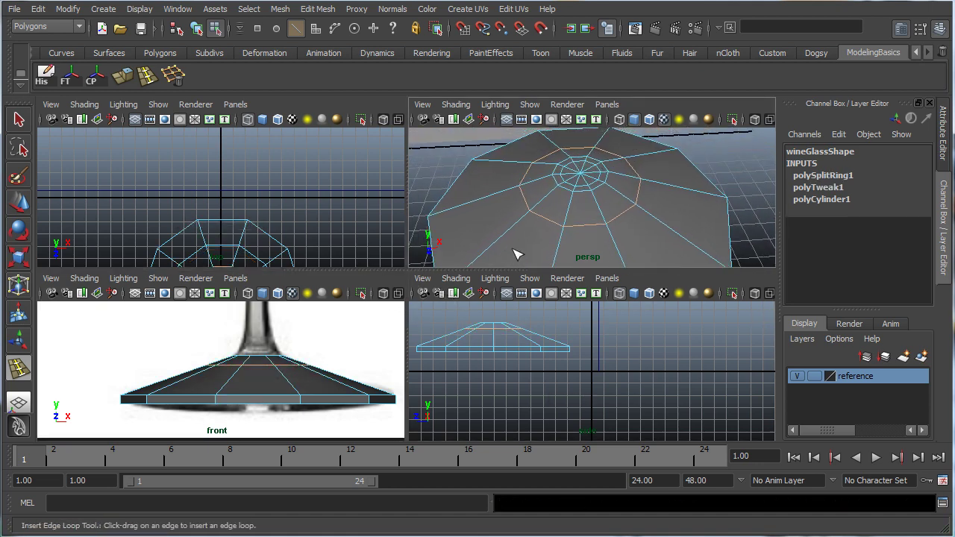
key("r")
middle_click_drag(254, 385, 248, 389, "alt")
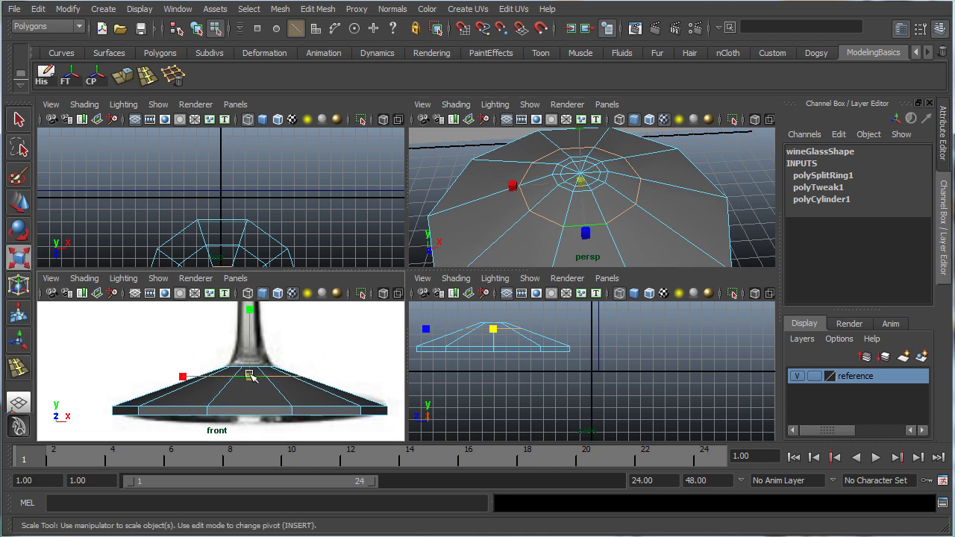
left_click_drag(251, 377, 228, 375)
middle_click_drag(290, 404, 269, 401, "alt")
Insert another edge loop around the middle of the foot's slope and scale it inward to match the reference profile.
middle_click_drag(530, 261, 485, 177, "alt")
left_click_drag(439, 183, 446, 210, "alt")
left_click(147, 79)
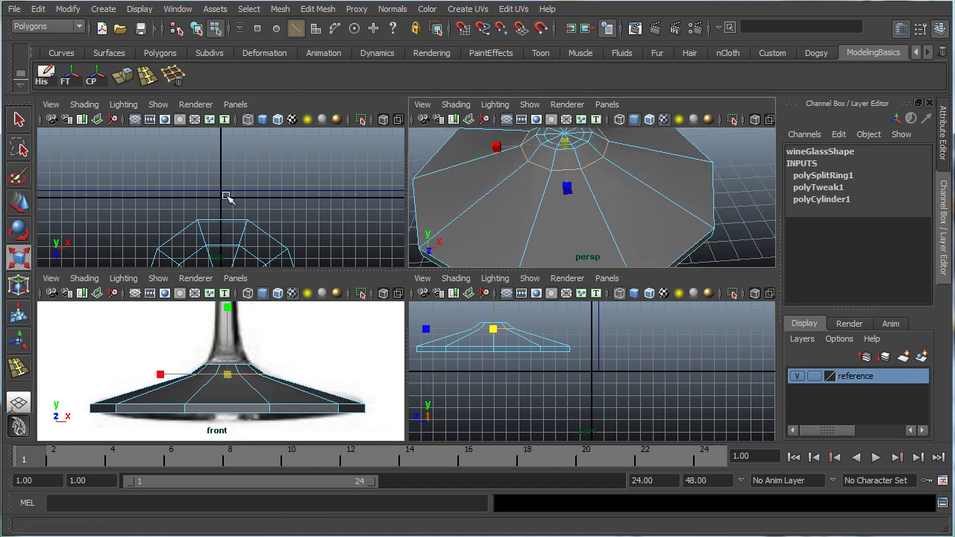
key("y")
left_click_drag(156, 395, 160, 393)
key("r")
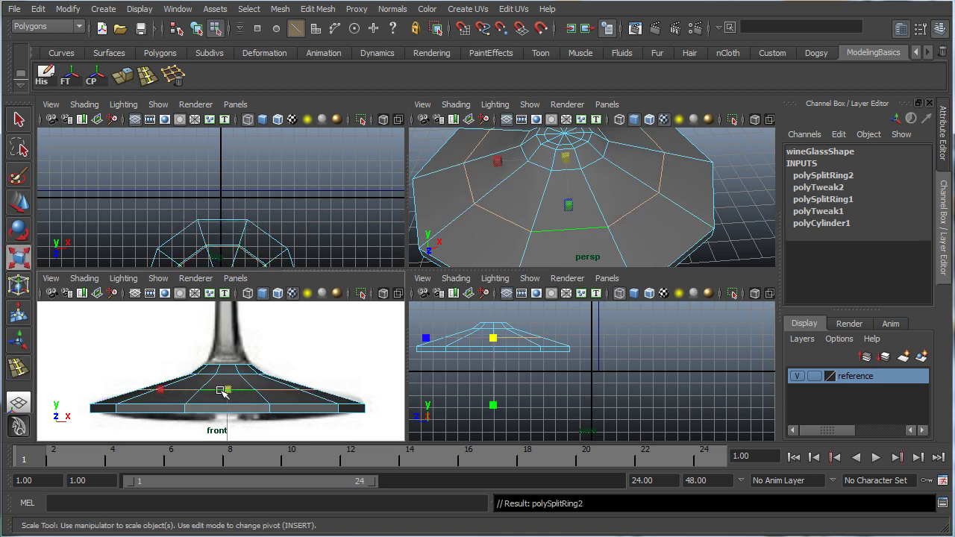
mouse_move(228, 390)
left_mouse_down()
mouse_move(182, 398)
mouse_move(224, 394)
left_mouse_up()
key("3")
key("1")
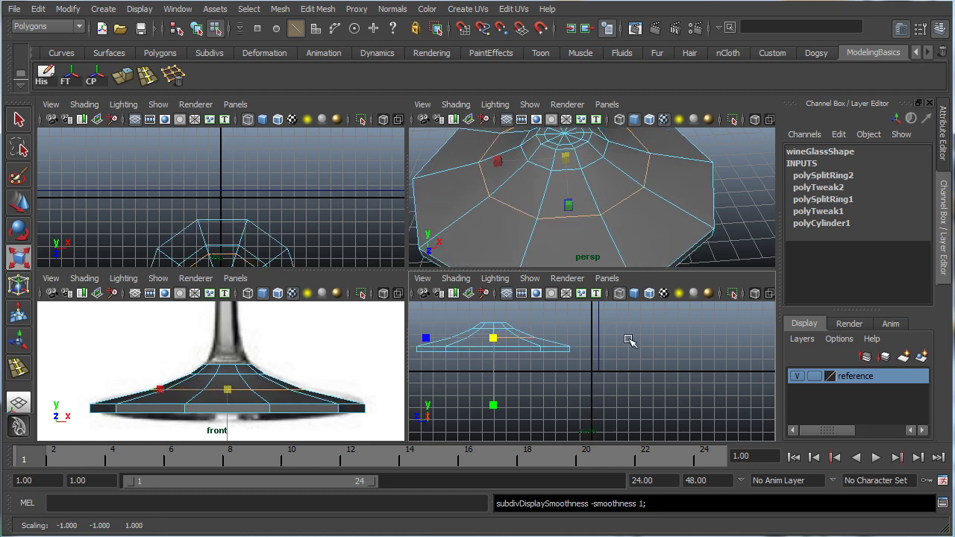
Select the inner edge loop on the foot's flat top cap in the perspective view and convert it to a face selection.
left_click_drag(568, 193, 590, 255, "alt")
right_click_drag(603, 196, 515, 248, "alt")
key("space")
left_click_drag(511, 249, 465, 286, "alt")
right_click_drag(465, 286, 511, 206, "alt")
middle_click_drag(511, 205, 420, 335, "alt")
right_click_drag(420, 334, 419, 289, "alt")
key("q")
right_click(416, 322)
middle_click_drag(367, 351, 397, 319, "alt")
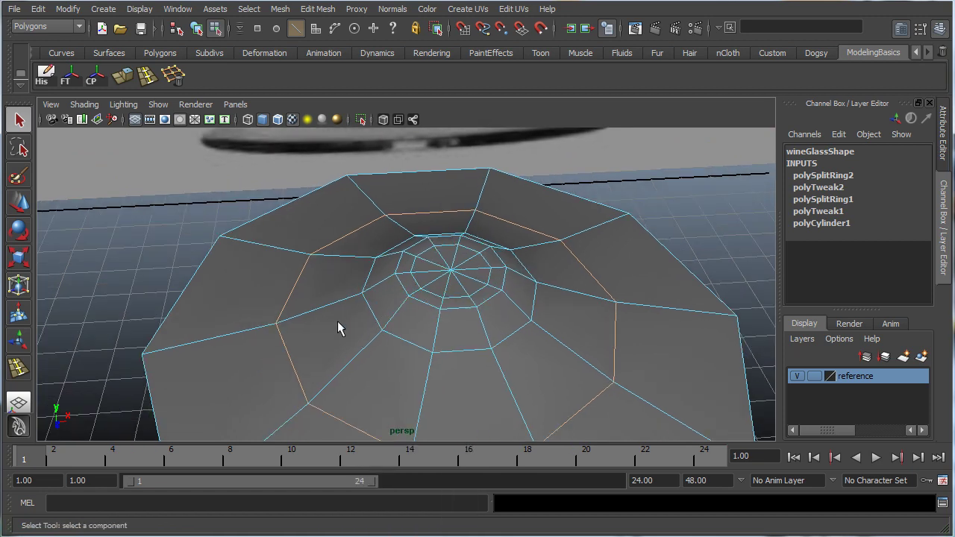
right_click_drag(339, 327, 441, 282, "alt")
middle_click_drag(441, 282, 399, 306, "alt")
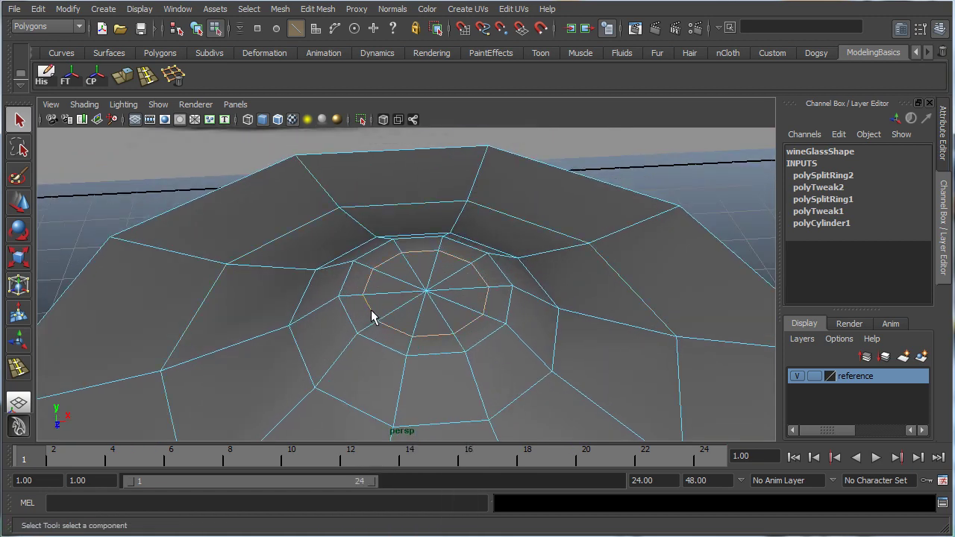
right_click_drag(371, 315, 376, 354, "ctrl")
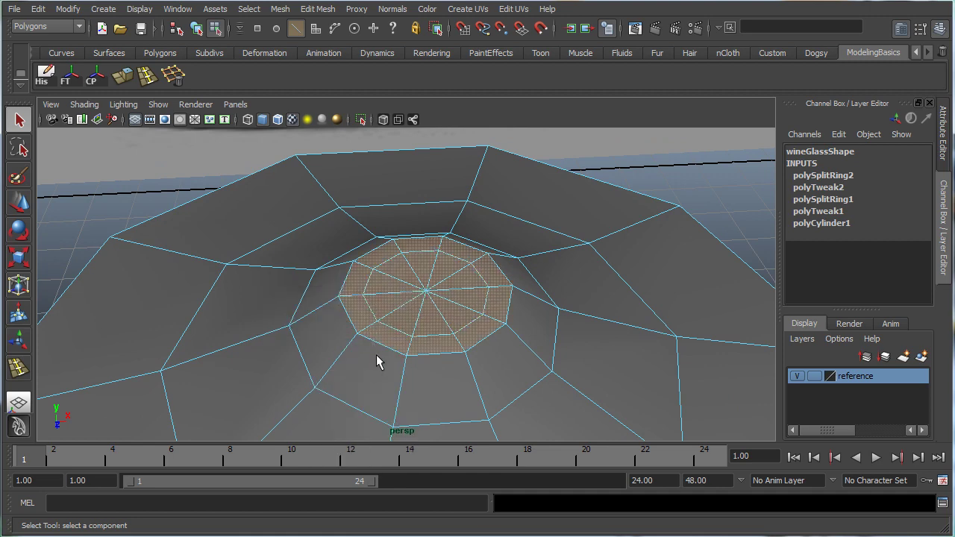
Extrude the selected cap faces upward into the reference stem in the front view and scale them inward to the stem's width.
left_click_drag(416, 299, 459, 323, "alt")
right_click_drag(459, 321, 436, 345, "alt")
left_click_drag(437, 344, 413, 263, "alt")
middle_click_drag(413, 262, 436, 348, "alt")
middle_click_drag(411, 218, 425, 242, "alt")
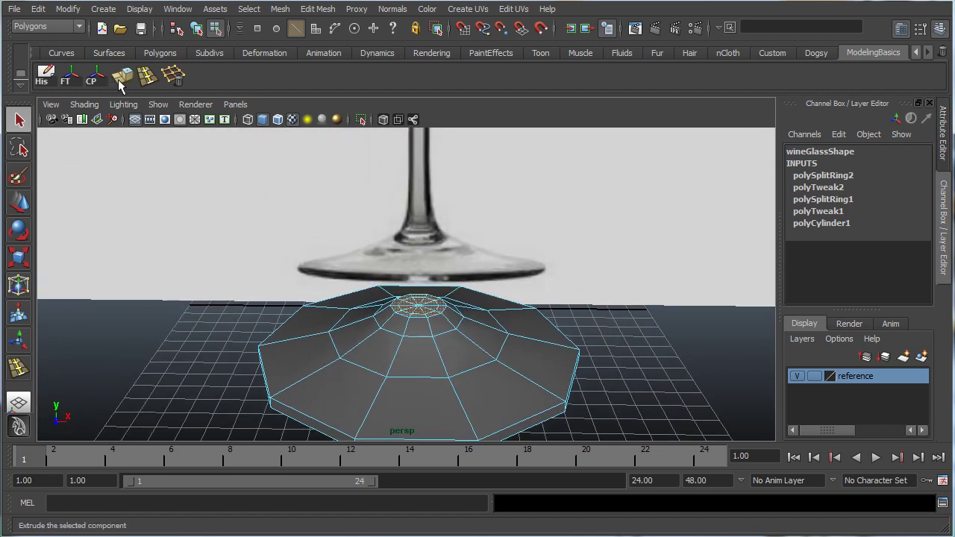
left_click(121, 82)
key("space")
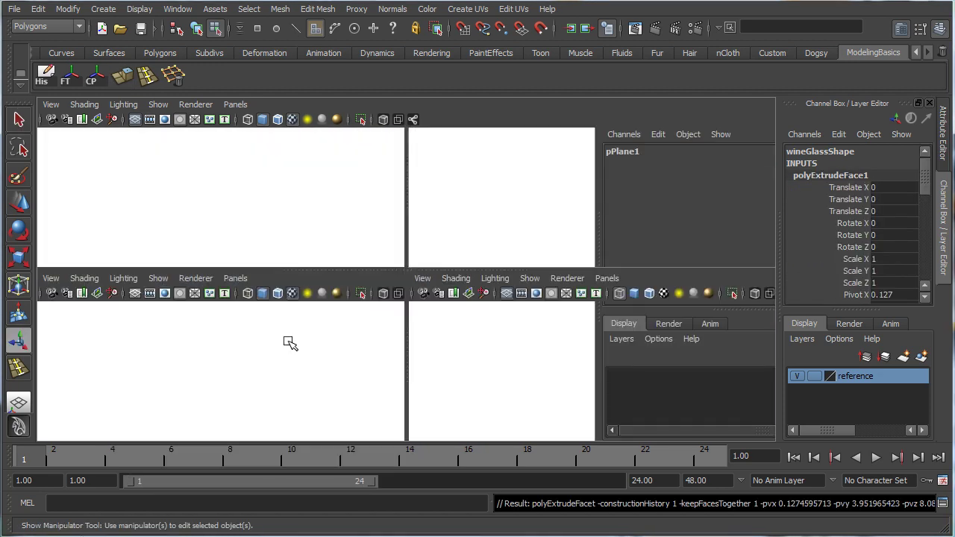
key("space")
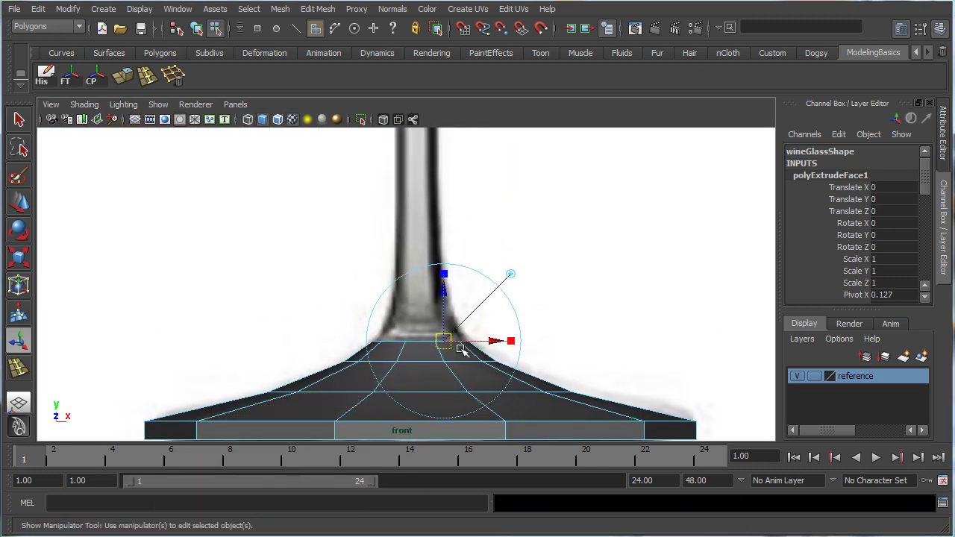
left_click_drag(446, 297, 428, 249)
key("r")
left_click_drag(424, 297, 385, 288)
Lower the extruded faces to the base of the reference stem and rescale them to match its outline there.
key("w")
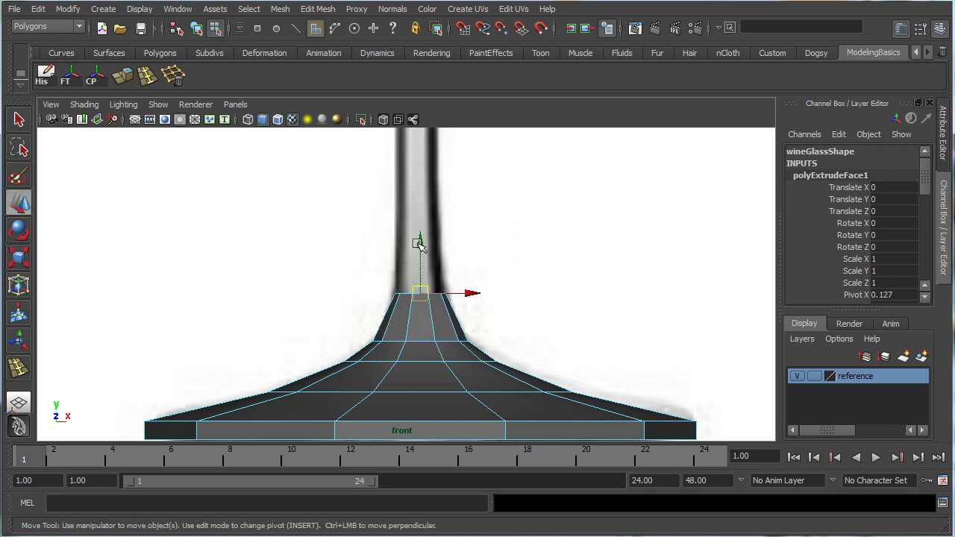
left_click_drag(418, 240, 426, 309)
key("r")
left_click_drag(433, 307, 432, 308)
middle_click_drag(443, 293, 443, 313, "alt")
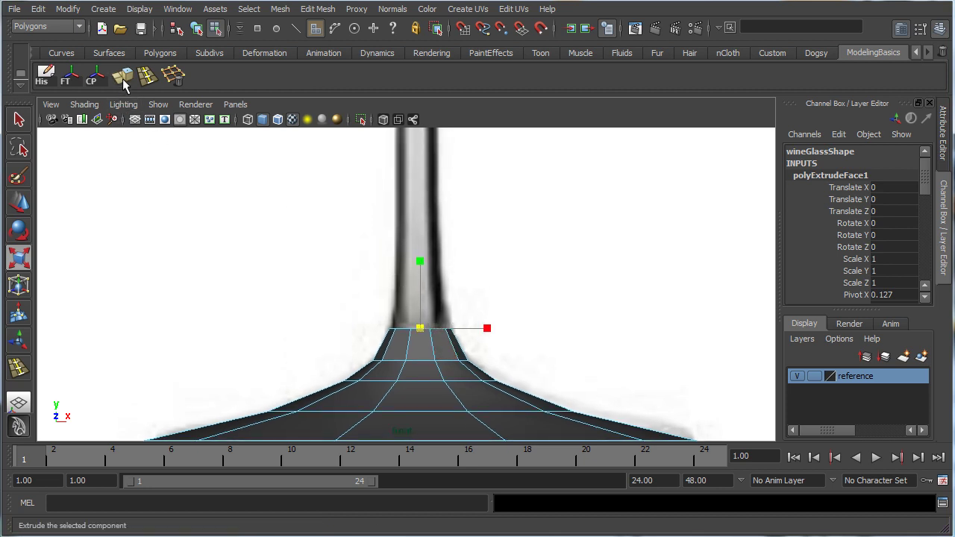
Extrude the top faces again, raise them along the reference stem and scale them slightly inward to fit its taper.
key("ctrl+e")
key("w")
left_click_drag(422, 299, 419, 235)
key("r")
left_click_drag(423, 288, 409, 285)
middle_click_drag(374, 340, 328, 259, "alt")
Return to object mode in the perspective view and display the wine glass with smooth mesh preview.
key("space")
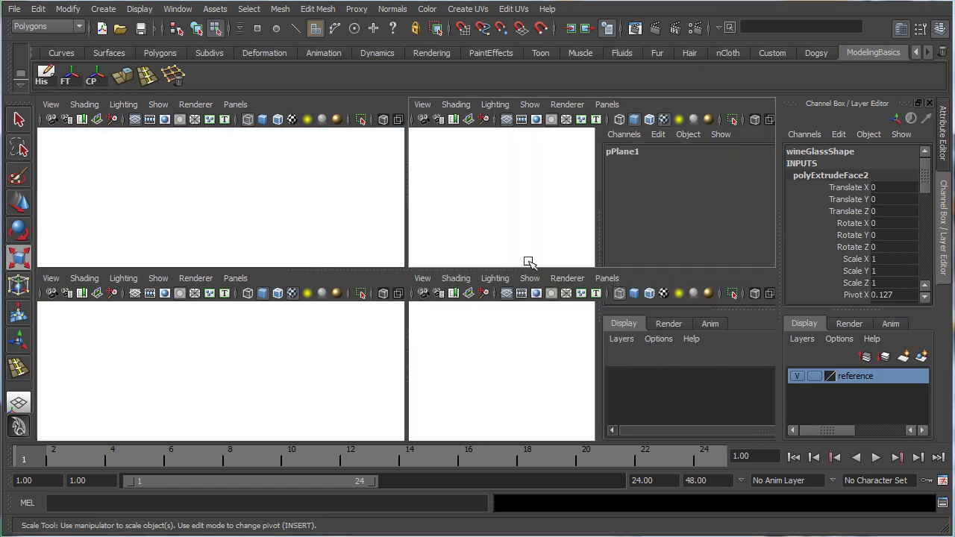
key("space")
key("q")
right_click_drag(480, 326, 544, 303)
left_click_drag(393, 312, 236, 337, "alt")
mouse_move(236, 336)
middle_mouse_down("alt")
mouse_move(273, 341)
mouse_move(241, 331)
middle_mouse_up("alt")
key("3")
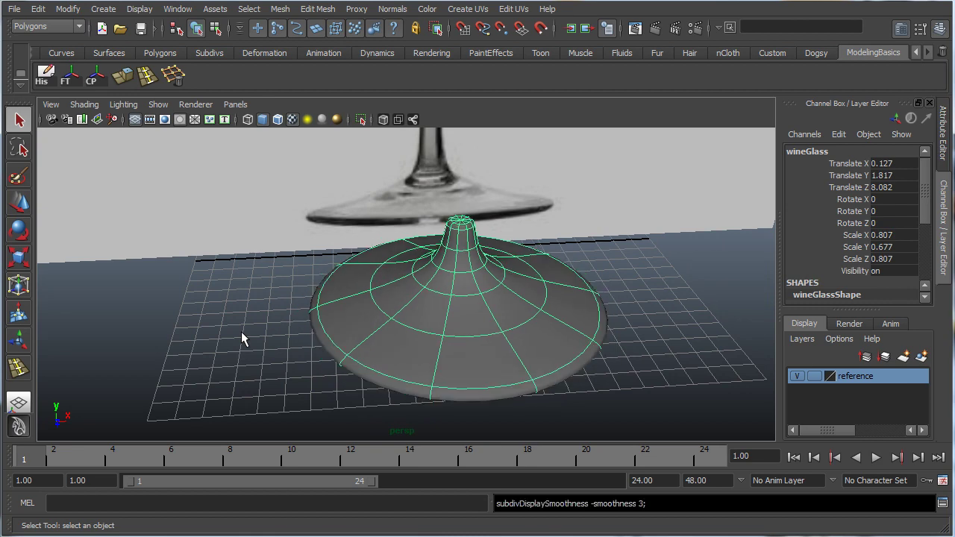
Examine how the smooth preview rounds the outer rim of the glass's foot.
left_click(250, 394)
middle_click_drag(249, 393, 326, 328, "alt")
right_click_drag(313, 321, 337, 310, "alt")
left_click_drag(338, 310, 429, 338, "alt")
middle_click_drag(435, 336, 396, 272, "alt")
left_click_drag(365, 312, 323, 324, "alt")
left_click(383, 236)
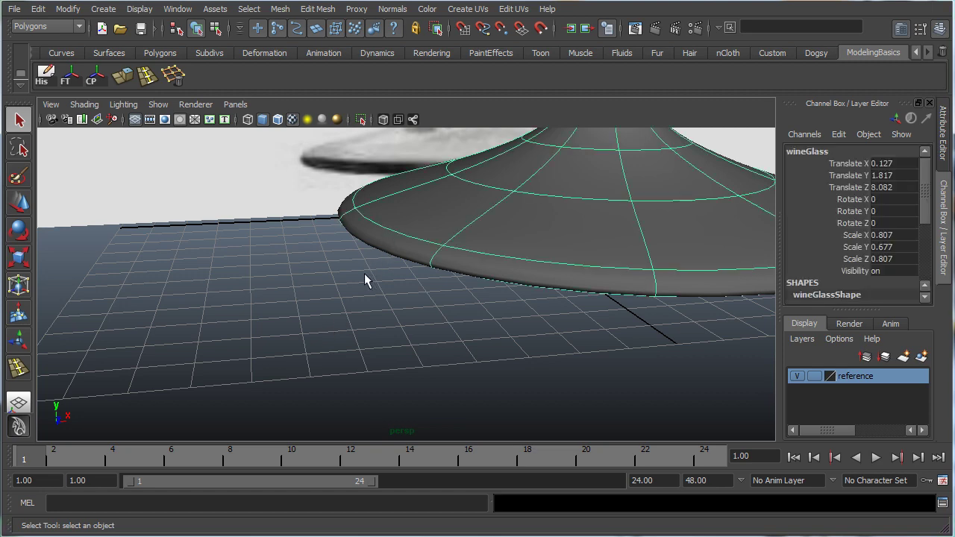
right_click_drag(382, 304, 354, 309, "alt")
middle_click_drag(346, 305, 264, 301, "alt")
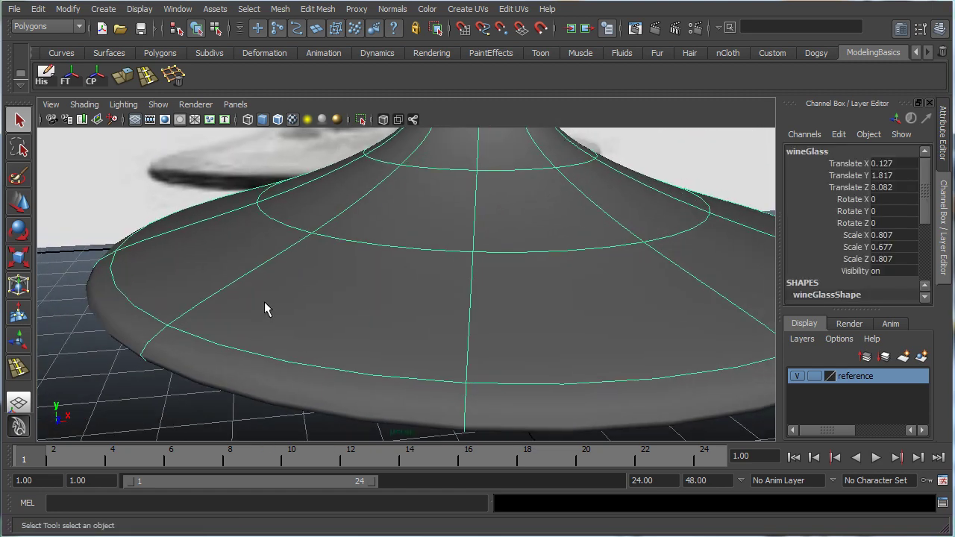
Turn off the smooth preview and insert an edge loop on the foot's sloping top, right beside the outer rim.
key("1")
left_click_drag(272, 315, 256, 317, "alt")
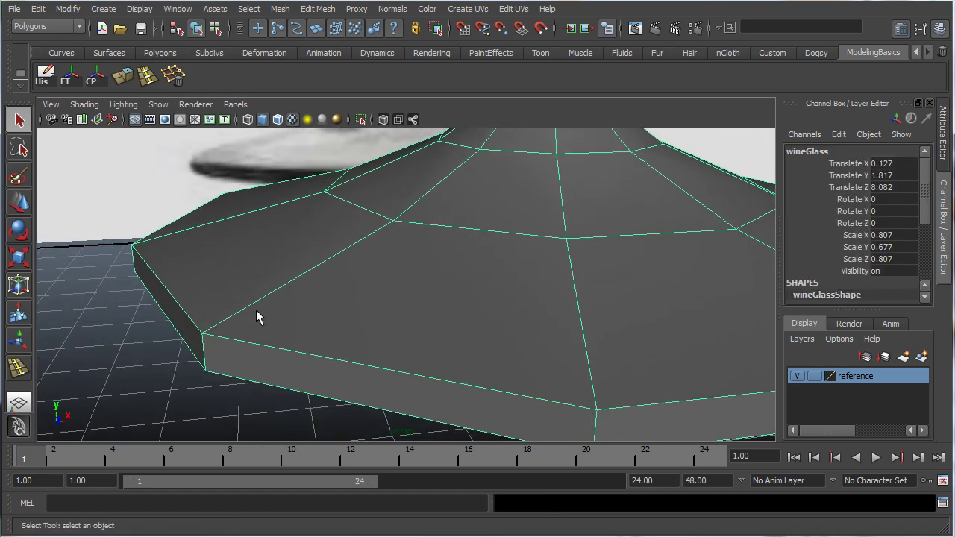
left_click_drag(330, 359, 306, 356, "alt")
middle_click_drag(259, 321, 263, 345, "alt")
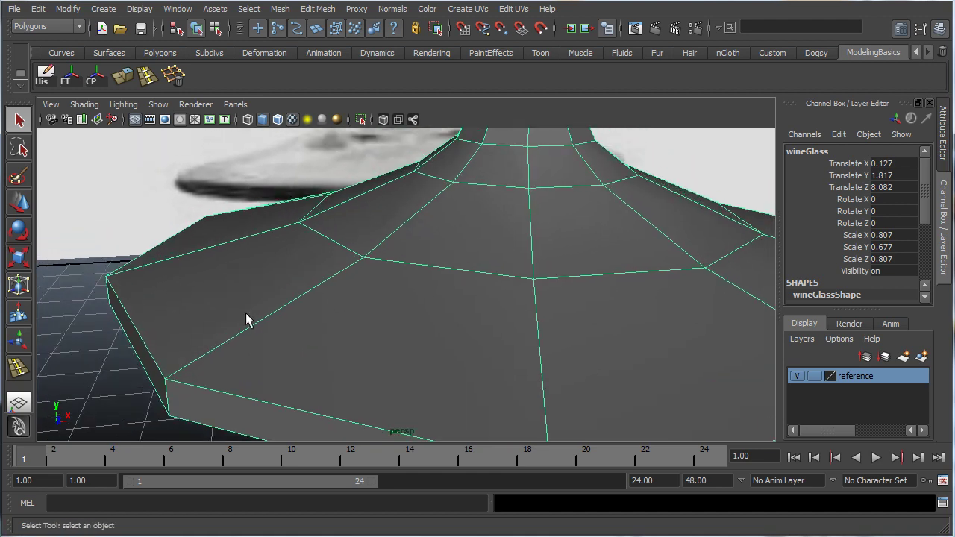
right_click_drag(245, 316, 258, 334, "alt")
middle_click_drag(256, 334, 268, 334, "alt")
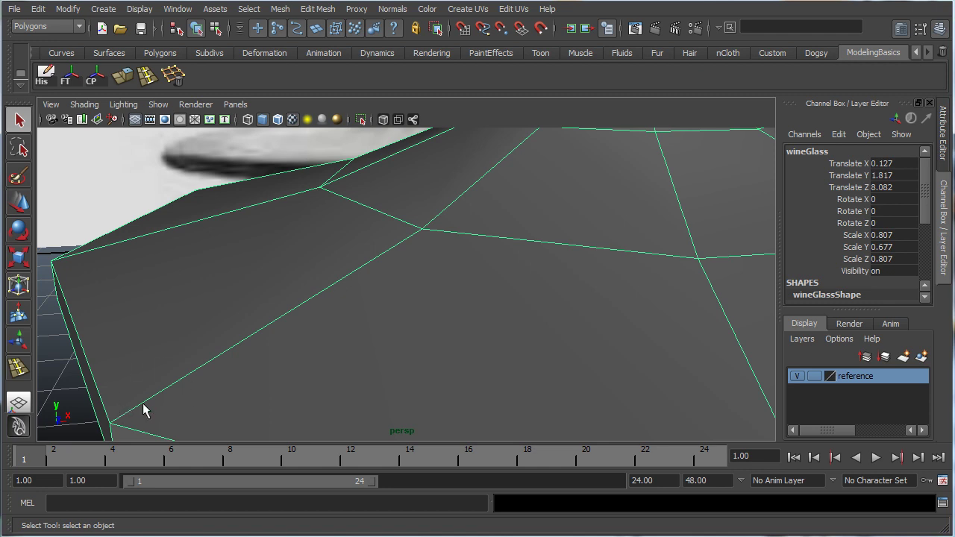
middle_click_drag(213, 391, 215, 357, "alt")
right_click_drag(214, 358, 178, 367, "alt")
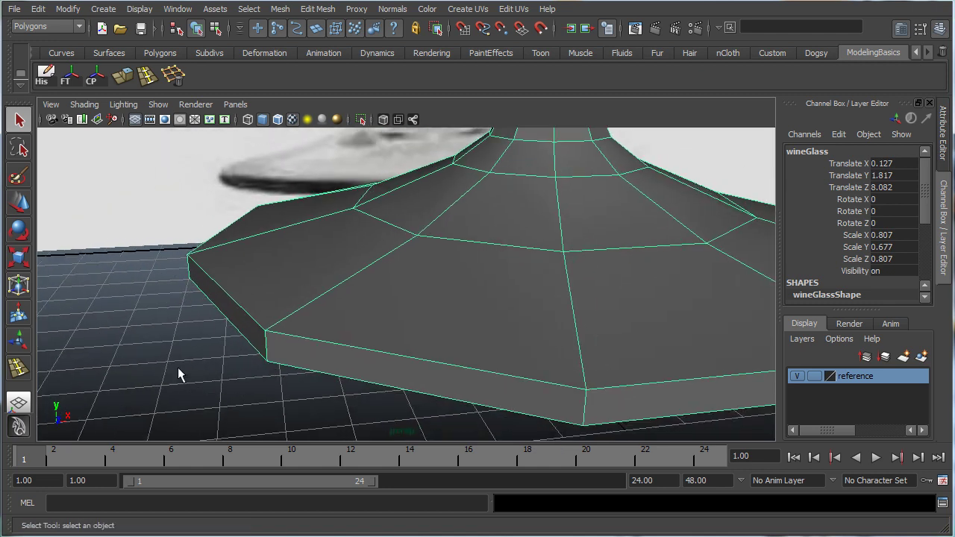
left_click(144, 78)
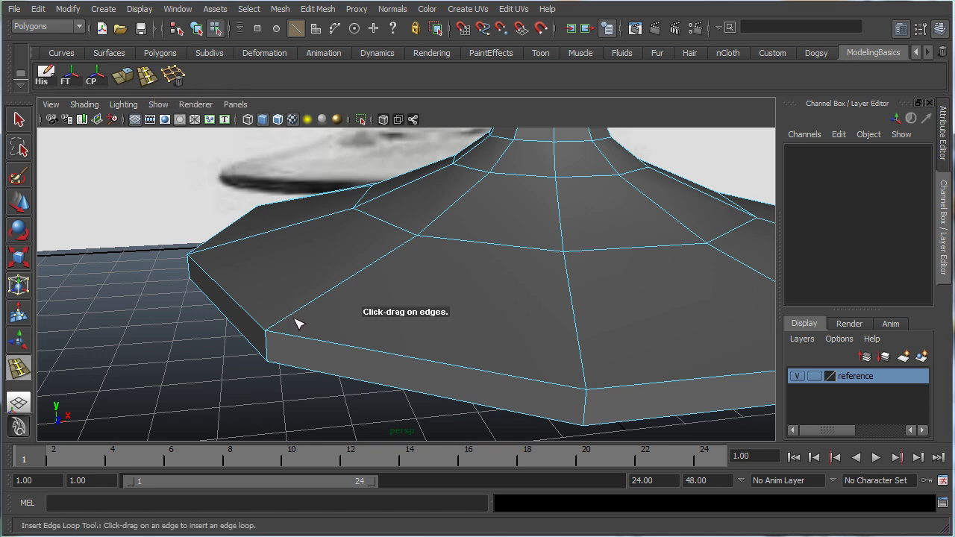
left_click_drag(295, 319, 274, 329)
Insert an edge loop around the foot's vertical rim, close to its bottom edge.
left_click_drag(576, 298, 385, 297, "alt")
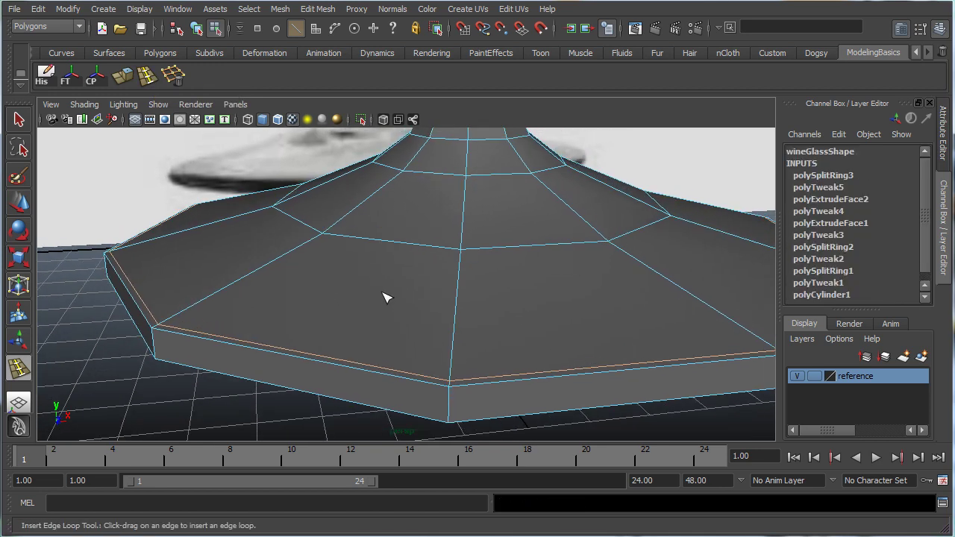
left_click_drag(156, 343, 325, 312, "alt")
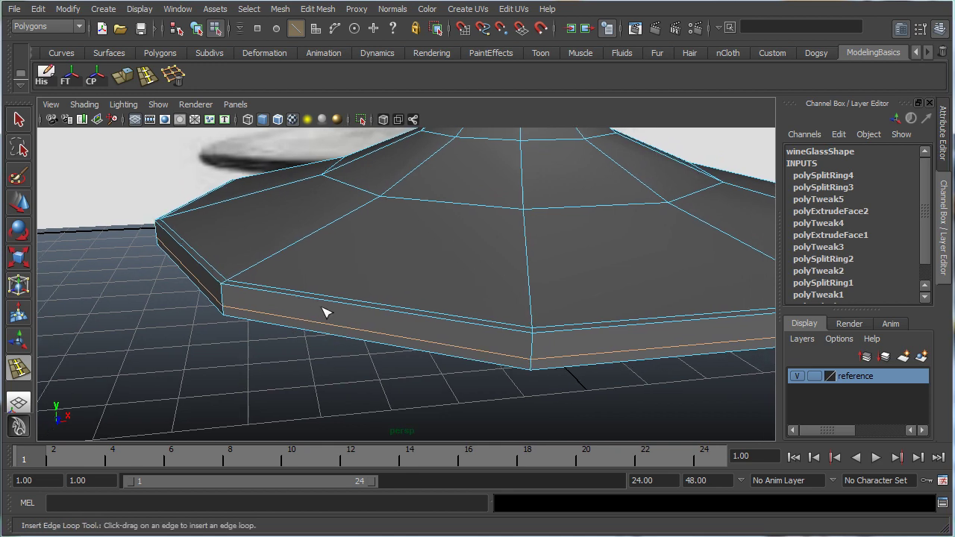
Return the wine glass to object mode and examine its base in smooth preview, restoring the unsmoothed display.
key("q")
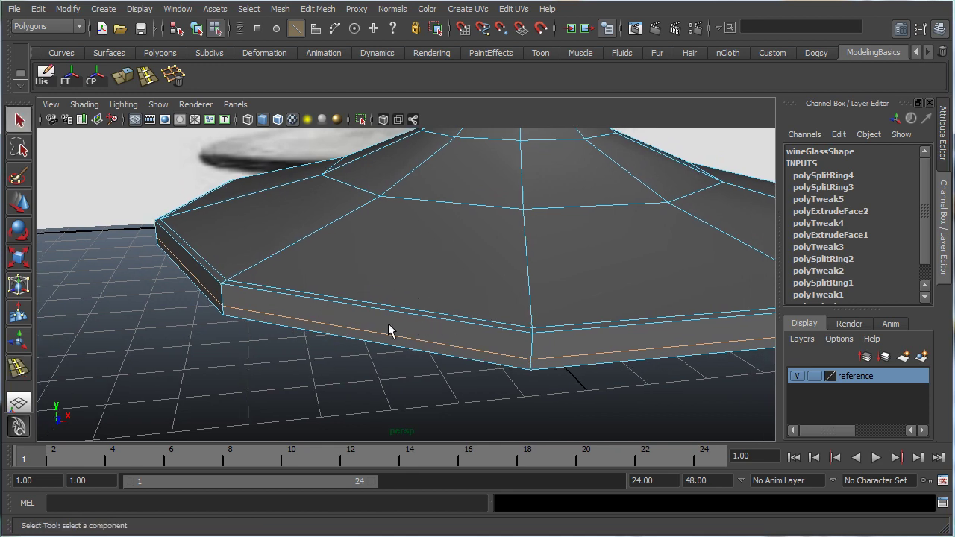
right_click_drag(389, 325, 448, 306)
left_click(376, 304)
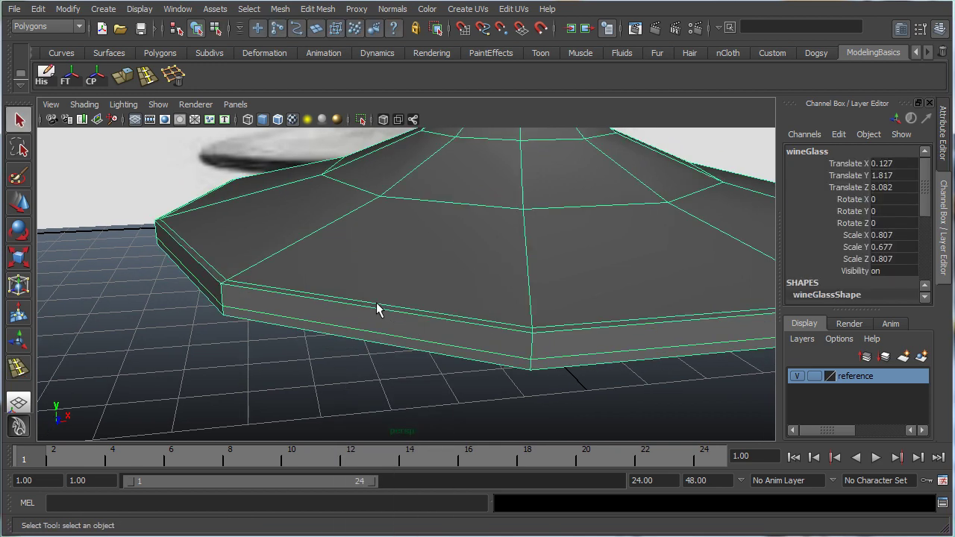
key("3")
left_click(243, 355)
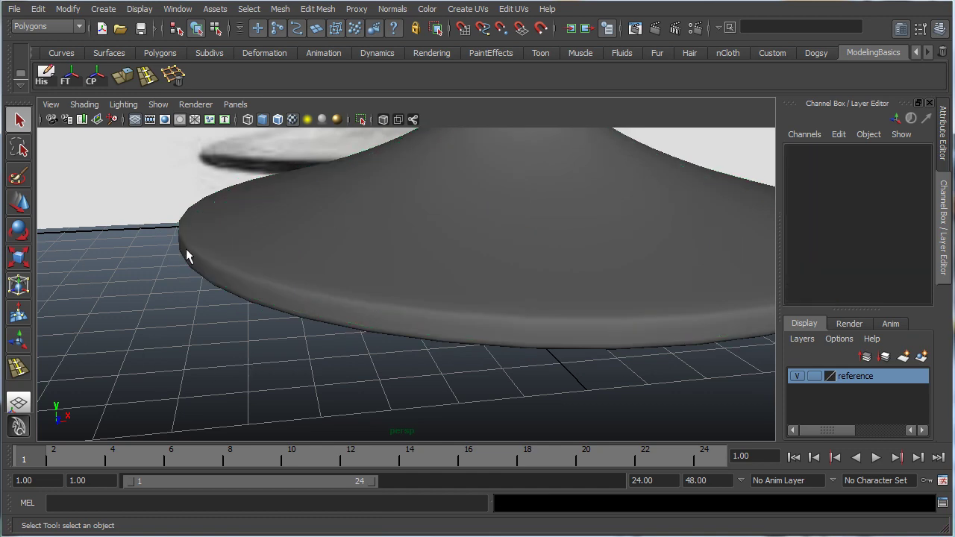
right_click_drag(186, 249, 231, 286, "alt")
middle_click_drag(589, 308, 358, 322, "alt")
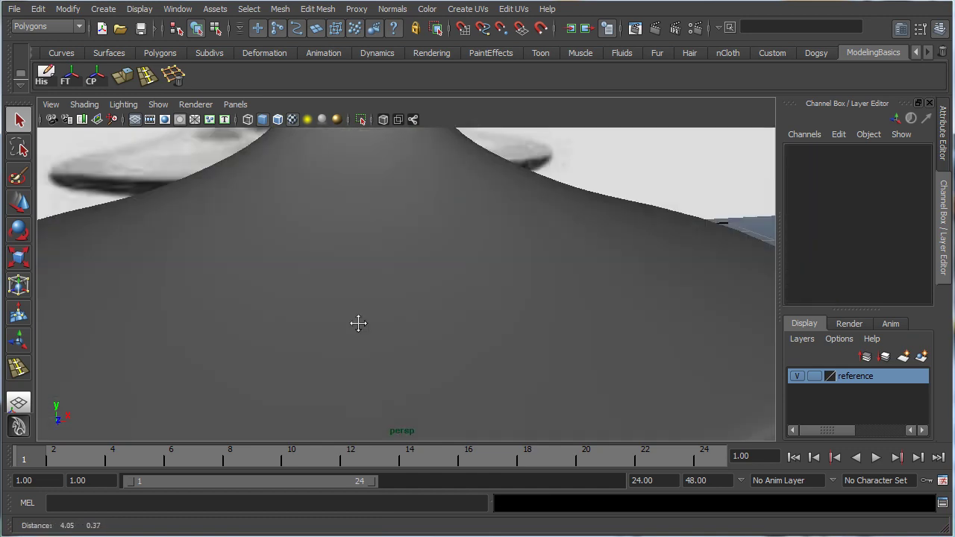
scroll(358, 321, "down", 5)
left_click_drag(356, 297, 285, 237, "alt")
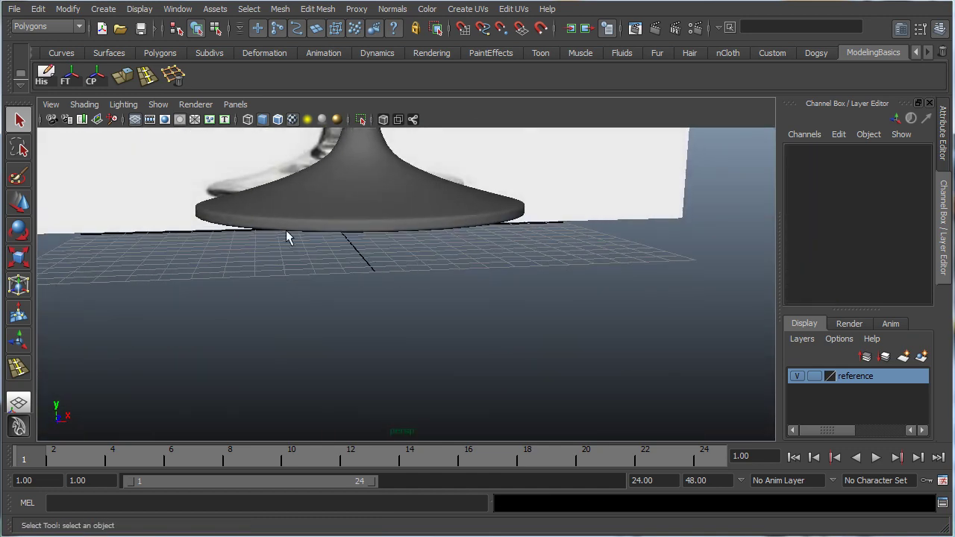
left_click_drag(516, 207, 366, 315, "alt")
left_click(387, 317)
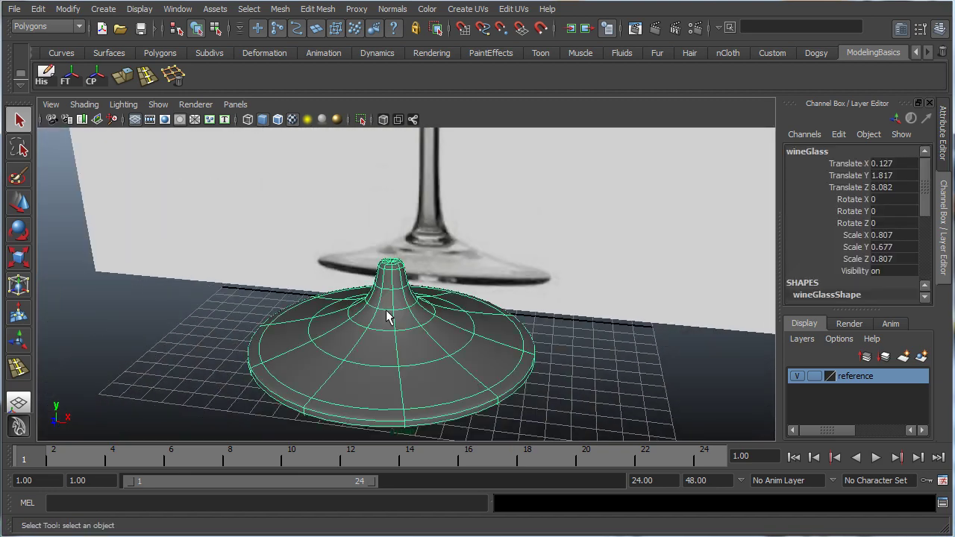
key("1")
Select all faces of the stem stub's top cap by converting its inner edge loop to faces.
scroll(398, 307, "up", 4)
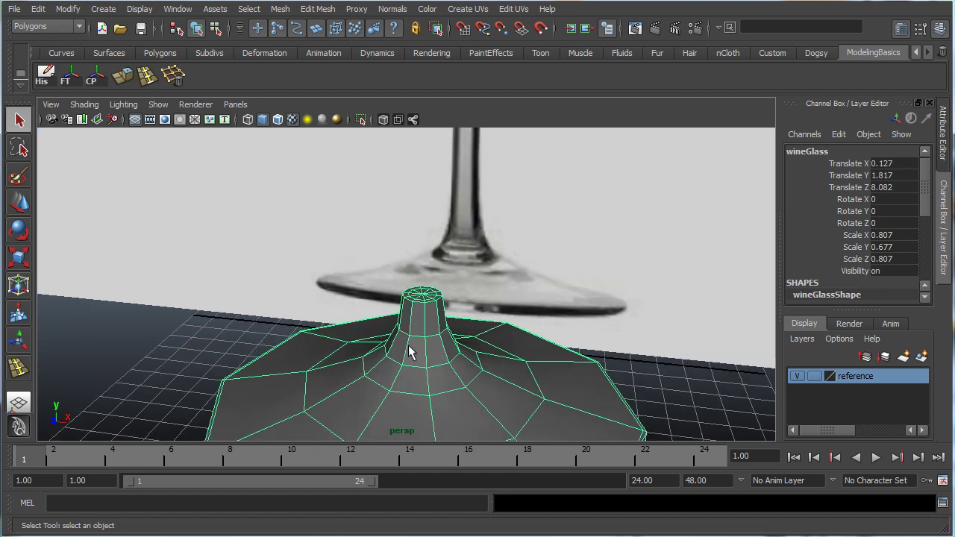
right_click_drag(394, 323, 394, 278)
scroll(366, 301, "up", 5)
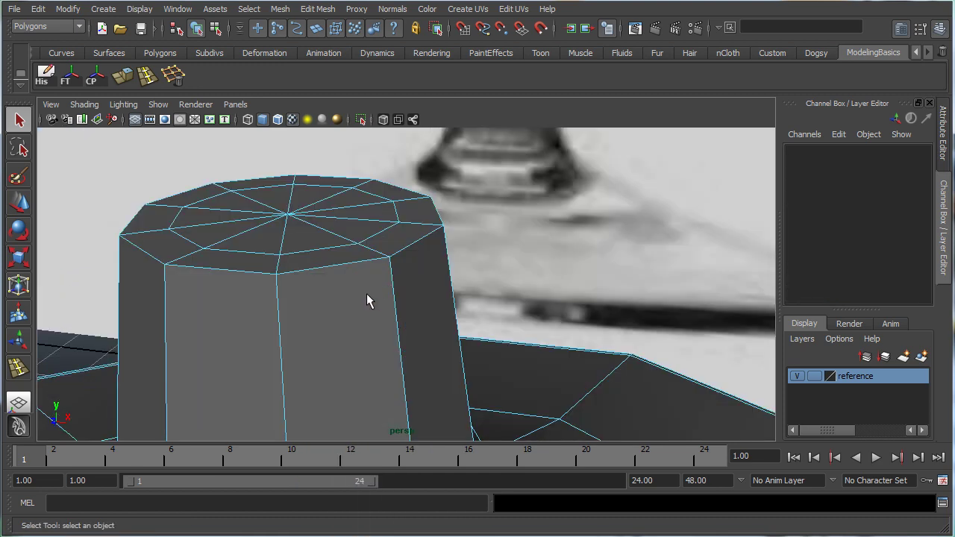
left_click(178, 218)
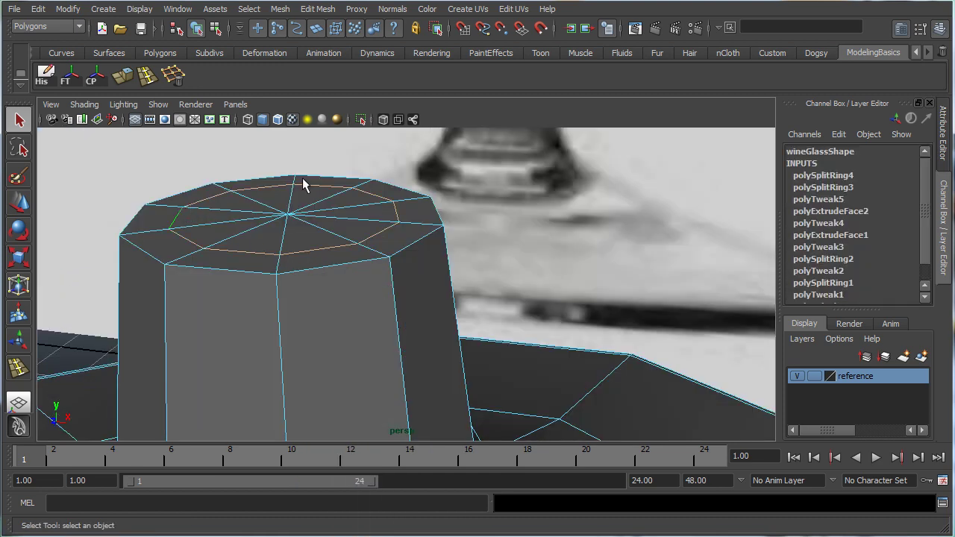
left_click_drag(256, 256, 288, 305, "alt")
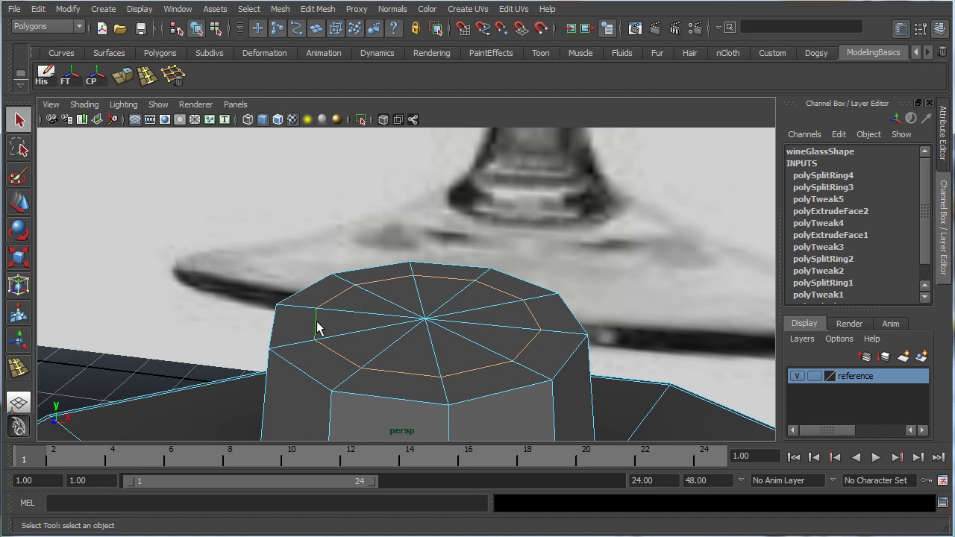
right_click_drag(316, 328, 320, 372, "ctrl")
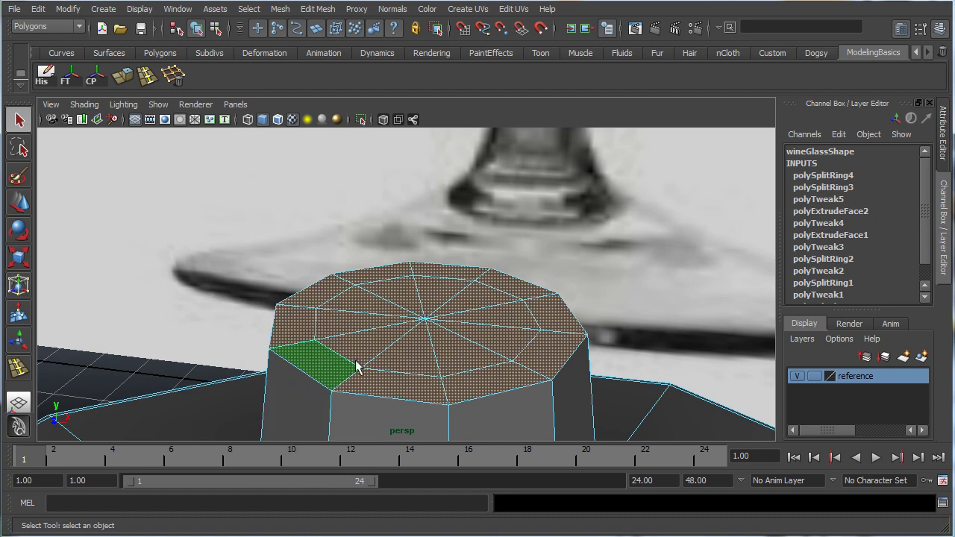
Extrude the cap faces in the front view and raise them along the reference stem to just below the bowl.
scroll(356, 366, "down", 5)
key("space")
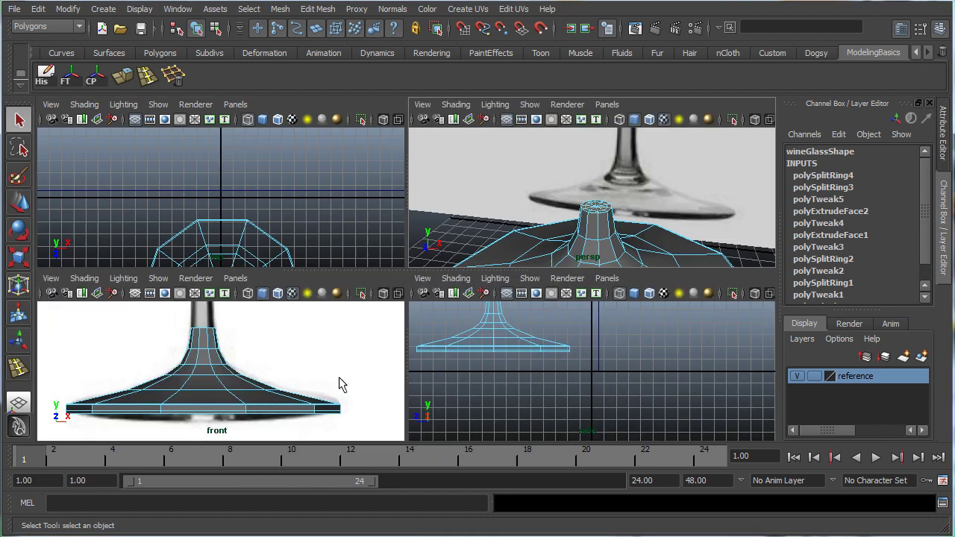
key("space")
scroll(407, 365, "down", 2)
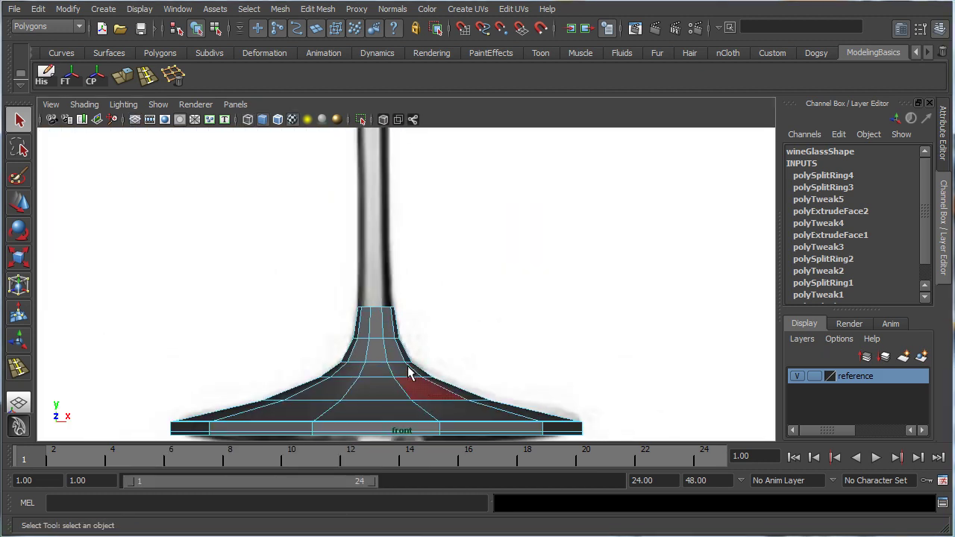
scroll(409, 359, "down", 4)
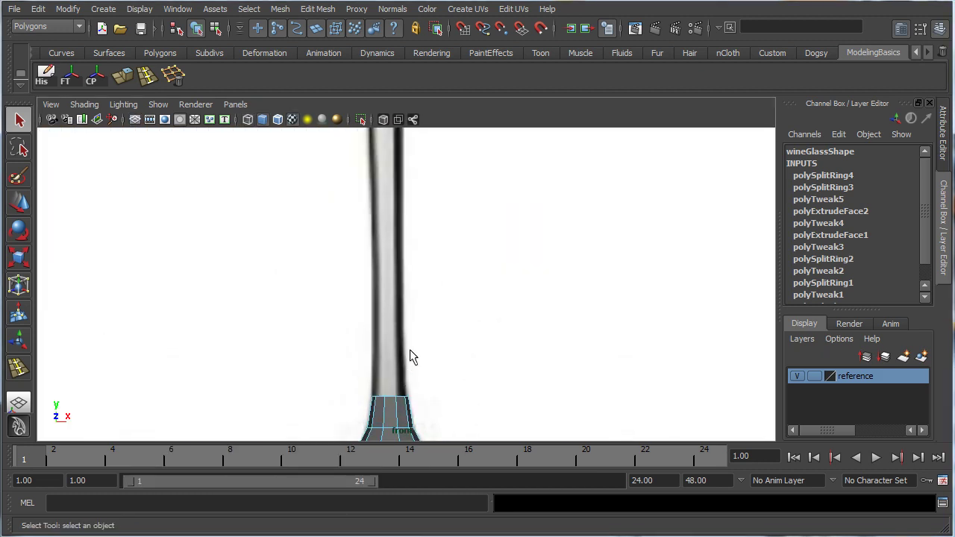
left_click(122, 80)
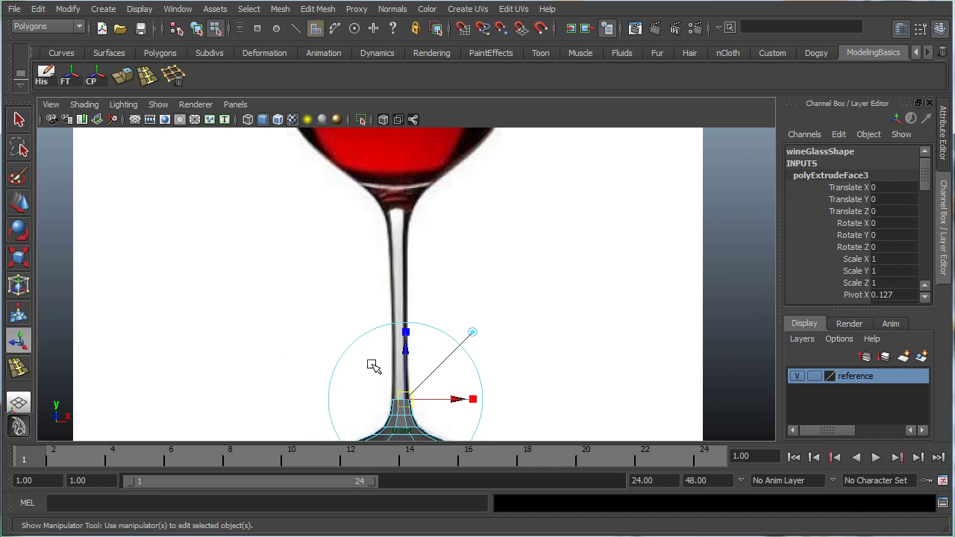
key("w")
left_click_drag(402, 350, 388, 180)
middle_click_drag(346, 239, 371, 294, "alt")
right_click_drag(370, 294, 593, 311, "alt")
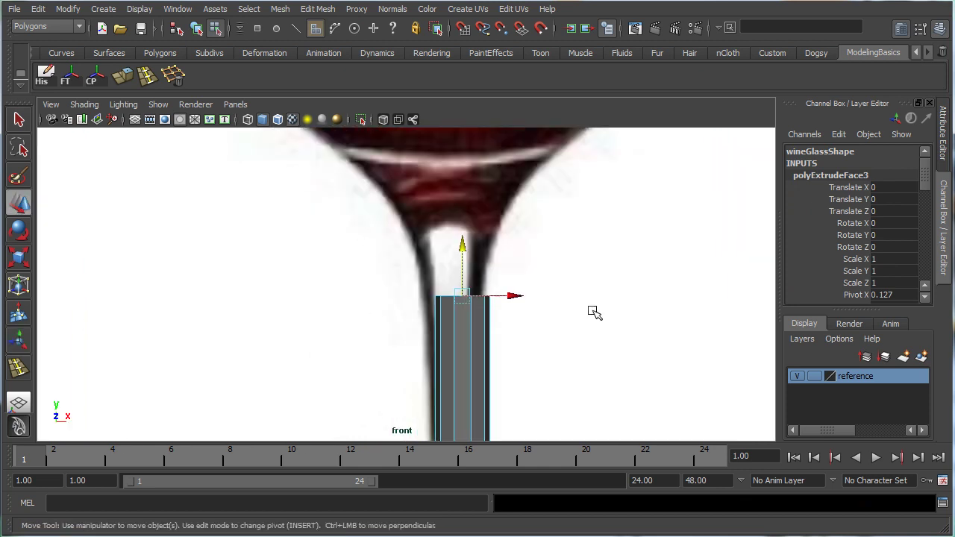
middle_click_drag(471, 269, 433, 307, "alt")
middle_click_drag(433, 340, 439, 358, "alt")
scroll(441, 360, "down", 4)
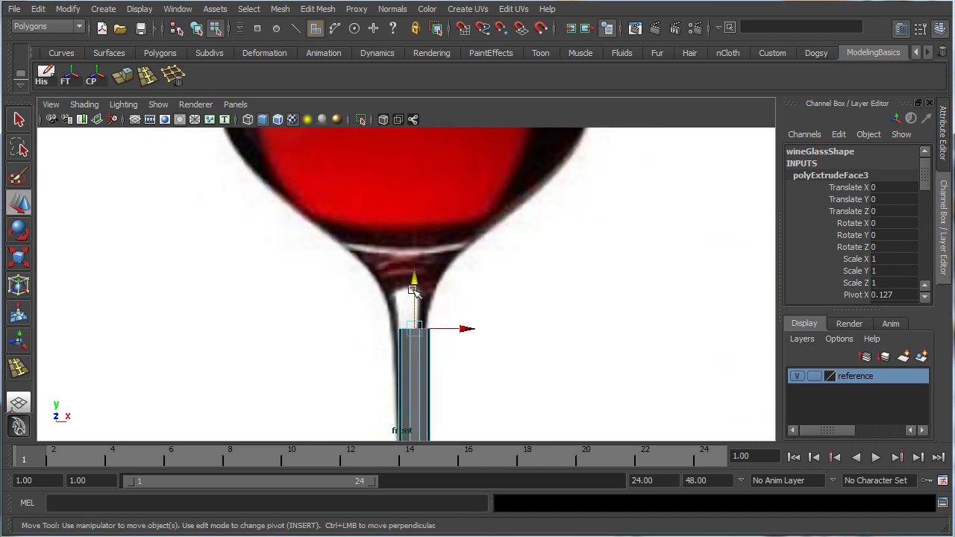
left_click_drag(412, 278, 411, 273)
middle_click_drag(476, 301, 464, 312, "alt")
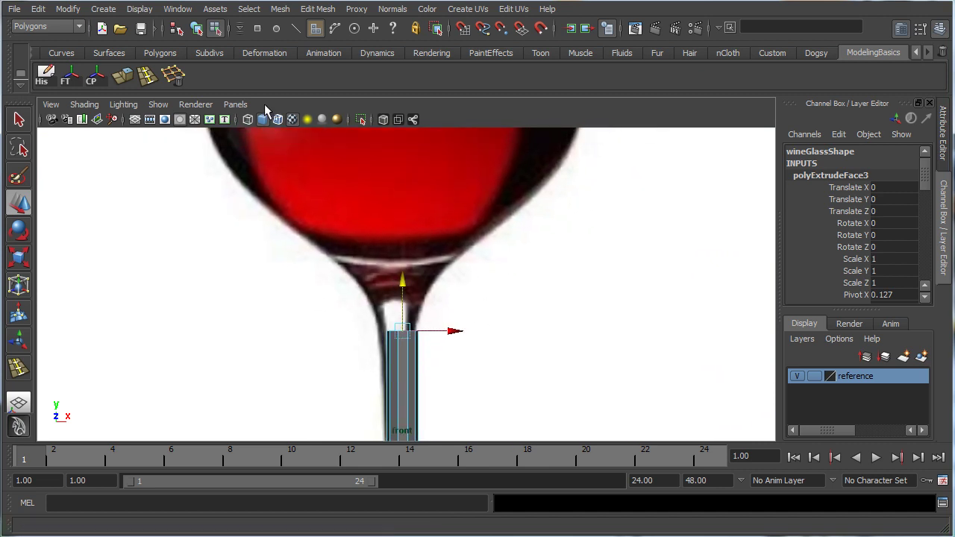
middle_click_drag(346, 293, 320, 263, "alt")
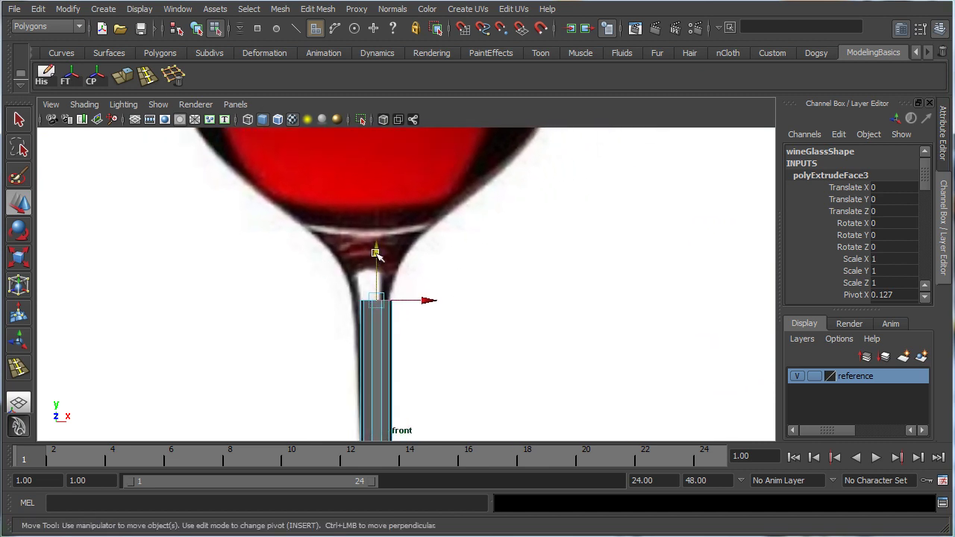
Extrude the stem's top faces up a short segment and scale them outward to follow the reference's initial flare.
left_click(123, 84)
scroll(223, 313, "up", 1)
key("w")
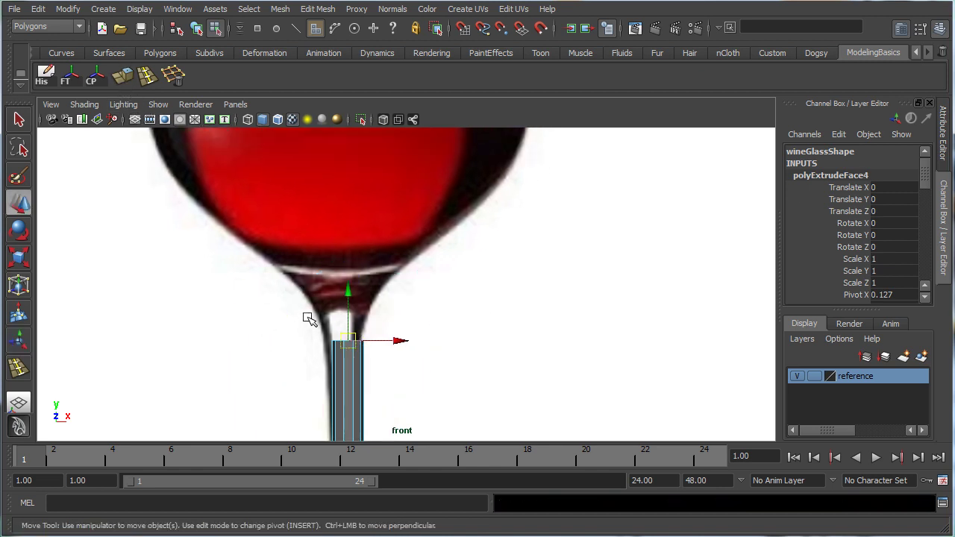
left_click_drag(347, 288, 341, 249)
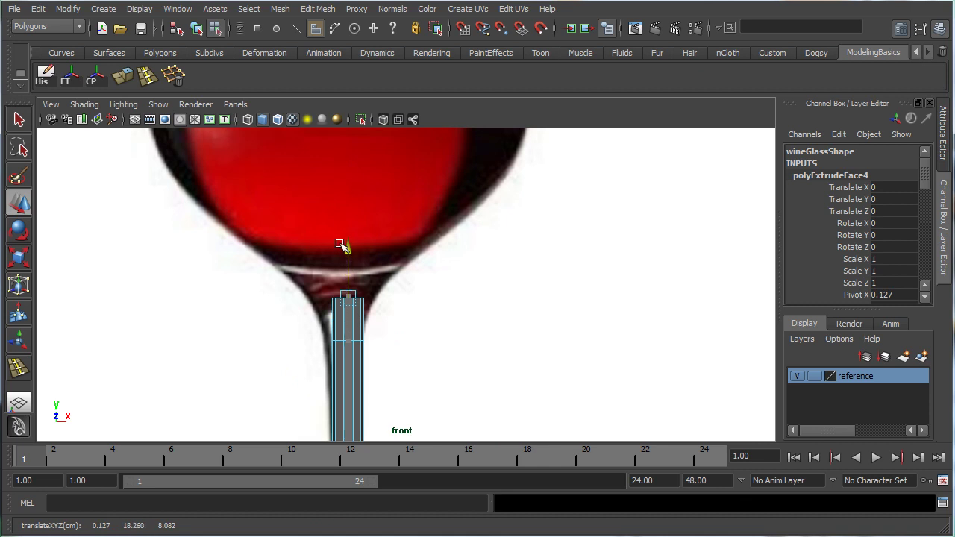
key("r")
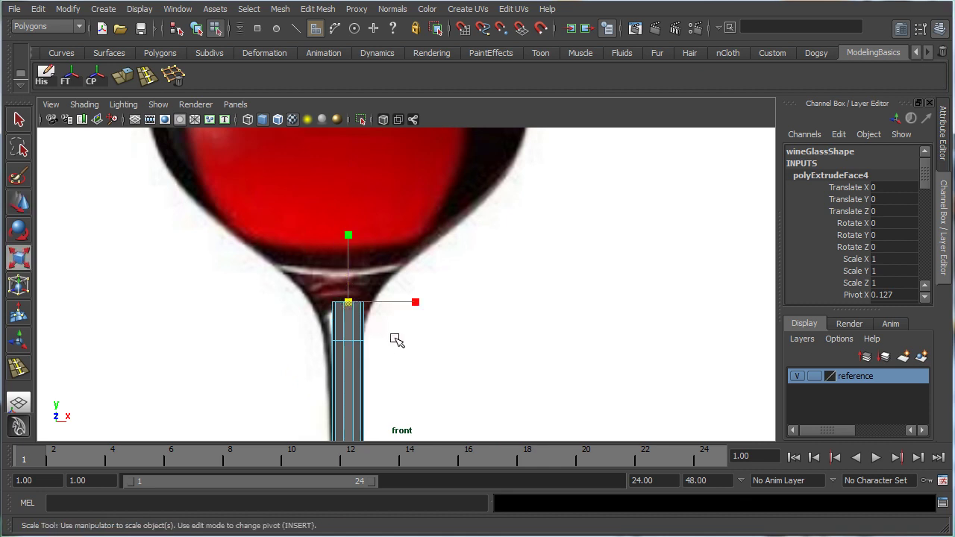
left_click_drag(347, 300, 362, 303)
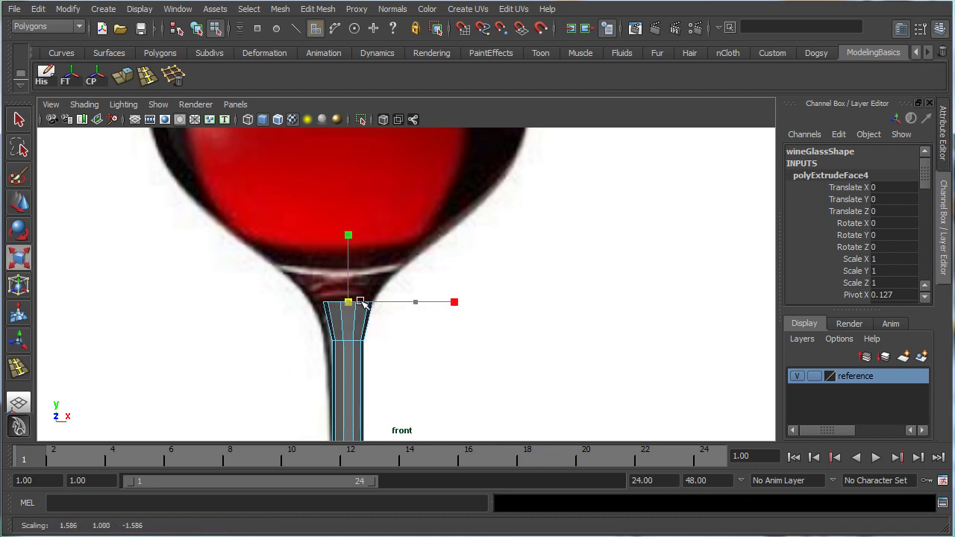
middle_click_drag(426, 323, 431, 346, "alt")
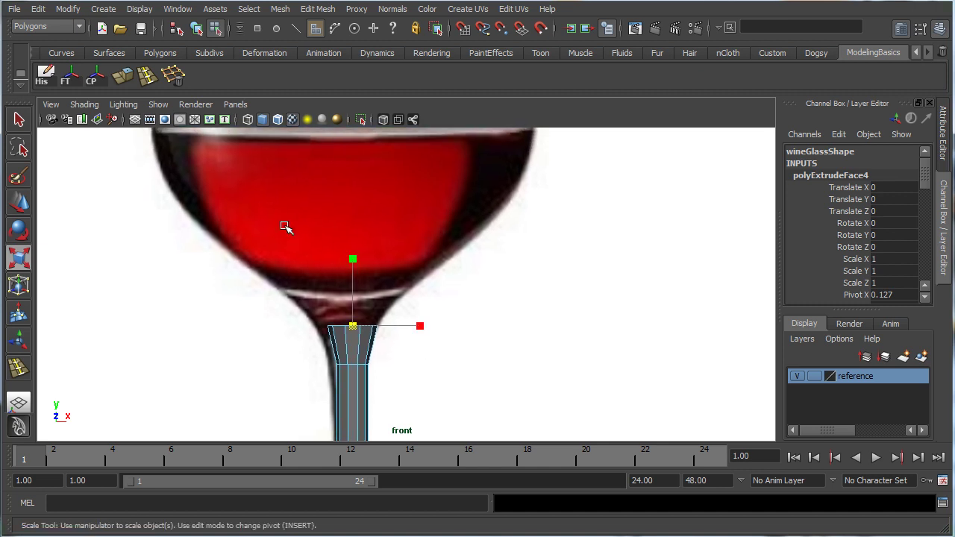
Extrude the flared top up to the white line under the wine, widen it to the bowl outline and check its smooth preview.
left_click(123, 79)
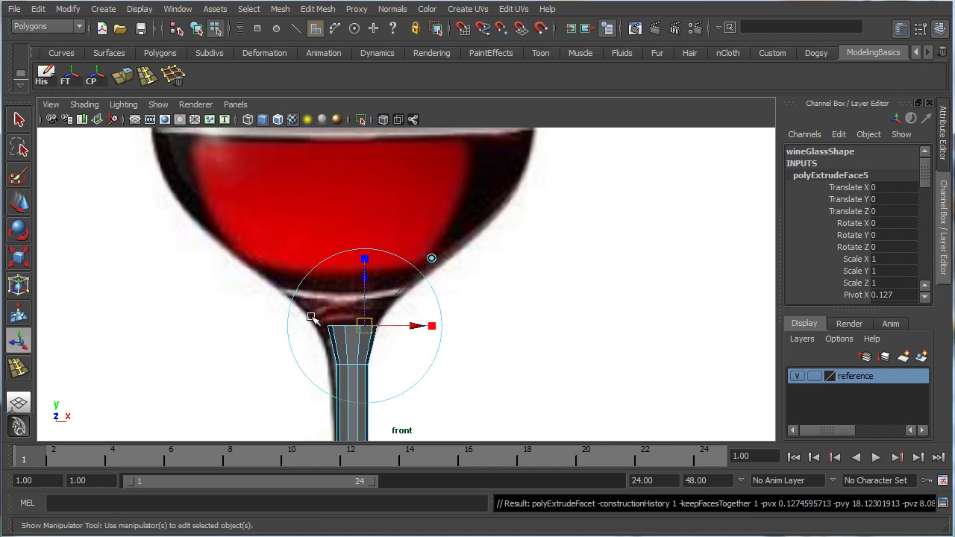
key("w")
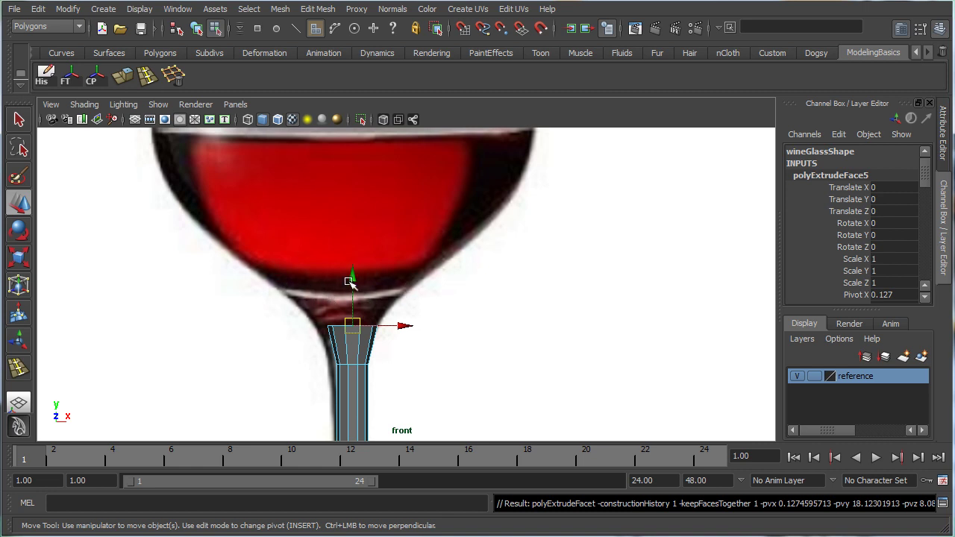
left_click_drag(352, 279, 351, 246)
key("r")
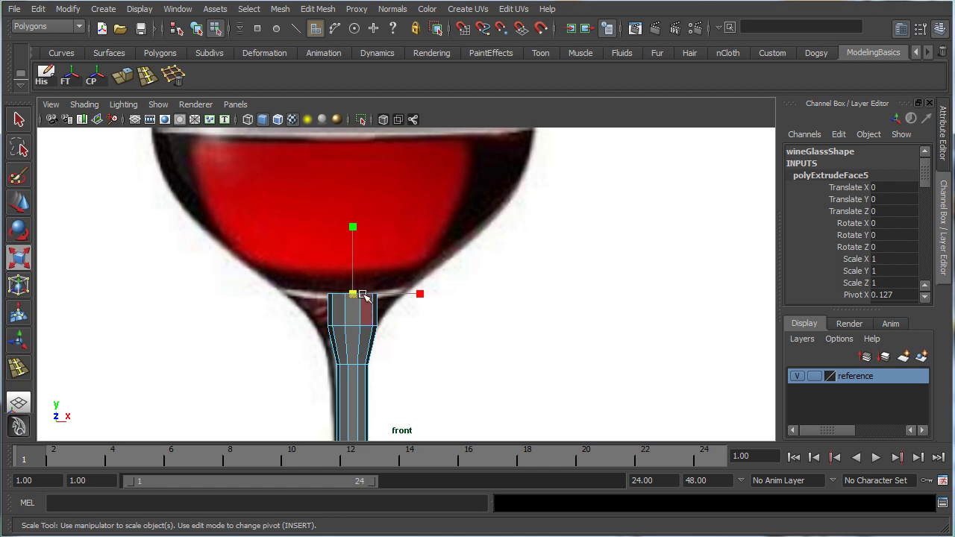
left_click_drag(363, 295, 394, 291)
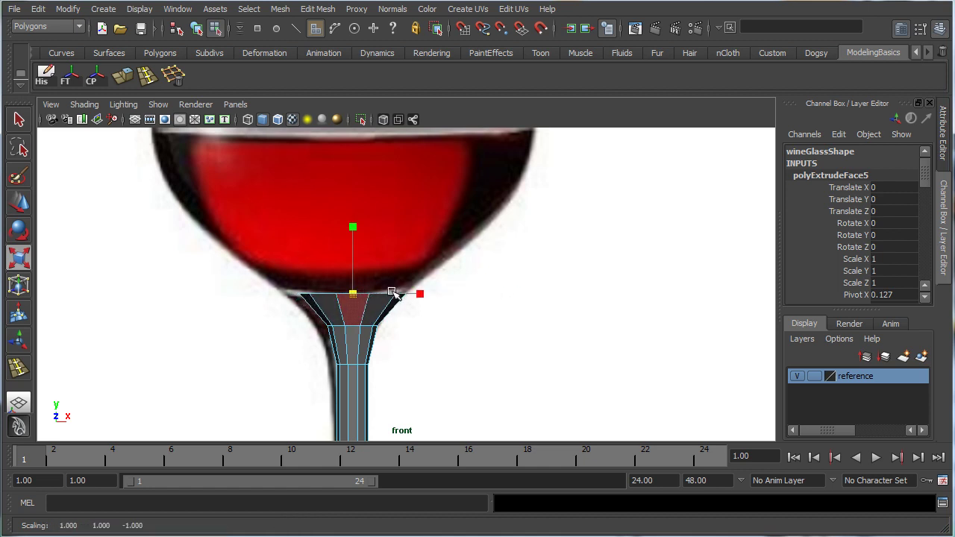
key("3")
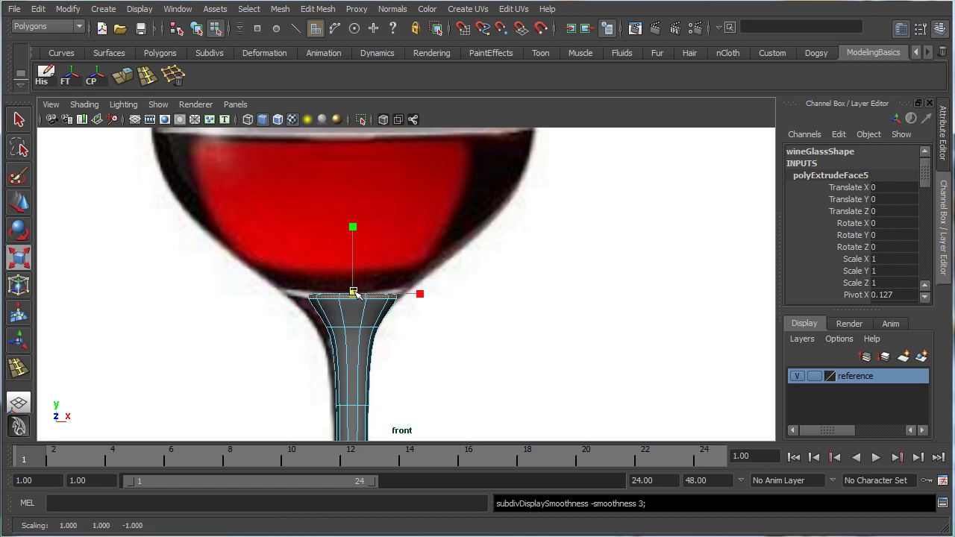
key("1")
Show the flared top in the perspective view and select the wine glass in object mode.
middle_click_drag(295, 294, 250, 308, "alt")
key("space")
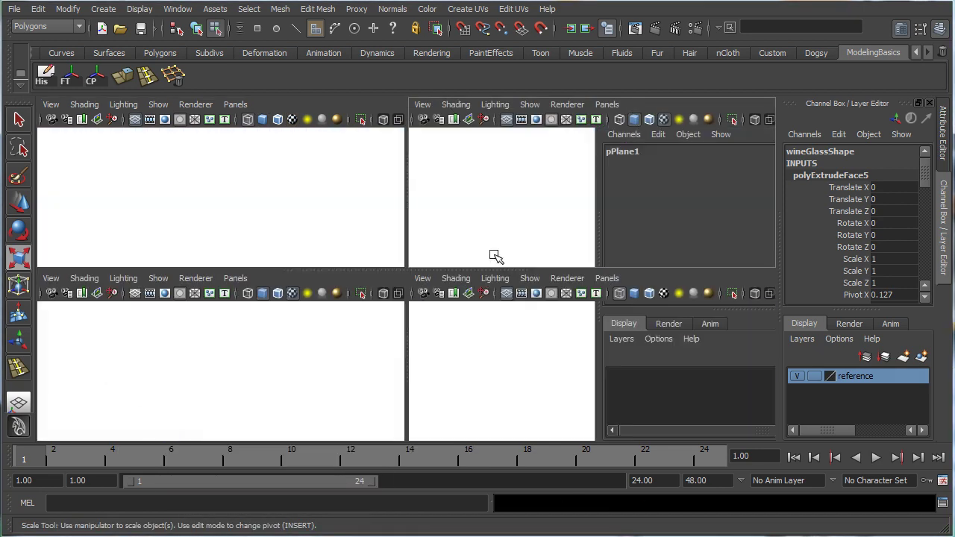
key("space")
left_click_drag(473, 311, 288, 267, "alt")
right_click_drag(288, 267, 420, 305, "alt")
left_click_drag(266, 331, 346, 326, "alt")
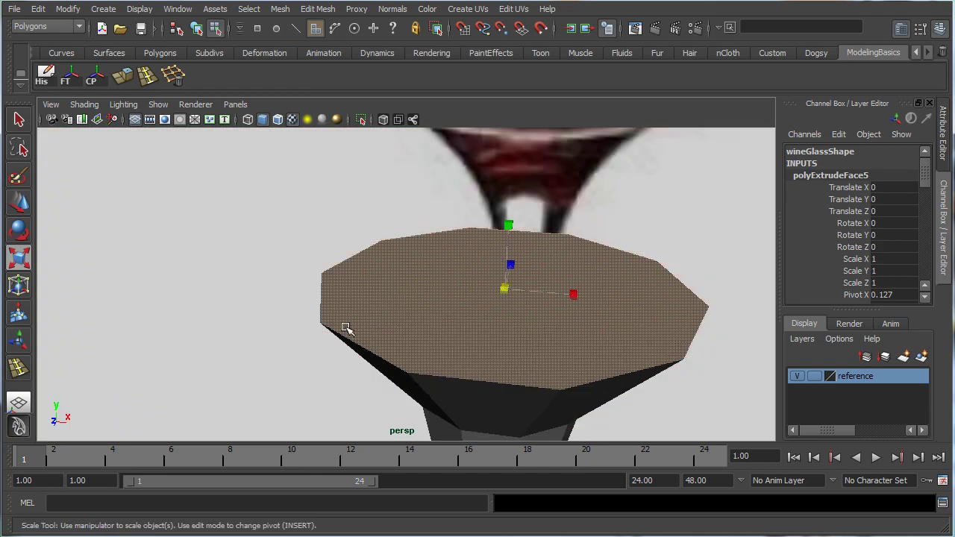
left_click(360, 325)
key("q")
left_click(367, 327)
right_click(366, 327)
left_click(245, 244)
right_click_drag(245, 244, 302, 225)
left_click(474, 300)
Examine the modelled stem and flared top against the wine glass reference image in the perspective view.
scroll(427, 239, "down", 10)
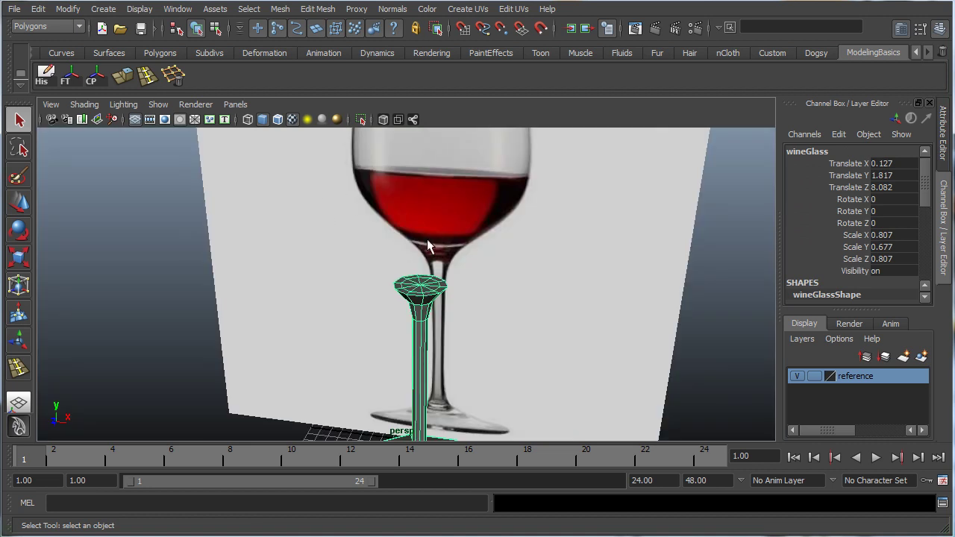
middle_click_drag(409, 276, 385, 335, "alt")
scroll(396, 308, "up", 3)
left_click(156, 279)
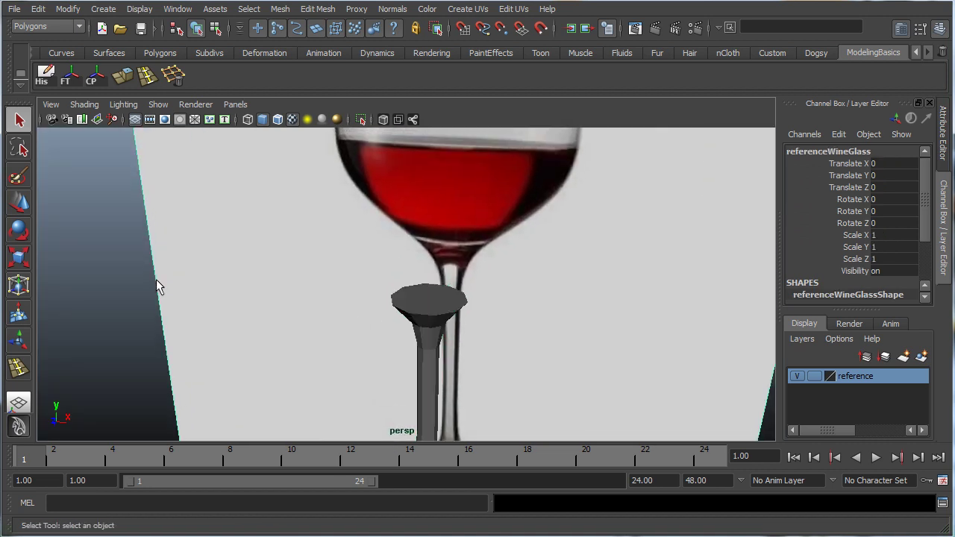
middle_click_drag(405, 203, 380, 151, "alt")
scroll(398, 229, "up", 3)
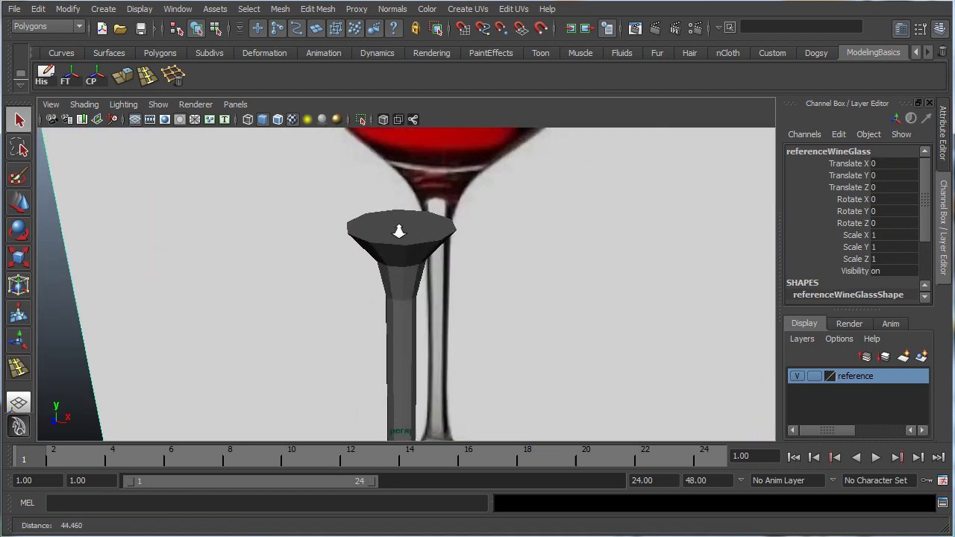
middle_click_drag(177, 192, 233, 290, "alt")
scroll(233, 290, "down", 10)
middle_click_drag(320, 269, 294, 276, "alt")
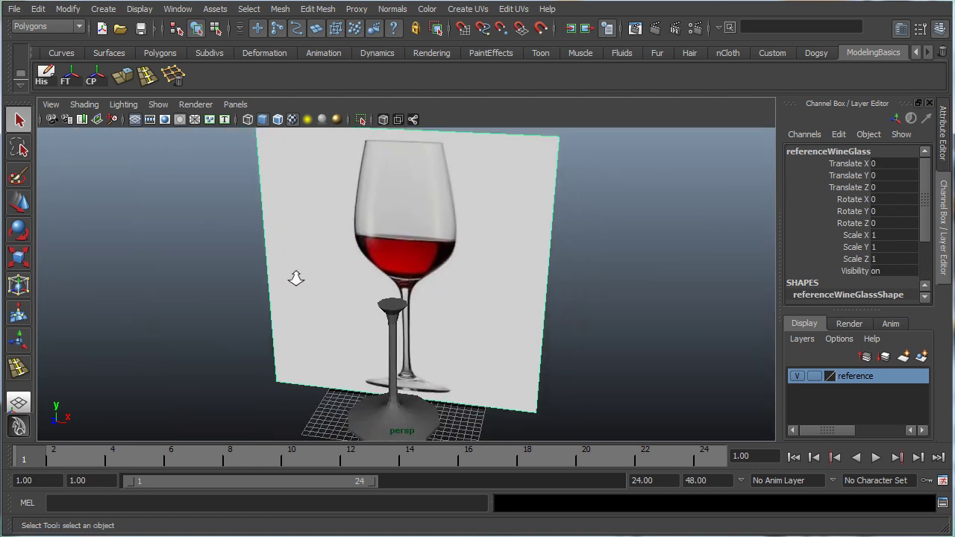
Set the reference layer's display type to R, keeping the layer visible, and clear the current selection.
scroll(295, 277, "up", 7)
middle_click_drag(384, 344, 428, 302, "alt")
left_click(812, 377)
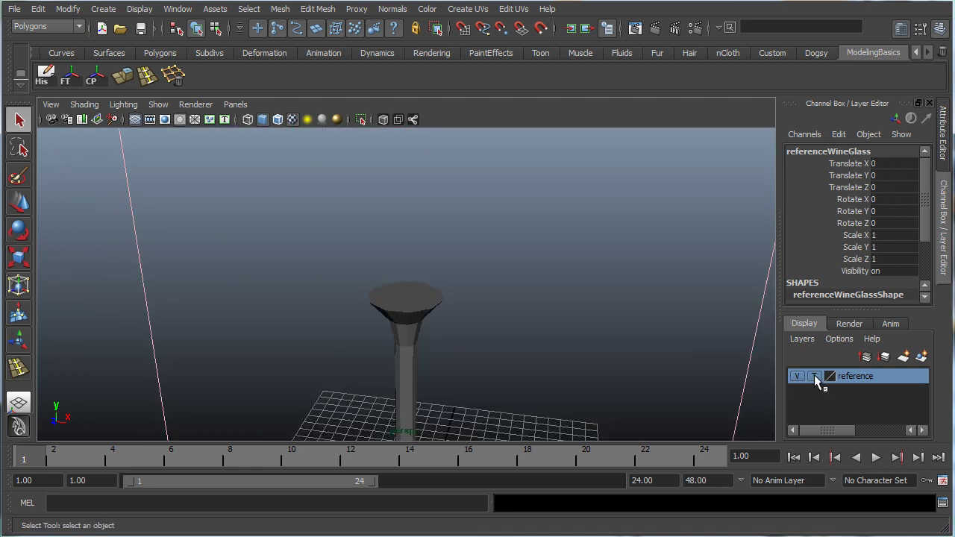
left_click(814, 375)
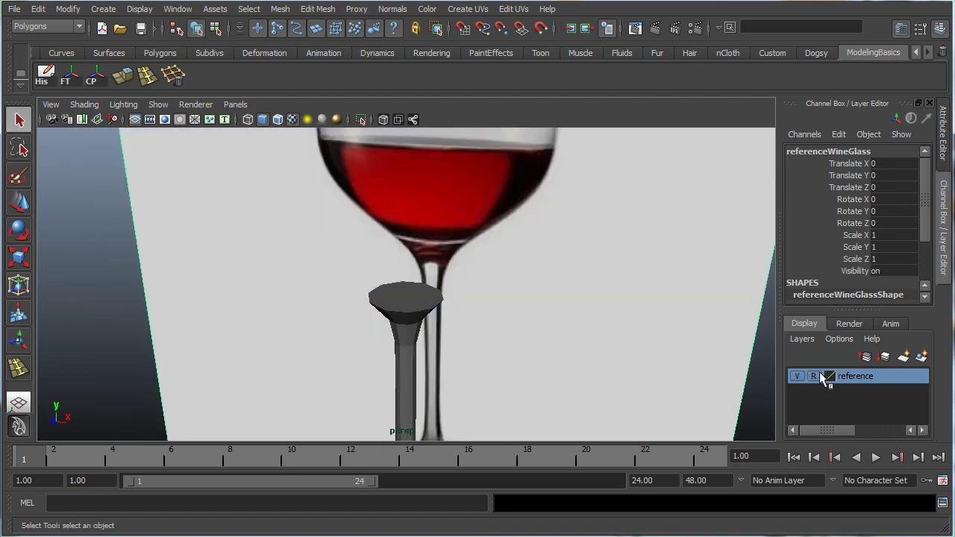
left_click(796, 376)
left_click(798, 375)
left_click(815, 377)
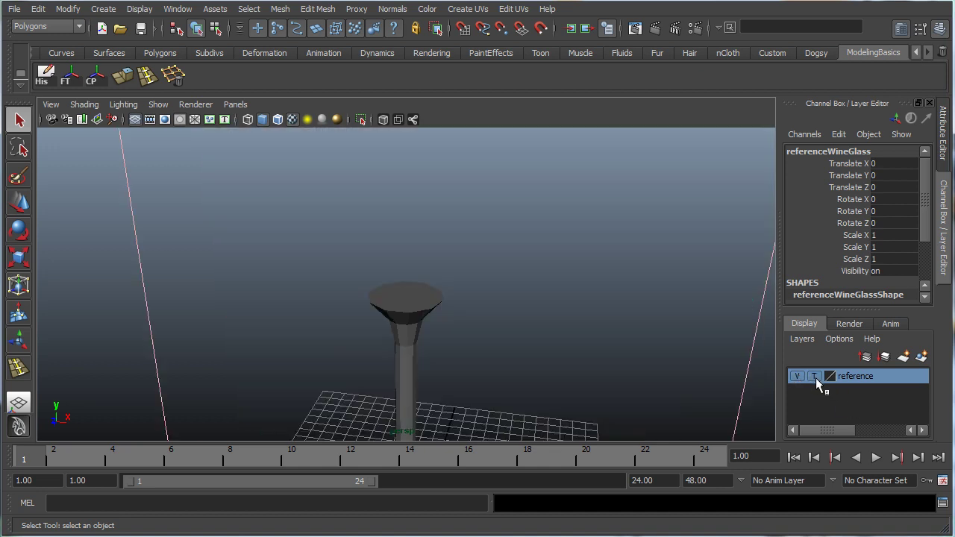
left_click(814, 376)
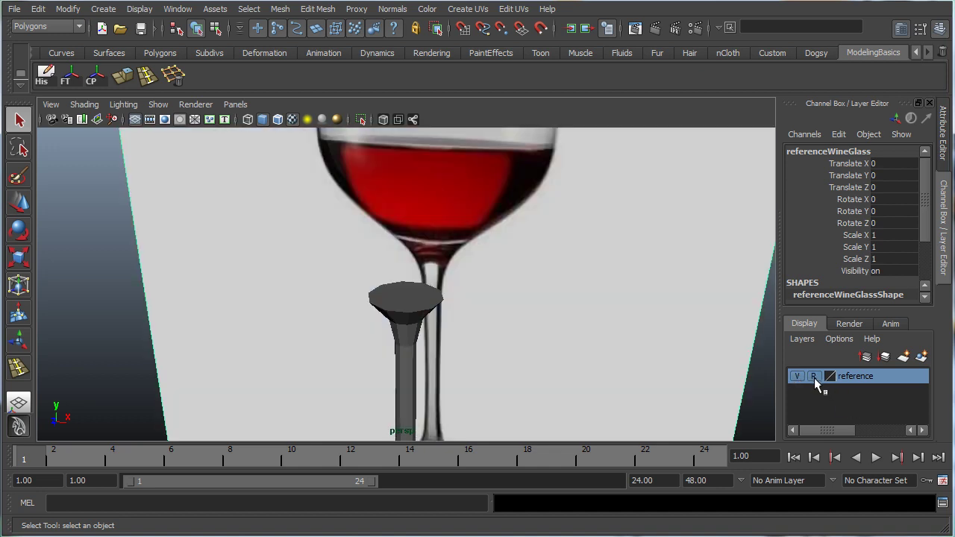
left_click(110, 295)
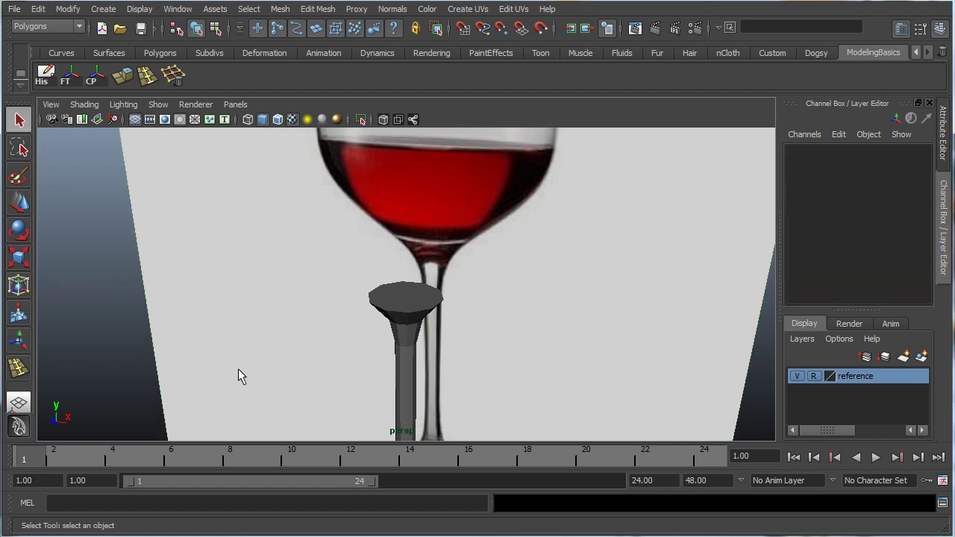
Select the wine glass in object mode and frame its flared top face in the perspective view.
left_click_drag(208, 364, 497, 339, "alt")
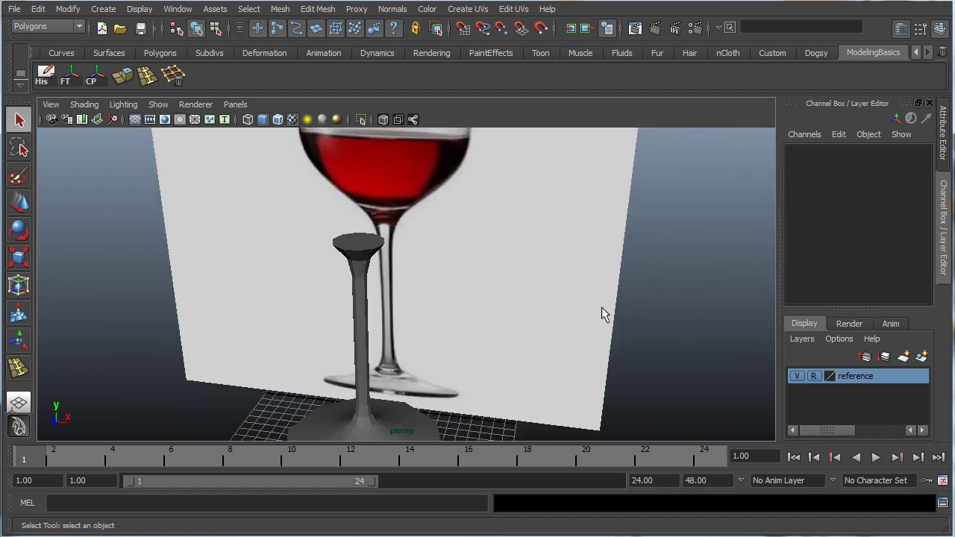
right_click_drag(462, 272, 571, 291, "alt")
middle_click_drag(570, 291, 682, 339, "alt")
right_click_drag(309, 240, 462, 231, "alt")
middle_click_drag(463, 231, 400, 299, "alt")
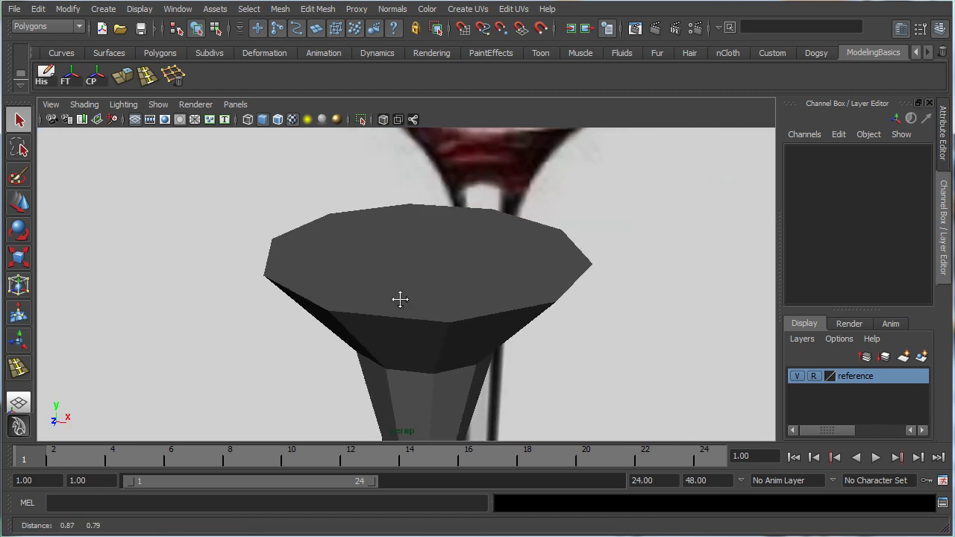
right_click_drag(400, 299, 411, 258, "alt")
left_click(414, 290)
right_click_drag(273, 305, 472, 302, "alt")
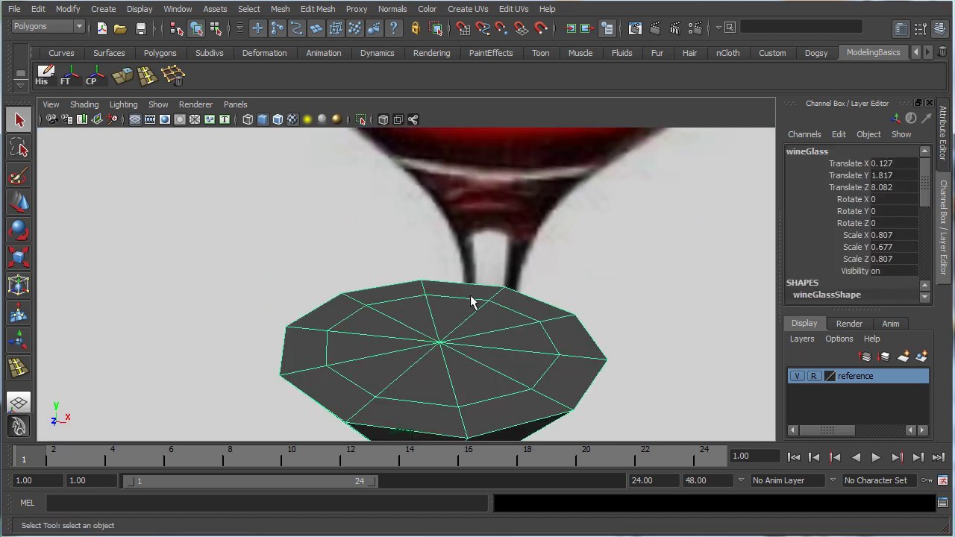
middle_click_drag(452, 318, 428, 262, "alt")
right_click_drag(350, 275, 413, 287, "alt")
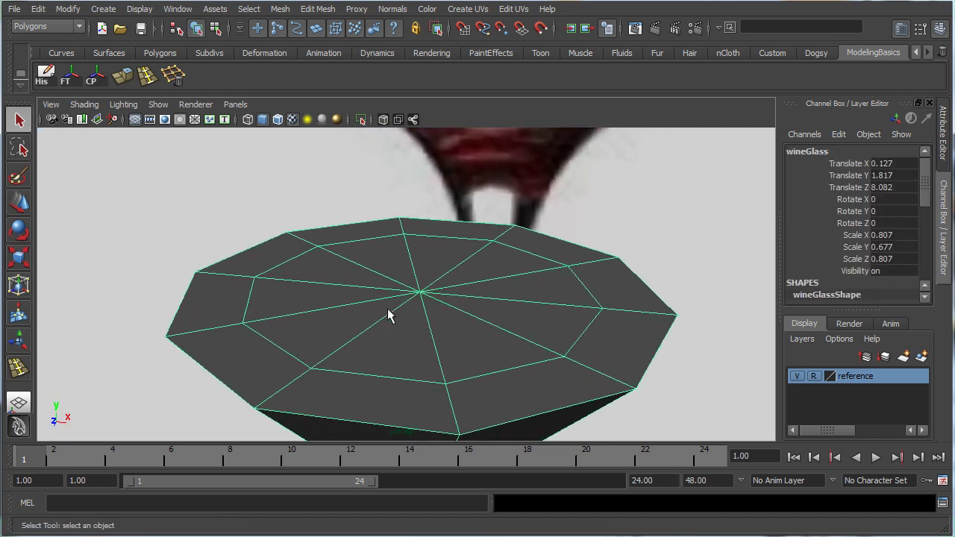
Scale the inner edge loop on the flared top outward to sit just inside the rim, and deselect it.
right_click_drag(340, 335, 291, 323)
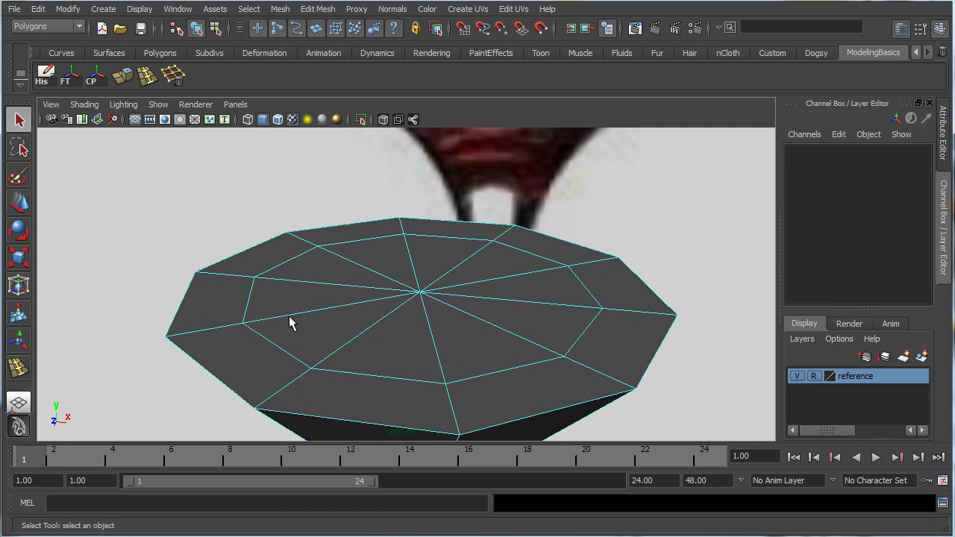
left_click(280, 355)
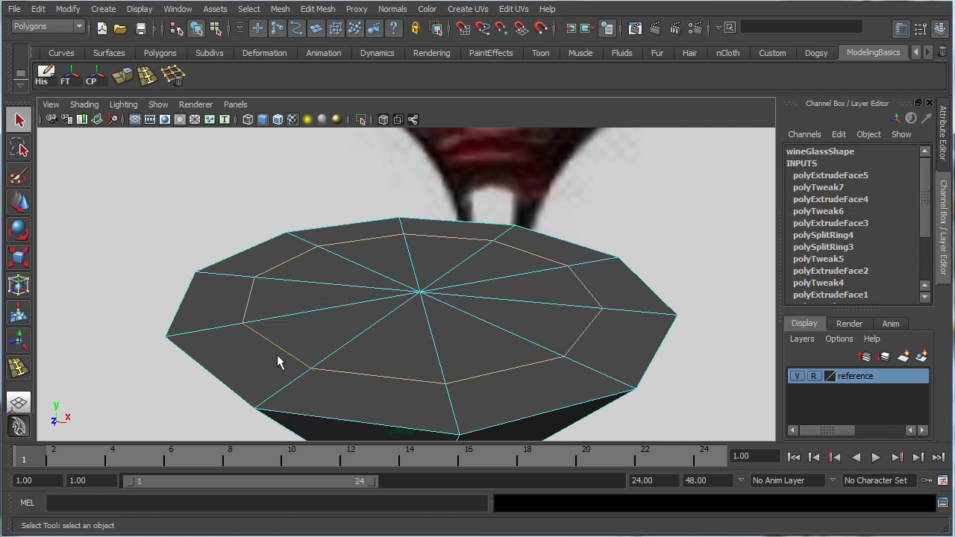
key("r")
left_click(419, 292)
left_click_drag(419, 293, 497, 328)
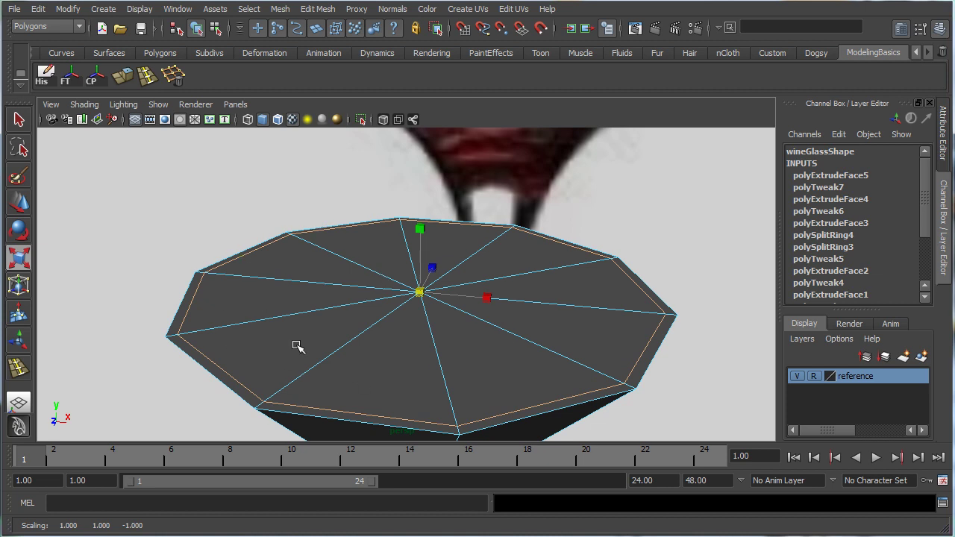
middle_click_drag(306, 355, 289, 330, "alt")
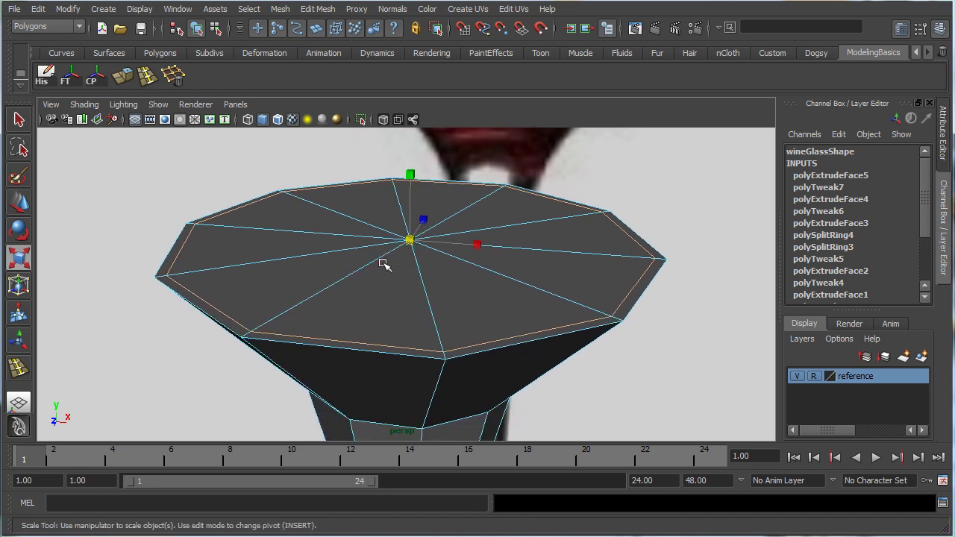
middle_click_drag(423, 273, 380, 265, "alt")
middle_click_drag(446, 181, 471, 265, "alt")
key("q")
right_click_drag(447, 275, 188, 364, "alt")
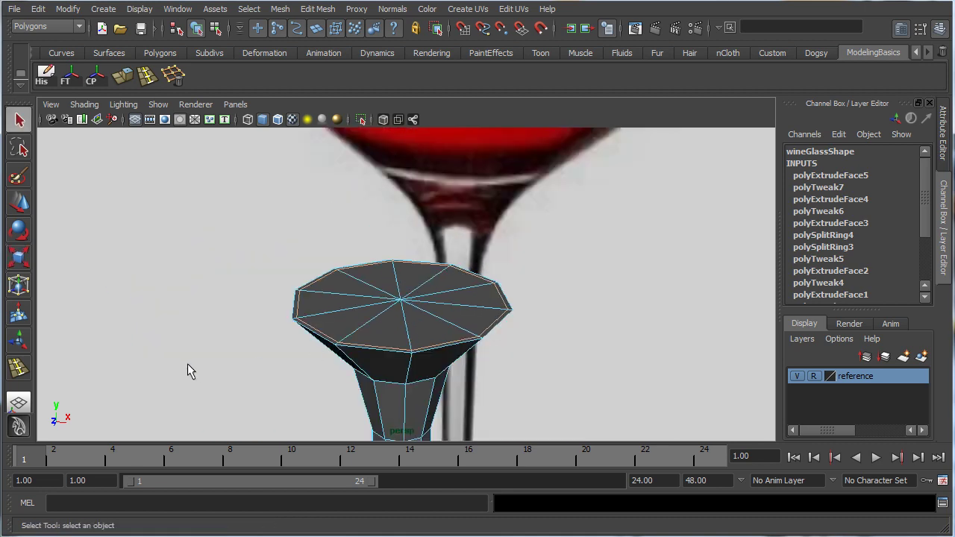
right_click_drag(240, 343, 91, 348, "alt")
left_click(105, 348)
Switch the wine glass to face selection for its flared top.
scroll(299, 326, "up", 10)
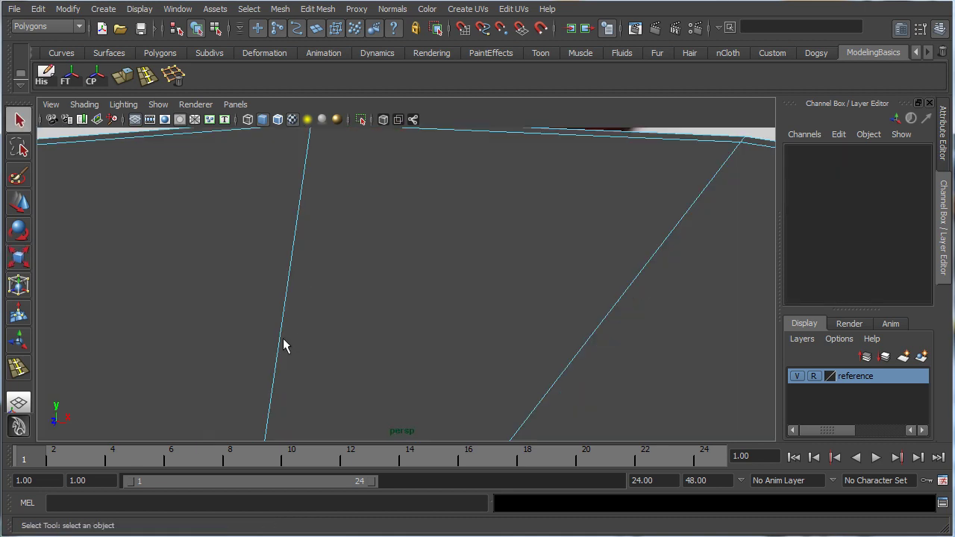
scroll(283, 338, "down", 5)
middle_click_drag(283, 338, 320, 314, "alt")
right_click(308, 302)
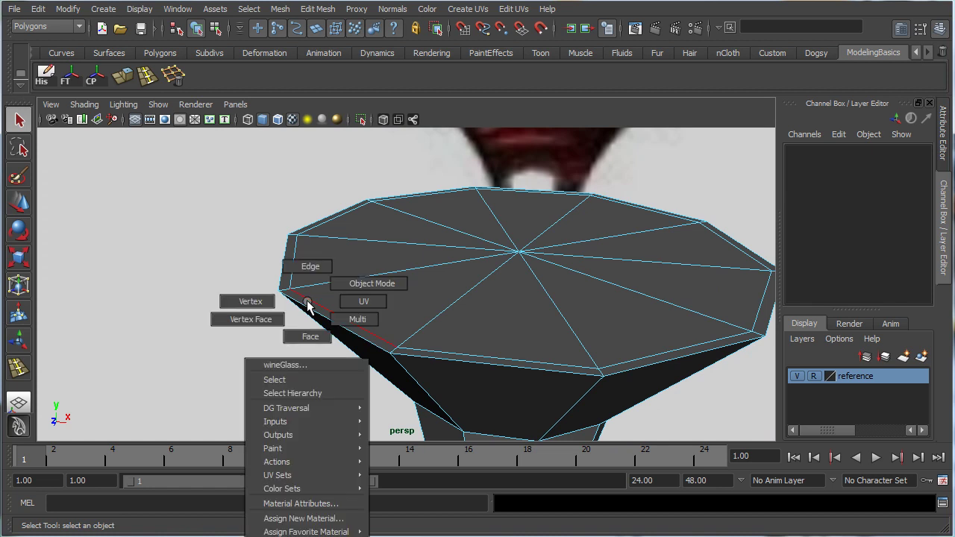
left_click(310, 335)
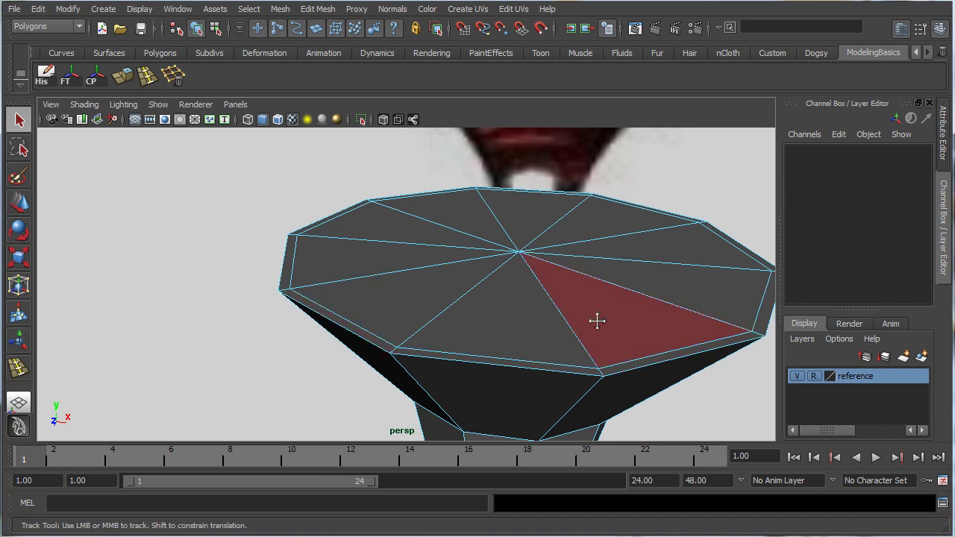
middle_click_drag(597, 321, 583, 321, "alt")
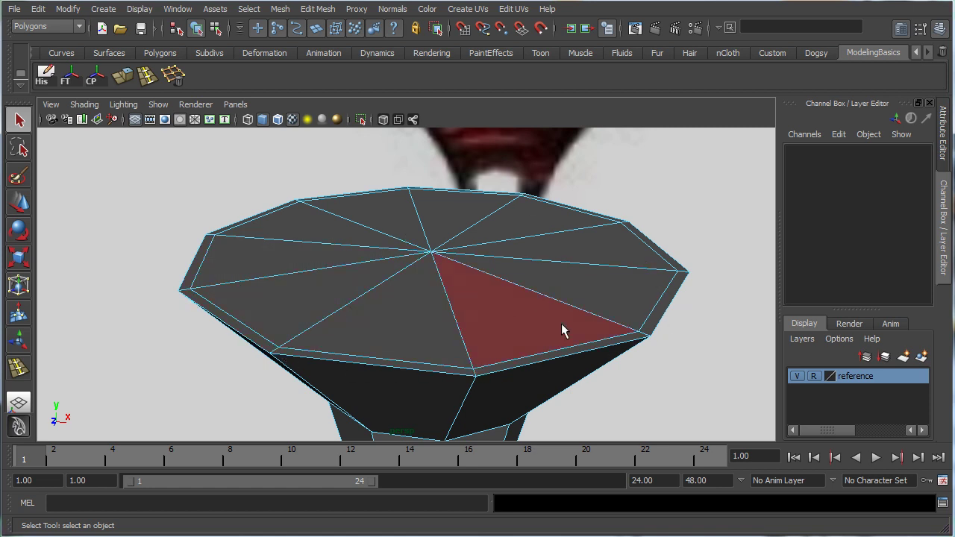
mouse_move(440, 305)
middle_mouse_down("alt")
mouse_move(447, 328)
mouse_move(441, 311)
middle_mouse_up("alt")
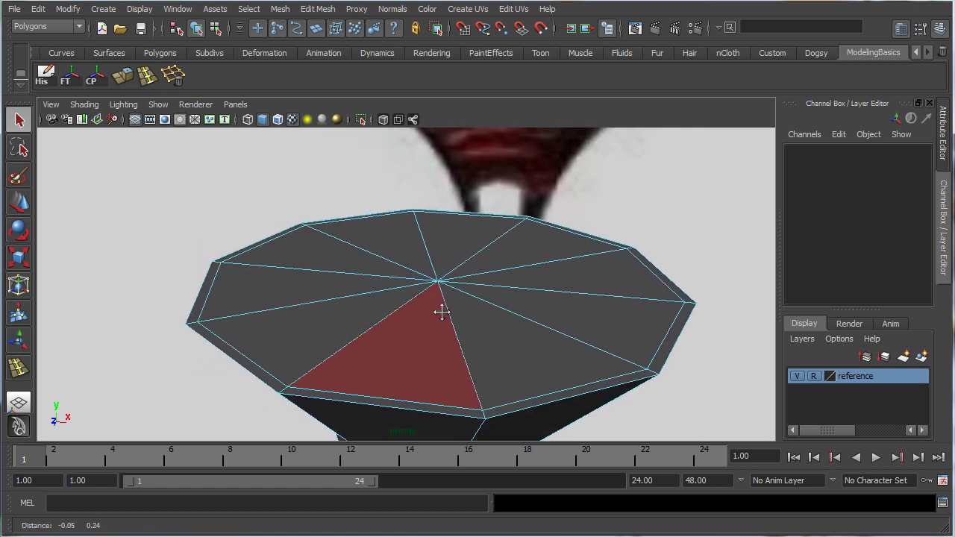
Add the Select Edge Ring Tool to the ModelingBasics shelf and activate it.
left_click(249, 9)
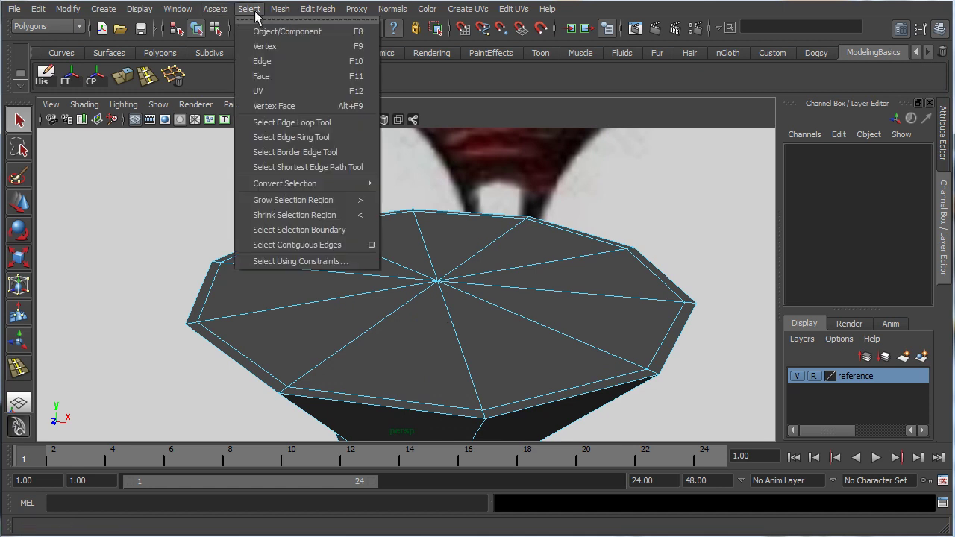
left_click(305, 139, "ctrl+shift")
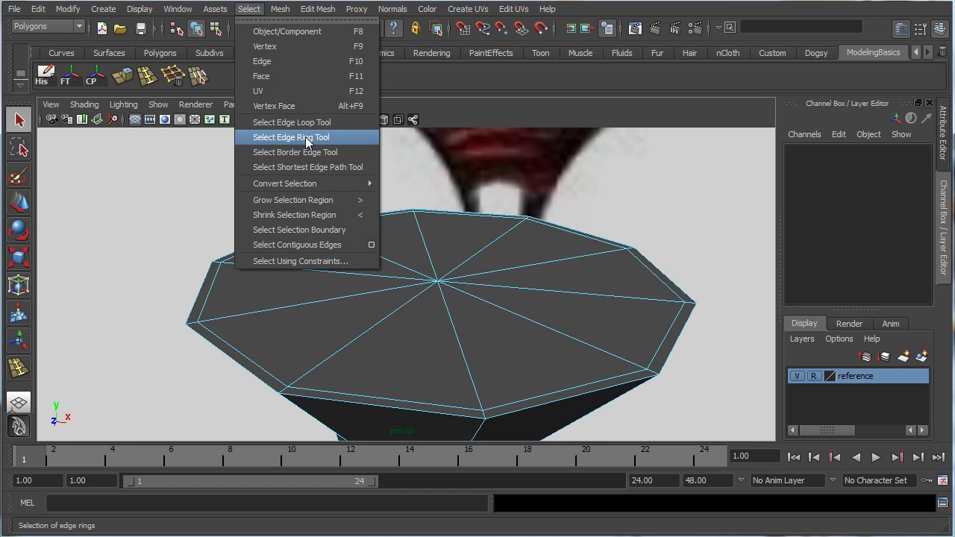
left_click(214, 89)
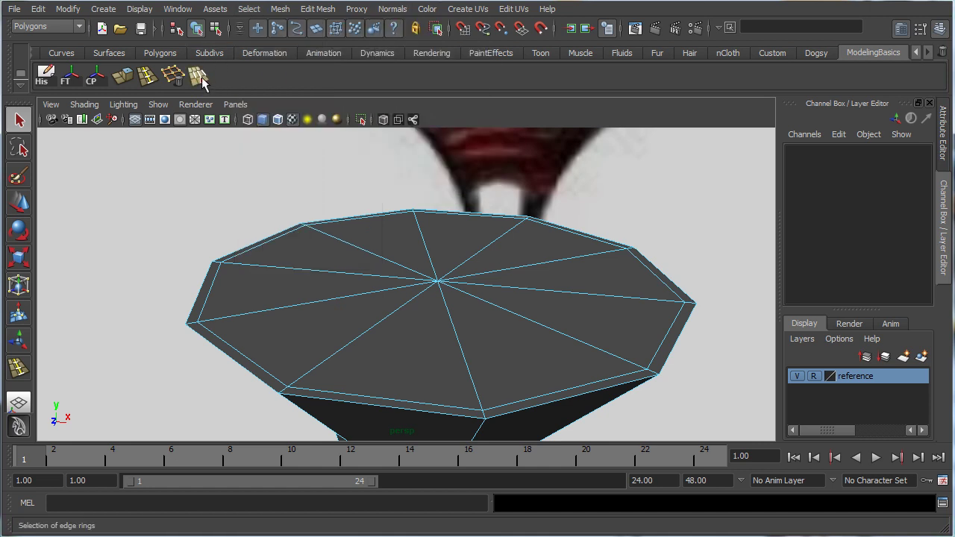
left_click(210, 84)
Select the edge ring across the narrow rim of the flared top and convert it to a face selection.
middle_click_drag(227, 302, 232, 280, "alt")
right_click_drag(232, 281, 256, 279, "alt")
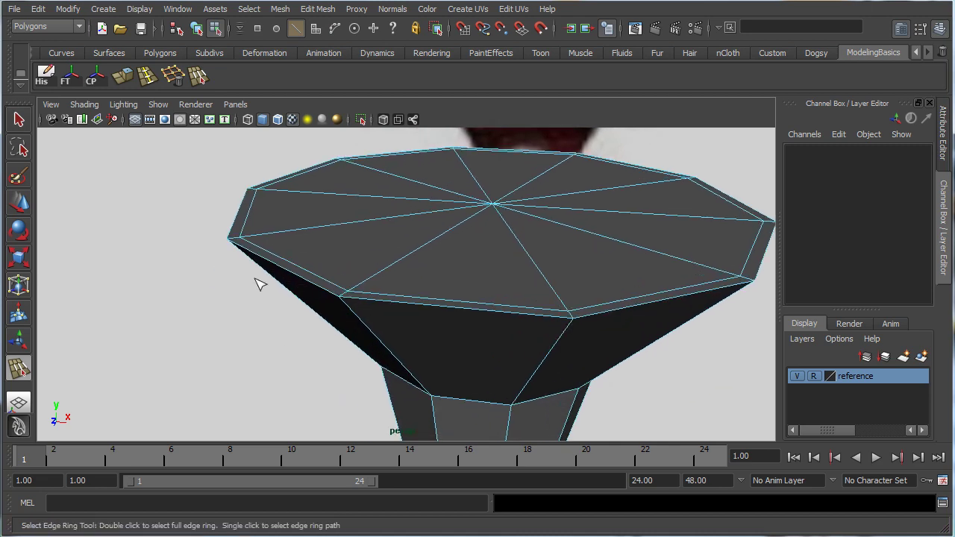
left_click_drag(255, 278, 242, 281, "alt")
left_click(207, 280)
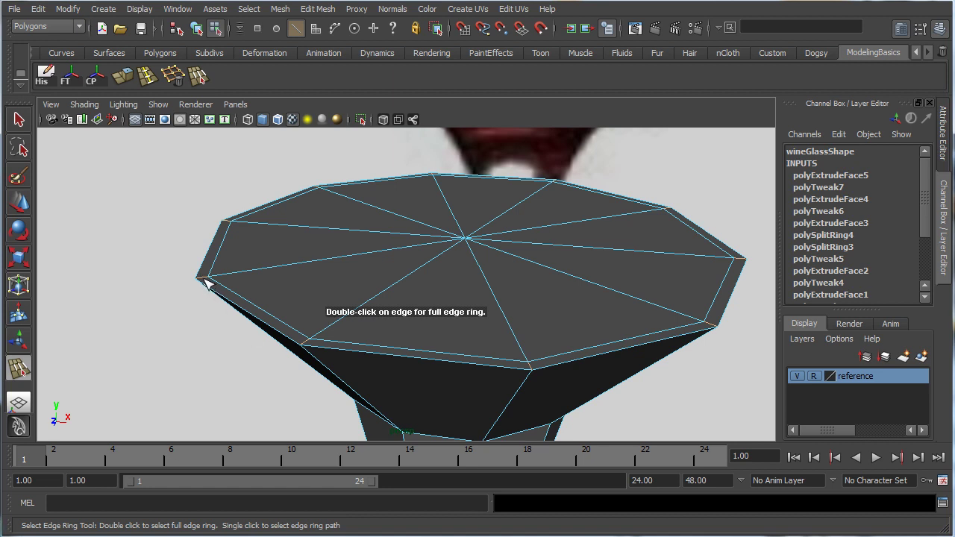
right_click_drag(206, 281, 200, 353, "ctrl")
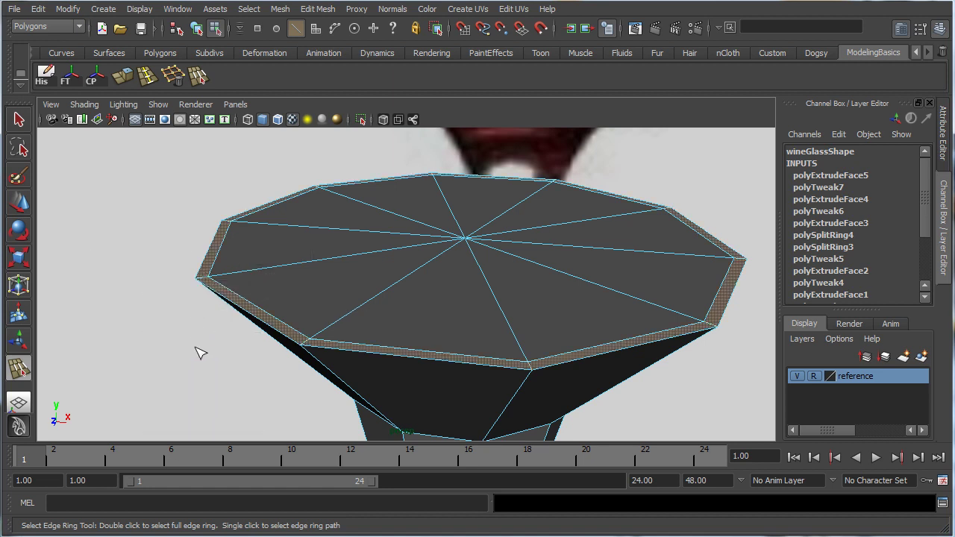
key("q")
Examine the selected rim faces and the stem against the reference in the perspective and orthographic views.
left_click_drag(395, 252, 304, 300, "alt")
key("space")
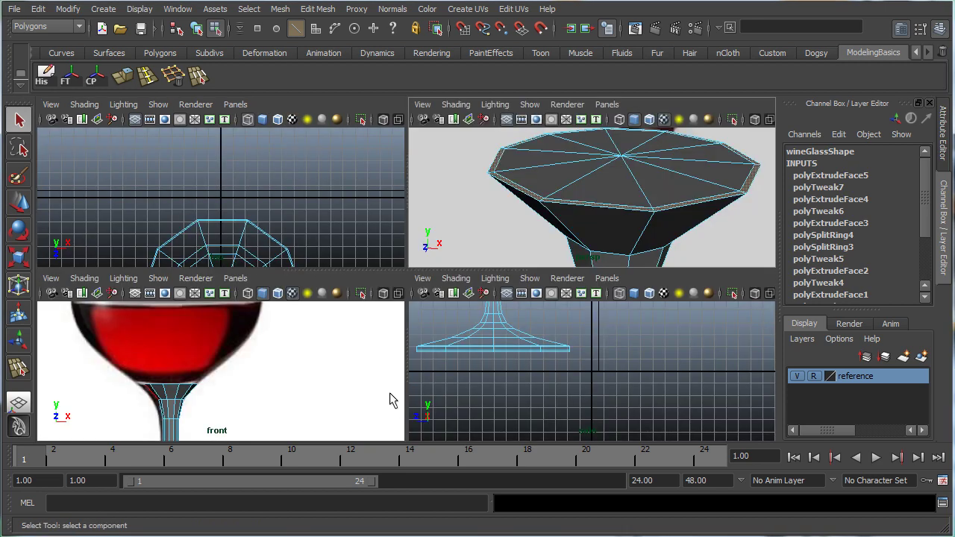
left_click_drag(684, 196, 646, 225, "alt")
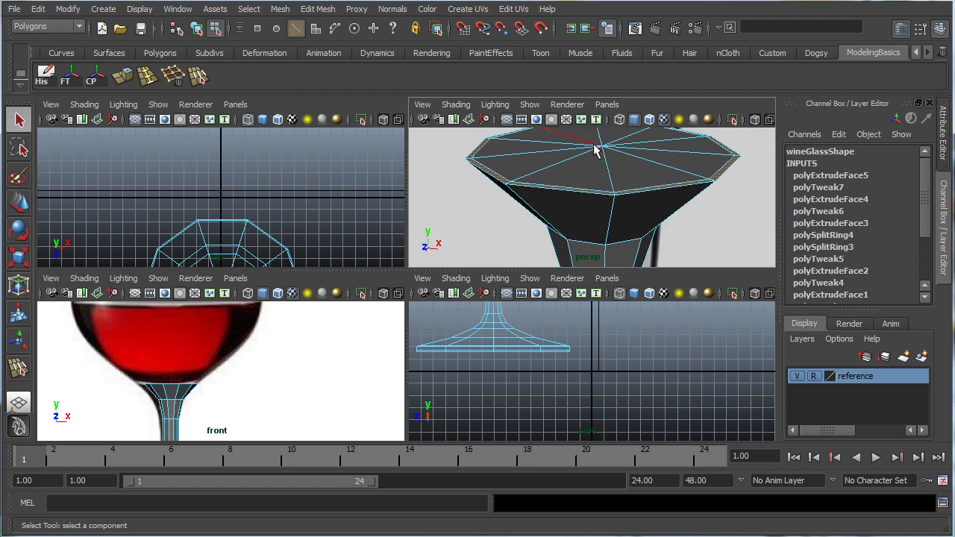
left_click_drag(612, 183, 571, 238, "alt")
middle_click_drag(572, 238, 594, 198, "alt")
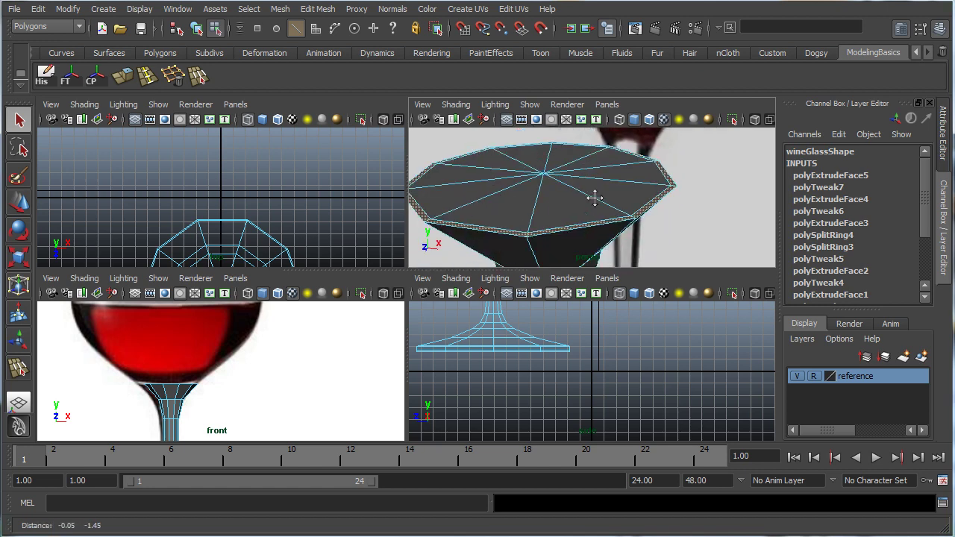
middle_click_drag(478, 215, 585, 194, "alt")
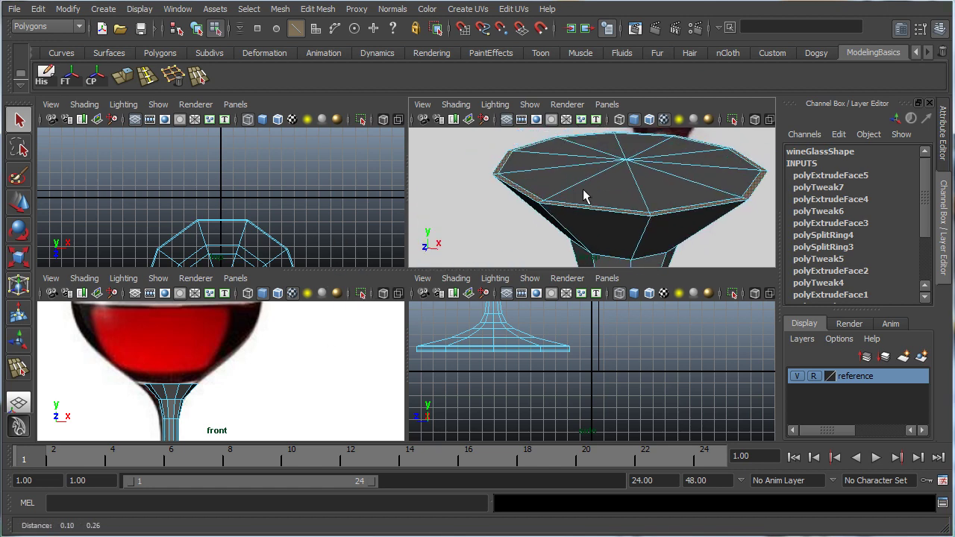
middle_click_drag(259, 426, 311, 345, "alt")
right_click_drag(310, 345, 282, 363, "alt")
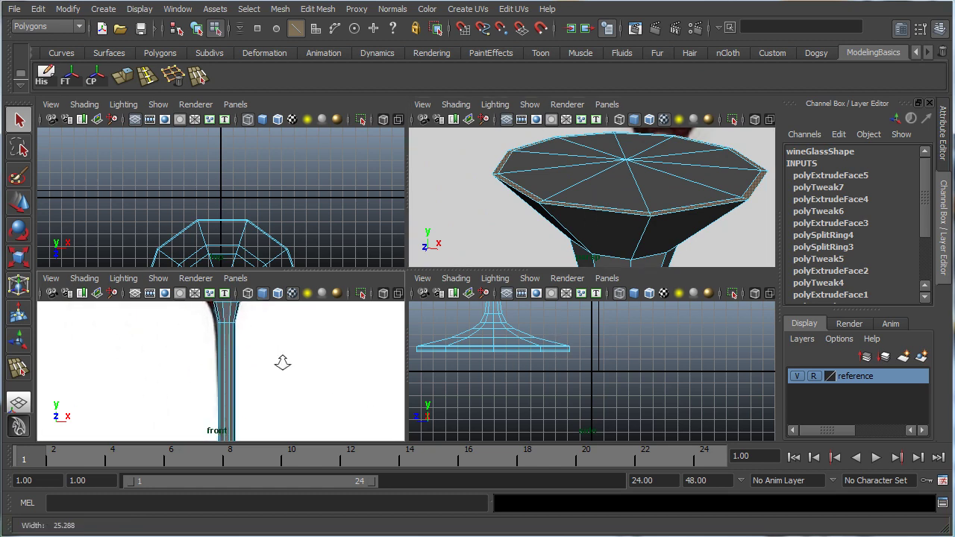
middle_click_drag(256, 384, 225, 355, "alt")
middle_click_drag(420, 381, 449, 376, "alt")
left_click_drag(647, 222, 596, 216, "alt")
right_click_drag(543, 195, 613, 195, "alt")
middle_click_drag(612, 195, 632, 214, "alt")
right_click_drag(601, 212, 614, 212, "alt")
key("space")
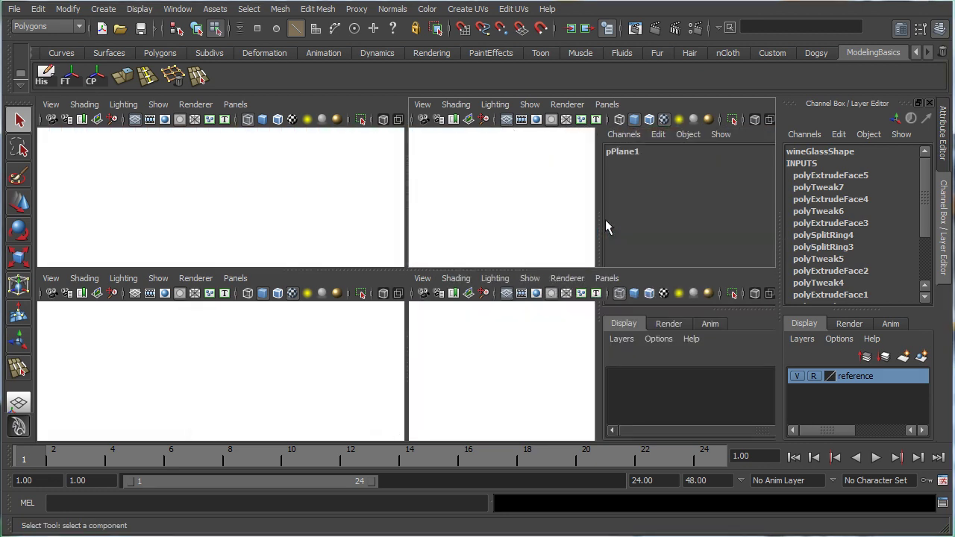
right_click_drag(404, 307, 420, 296, "alt")
left_click_drag(420, 296, 387, 343, "alt")
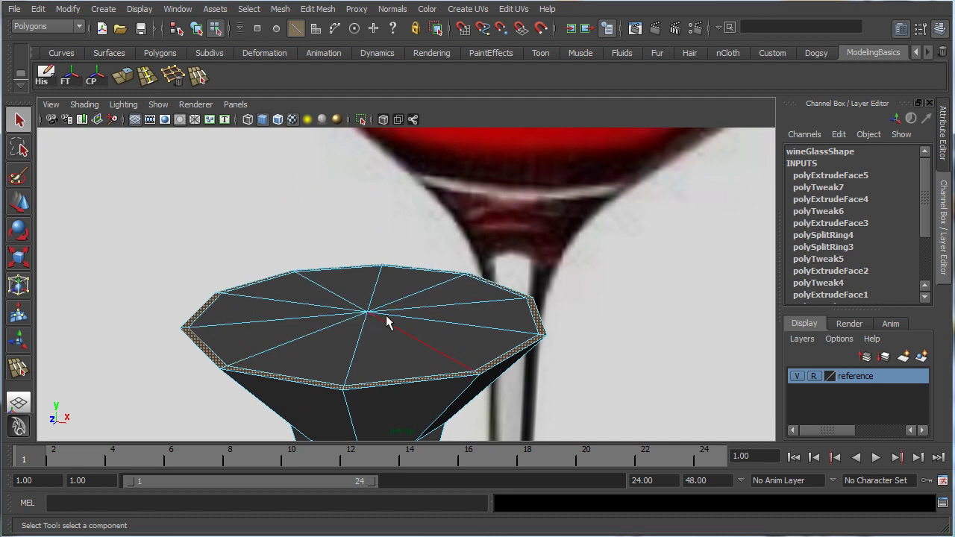
In the front view, extrude the rim faces, raise them to about 20.7 cm, and widen them to follow the reference bowl.
key("space")
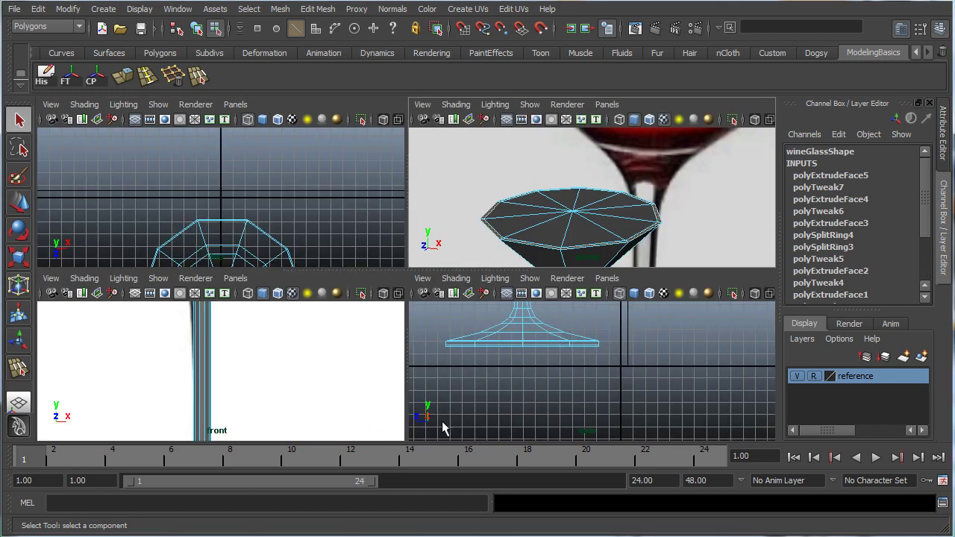
middle_click_drag(541, 377, 643, 428, "alt")
middle_click_drag(257, 357, 283, 437, "alt")
scroll(293, 381, "down", 3)
mouse_move(296, 363)
middle_mouse_down("alt")
mouse_move(312, 415)
mouse_move(313, 362)
middle_mouse_up("alt")
key("space")
scroll(399, 331, "up", 2)
middle_click_drag(471, 298, 446, 322, "alt")
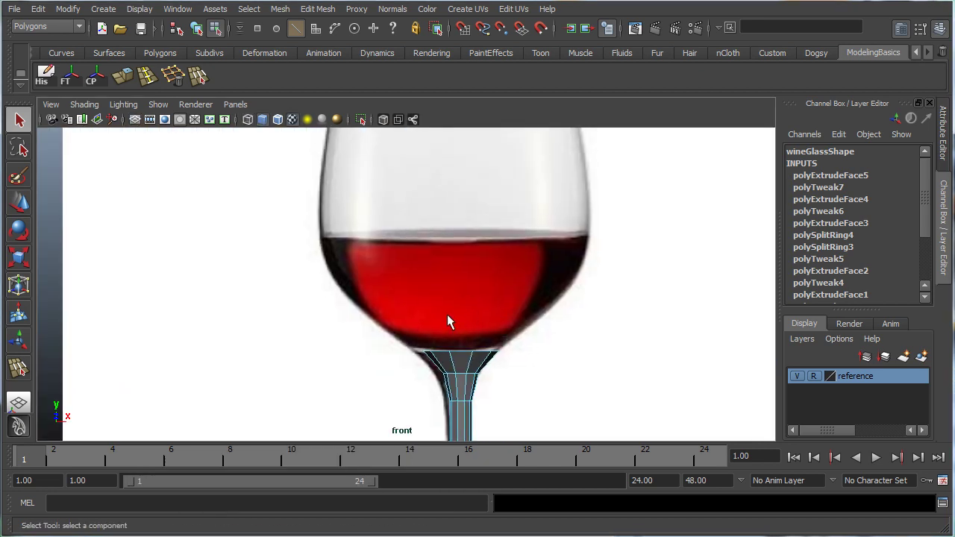
left_click(121, 79)
middle_click_drag(303, 335, 262, 333, "alt")
key("w")
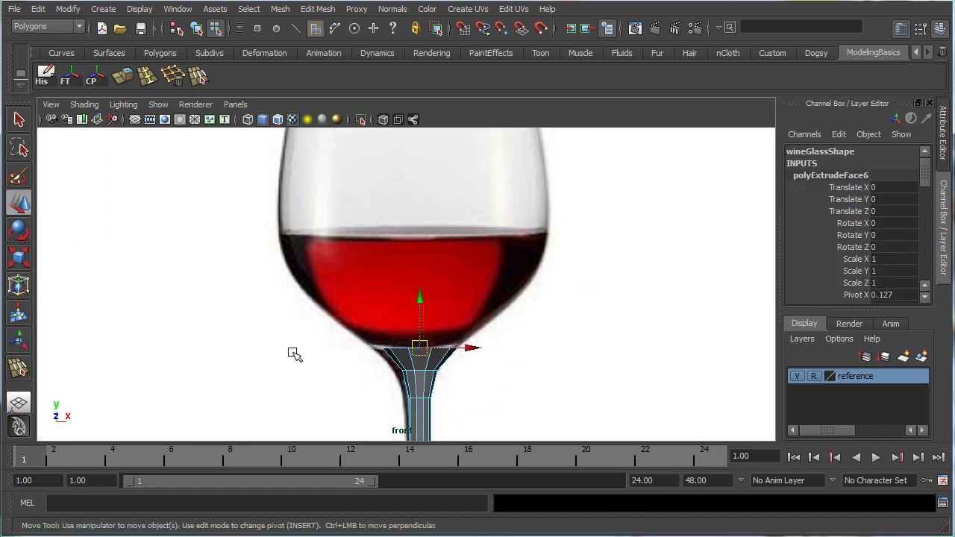
scroll(398, 321, "up", 1)
left_click_drag(422, 312, 421, 283)
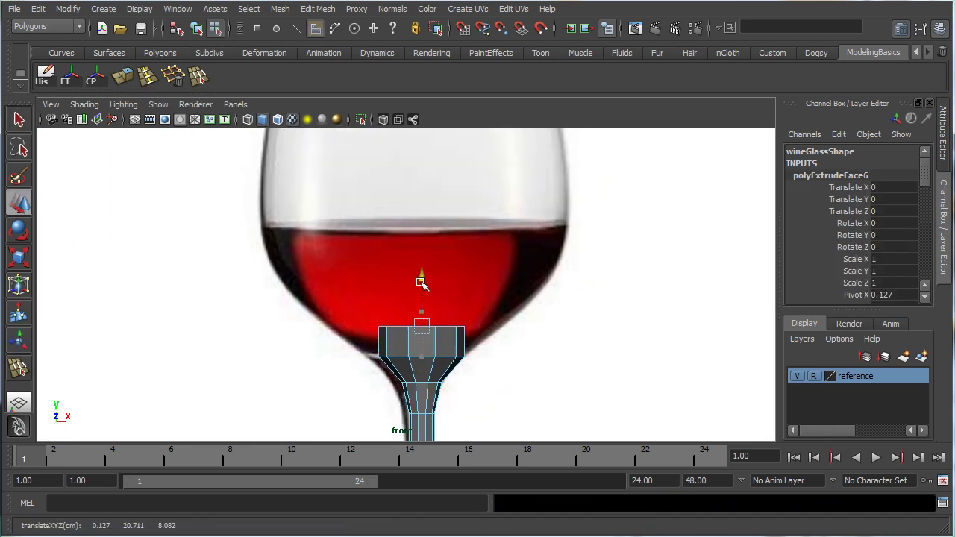
key("r")
left_click_drag(422, 328, 471, 328)
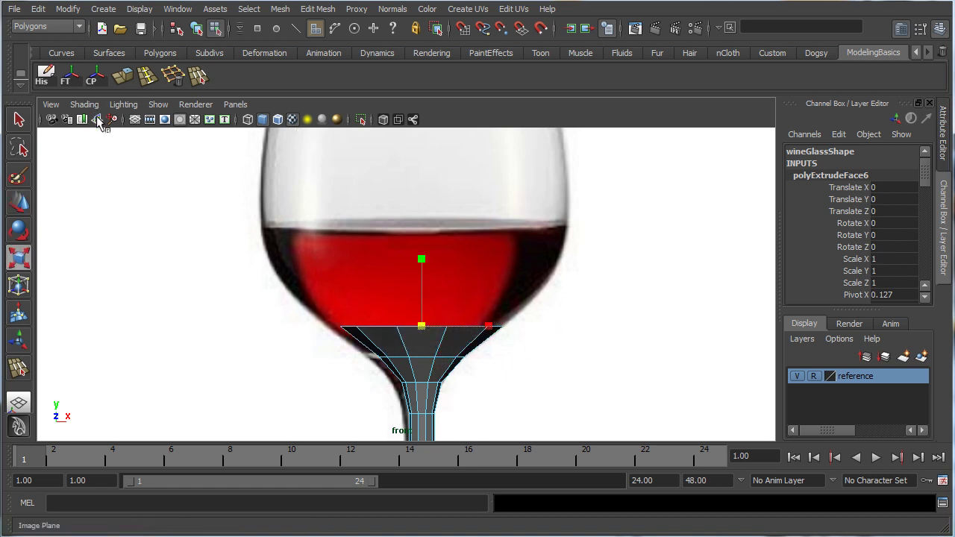
Extrude the rim faces again, raise them to about 22.9 cm, and widen the ring toward the reference bowl's outline.
left_click(123, 75)
middle_click_drag(451, 287, 419, 336, "alt")
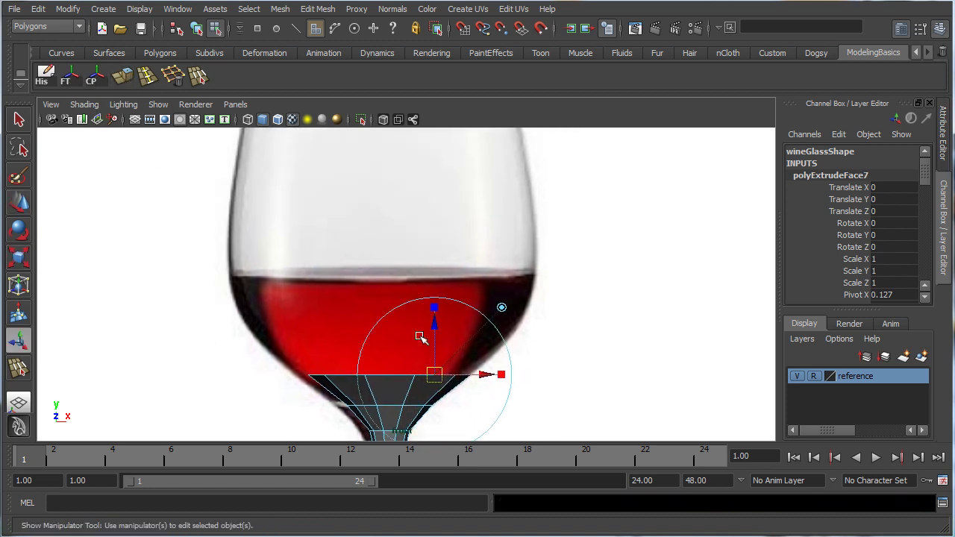
left_click_drag(434, 325, 415, 279)
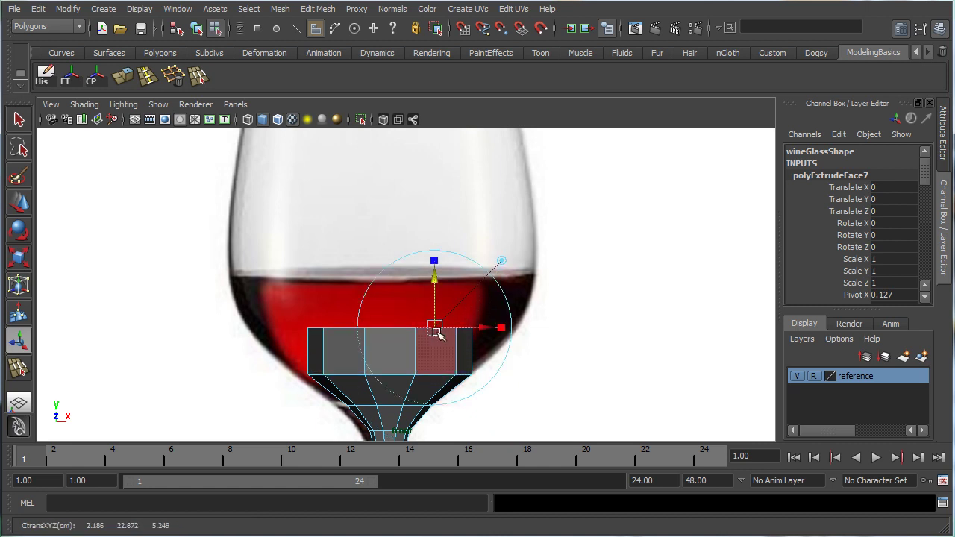
key("r")
left_click_drag(393, 332, 461, 345)
middle_click_drag(231, 129, 226, 134, "alt")
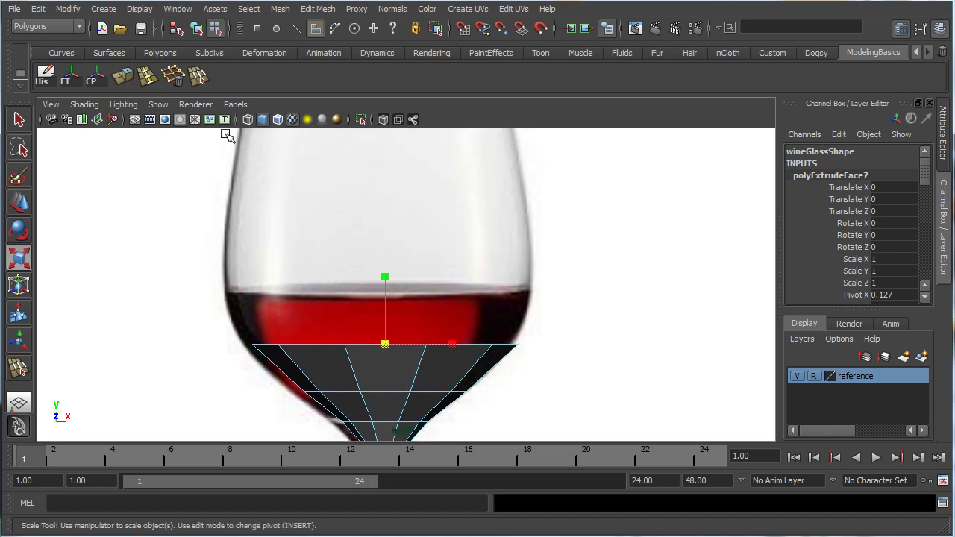
Extrude the rim faces up to about 25.8 cm, near the wine surface, and scale them to the bowl's widest outline.
left_click(123, 75)
key("w")
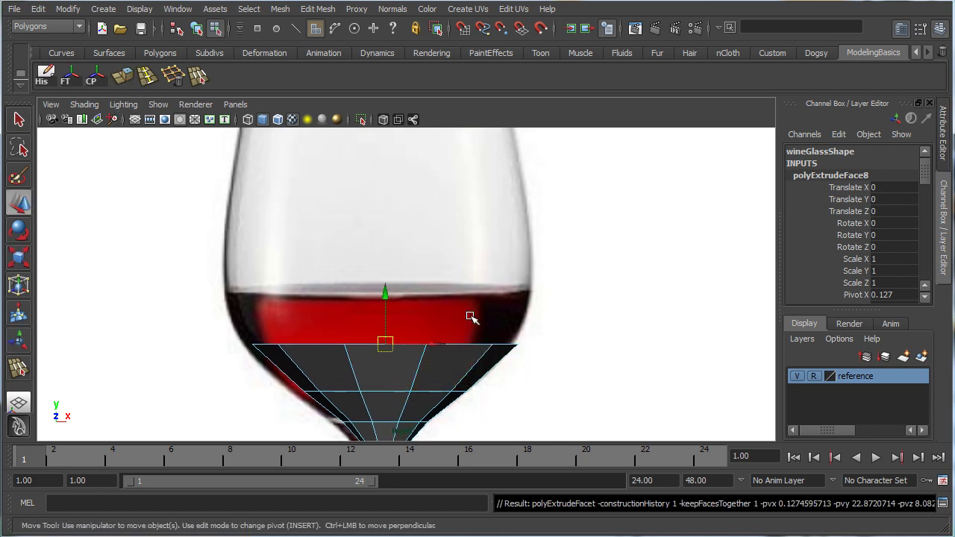
left_click_drag(385, 295, 381, 232)
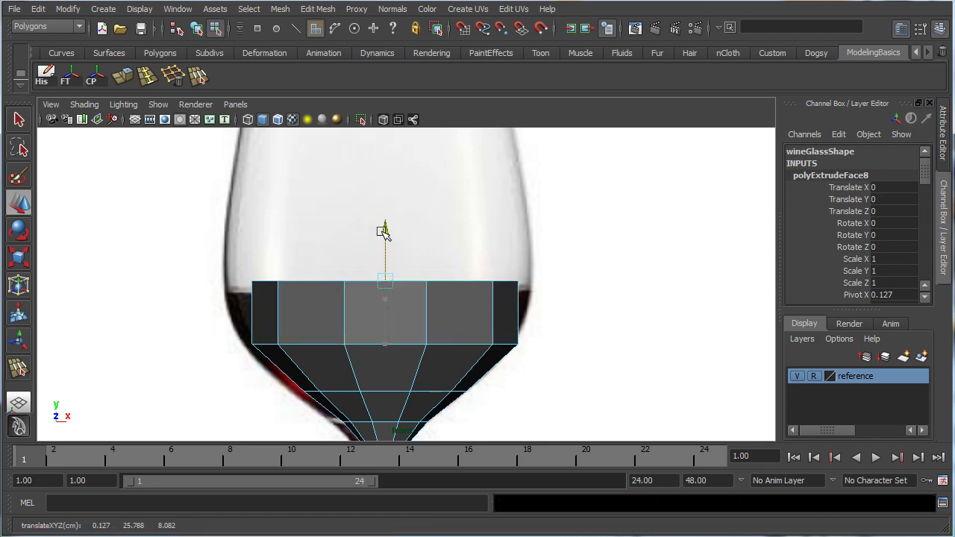
key("r")
left_click_drag(387, 278, 415, 289)
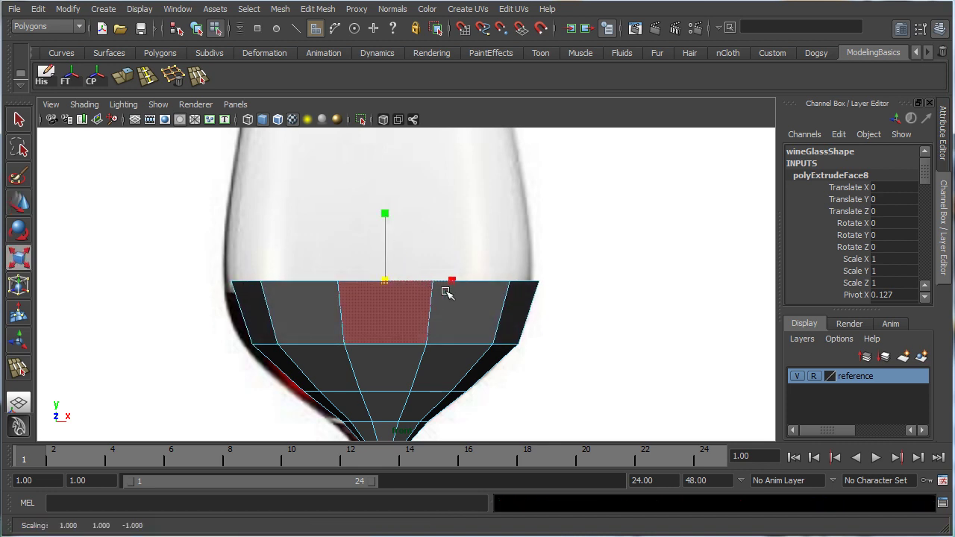
middle_click_drag(447, 292, 460, 388, "alt")
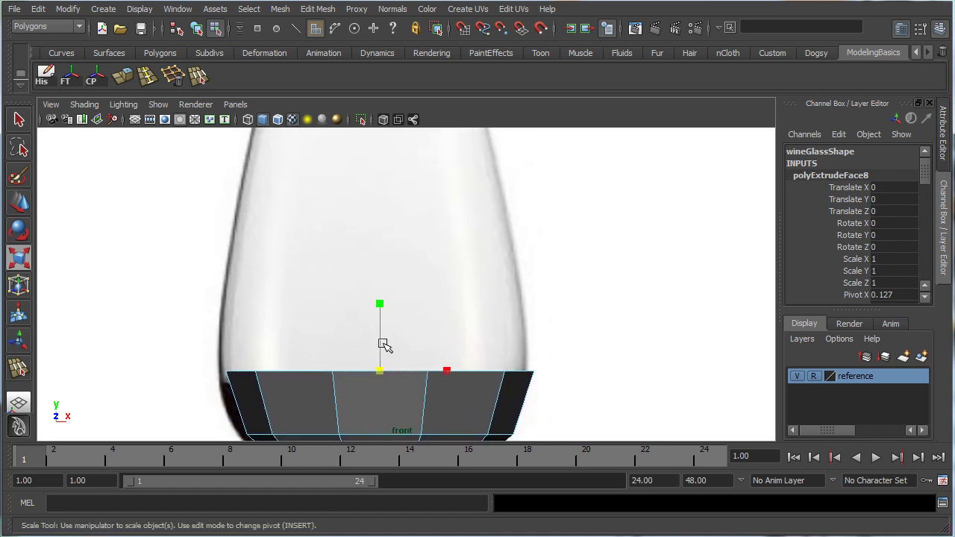
Extrude the rim faces straight up to about 31.4 cm and narrow the ring slightly to match the reference bowl's taper.
left_click(129, 81)
middle_click_drag(329, 289, 317, 309, "alt")
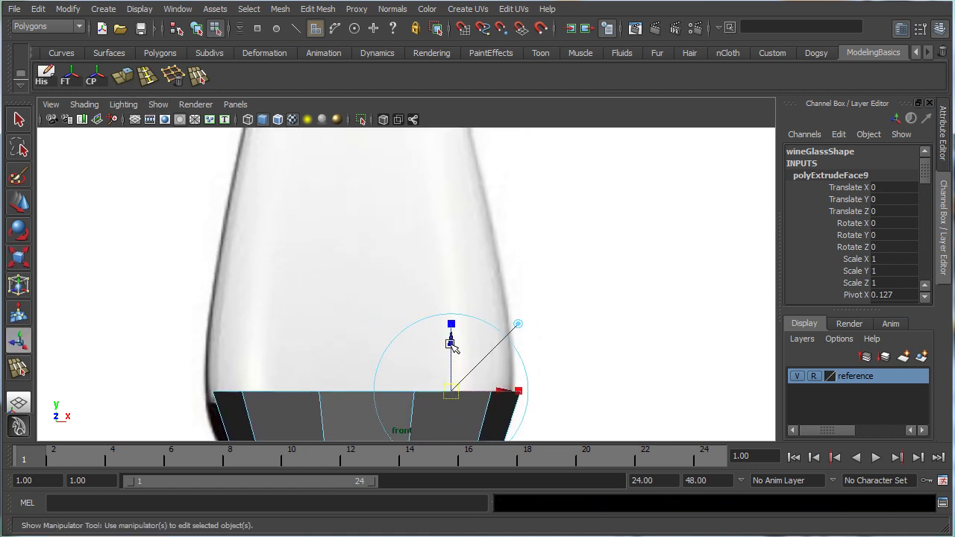
left_click_drag(453, 345, 426, 241)
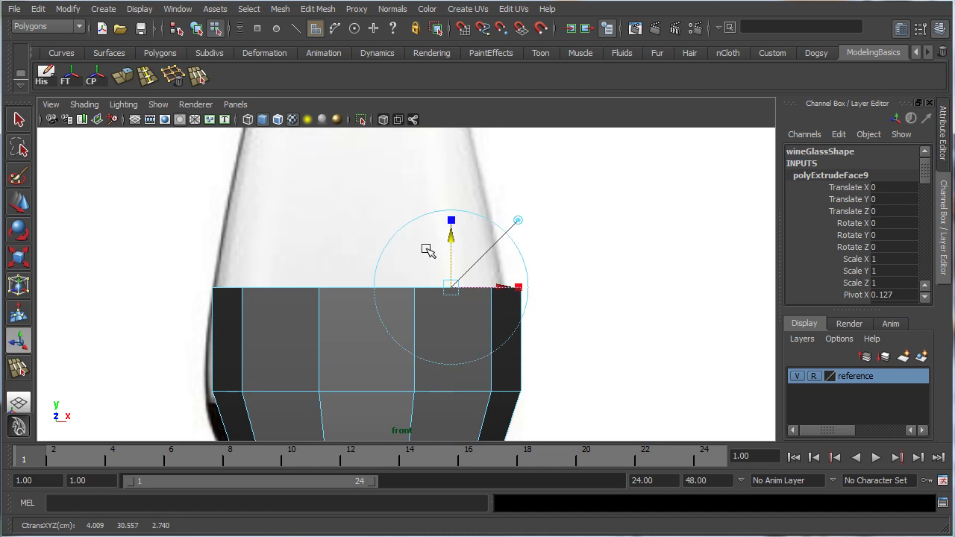
key("ctrl+z")
key("ctrl+z")
left_click_drag(367, 345, 327, 216)
key("r")
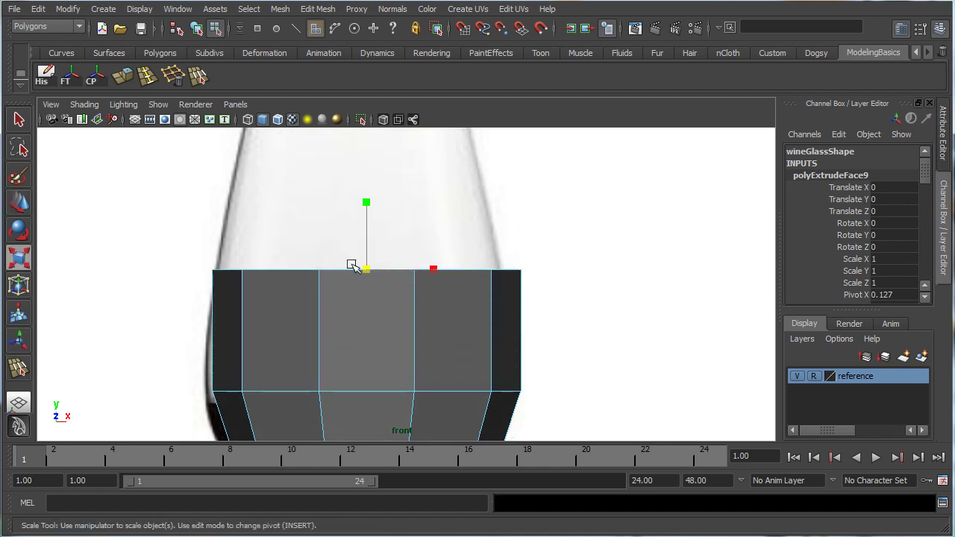
left_click_drag(368, 268, 336, 268)
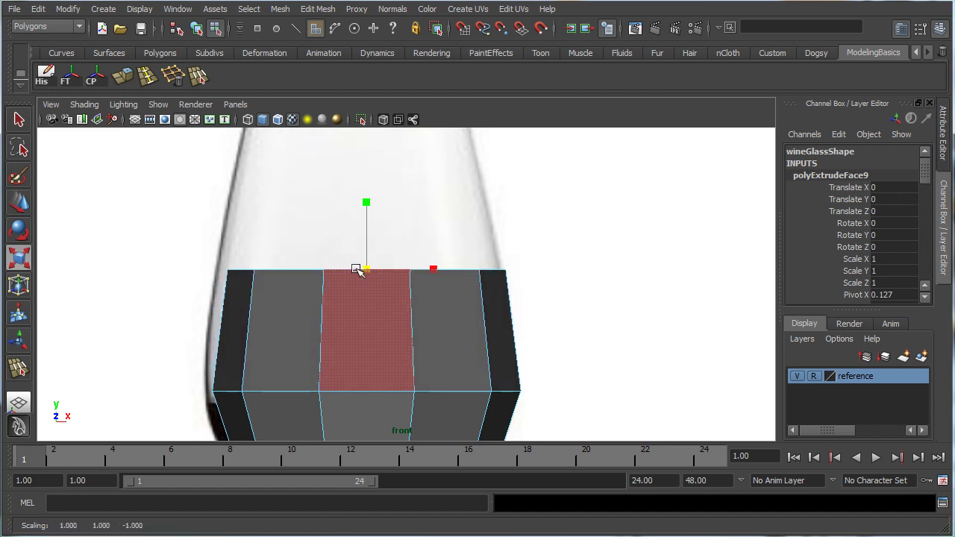
Extrude the rim faces to the reference glass's top edge at about 38.6 cm and scale them in to the mouth width.
middle_click_drag(358, 269, 386, 330, "alt")
left_click(122, 76)
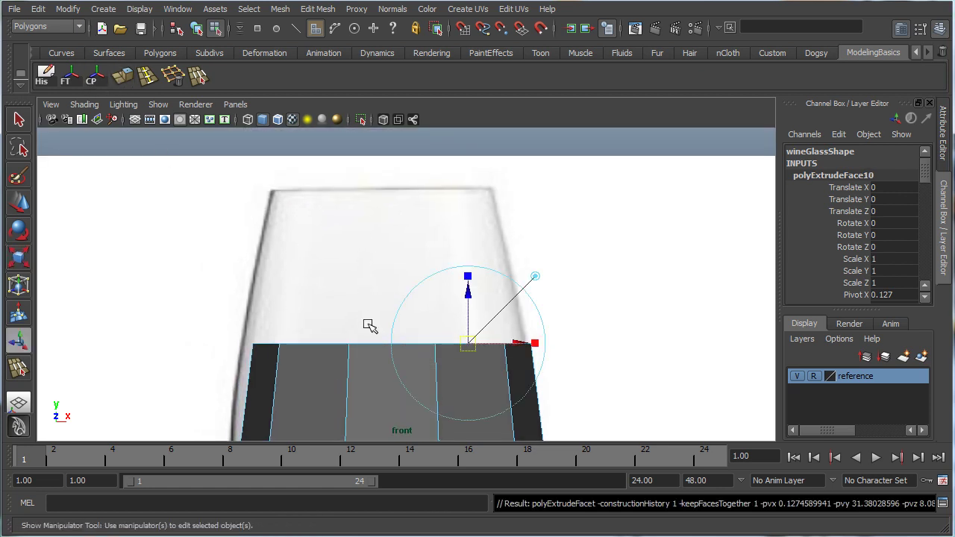
key("w")
left_click_drag(392, 293, 354, 140)
key("r")
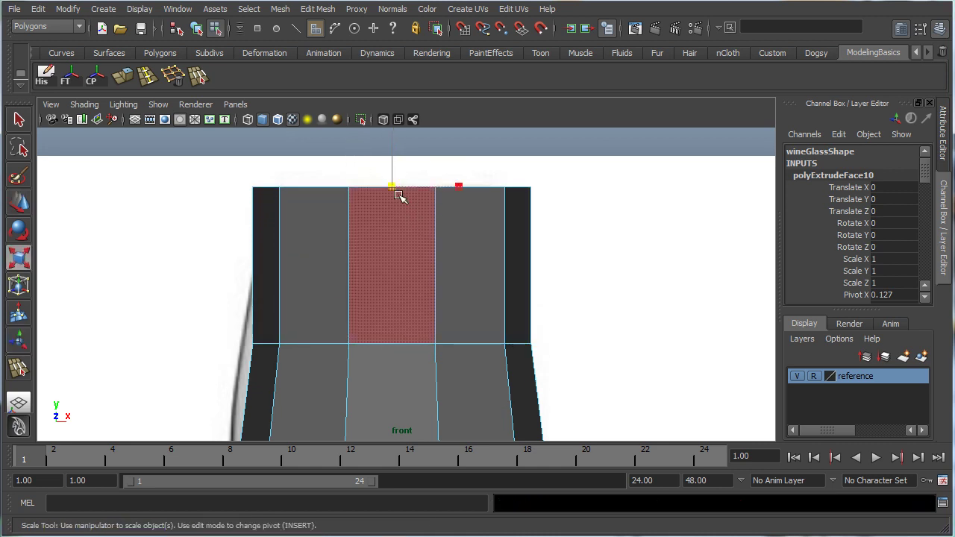
left_click_drag(393, 188, 345, 189)
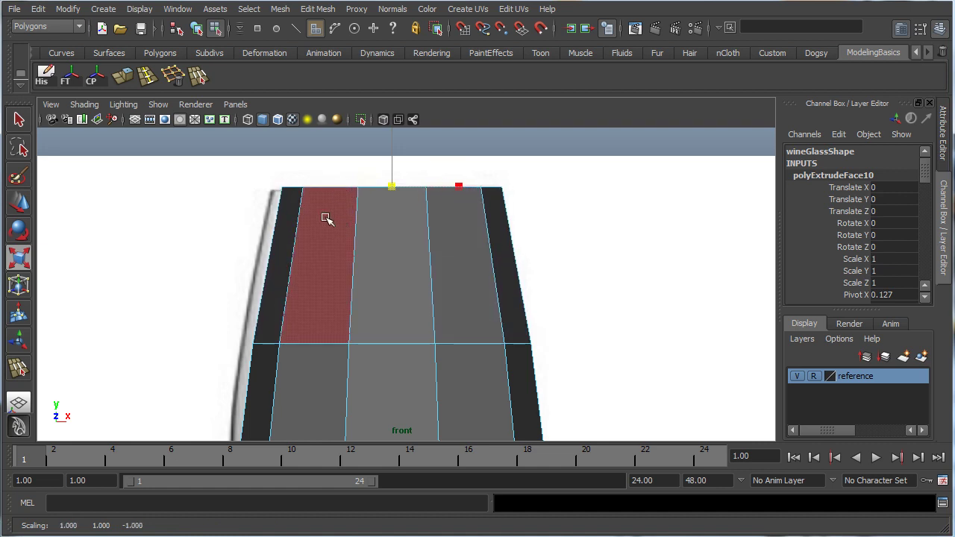
Extrude the faces at the glass's mouth once more in place, without offsetting them.
middle_click_drag(326, 218, 313, 285, "alt")
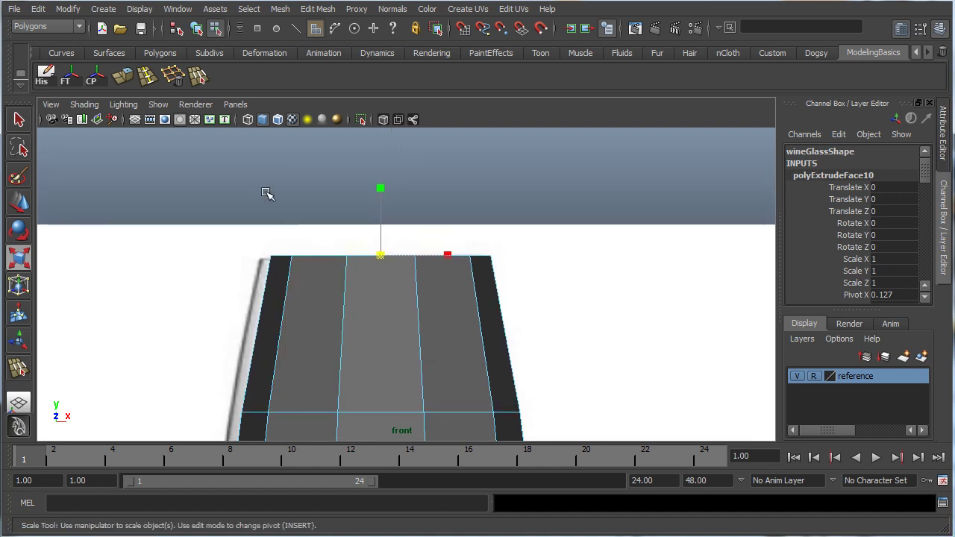
left_click(122, 80)
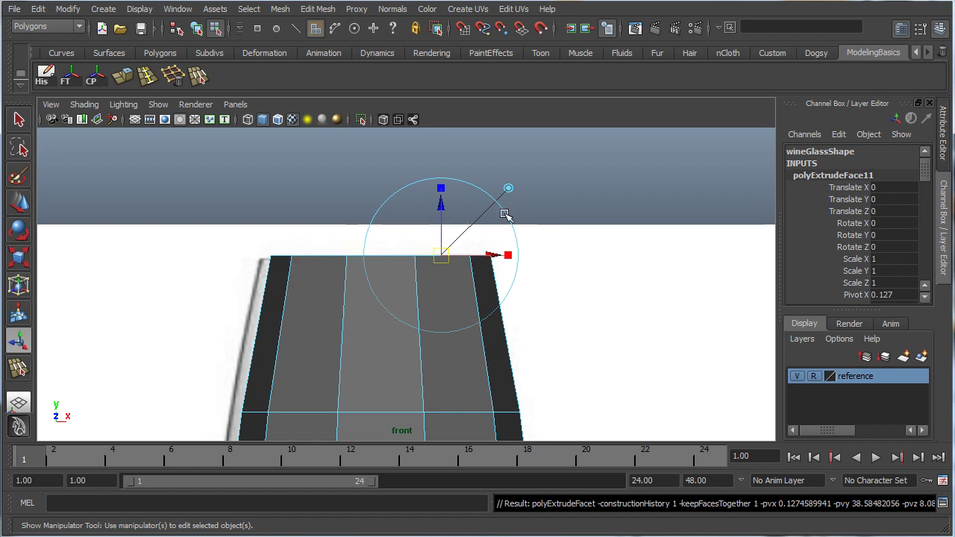
key("w")
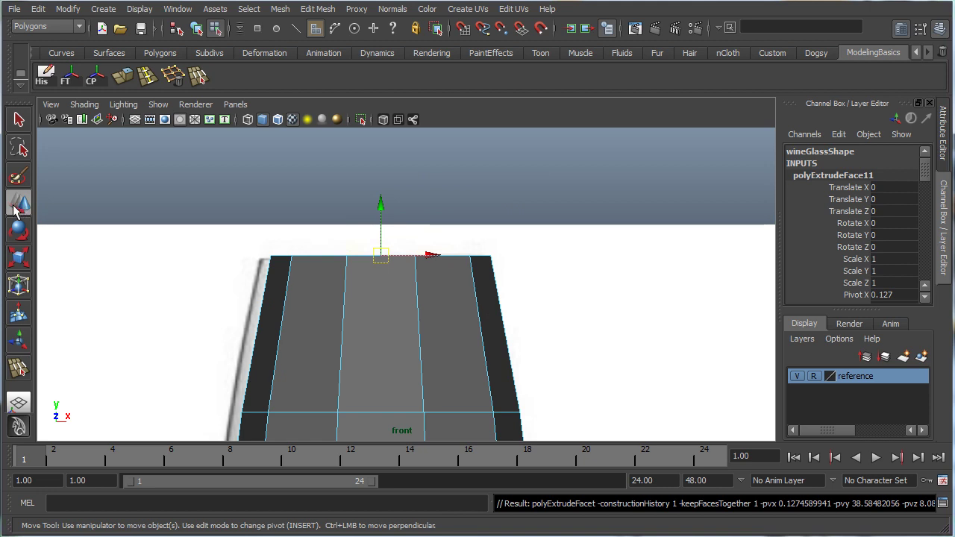
Check the smoothed preview of the bowl against the reference outline, then return to the unsmoothed display.
middle_click_drag(403, 319, 363, 192, "alt")
middle_click_drag(384, 338, 378, 316, "alt")
key("3")
scroll(395, 309, "down", 1)
scroll(361, 338, "down", 1)
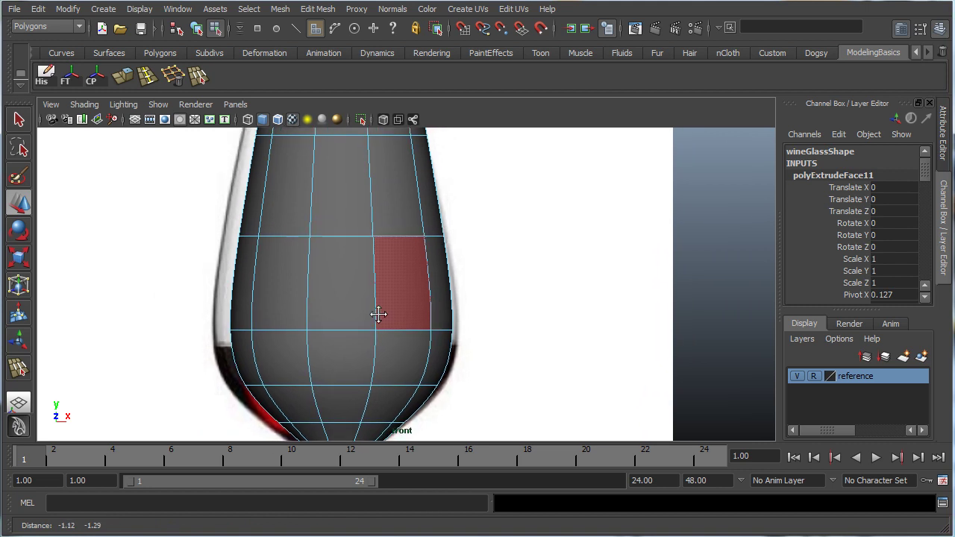
scroll(367, 340, "down", 1)
key("1")
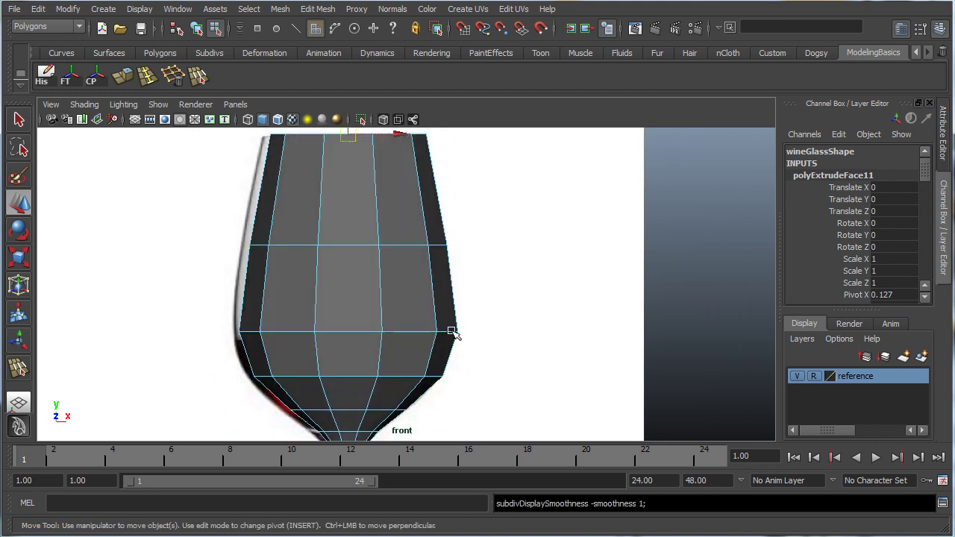
Select the vertices of the three rings around the bowl's widest part and scale them up to about 1.06 times.
middle_click_drag(452, 330, 460, 316, "alt")
key("q")
right_click(457, 313)
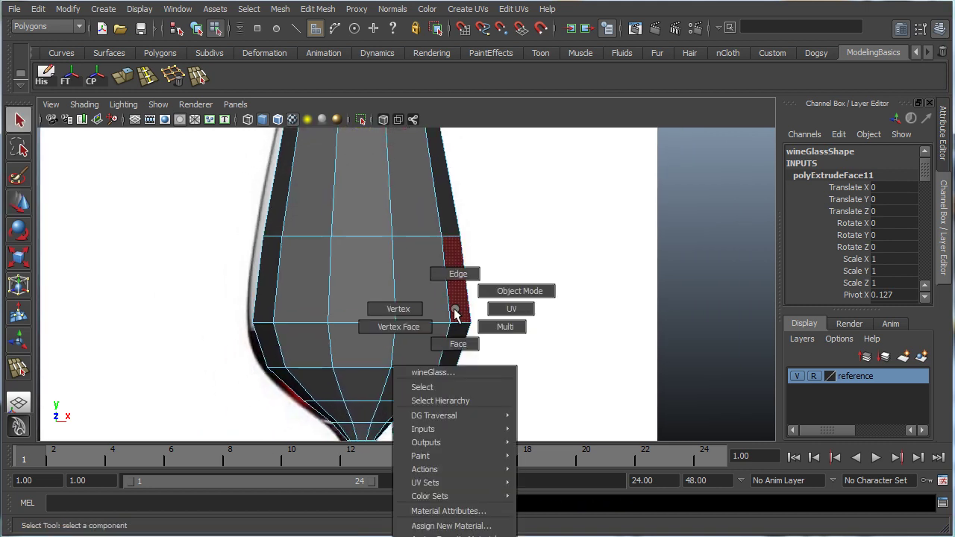
right_click_drag(457, 313, 440, 332)
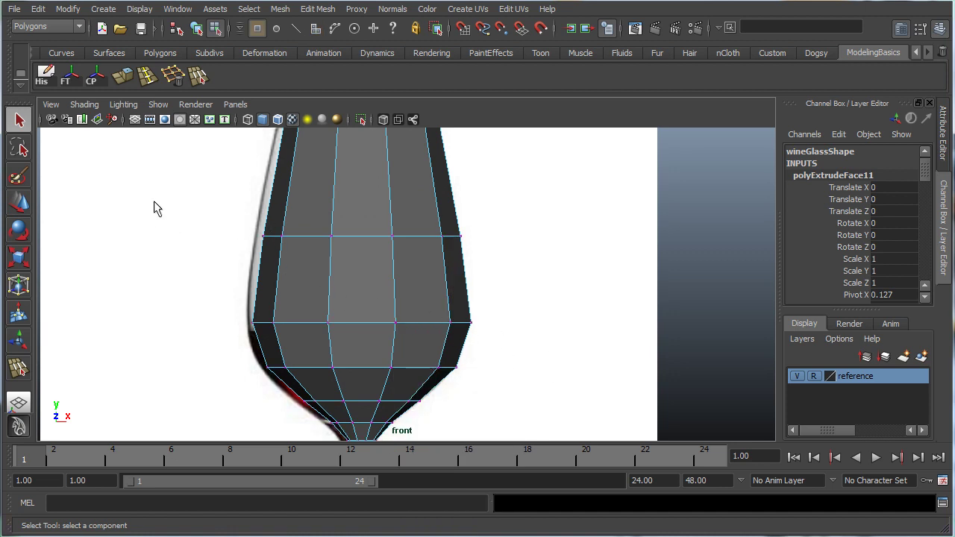
left_click_drag(154, 202, 543, 382)
key("r")
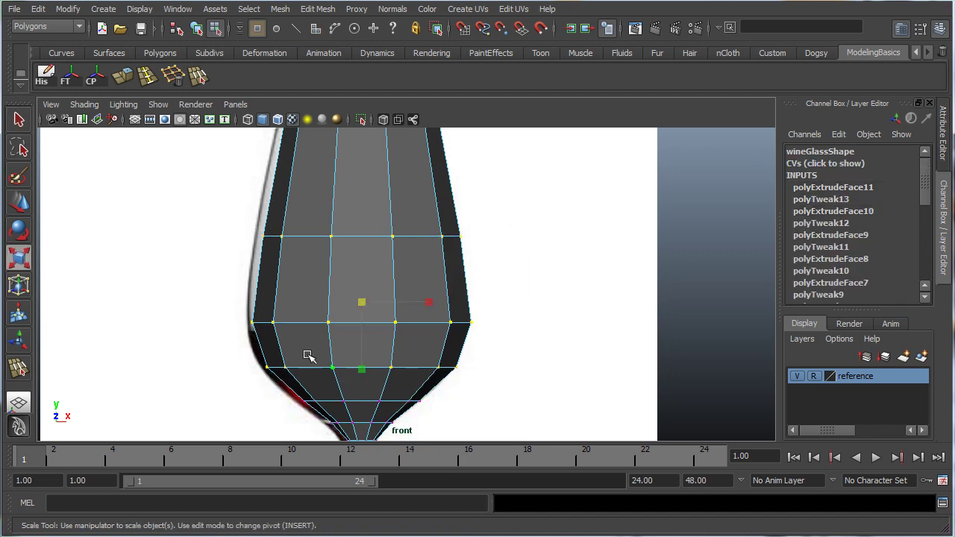
left_click_drag(363, 304, 373, 306)
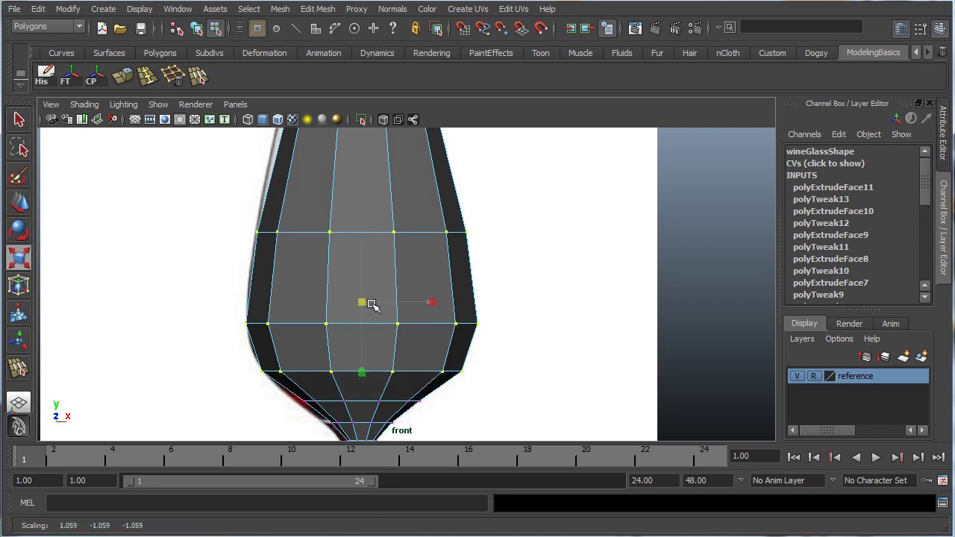
Turn on the smooth preview for the glass and inspect the adjusted bowl in the front and perspective views.
middle_click_drag(453, 288, 465, 314, "alt")
middle_click_drag(414, 329, 417, 222, "alt")
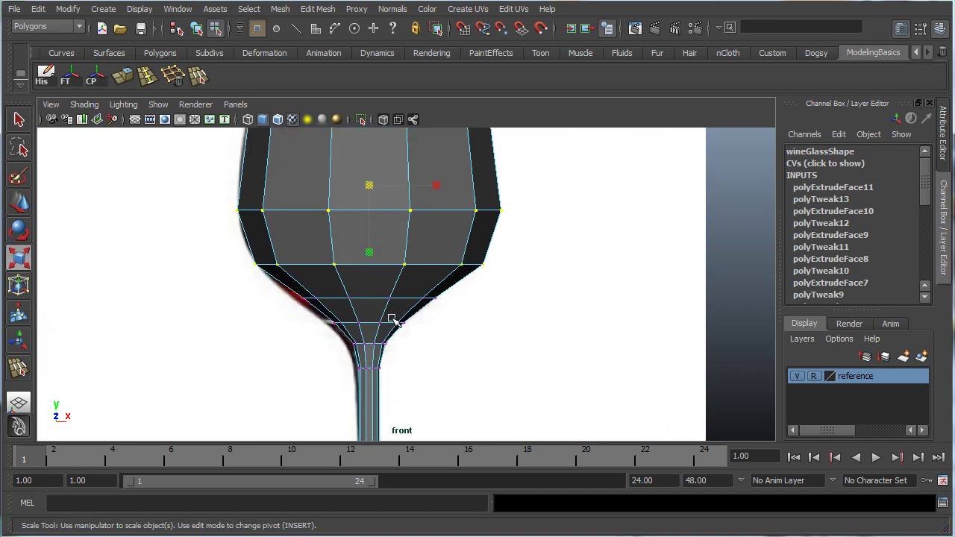
key("3")
right_click_drag(390, 311, 257, 384, "alt")
middle_click_drag(257, 383, 327, 435, "alt")
middle_click_drag(359, 218, 382, 231, "alt")
key("space")
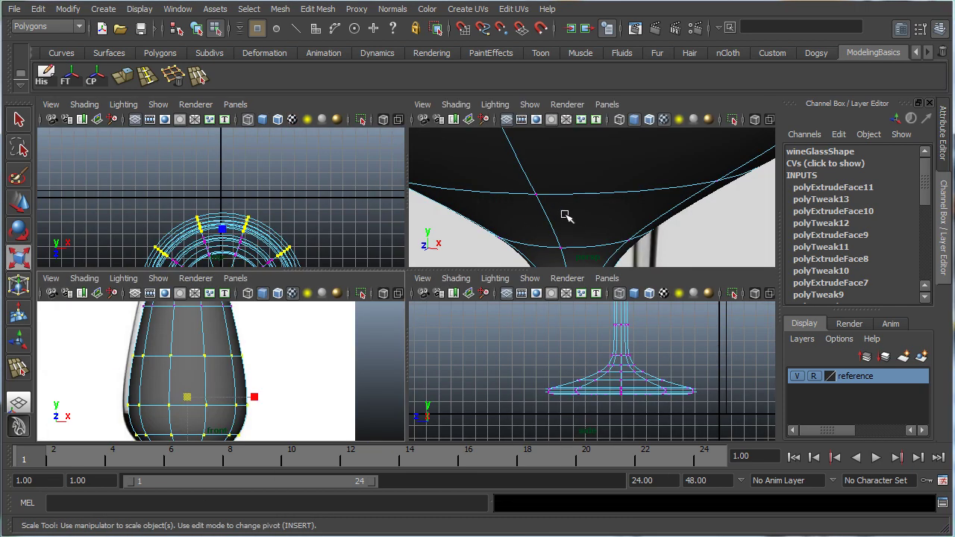
key("space")
key("q")
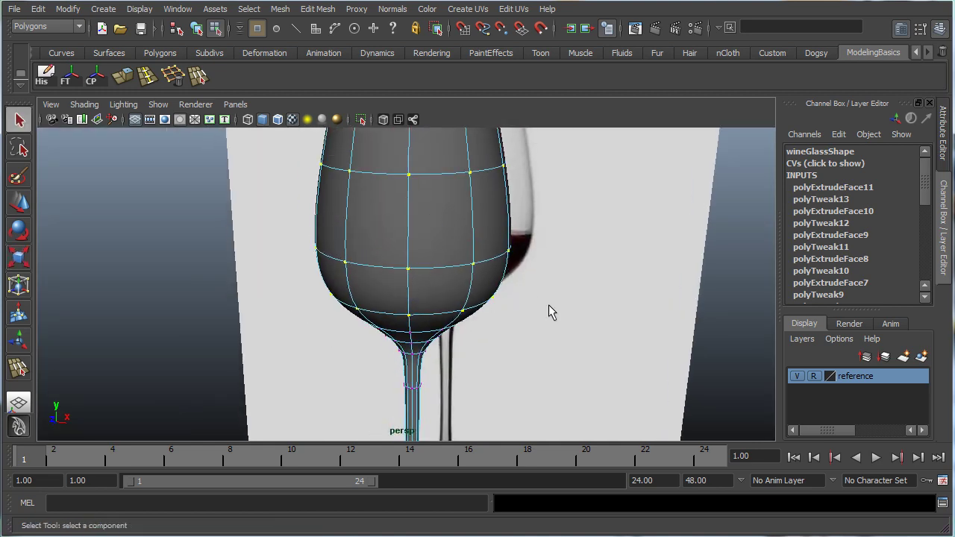
Hide the reference layer, return the glass to object mode, and clear the selection.
left_click(796, 376)
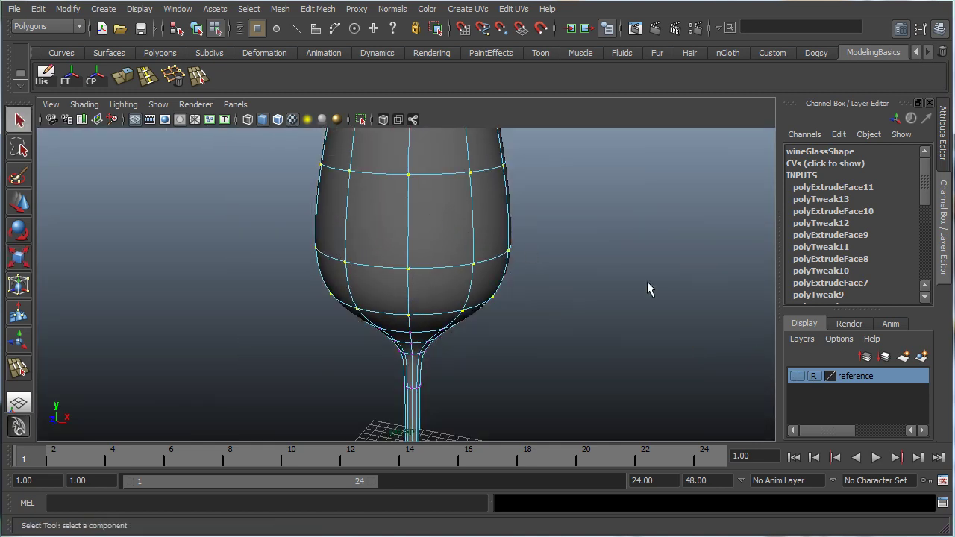
right_click_drag(439, 266, 508, 243)
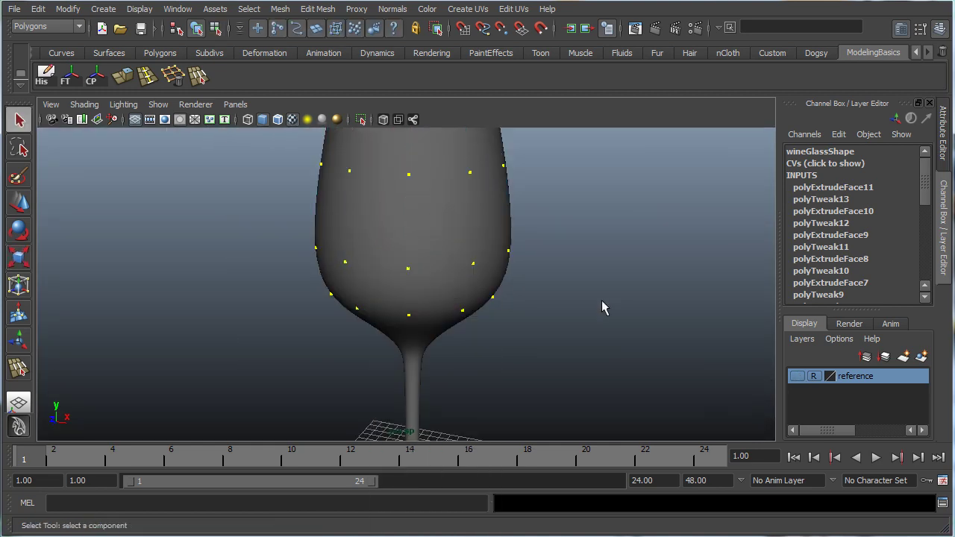
left_click(597, 301)
Examine the smoothed glass from several angles, including its overall profile and the mouth of the bowl.
mouse_move(538, 304)
left_mouse_down("alt")
mouse_move(445, 325)
mouse_move(544, 320)
mouse_move(572, 284)
mouse_move(548, 295)
left_mouse_up("alt")
middle_click_drag(549, 290, 340, 306, "alt")
scroll(341, 307, "down", 3)
middle_click_drag(440, 309, 418, 319, "alt")
scroll(387, 311, "down", 3)
mouse_move(416, 320)
left_mouse_down("alt")
mouse_move(459, 323)
mouse_move(469, 305)
mouse_move(443, 309)
mouse_move(395, 277)
mouse_move(428, 318)
left_mouse_up("alt")
scroll(429, 322, "up", 5)
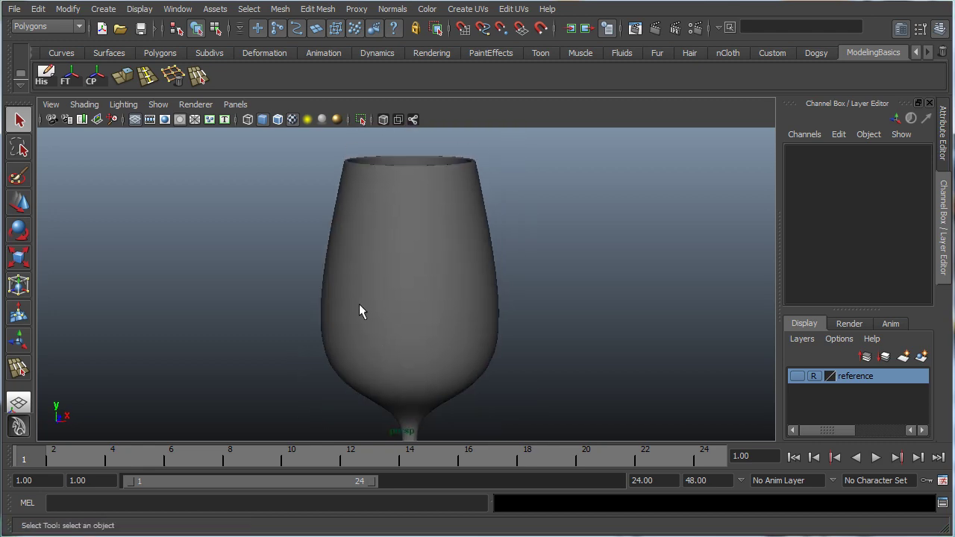
left_click_drag(361, 311, 314, 266, "alt")
scroll(363, 217, "up", 5)
Show the glass unsmoothed, inspect the rim's wall thickness up close, and undo the recent selection of the glass.
left_click(359, 258)
key("1")
scroll(313, 265, "up", 4)
middle_click_drag(310, 269, 293, 295, "alt")
key("ctrl+z")
key("ctrl+z")
key("ctrl+z")
key("ctrl+z")
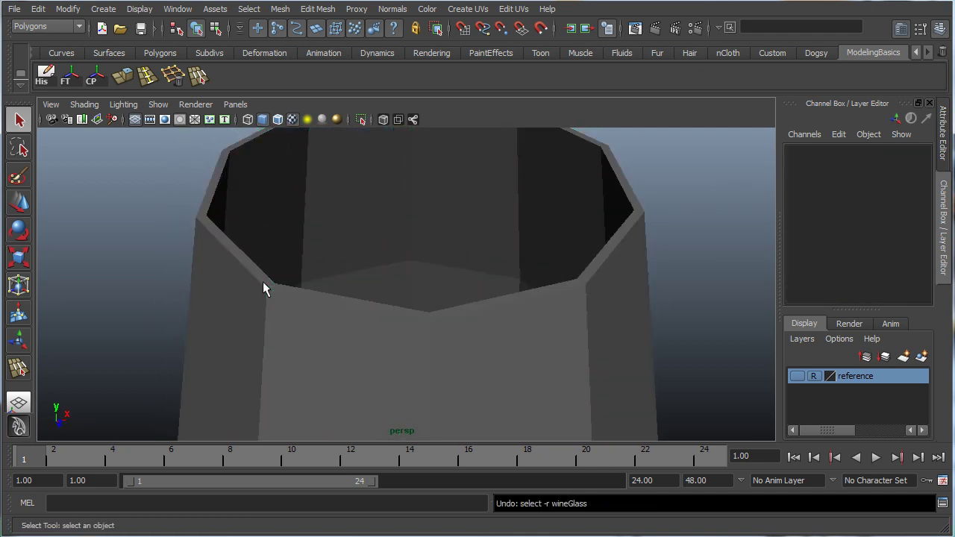
Step back through the recent edits past the last rim extrusion, and redo the 7.204538 upward move of the rim faces.
key("ctrl+z")
key("ctrl+z")
key("ctrl+z")
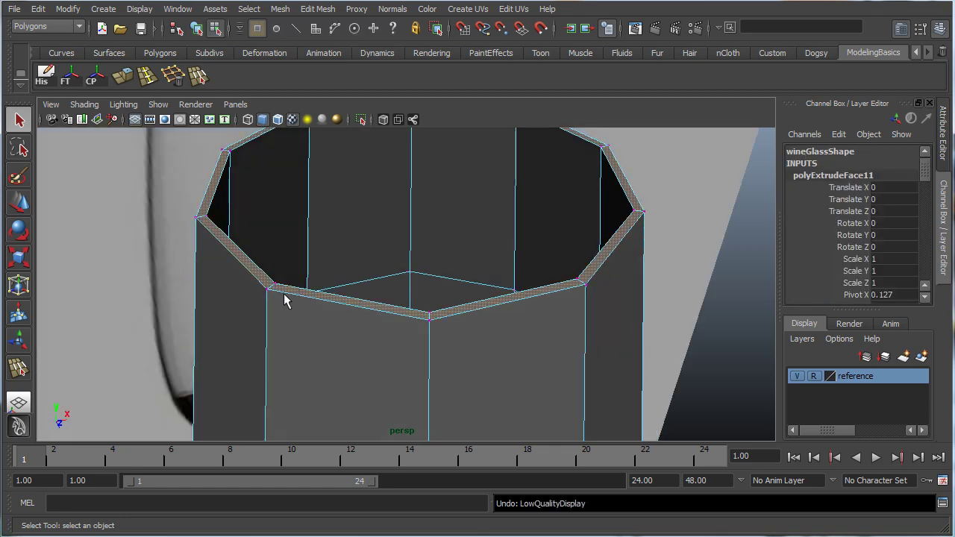
key("shift+z")
key("shift+z")
key("shift+z")
key("shift+z")
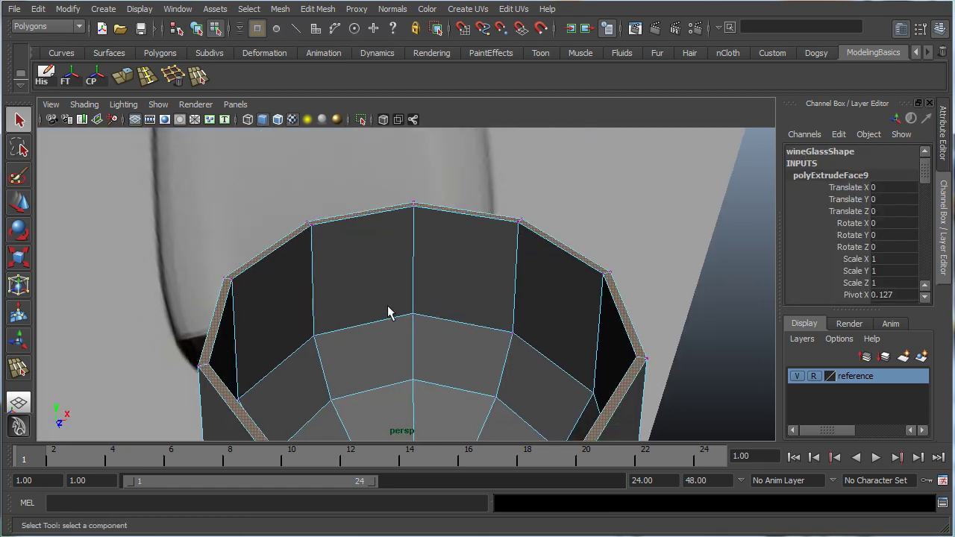
key("shift+z")
key("shift+z")
key("shift+z")
key("shift+z")
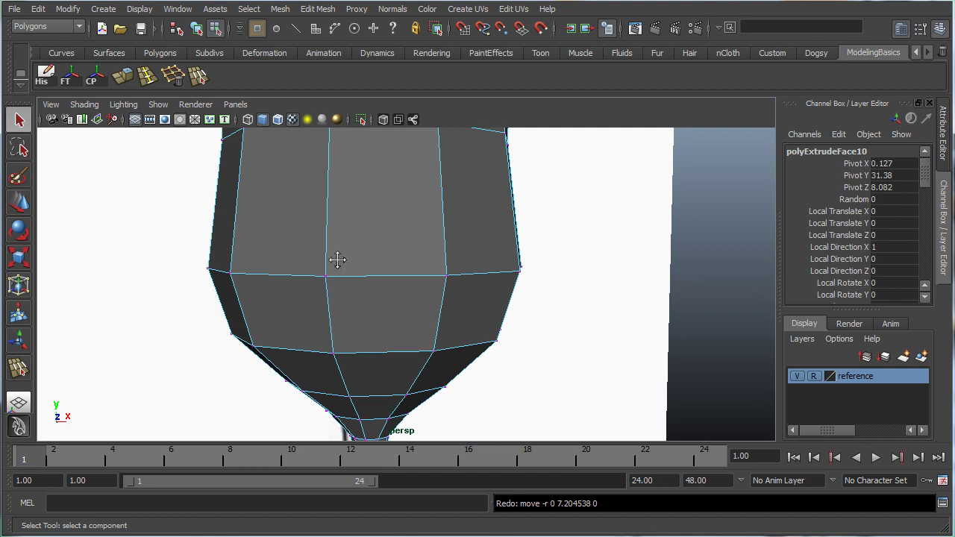
Turn on the smooth preview, return the glass to object mode, and inspect the mouth of the bowl.
key("3")
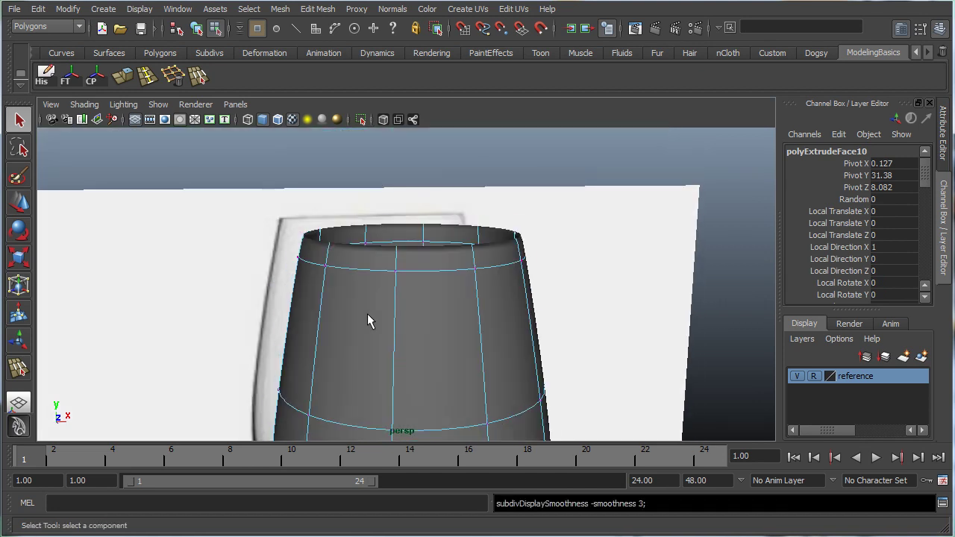
right_click_drag(389, 333, 441, 306)
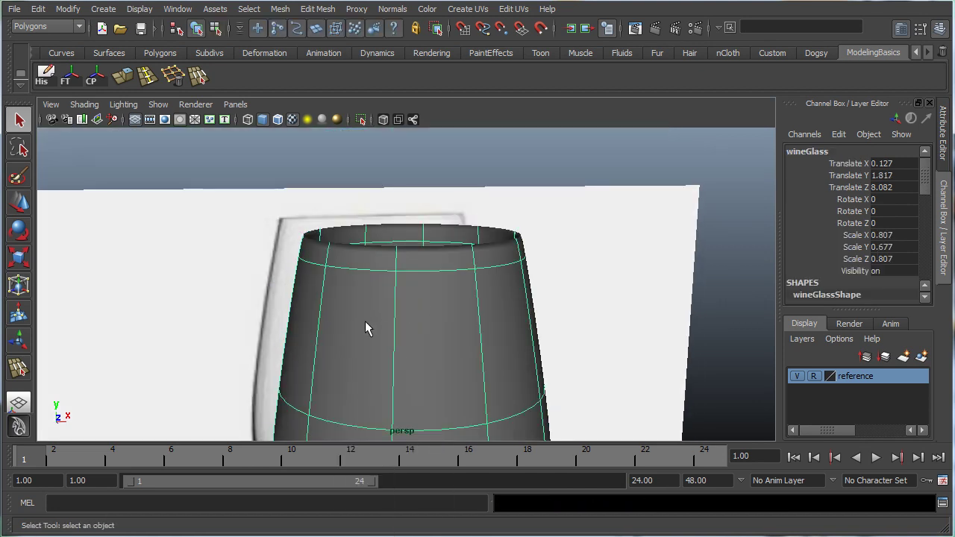
right_click_drag(367, 311, 415, 315, "alt")
left_click_drag(414, 316, 356, 290, "alt")
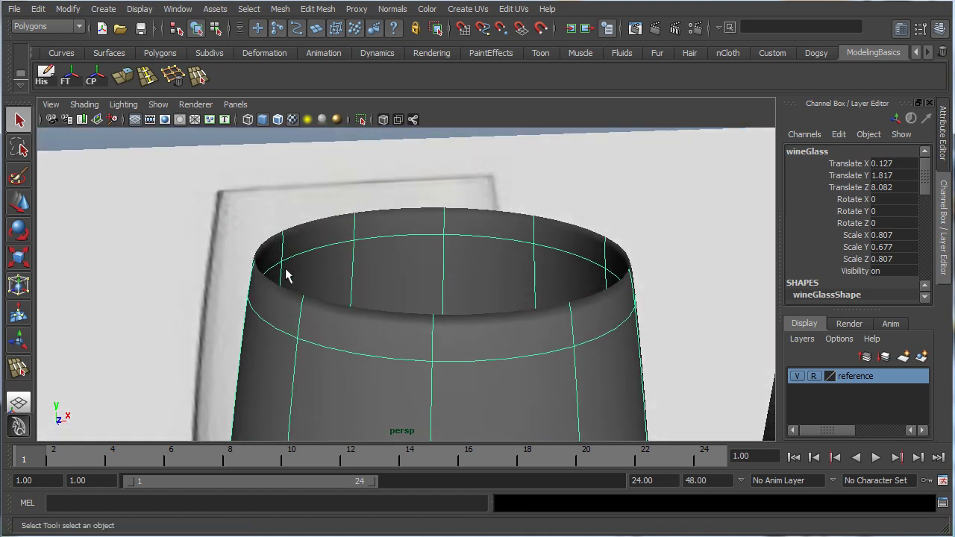
left_click_drag(525, 339, 584, 326, "alt")
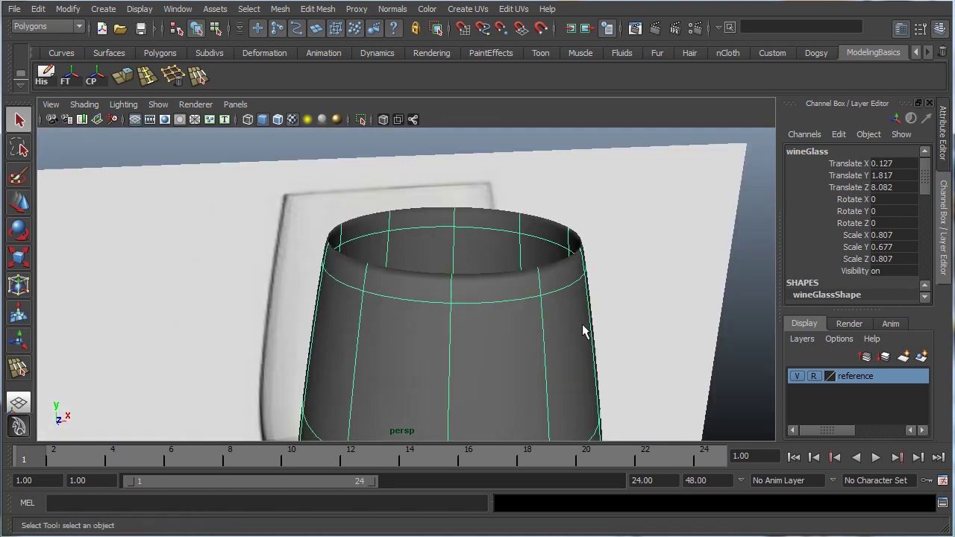
middle_click_drag(472, 309, 605, 316, "alt")
left_click_drag(452, 262, 412, 248, "alt")
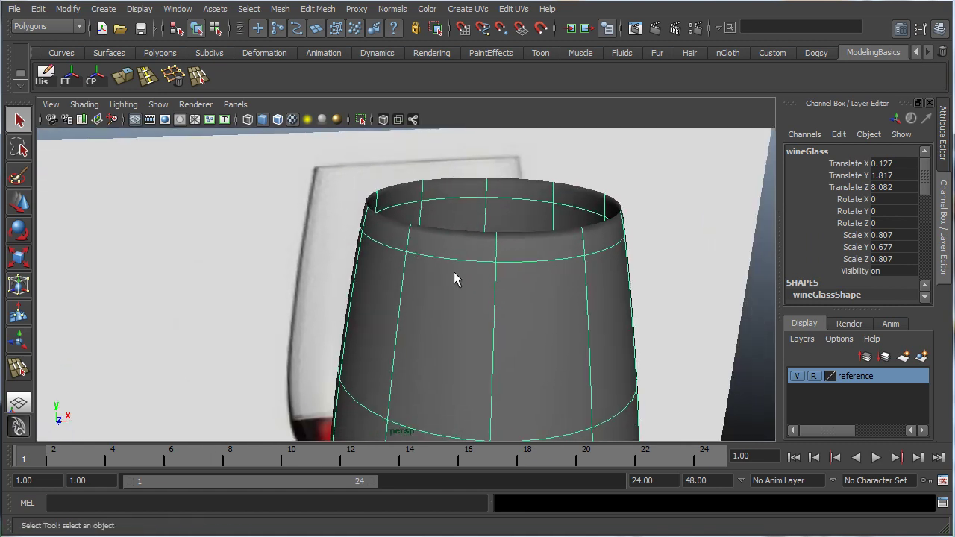
In the front view, scale the three vertex rows around the bowl's middle slightly outward to match the reference, and check the smoothed profile.
key("space")
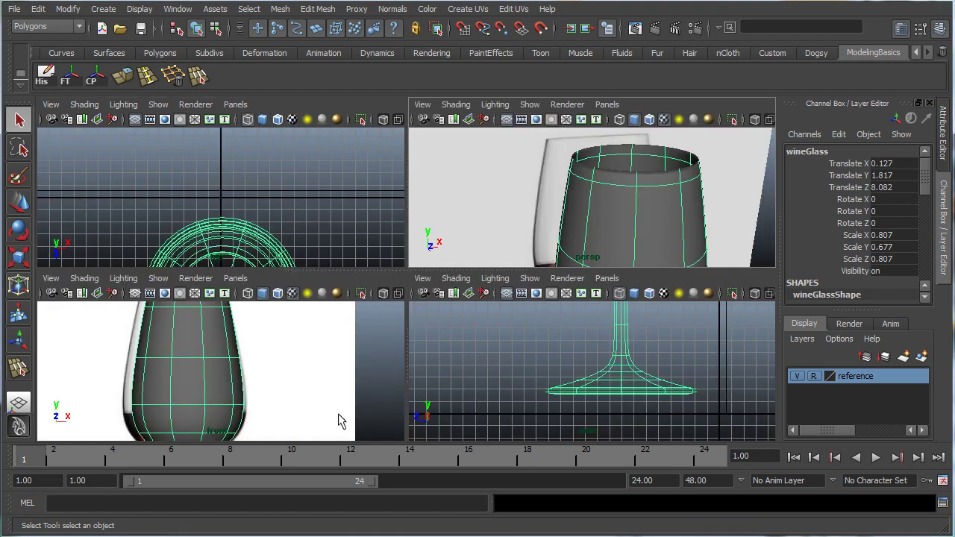
key("space")
right_click(426, 306)
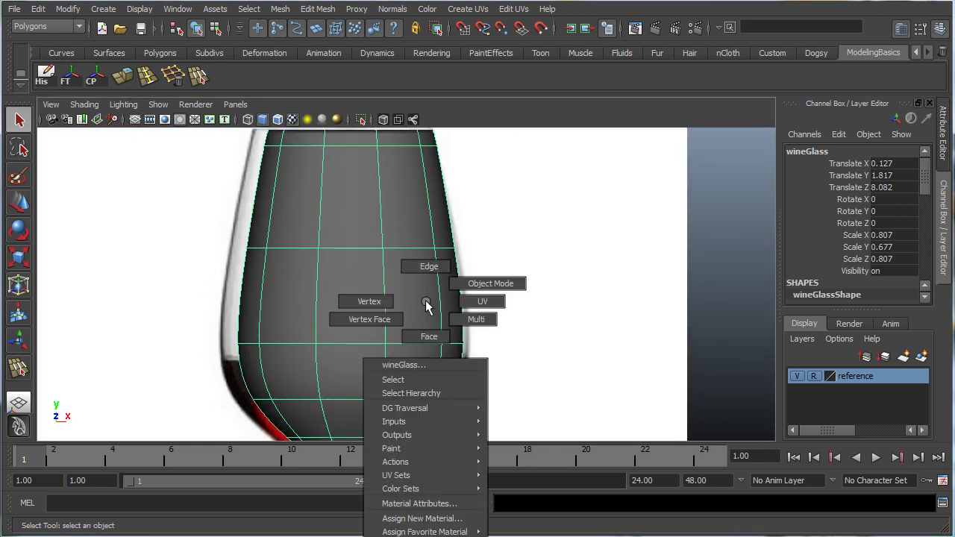
left_click(377, 299)
key("1")
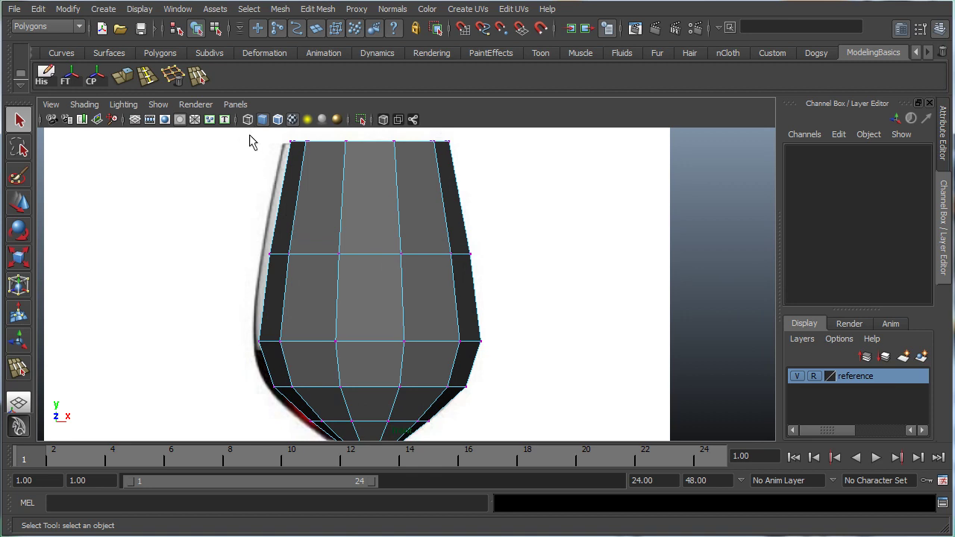
left_click_drag(229, 234, 533, 392)
key("r")
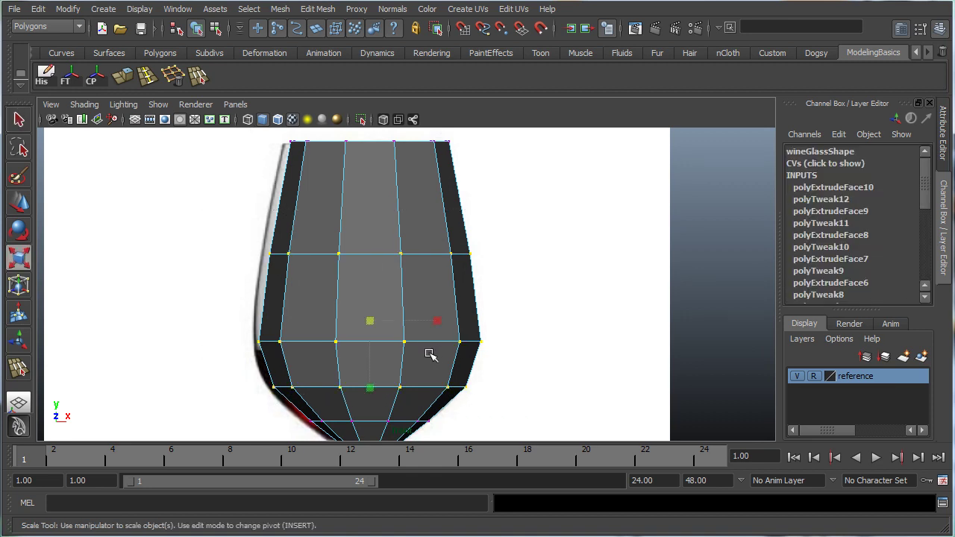
left_click_drag(368, 322, 377, 322)
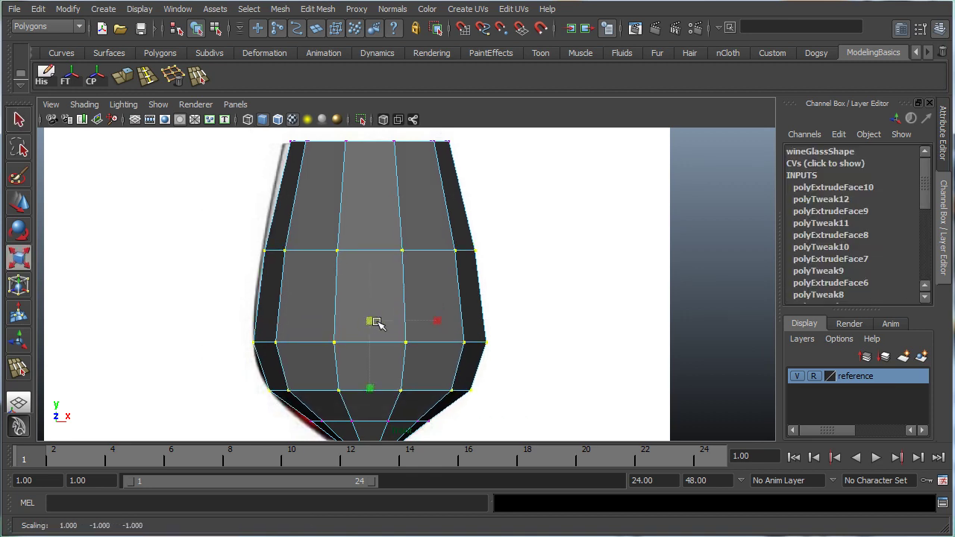
key("3")
key("1")
key("q")
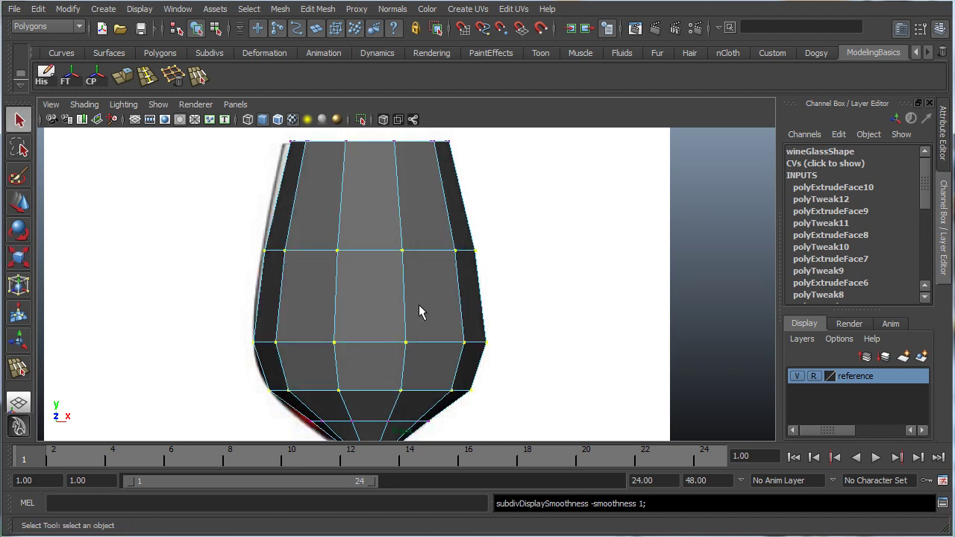
Return the glass to object mode and inspect its smoothed mouth up close in the perspective view.
right_click_drag(419, 310, 475, 290)
left_click(398, 309)
key("space")
key("space")
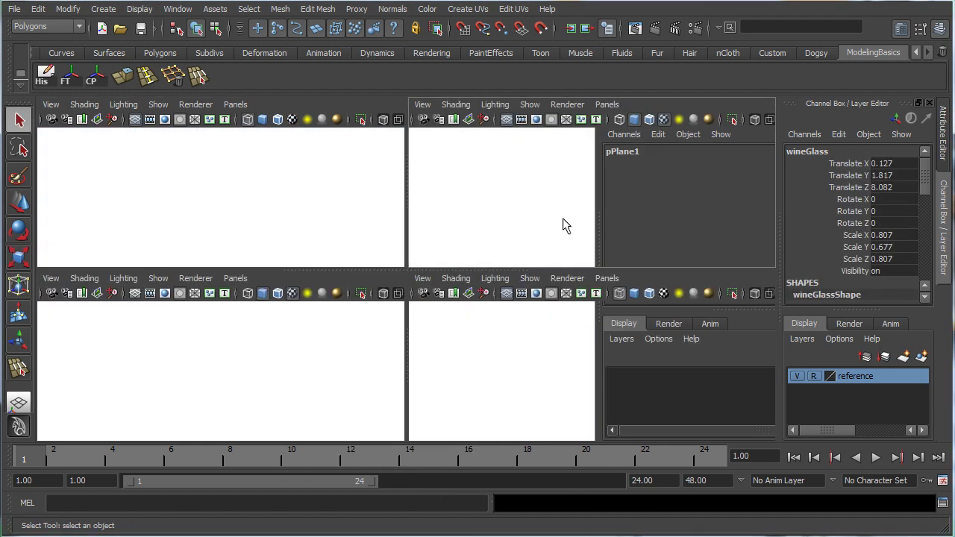
key("3")
scroll(425, 317, "up", 3)
left_click_drag(351, 327, 348, 330, "alt")
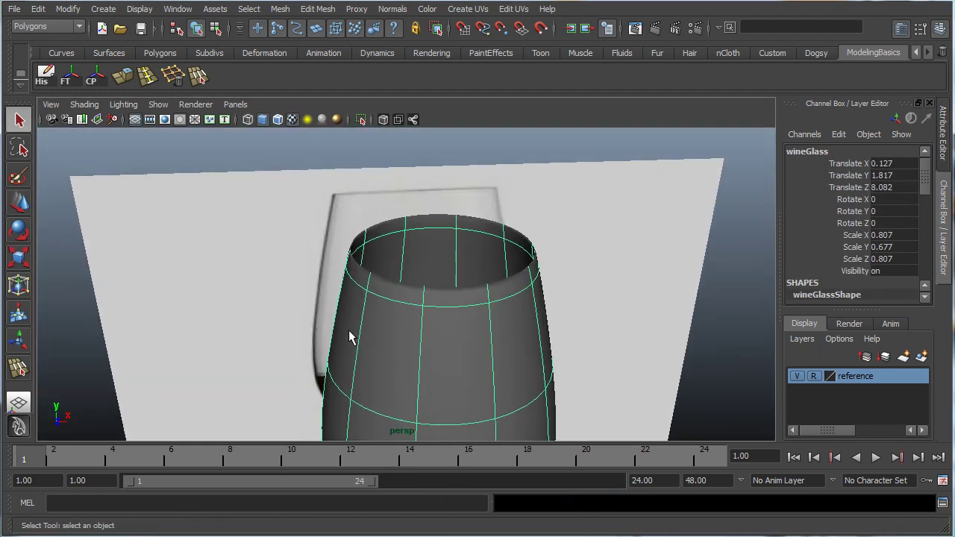
scroll(344, 305, "up", 5)
middle_click_drag(397, 286, 416, 302, "alt")
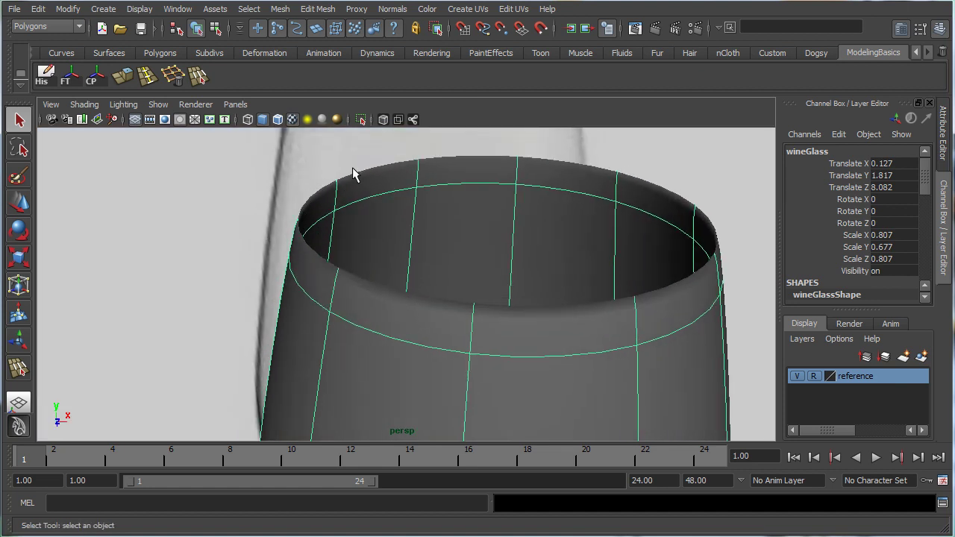
left_click_drag(314, 229, 341, 275, "alt")
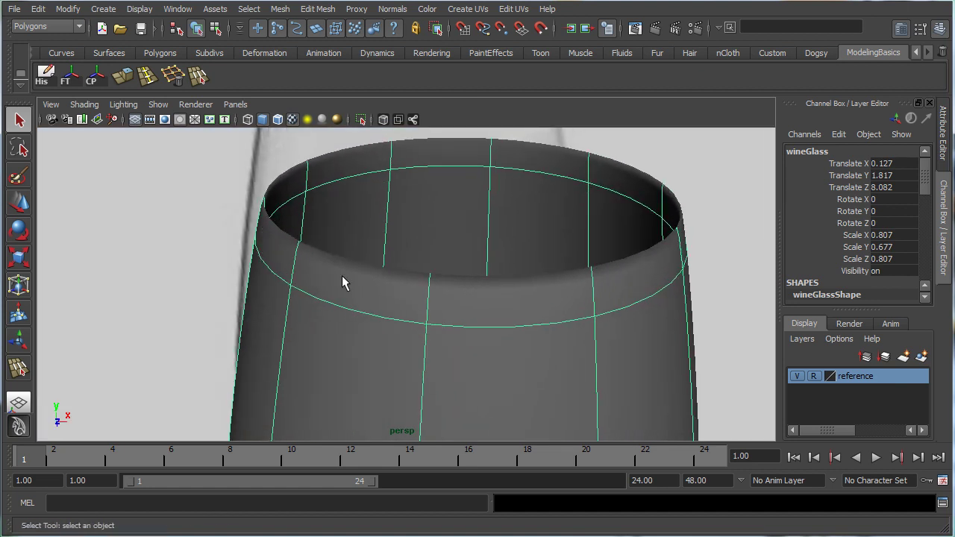
Compare the rim's unsmoothed wall thickness with the smoothed bowl.
key("1")
scroll(386, 300, "up", 4)
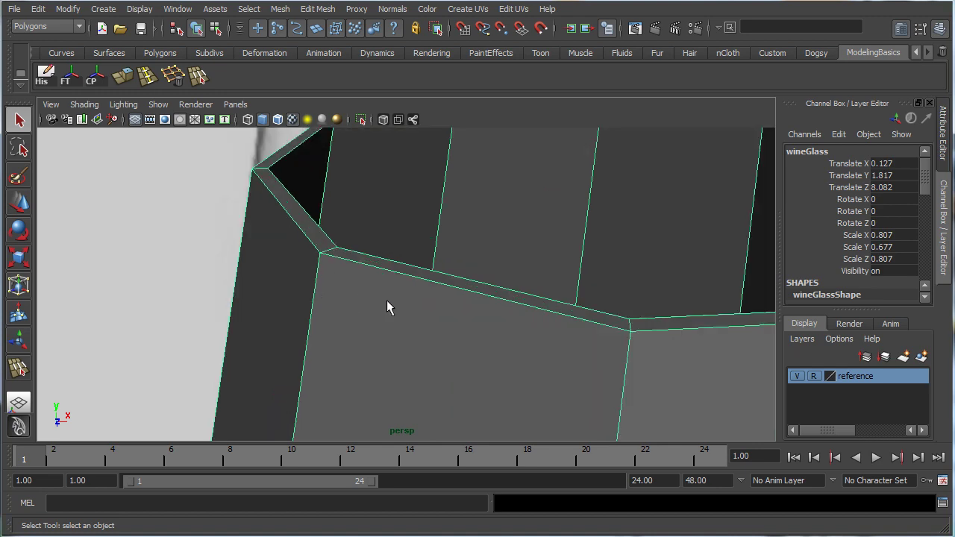
scroll(403, 343, "down", 10)
middle_click_drag(415, 373, 431, 344, "alt")
left_click_drag(427, 349, 444, 297, "alt")
key("3")
middle_click_drag(474, 291, 475, 312, "alt")
left_click_drag(474, 312, 437, 313, "alt")
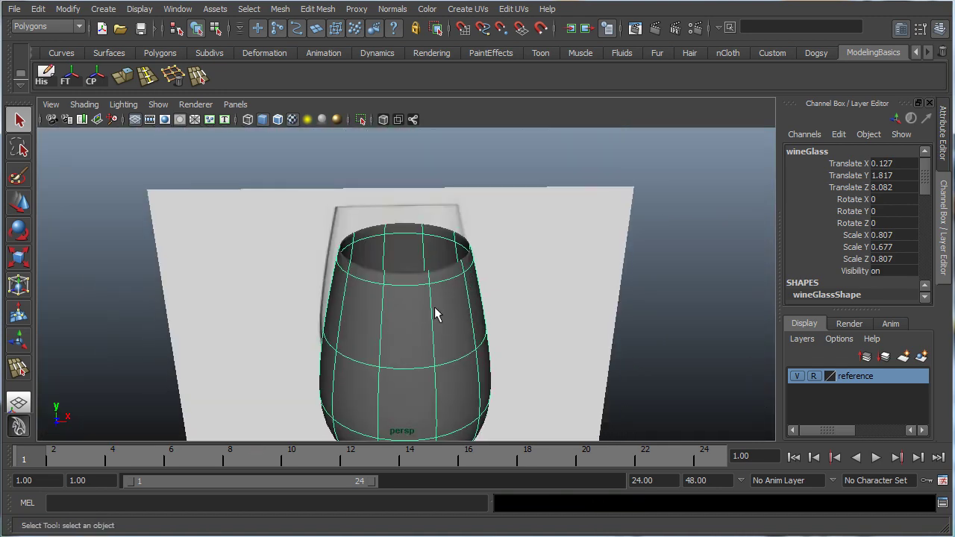
Insert edge loops just below the rim on the outer and inner walls of the bowl, and preview the glass smoothed.
key("1")
scroll(452, 315, "up", 3)
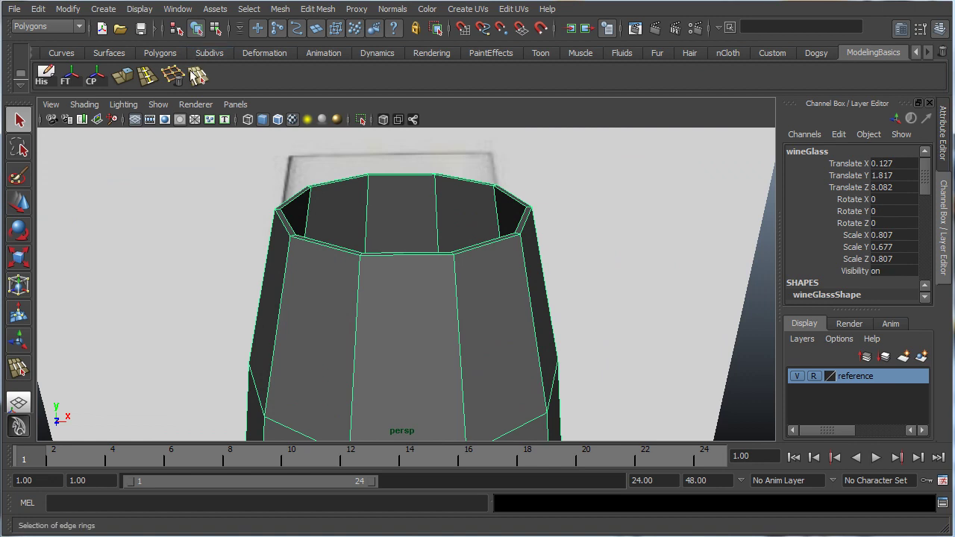
left_click(149, 81)
scroll(419, 310, "up", 2)
left_click_drag(419, 310, 409, 324, "alt")
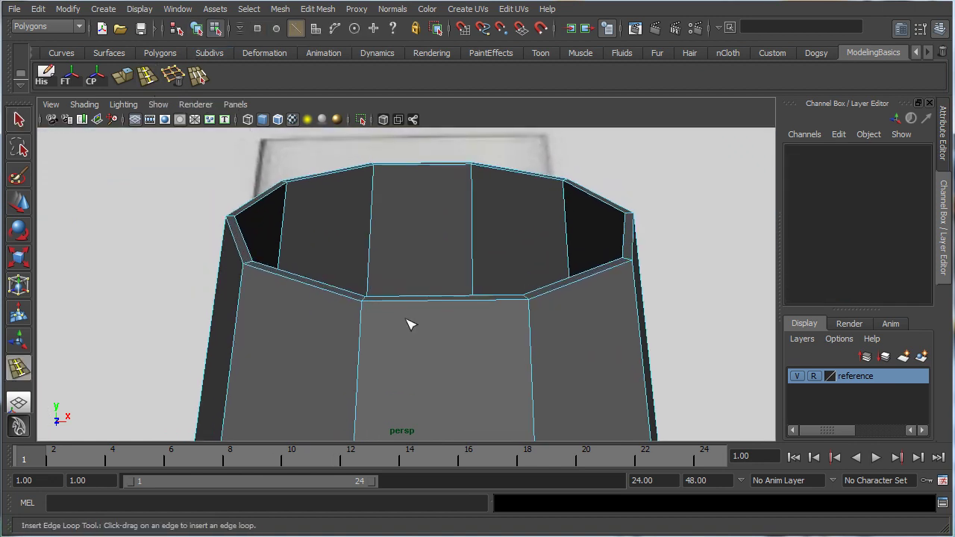
left_click(363, 315)
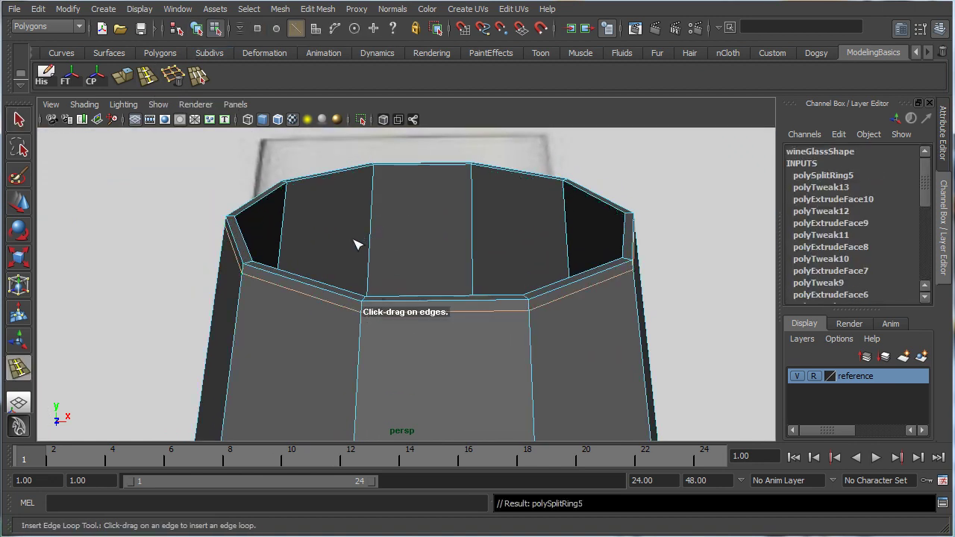
left_click_drag(377, 177, 377, 178)
key("3")
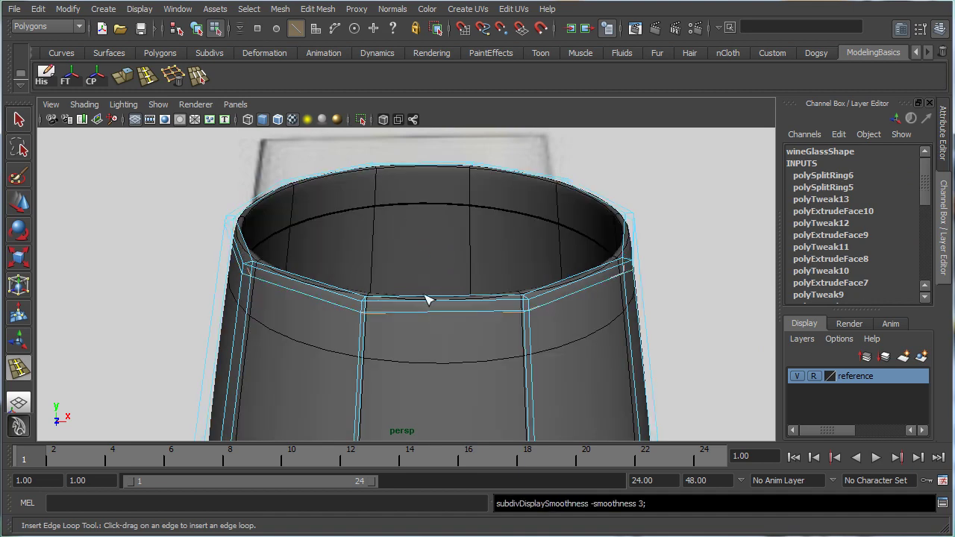
Return to object mode, examine the sharpened smoothed rim up close, and select the glass.
key("q")
right_click_drag(377, 309, 431, 288)
right_click_drag(123, 279, 218, 281, "alt")
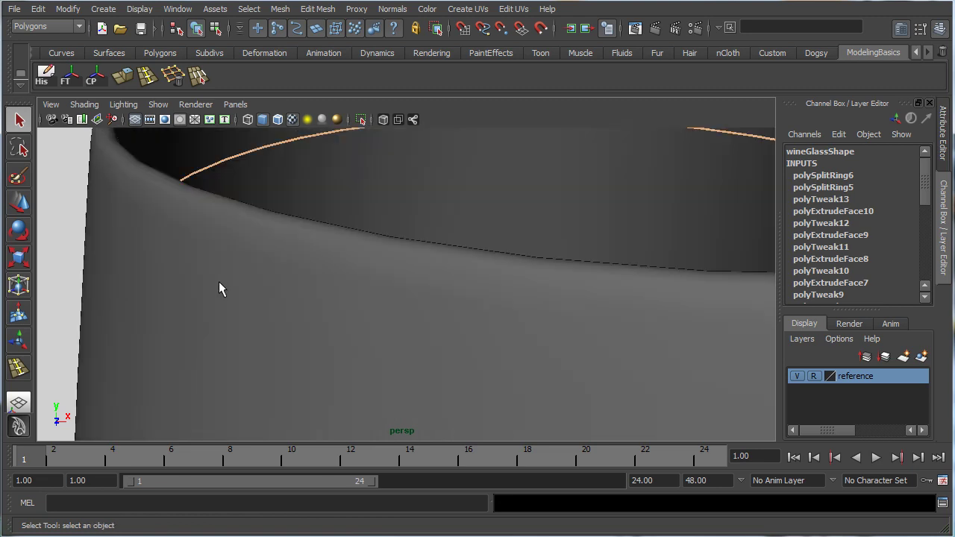
middle_click_drag(218, 281, 241, 331, "alt")
right_click_drag(241, 330, 352, 281, "alt")
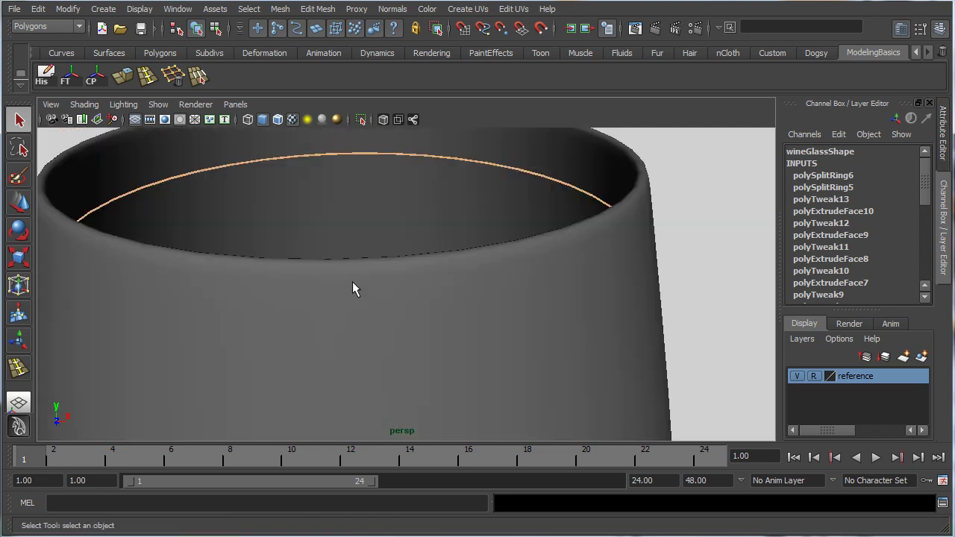
mouse_move(353, 281)
left_mouse_down("alt")
mouse_move(381, 291)
mouse_move(351, 292)
mouse_move(368, 288)
left_mouse_up("alt")
left_click(148, 337)
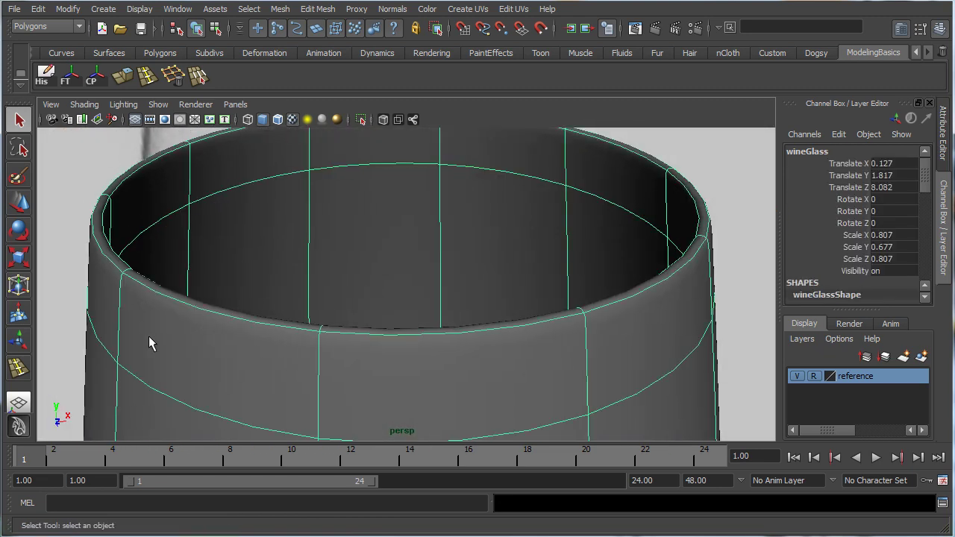
Show the glass unsmoothed and insert an edge loop along the middle of the rim's top faces.
key("1")
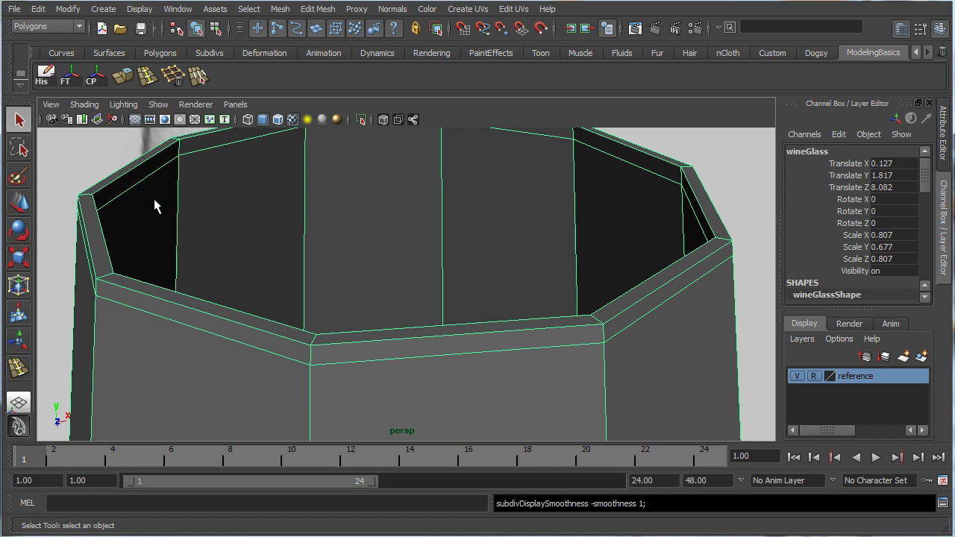
left_click(147, 82)
scroll(278, 283, "up", 3)
left_click_drag(214, 290, 246, 336, "alt")
left_click(158, 337)
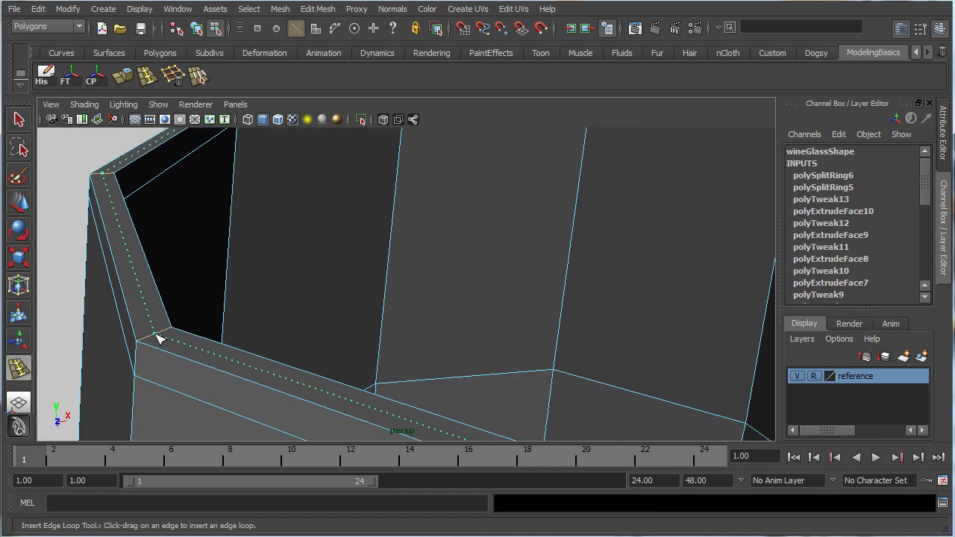
left_click_drag(400, 288, 347, 283, "alt")
scroll(351, 284, "down", 5)
key("q")
scroll(401, 289, "up", 3)
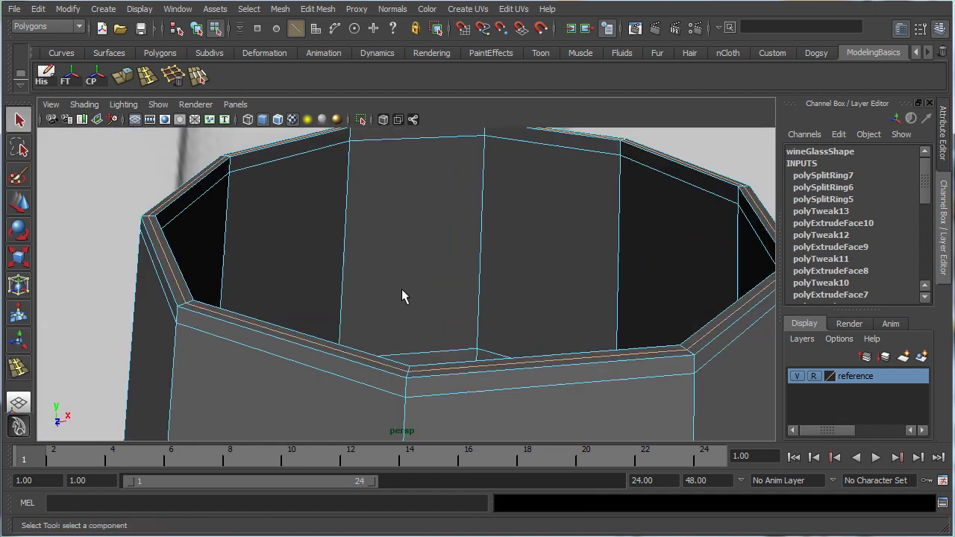
Raise the rim's middle edge loop slightly to round the lip, preview it smoothed, return to object mode, and clear the selection.
key("w")
left_click_drag(366, 292, 459, 190, "alt")
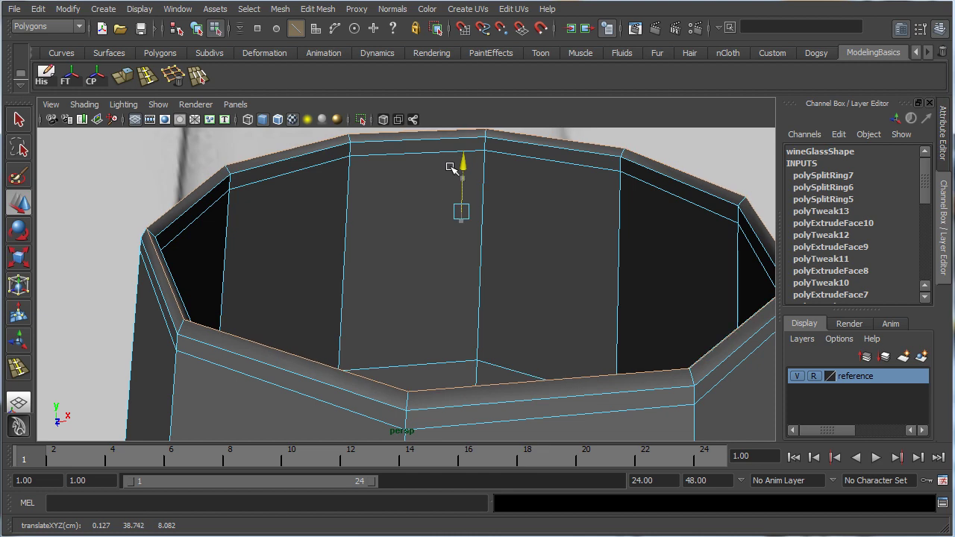
key("3")
key("q")
right_click(197, 234)
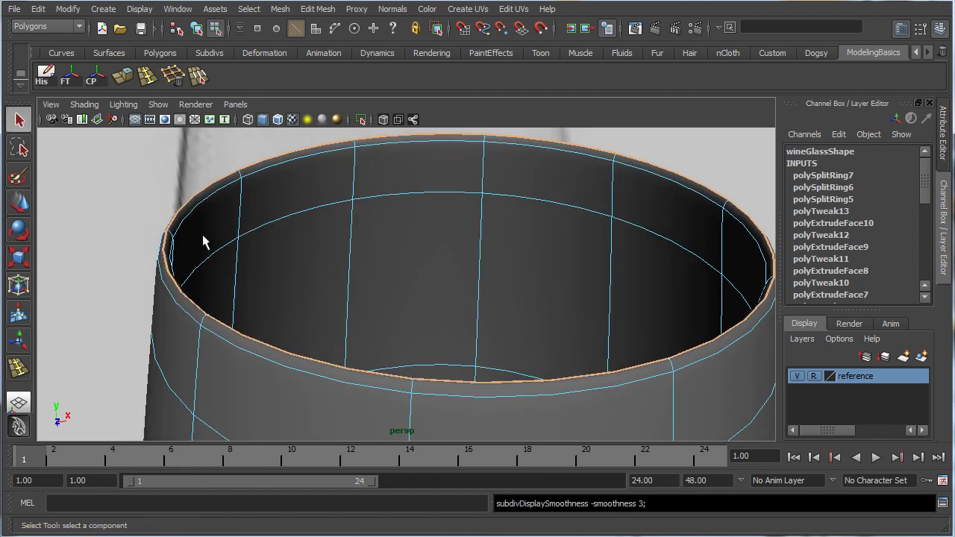
right_click_drag(202, 235, 238, 222)
left_click(111, 250)
Examine the rounded lip, the inside of the bowl, and the whole smoothed glass from several angles.
left_click_drag(107, 299, 123, 295, "alt")
middle_click_drag(340, 290, 303, 328, "alt")
left_click_drag(669, 275, 547, 343, "alt")
middle_click_drag(442, 427, 410, 315, "alt")
right_click_drag(410, 315, 439, 317, "alt")
middle_click_drag(276, 395, 392, 233, "alt")
right_click_drag(307, 299, 376, 302, "alt")
left_click_drag(349, 306, 334, 307, "alt")
right_click_drag(333, 310, 281, 319, "alt")
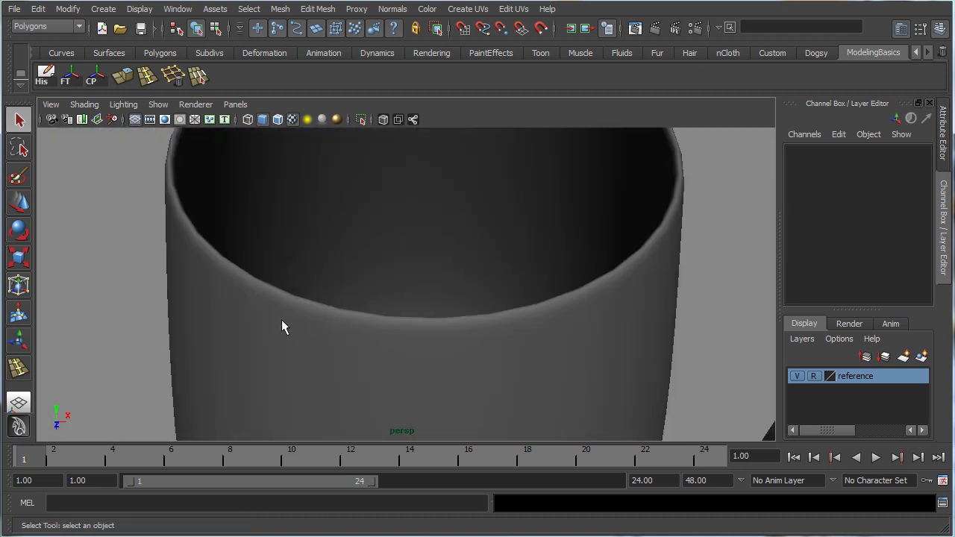
mouse_move(282, 332)
left_mouse_down("alt")
mouse_move(418, 337)
mouse_move(284, 336)
left_mouse_up("alt")
right_click_drag(336, 340, 277, 344, "alt")
left_click_drag(276, 343, 378, 227, "alt")
Compare the lower bowl and stem with the reference image in the front view.
key("space")
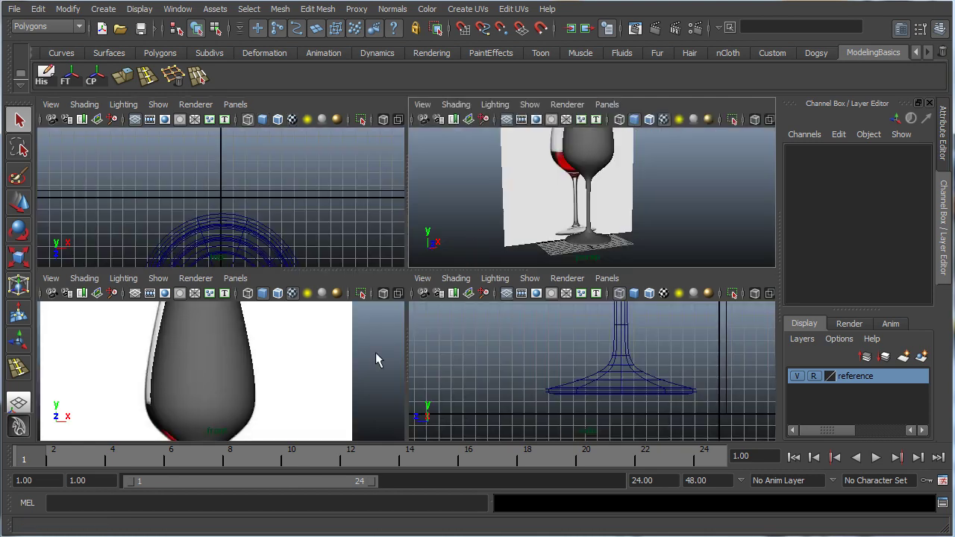
middle_click_drag(254, 433, 288, 381, "alt")
key("space")
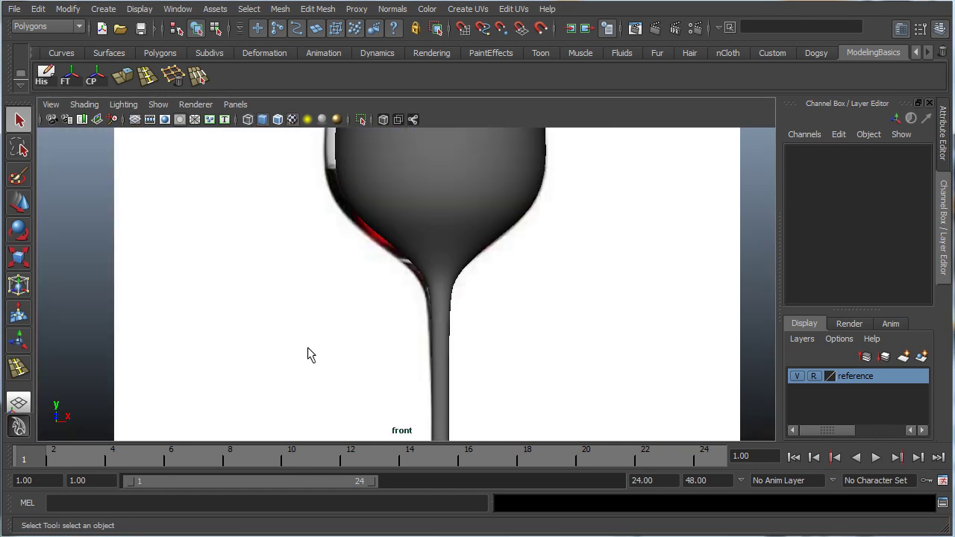
Return to the perspective view and hide the reference layer.
middle_click_drag(404, 293, 311, 347, "alt")
key("space")
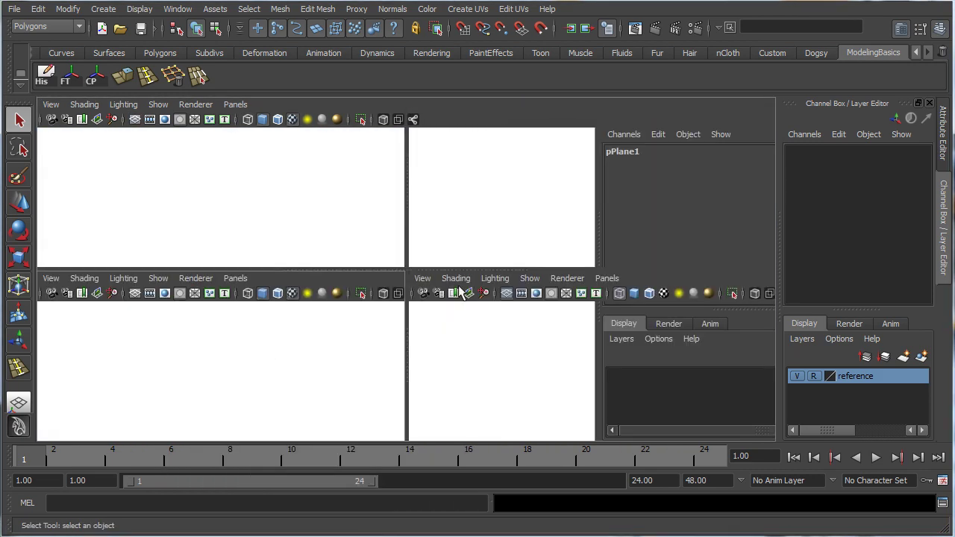
key("space")
left_click_drag(501, 277, 307, 358, "alt")
left_click(797, 376)
mouse_move(508, 340)
left_mouse_down("alt")
mouse_move(480, 347)
mouse_move(479, 359)
mouse_move(460, 355)
mouse_move(512, 328)
mouse_move(499, 327)
left_mouse_up("alt")
scroll(459, 355, "down", 5)
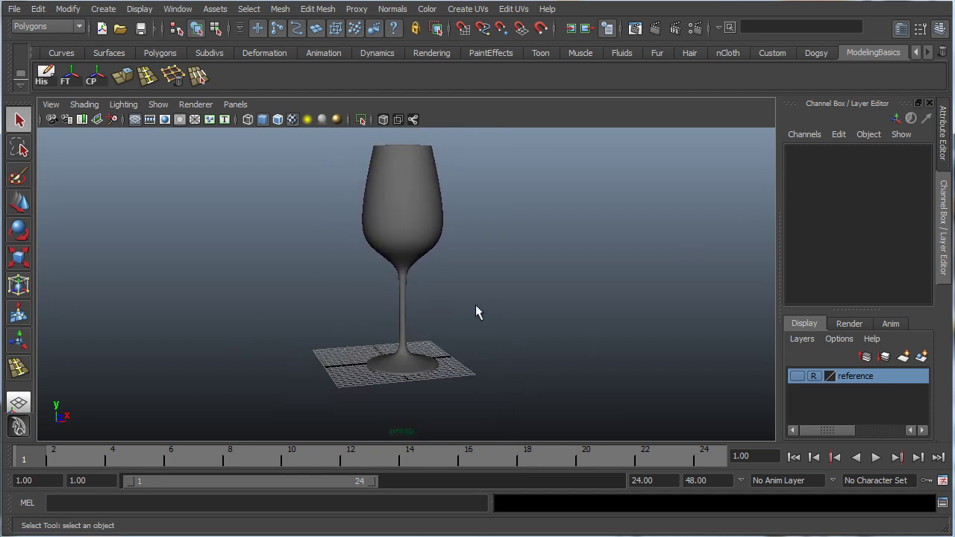
Select the wine glass and create a new display layer containing it.
middle_click_drag(438, 329, 468, 314, "alt")
scroll(469, 314, "down", 3)
left_click_drag(470, 313, 403, 327, "alt")
middle_click_drag(401, 288, 402, 339, "alt")
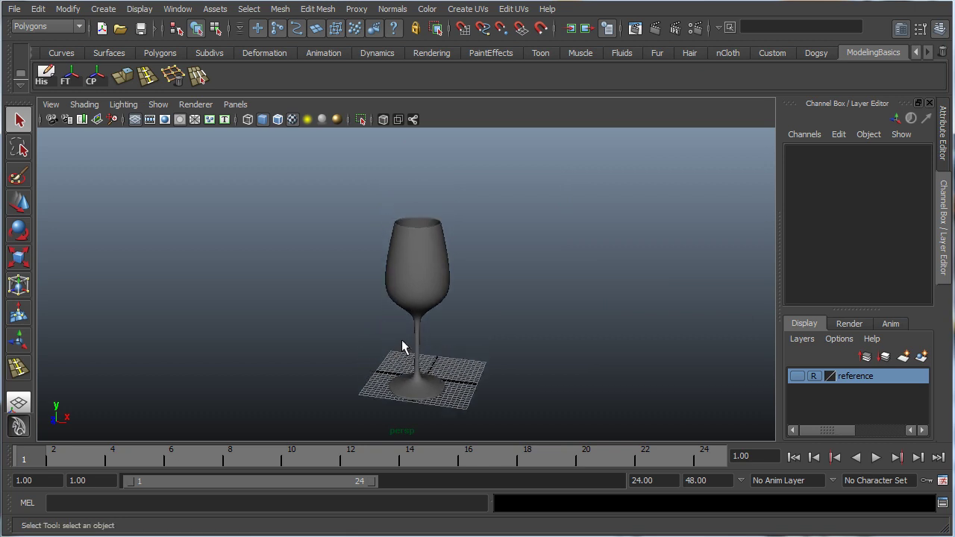
mouse_move(402, 341)
left_mouse_down("alt")
mouse_move(362, 326)
mouse_move(394, 335)
left_mouse_up("alt")
left_click(420, 263)
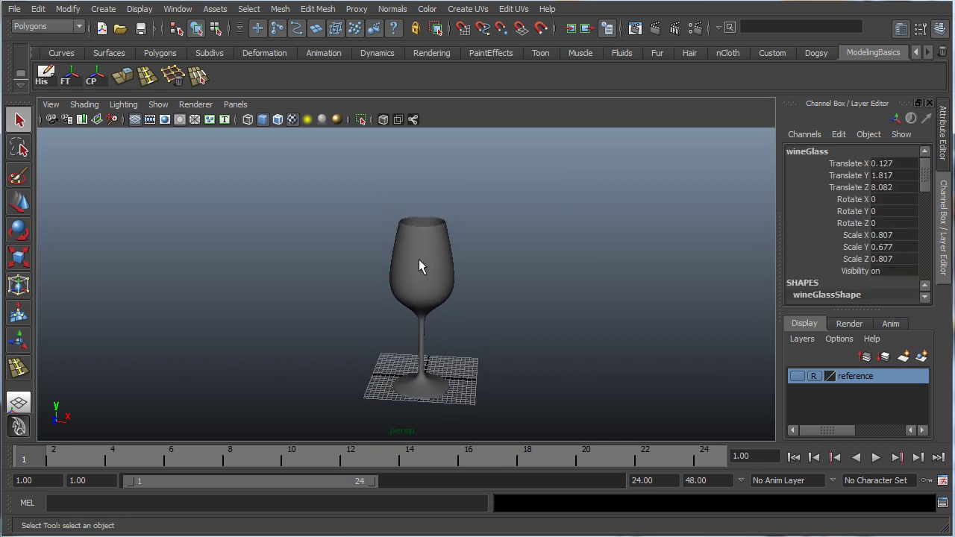
left_click(799, 340)
left_click(826, 366)
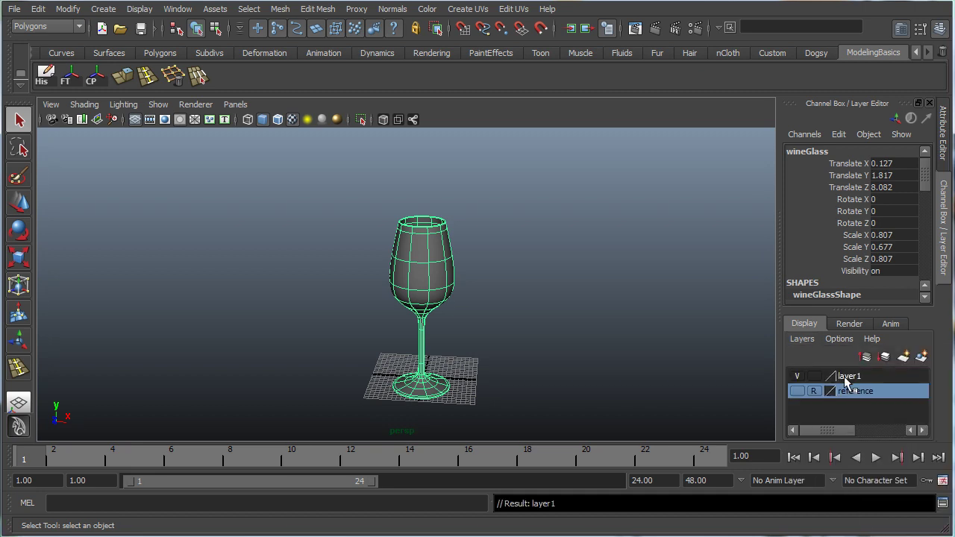
Rename the new display layer wineGlassLayer and hide it.
double_click(850, 376)
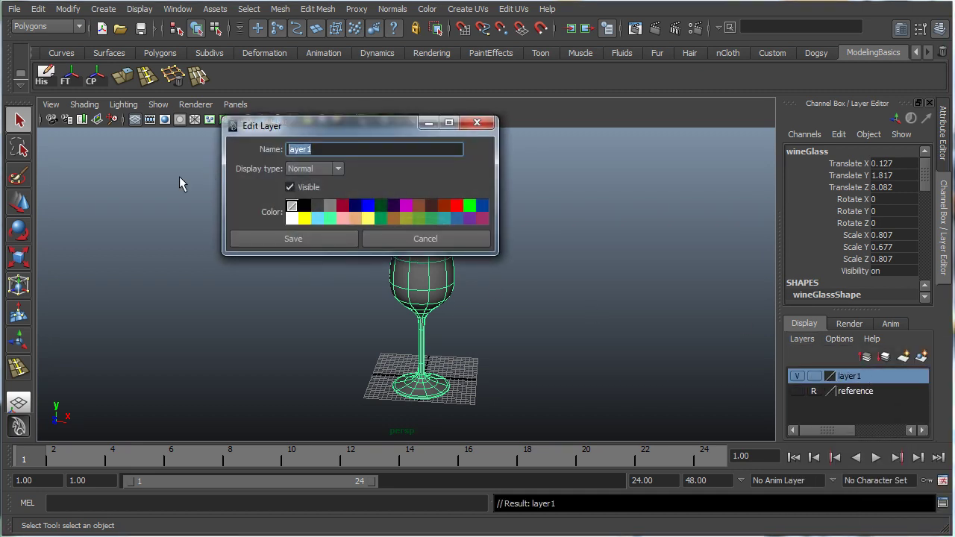
type("wineGlassLay")
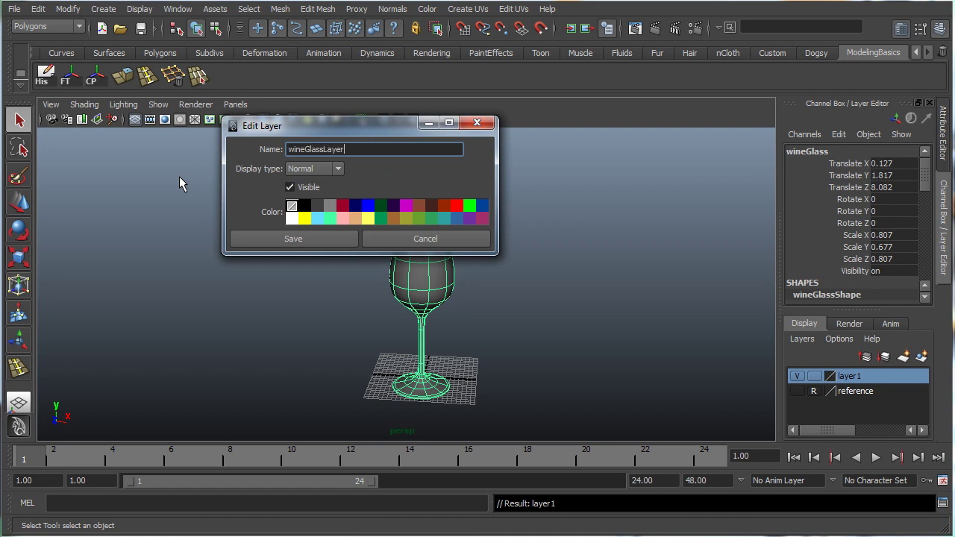
left_click(293, 238)
left_click(532, 309)
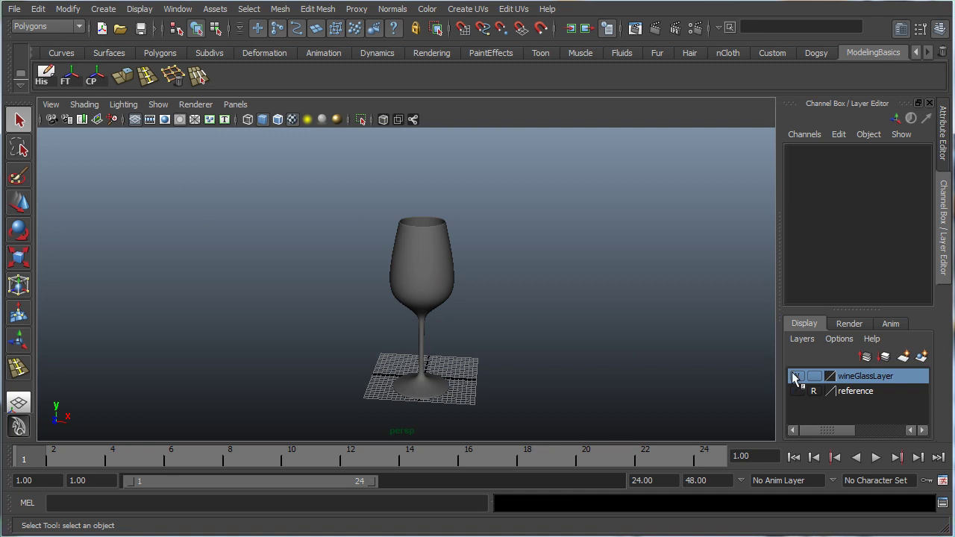
left_click(796, 377)
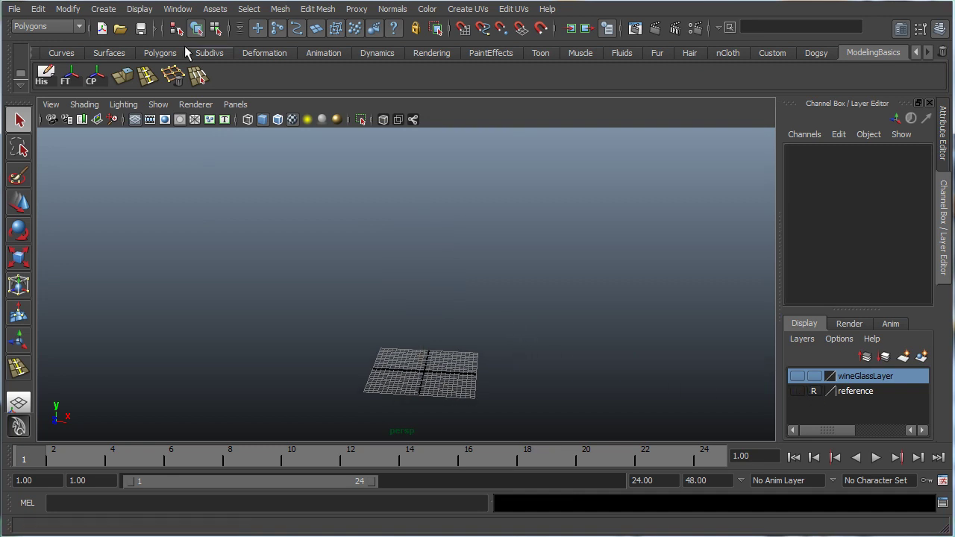
Draw a wide, flat polygon cylinder with a radius of about 36 and a height of about 2.
left_click(105, 9)
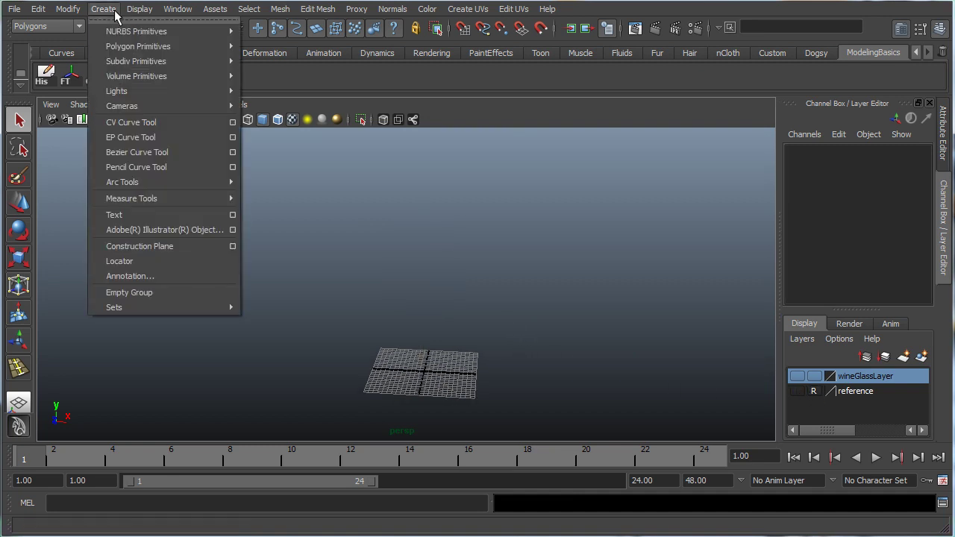
mouse_move(141, 46)
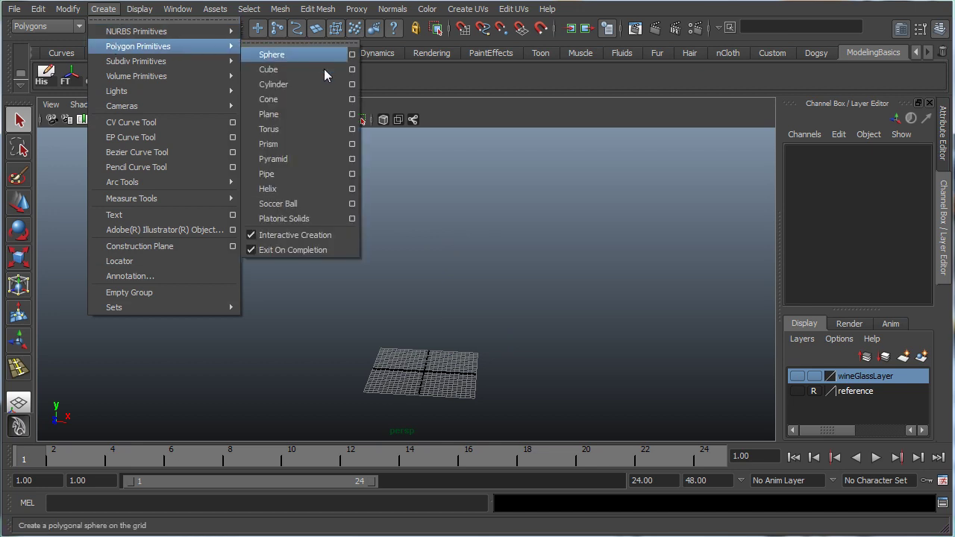
left_click(298, 85)
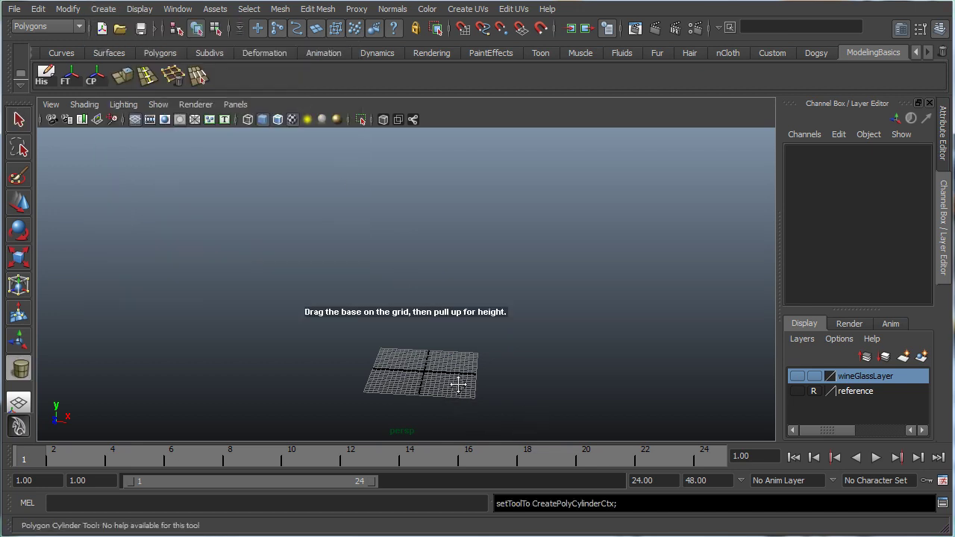
left_click_drag(459, 384, 435, 325)
left_click_drag(435, 325, 464, 259)
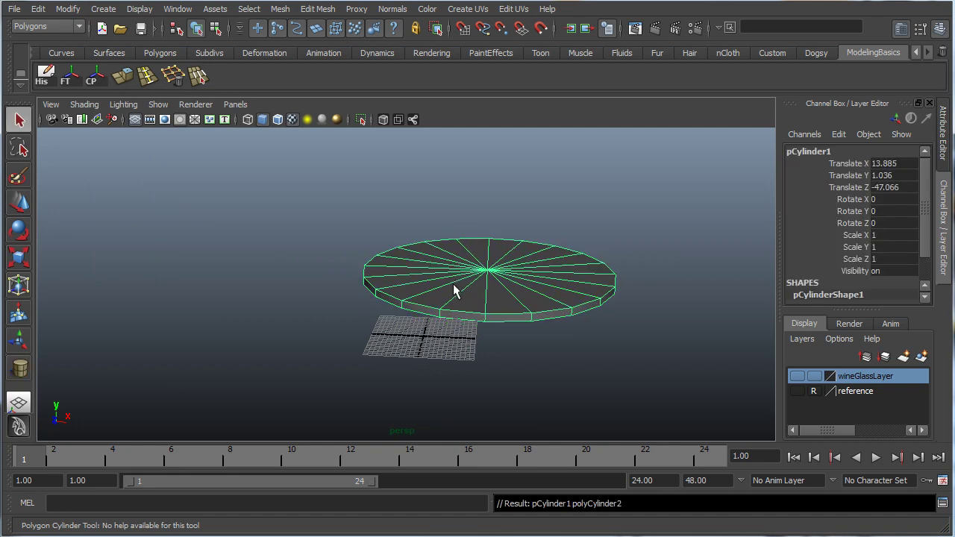
Move the cylinder towards the grid and scale it uniformly to about 0.291.
key("w")
left_click_drag(522, 241, 433, 342)
left_click_drag(432, 342, 384, 348, "alt")
key("r")
scroll(383, 348, "up", 4)
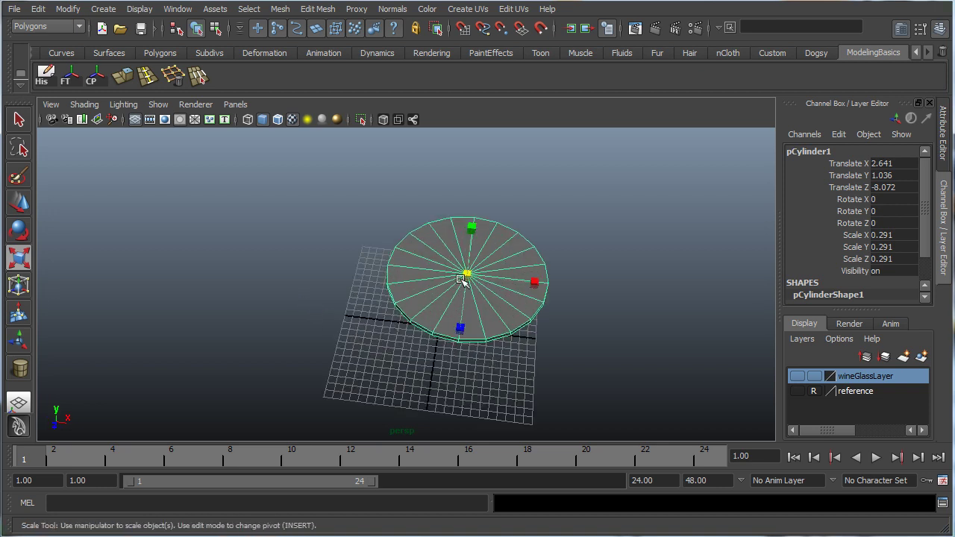
Move the cylinder to the origin using grid snapping.
key("w")
left_click_drag(465, 276, 428, 326)
key("ctrl+z")
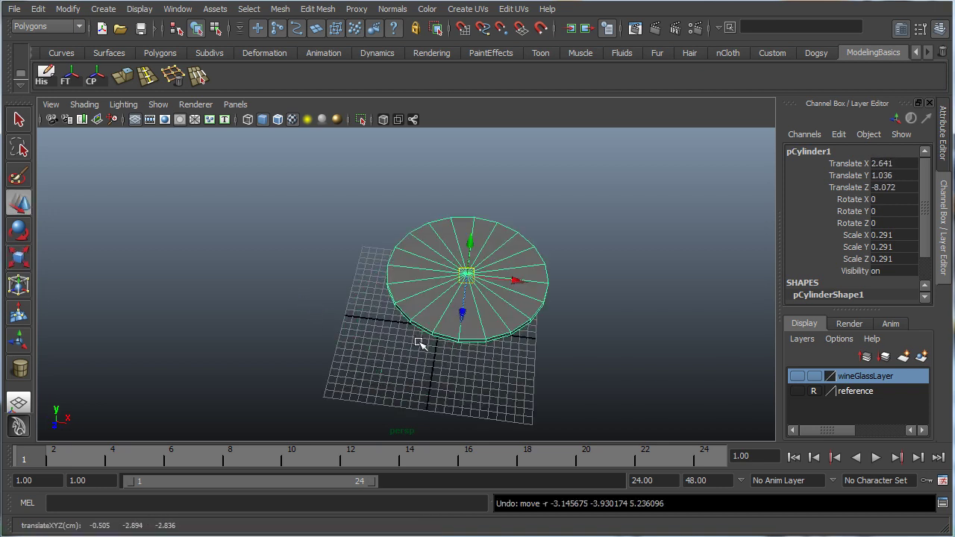
key("x")
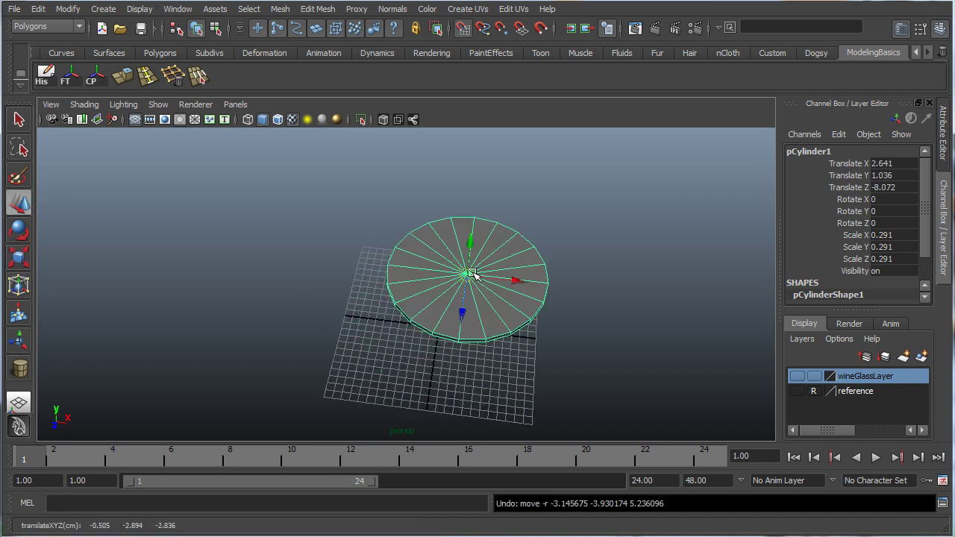
left_click_drag(472, 275, 373, 304)
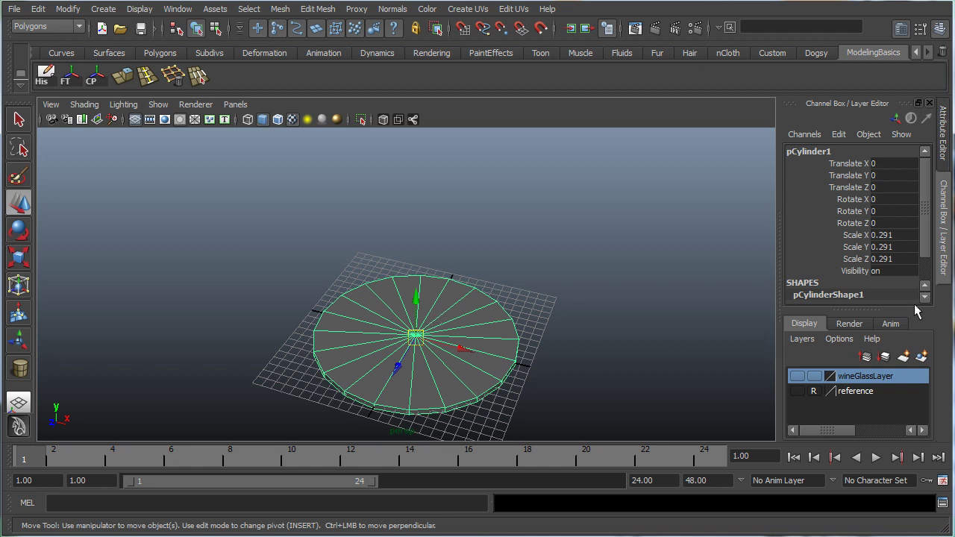
Rename the cylinder as table.
double_click(820, 152)
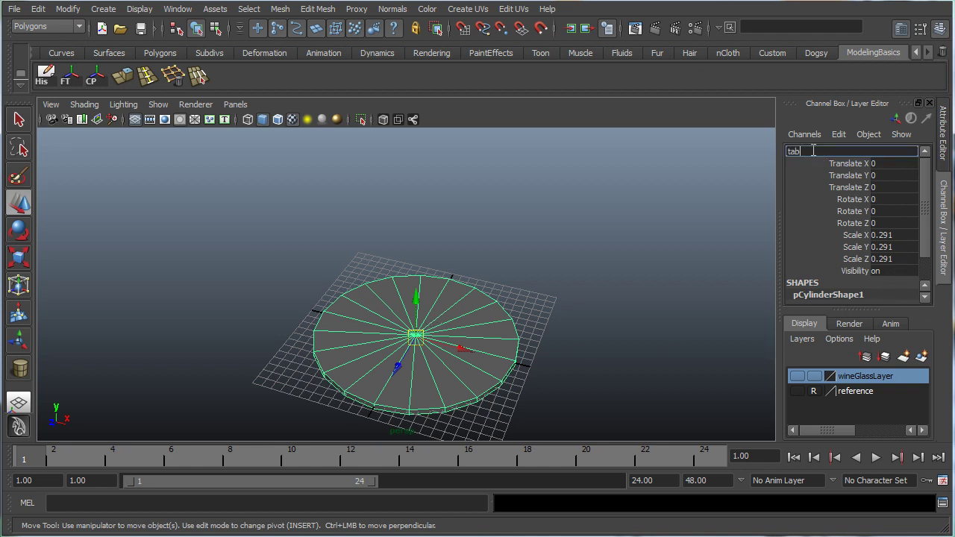
type("table")
key("Return")
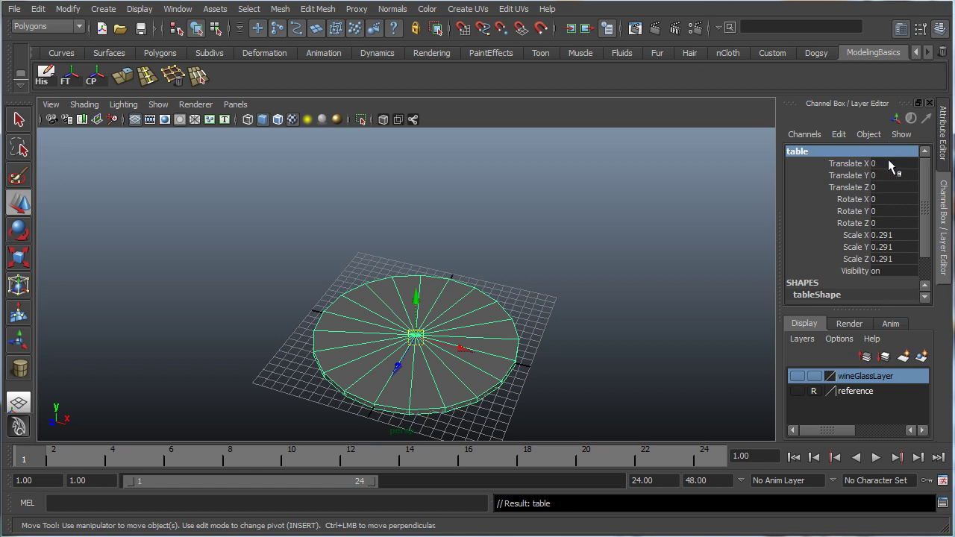
Set the table cylinder's cap subdivisions to 2 and its axis subdivisions to 10.
left_click_drag(923, 192, 932, 215)
left_click(829, 285)
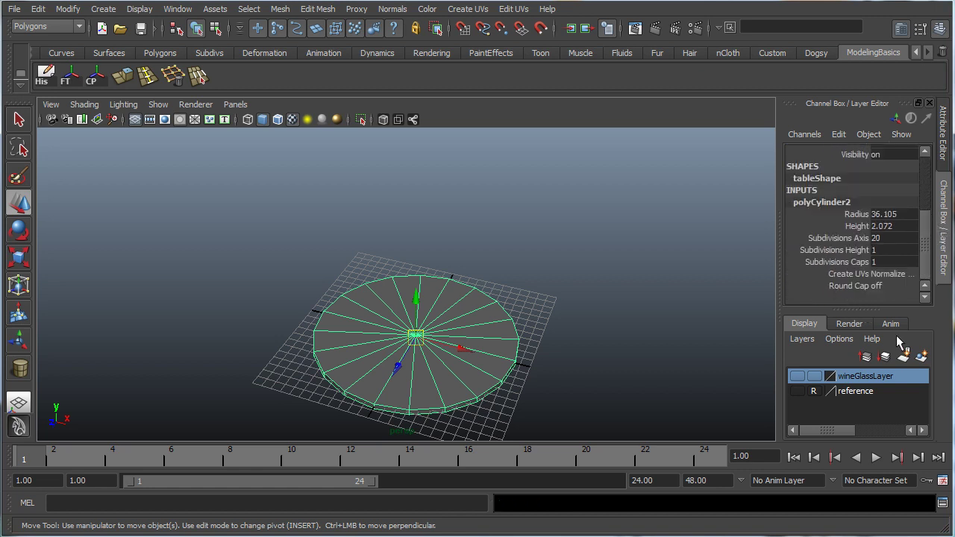
left_click(887, 263)
key("Return")
double_click(879, 238)
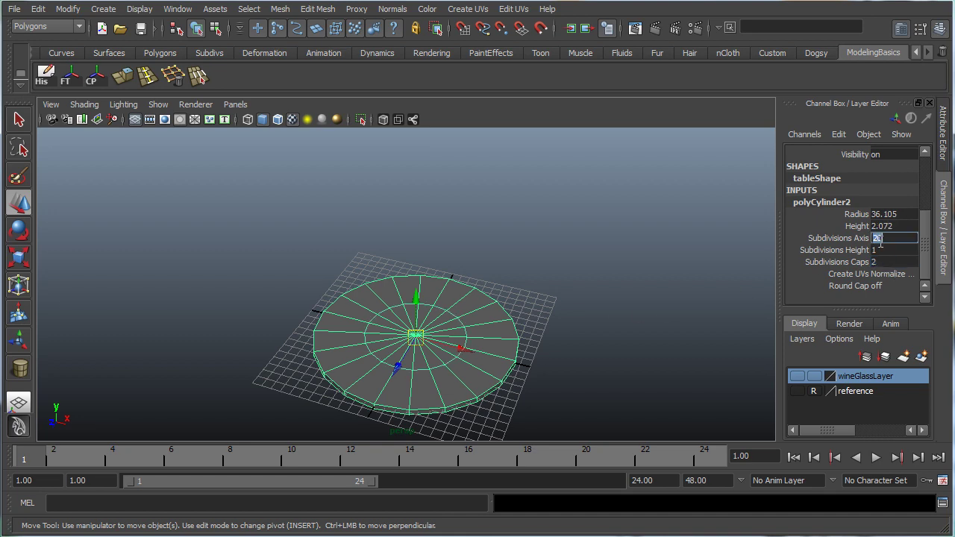
type("10")
key("Return")
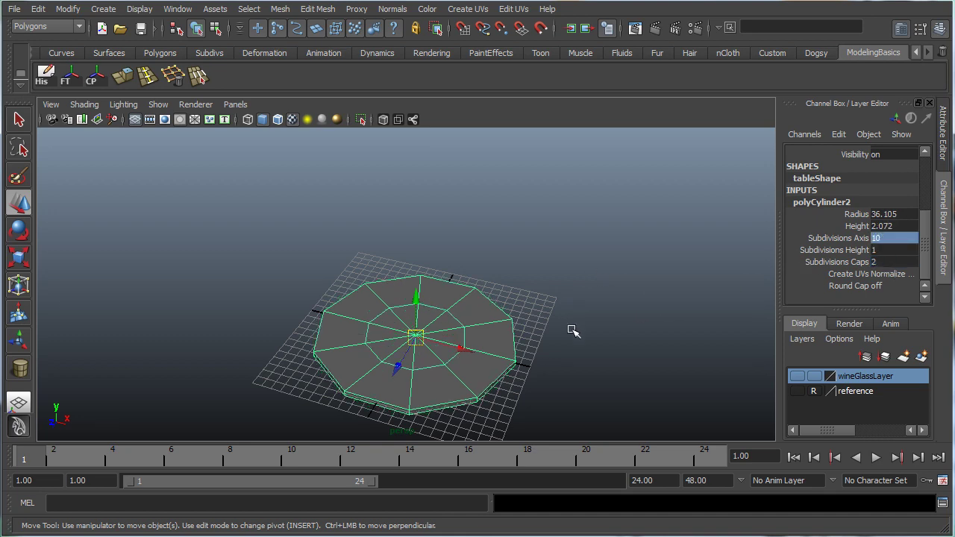
Scale the inner edge loop on the table's upper face uniformly down to about half its size.
scroll(572, 302, "up", 5)
key("q")
right_click_drag(494, 332, 499, 317)
right_click_drag(486, 353, 500, 321)
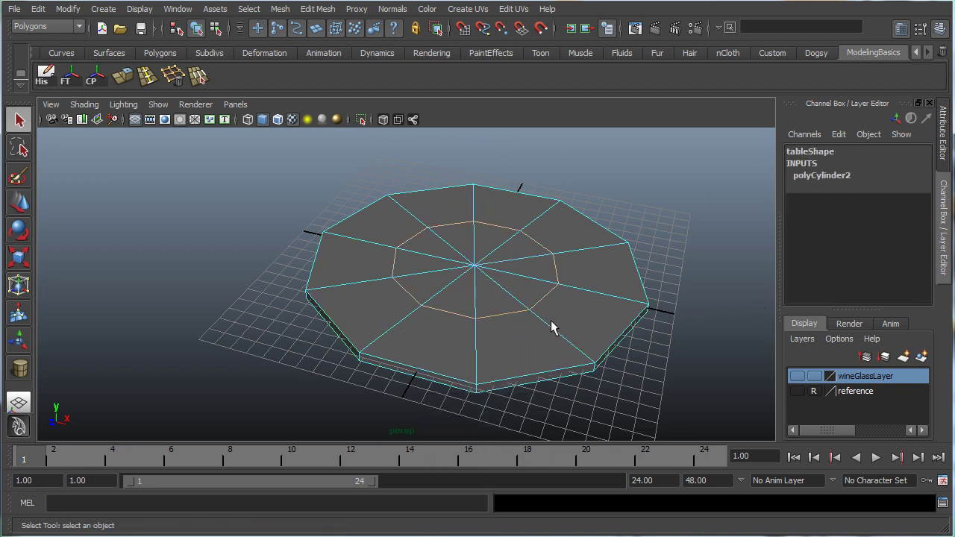
key("r")
left_click_drag(485, 270, 431, 275)
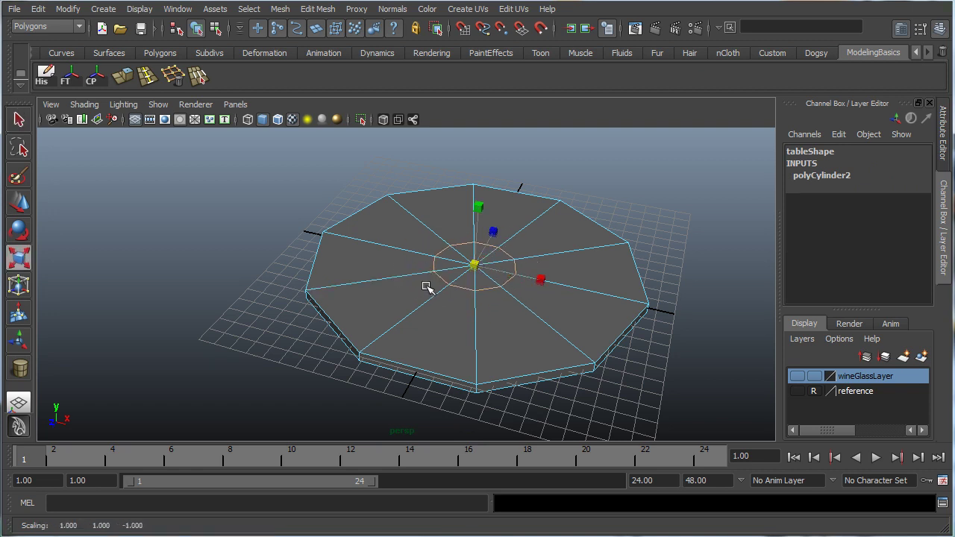
Extrude the small triangular faces at the centre of the table's upper face straight up into a post reaching about 12 units high.
key("q")
right_click_drag(465, 273, 486, 305)
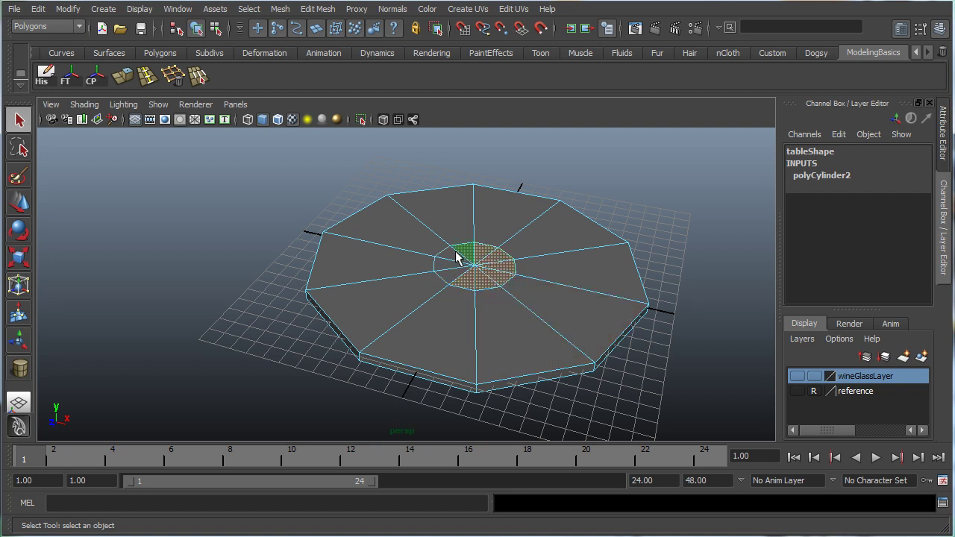
left_click_drag(490, 303, 482, 211, "alt")
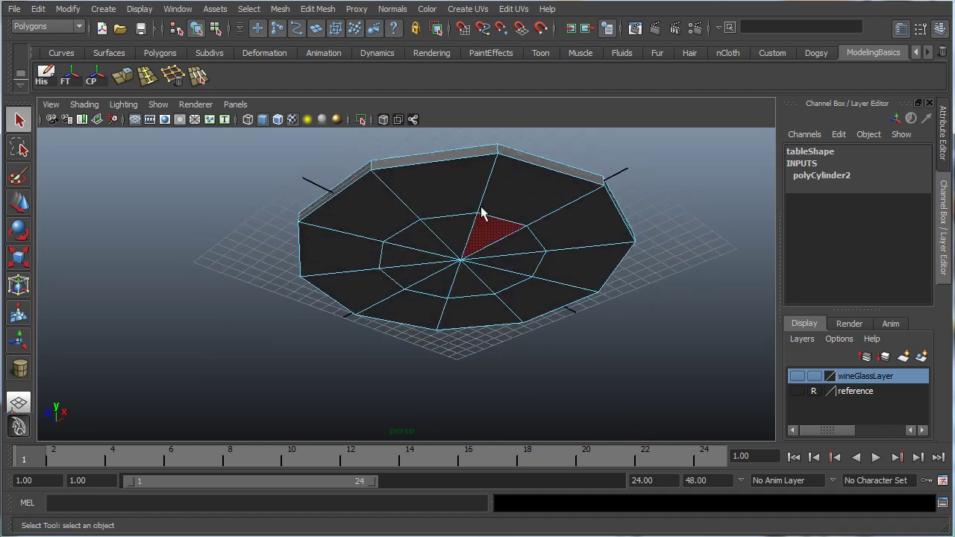
left_click(464, 243)
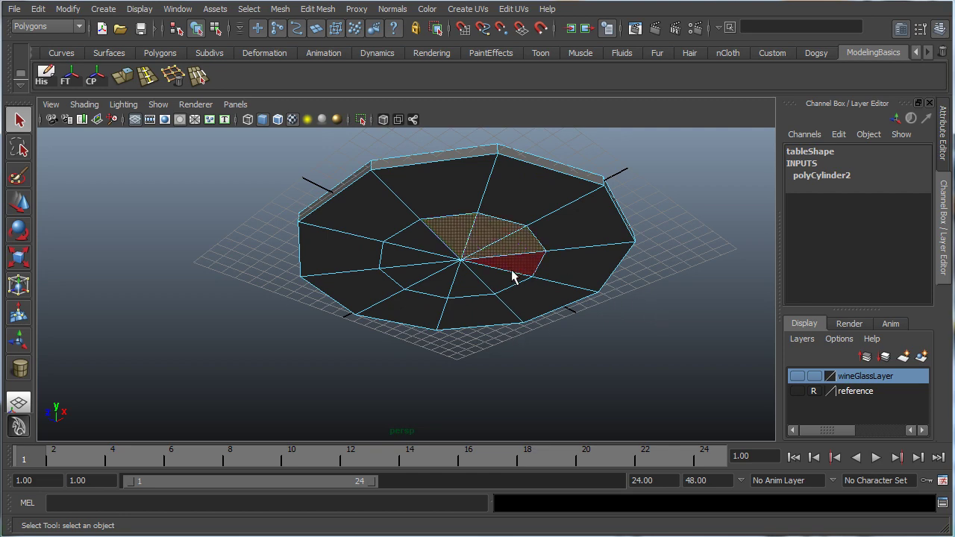
left_click(521, 242, "shift")
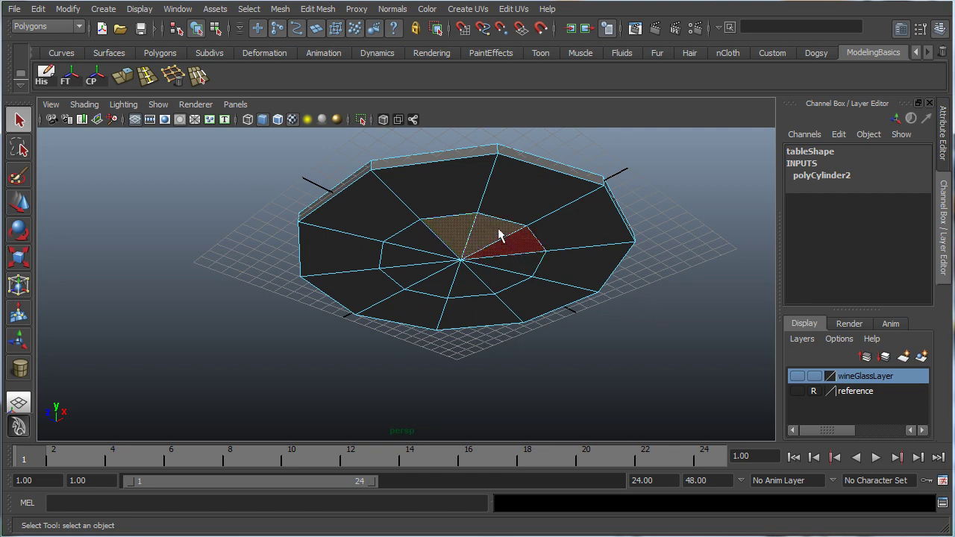
left_click(466, 239, "shift")
left_click_drag(424, 143, 489, 270, "alt")
right_click_drag(391, 269, 411, 303, "alt")
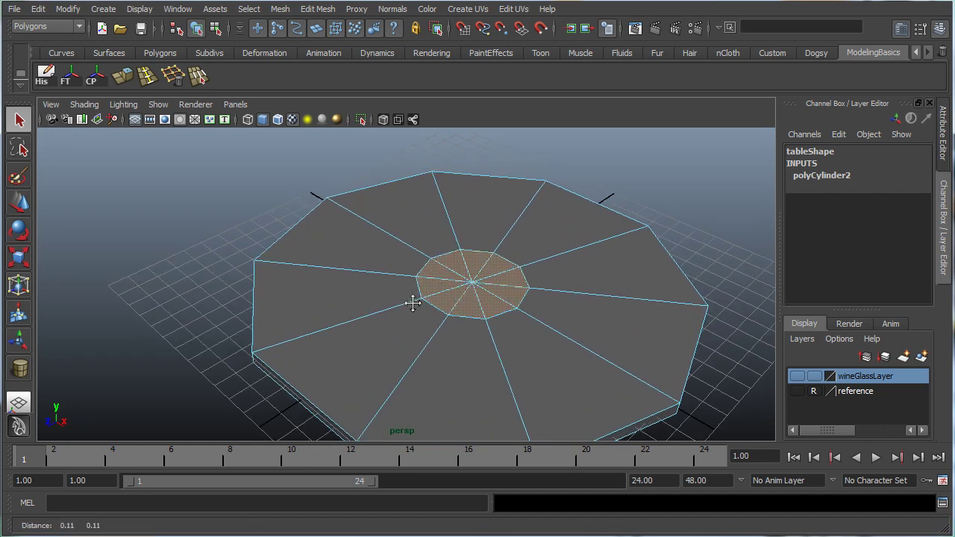
middle_click_drag(411, 303, 388, 296, "alt")
scroll(346, 374, "down", 5)
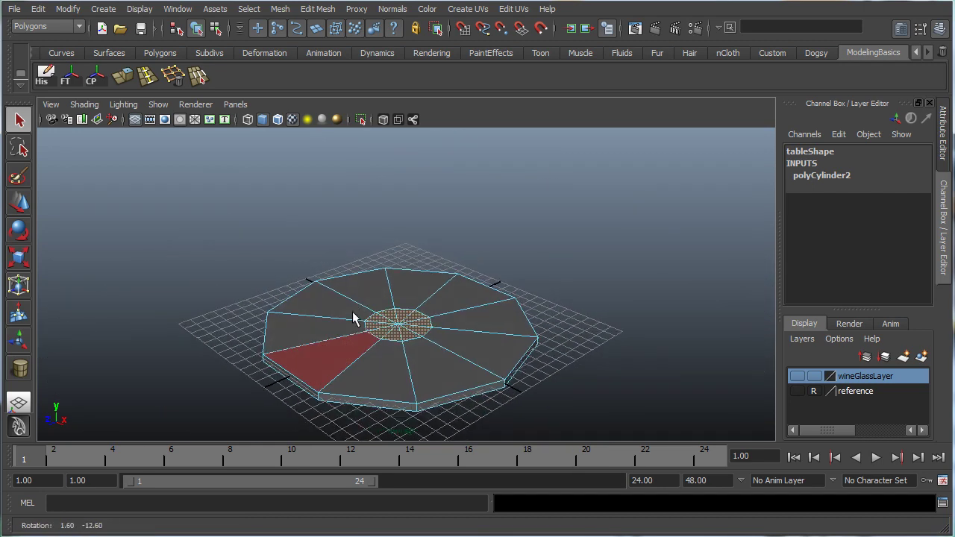
left_click(121, 77)
left_click_drag(313, 284, 368, 300, "alt")
key("w")
left_click_drag(387, 266, 378, 101)
Extrude the post's top faces again into a thin band reaching about 12.5 units high, and clear the selection.
left_click_drag(377, 278, 392, 302, "alt")
scroll(392, 302, "up", 4)
middle_click_drag(387, 287, 336, 364, "alt")
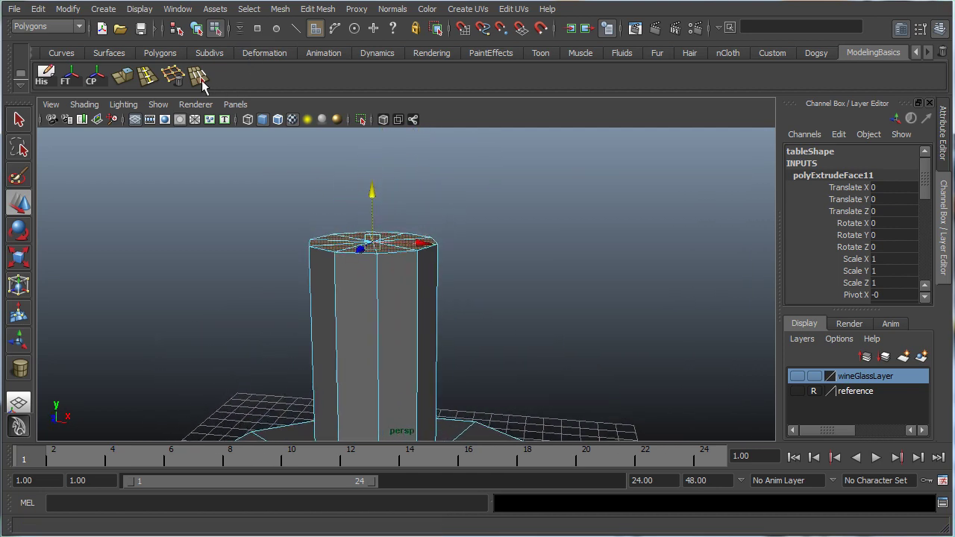
left_click(122, 74)
key("w")
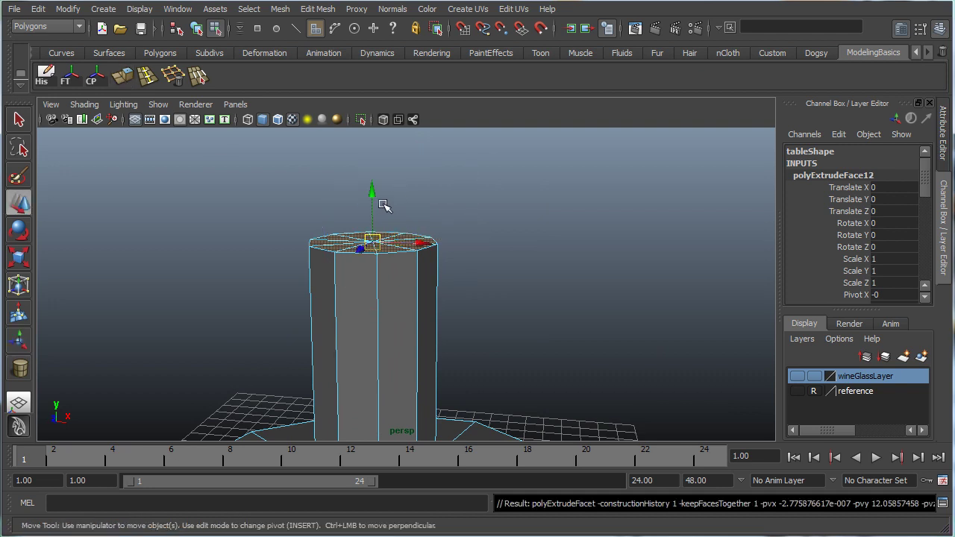
left_click_drag(370, 193, 367, 184)
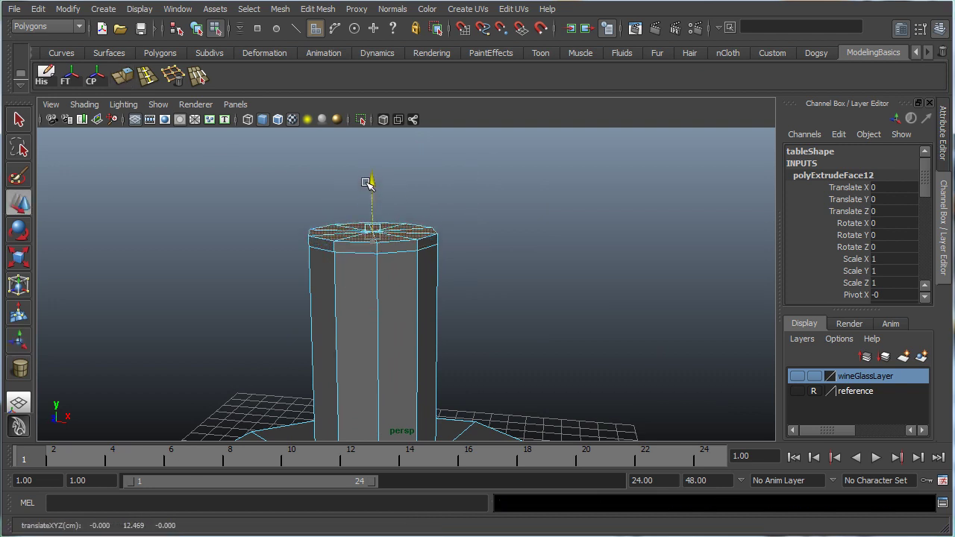
middle_click_drag(306, 251, 328, 266, "alt")
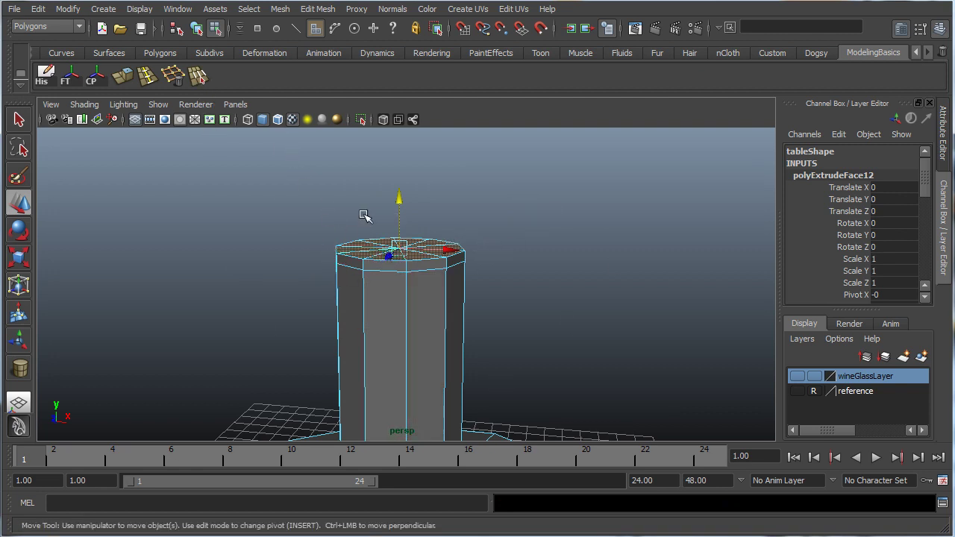
left_click(291, 235)
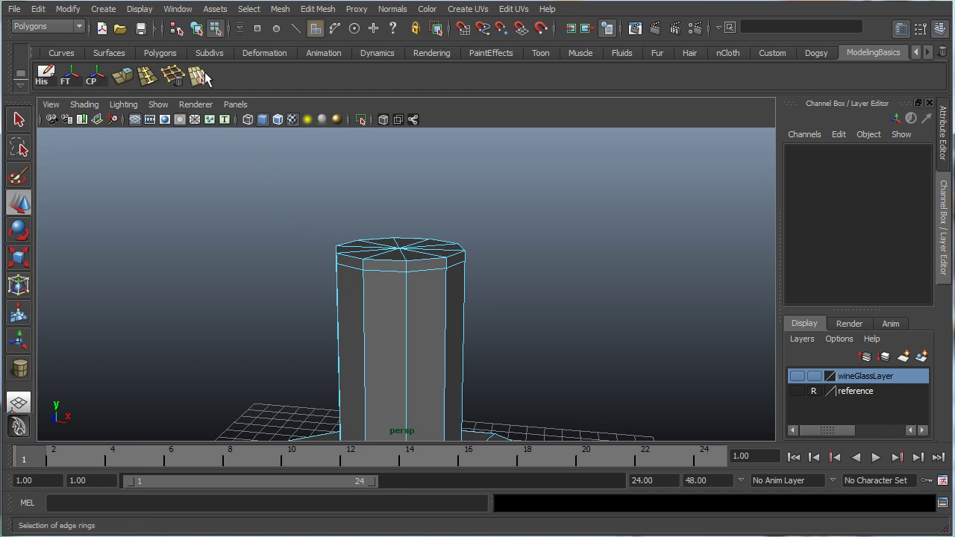
Select the ring of side faces around the thin band at the top of the post by converting its vertical edge ring to faces.
left_click(200, 76)
scroll(269, 291, "up", 2)
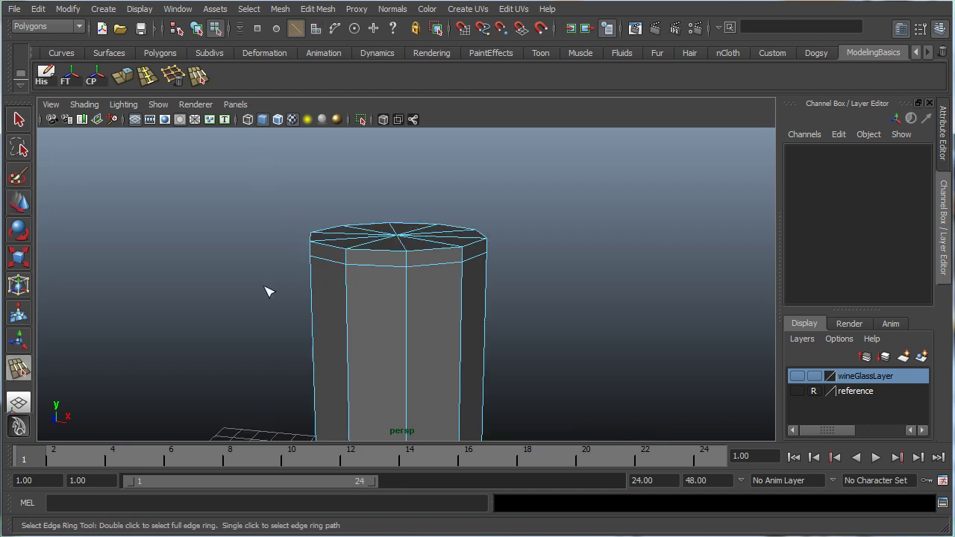
left_click(407, 257)
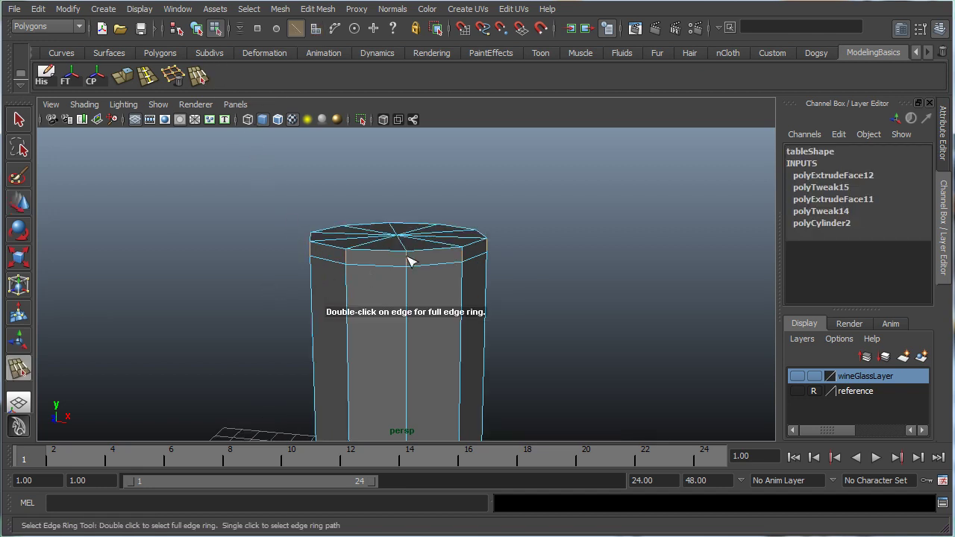
right_click(409, 262, "ctrl")
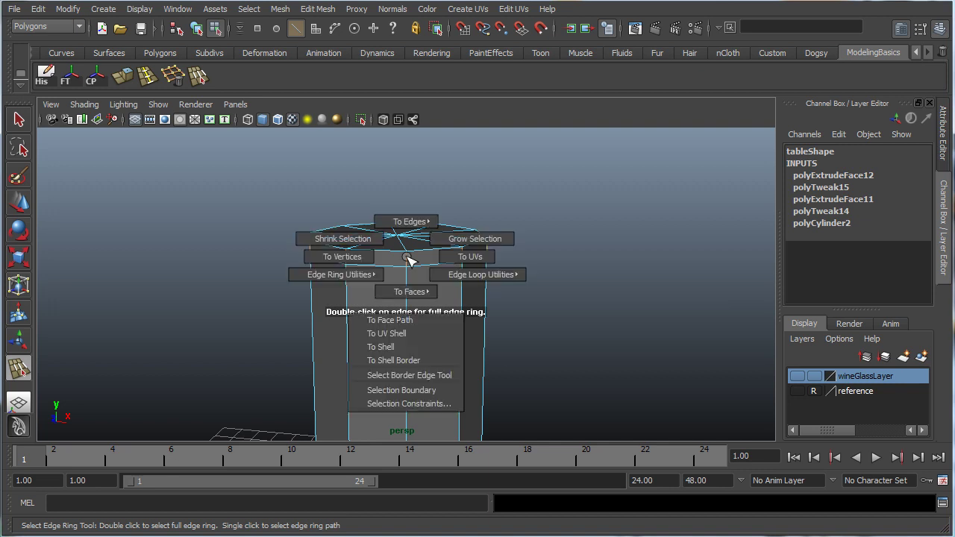
right_click_drag(409, 258, 411, 315, "ctrl")
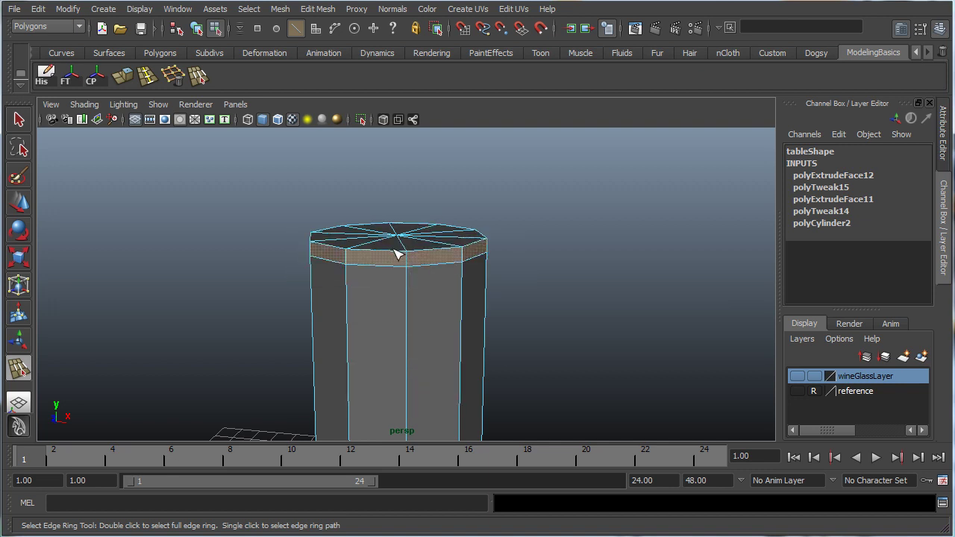
key("q")
right_click_drag(267, 271, 152, 168, "alt")
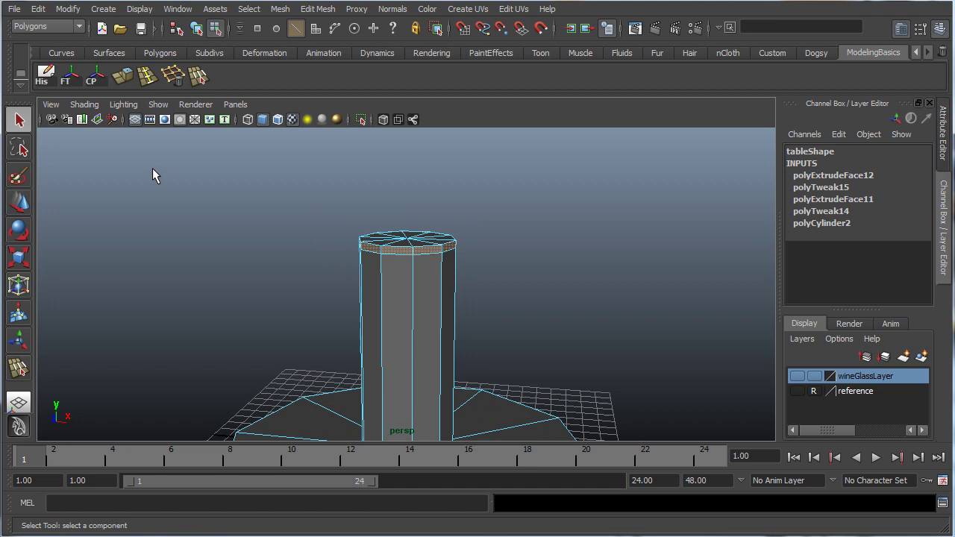
Extrude the band's side faces horizontally outward into a wide, thin tabletop overhanging the base.
left_click(123, 76)
middle_click_drag(253, 285, 239, 236, "alt")
scroll(239, 235, "down", 5)
left_click_drag(239, 237, 260, 262, "alt")
scroll(261, 267, "up", 4)
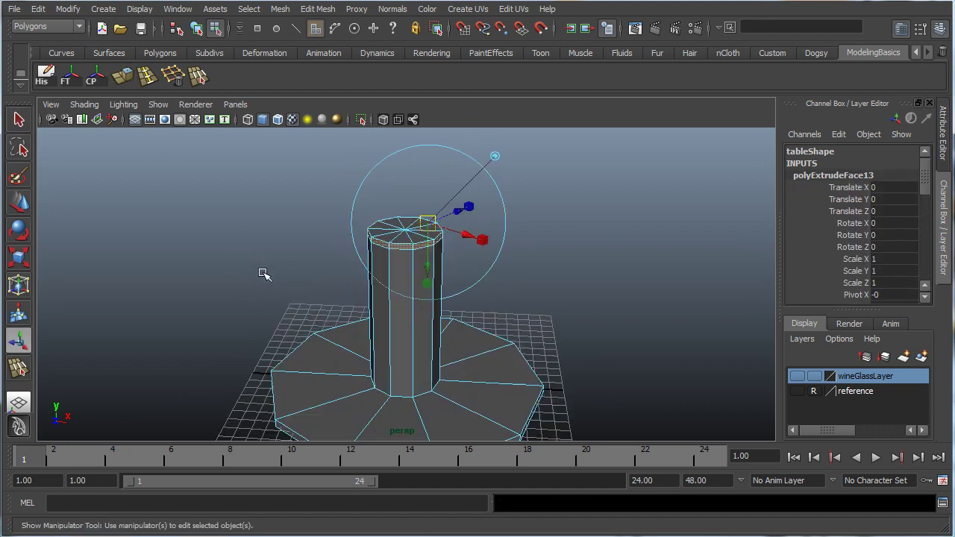
middle_click_drag(262, 268, 246, 253, "alt")
left_click_drag(246, 252, 251, 299, "alt")
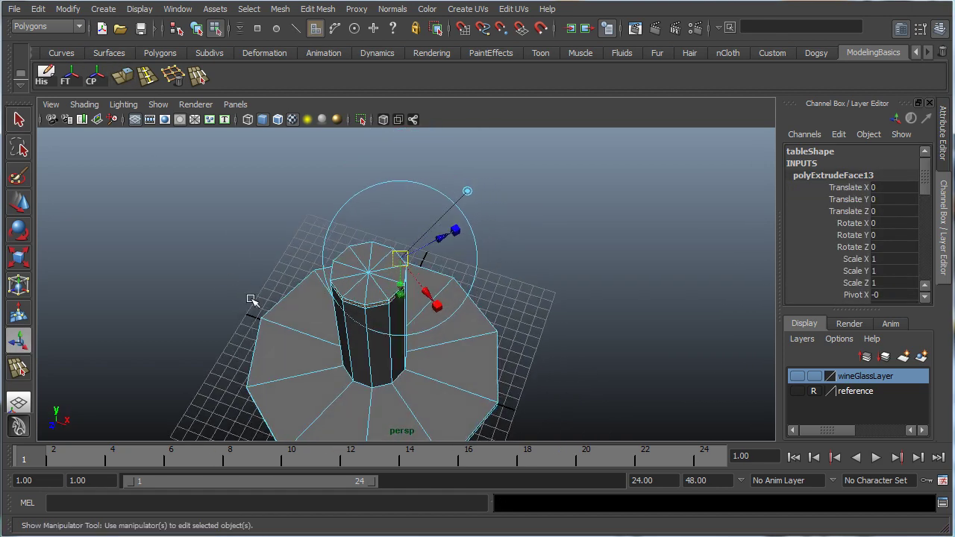
middle_click_drag(509, 296, 463, 271, "alt")
scroll(451, 282, "up", 2)
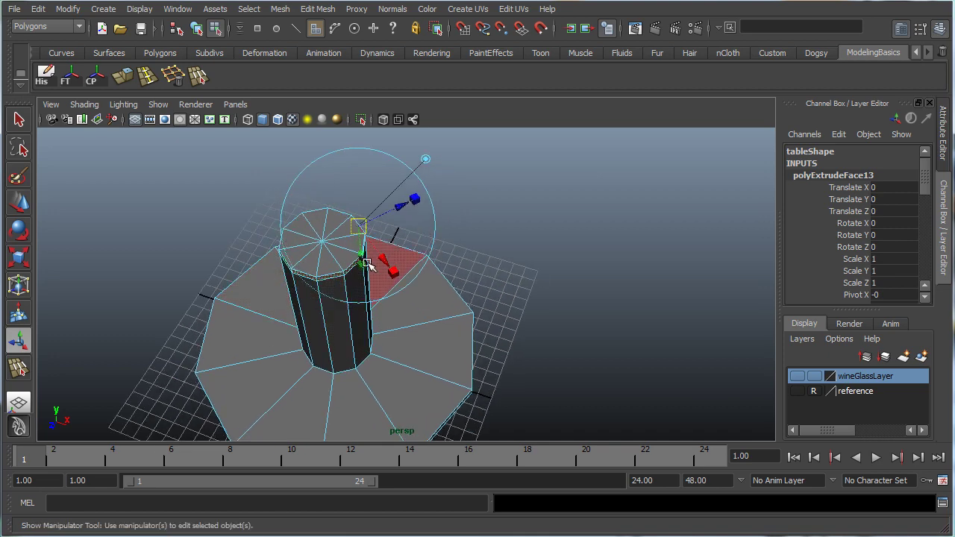
left_click_drag(373, 258, 390, 253, "alt")
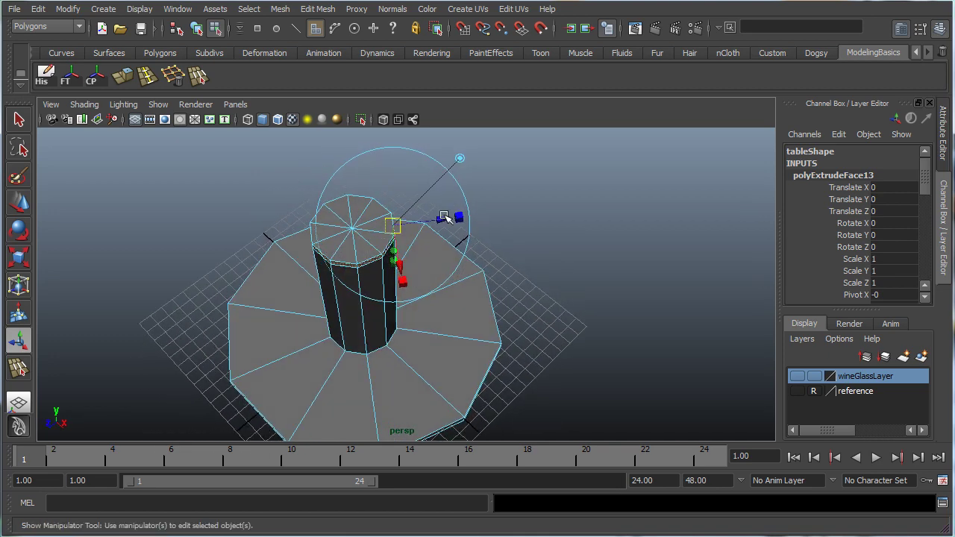
left_click_drag(440, 218, 455, 321, "alt")
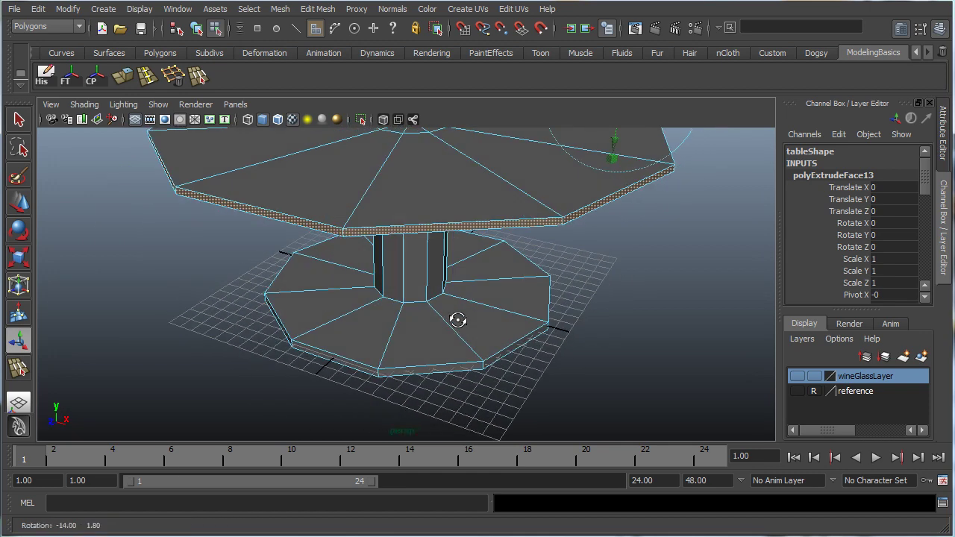
Preview the table with smooth mesh display, return it to the unsmoothed shaded cage, and examine the base.
key("4")
key("3")
key("5")
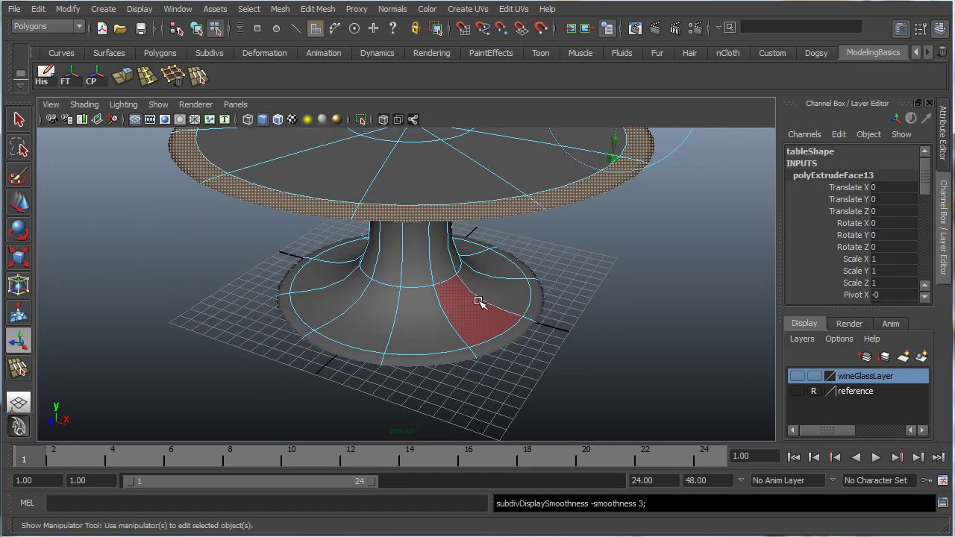
key("1")
mouse_move(480, 301)
left_mouse_down("alt")
mouse_move(406, 288)
mouse_move(389, 329)
left_mouse_up("alt")
key("q")
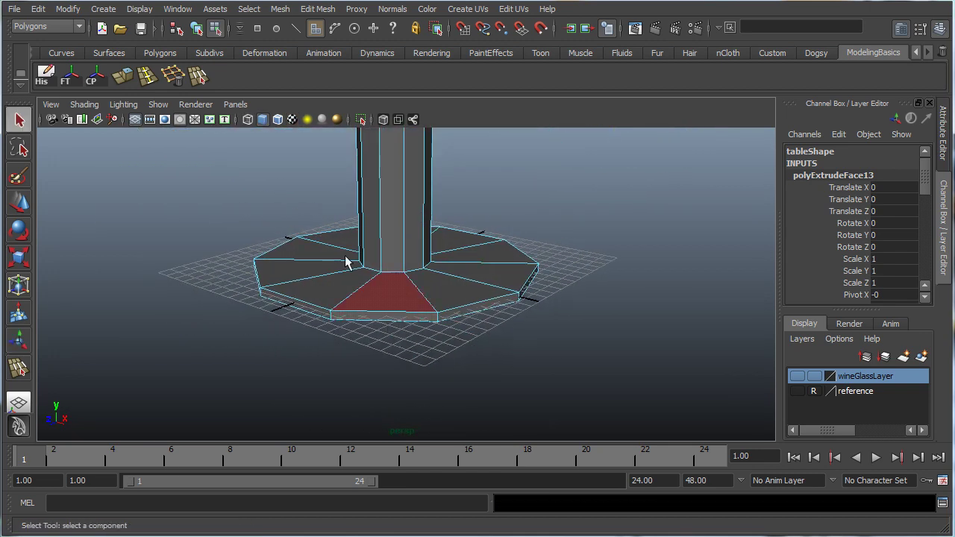
Select the ring of outer side faces on the table's base and scale them uniformly down to about 0.53.
left_click(199, 77)
scroll(309, 330, "up", 2)
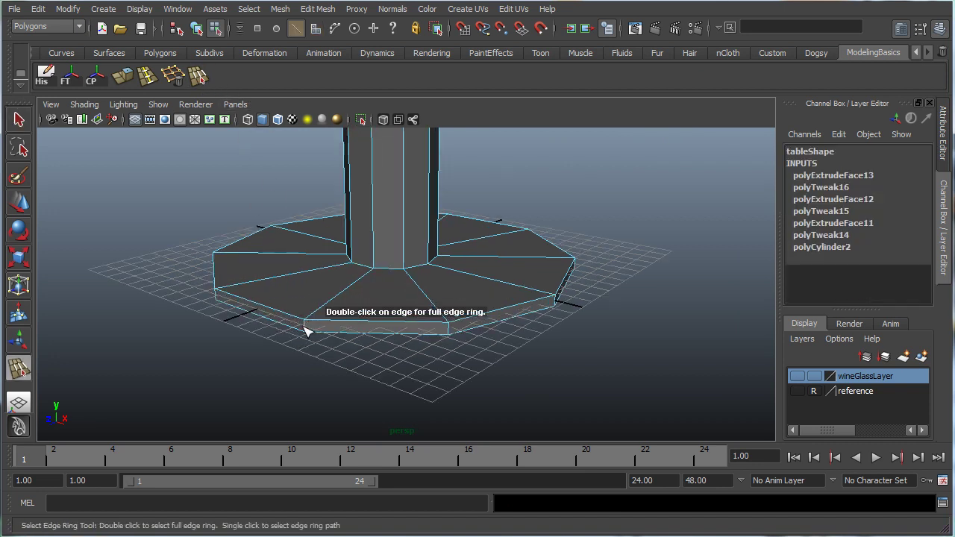
right_click(306, 329, "ctrl")
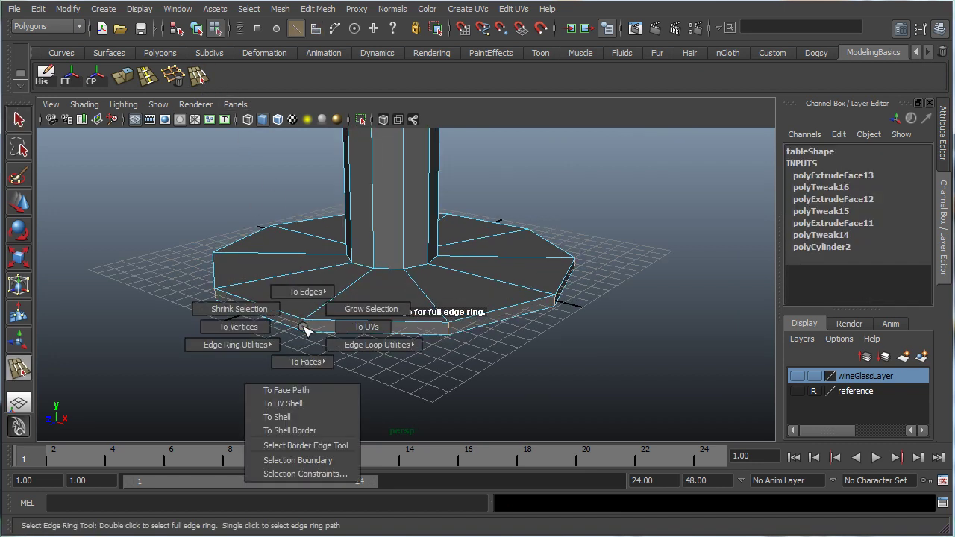
right_click_drag(306, 329, 309, 379, "ctrl")
key("r")
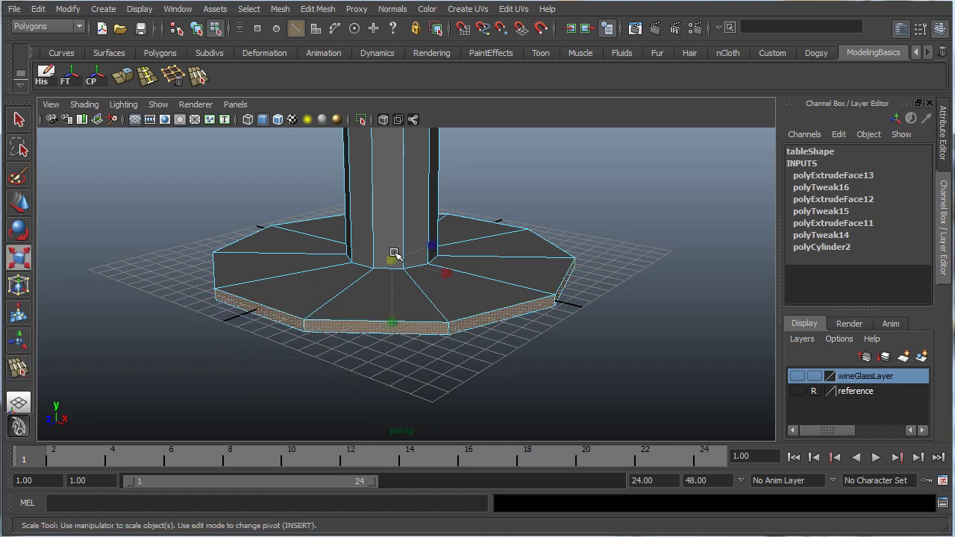
left_click_drag(395, 260, 274, 248)
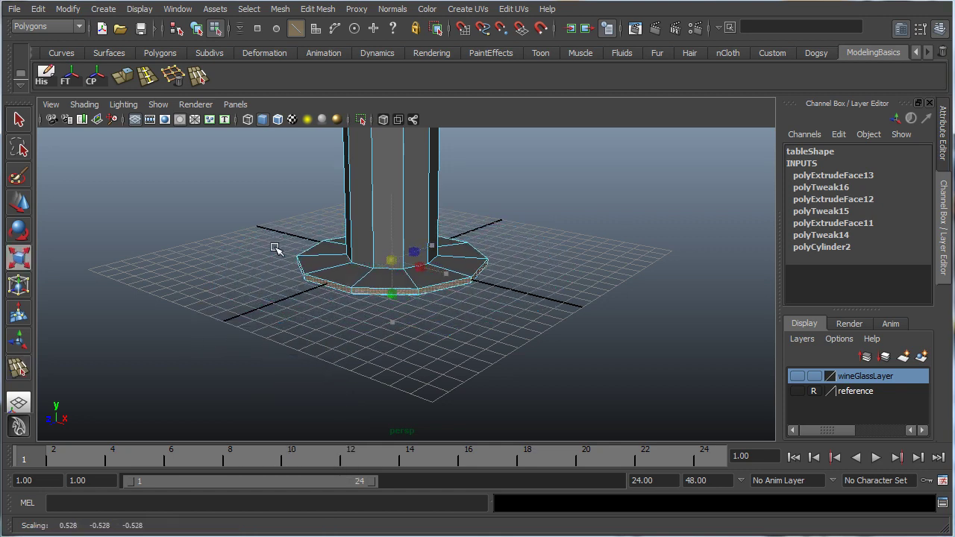
Check the narrowed base and the post in smooth mesh preview, and restore the unsmoothed display.
key("3")
key("a")
key("1")
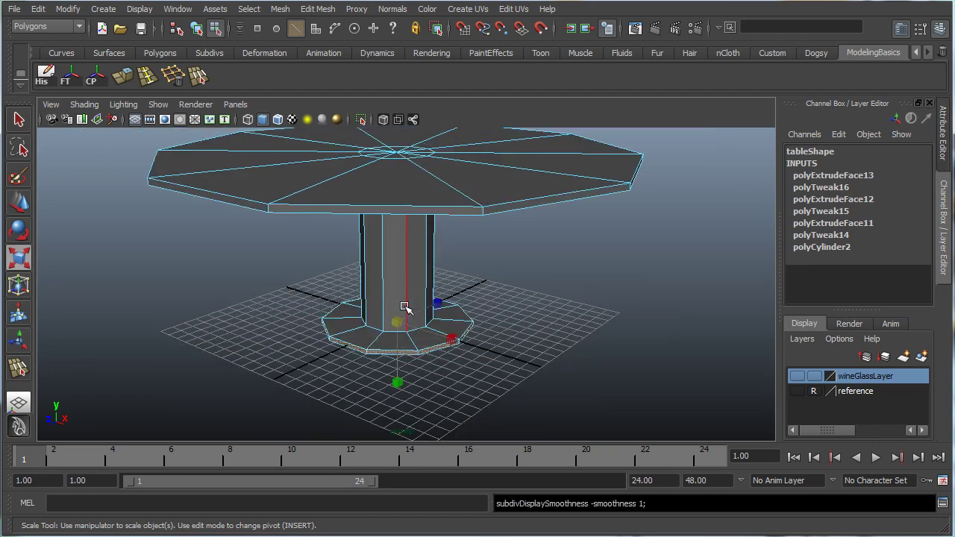
scroll(373, 312, "up", 4)
key("3")
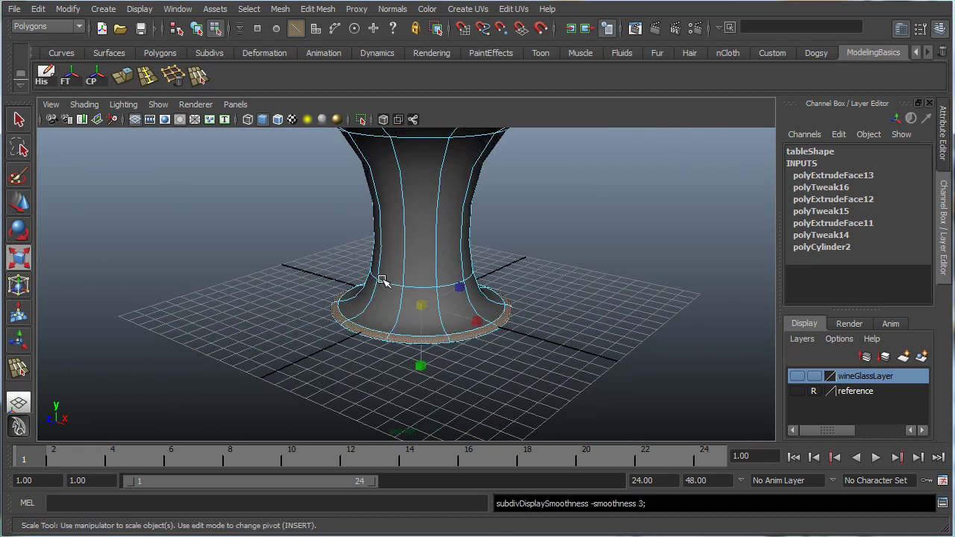
left_click_drag(297, 293, 348, 283, "alt")
key("1")
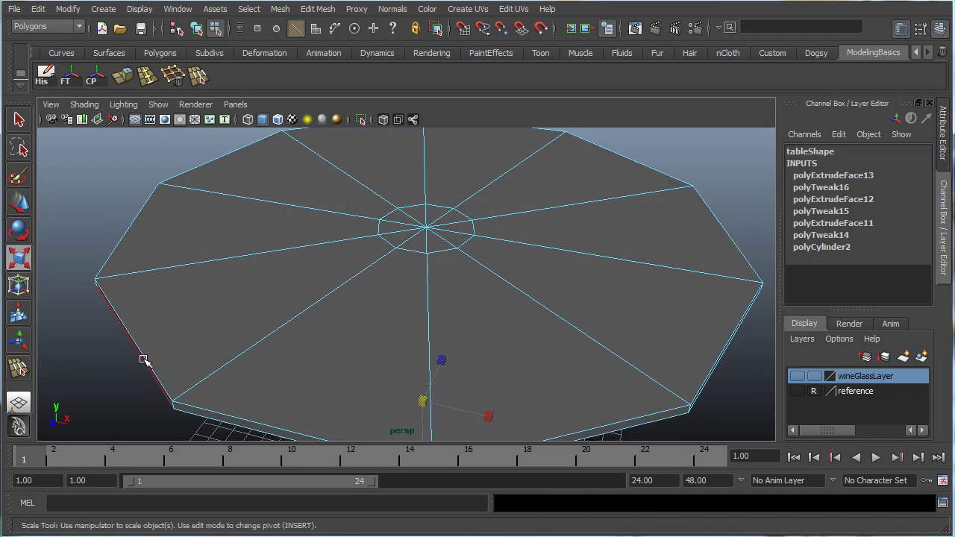
Insert an edge loop on the tabletop's upper face, just inside its outer rim.
right_click_drag(309, 356, 323, 318, "alt")
middle_click_drag(323, 317, 361, 281, "alt")
left_click_drag(268, 250, 233, 246, "alt")
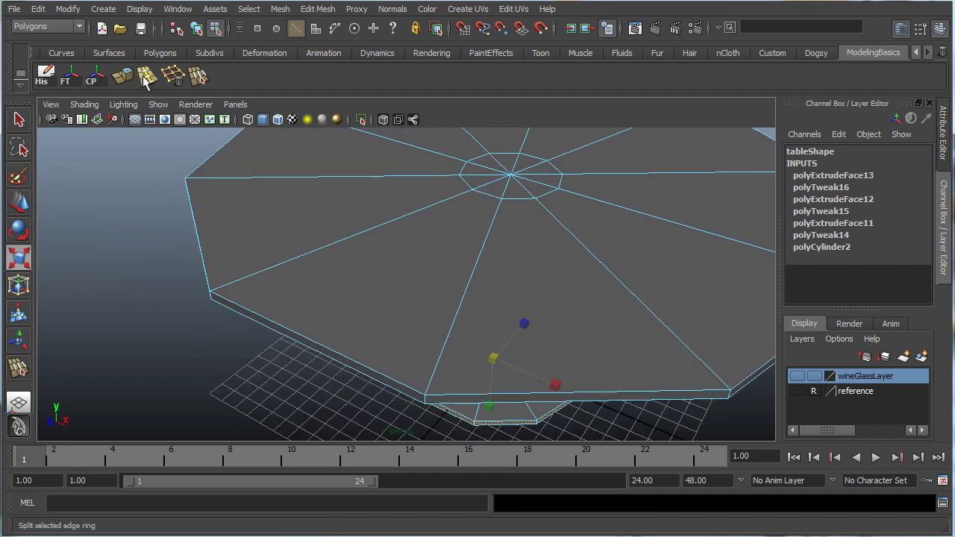
left_click(148, 90)
scroll(223, 281, "up", 5)
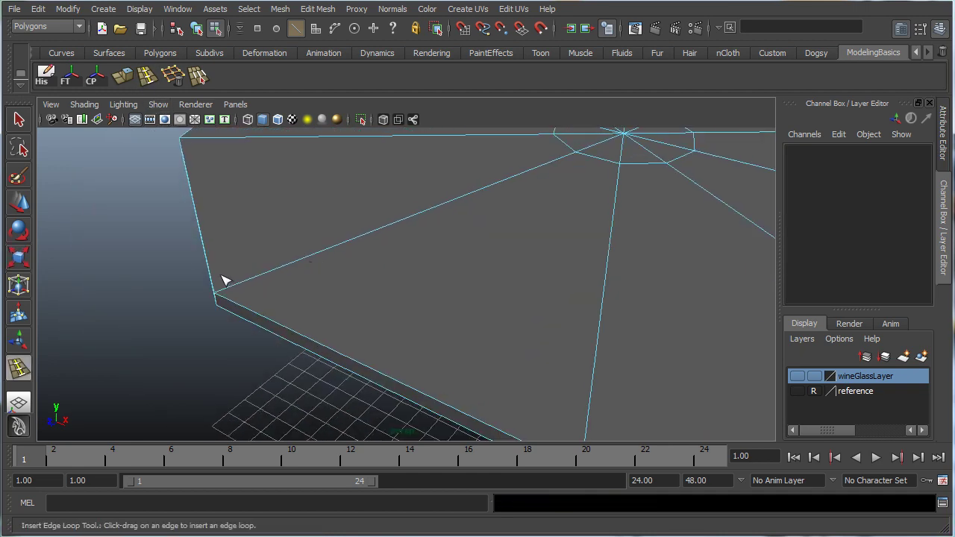
left_click(225, 288)
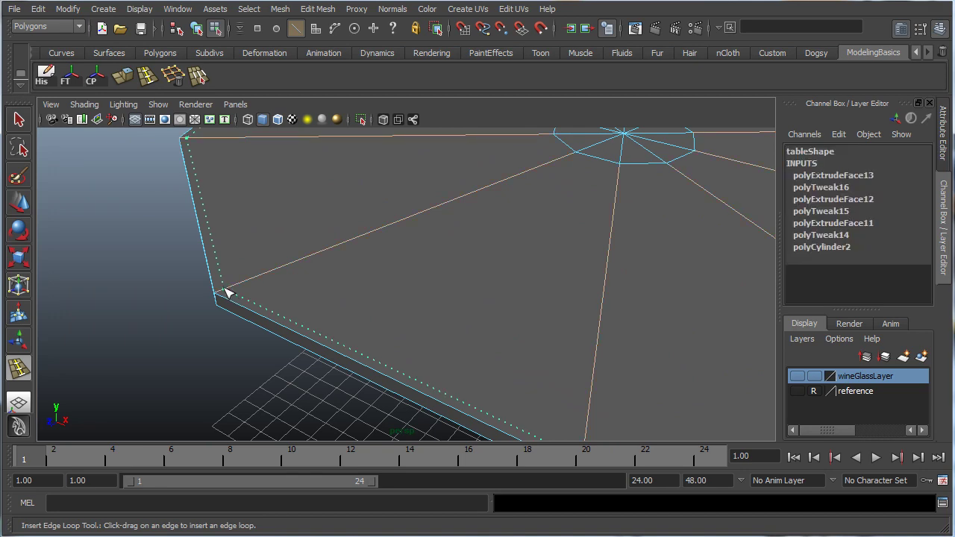
Insert an edge loop on the tabletop's underside close to the outer rim, and display the table smoothed.
left_click_drag(203, 309, 197, 240, "alt")
middle_click_drag(259, 183, 292, 347, "alt")
left_click_drag(295, 352, 230, 262, "alt")
left_click(271, 198)
middle_click_drag(231, 262, 238, 295, "alt")
left_click_drag(239, 295, 284, 219, "alt")
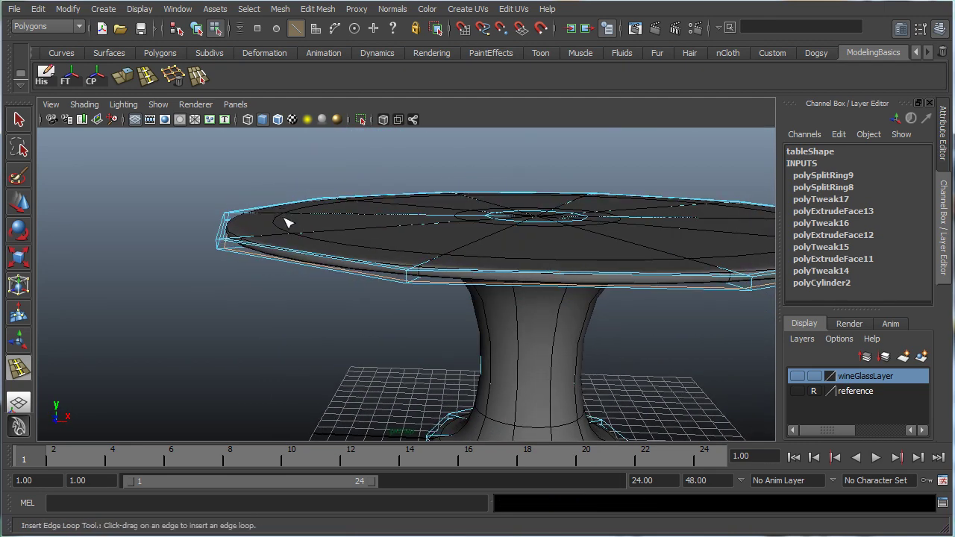
Return to object mode, inspect the smoothed tabletop from above and below, and switch back to the unsmoothed display.
key("1")
key("q")
right_click_drag(355, 279, 409, 258)
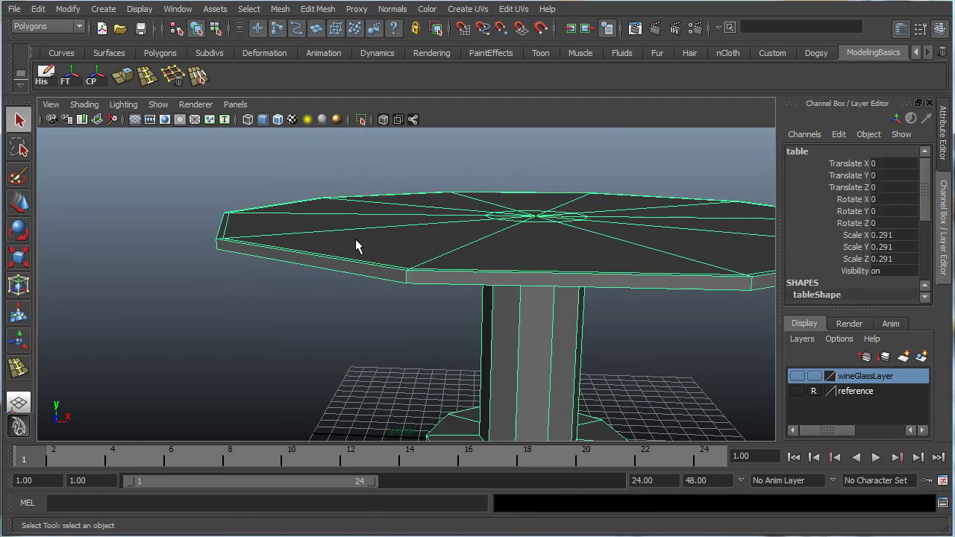
key("3")
left_click(299, 316)
left_click_drag(413, 343, 395, 197, "alt")
left_click(396, 221)
key("1")
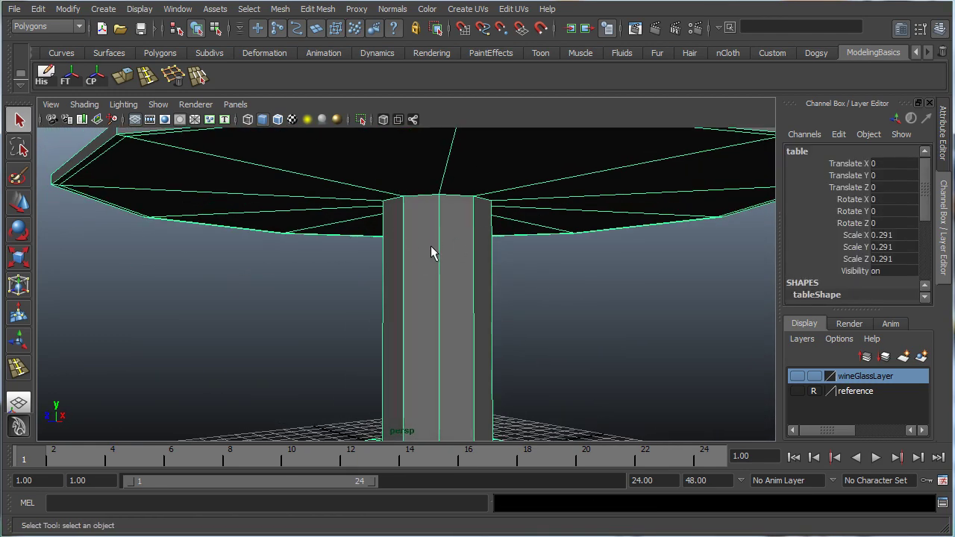
Insert edge loops on the tabletop's underside around the post and on the post just below the tabletop.
left_click_drag(430, 252, 433, 276, "alt")
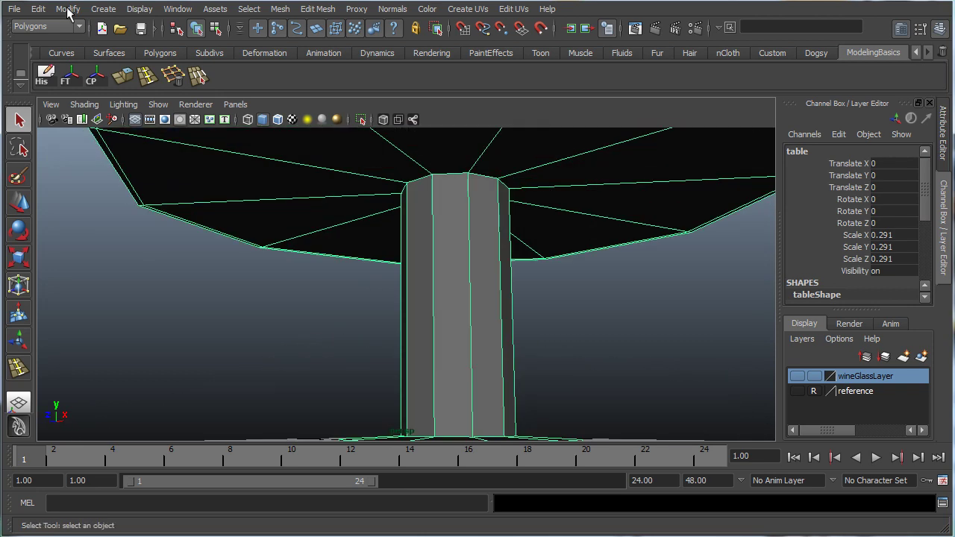
left_click(145, 80)
middle_click_drag(426, 241, 408, 268, "alt")
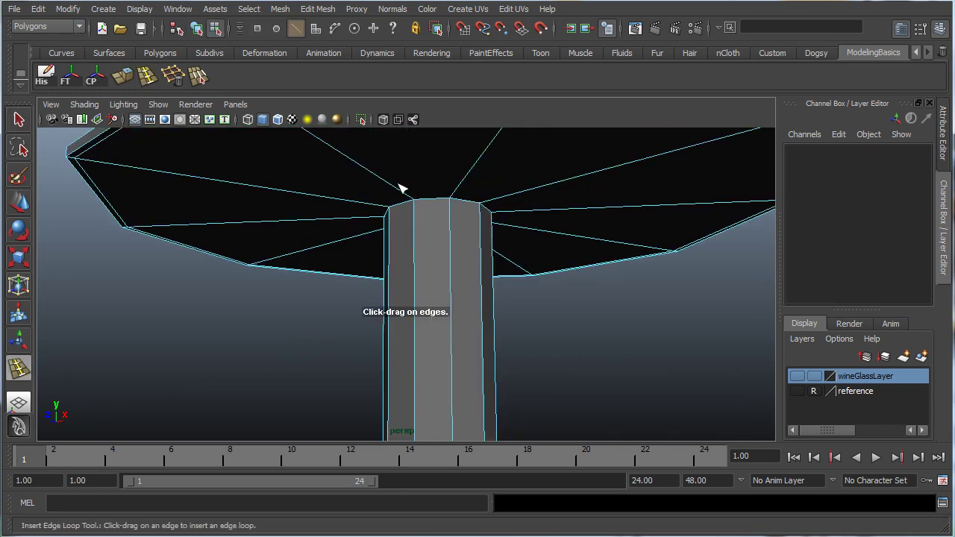
left_click(400, 188)
left_click_drag(416, 226, 401, 309)
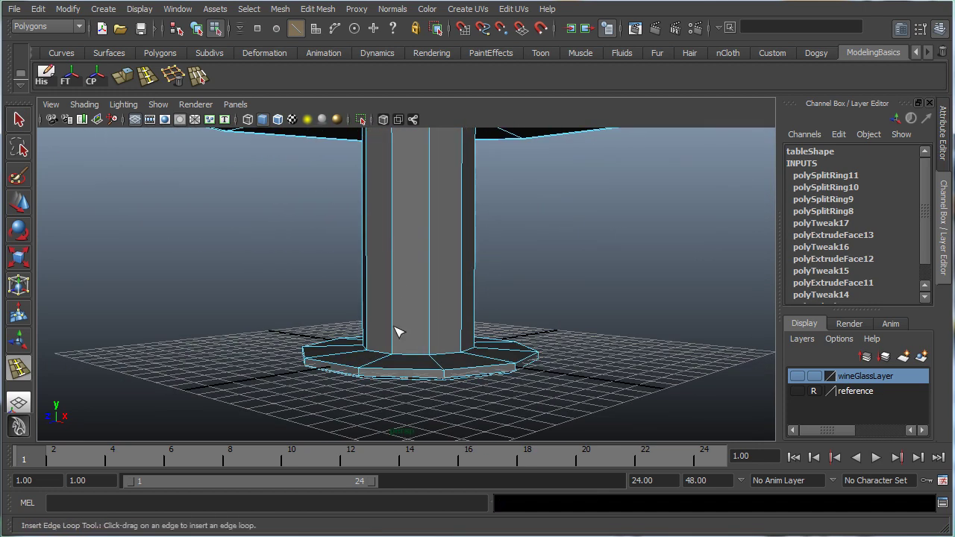
Insert edge loops low on the post and on the base's upper face around the post.
left_click(397, 328)
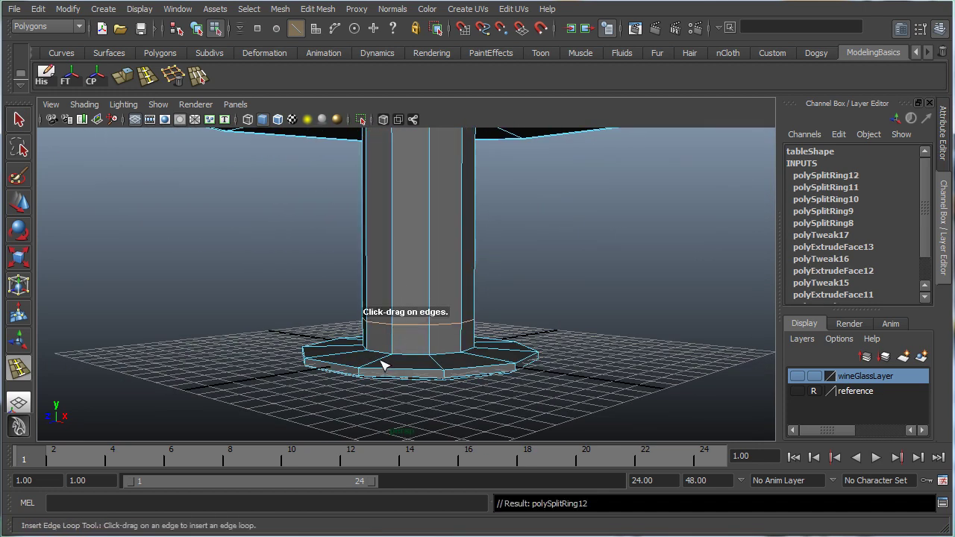
left_click(381, 361)
left_click_drag(472, 282, 467, 315, "alt")
middle_click_drag(467, 316, 500, 278, "alt")
right_click_drag(301, 262, 461, 319, "alt")
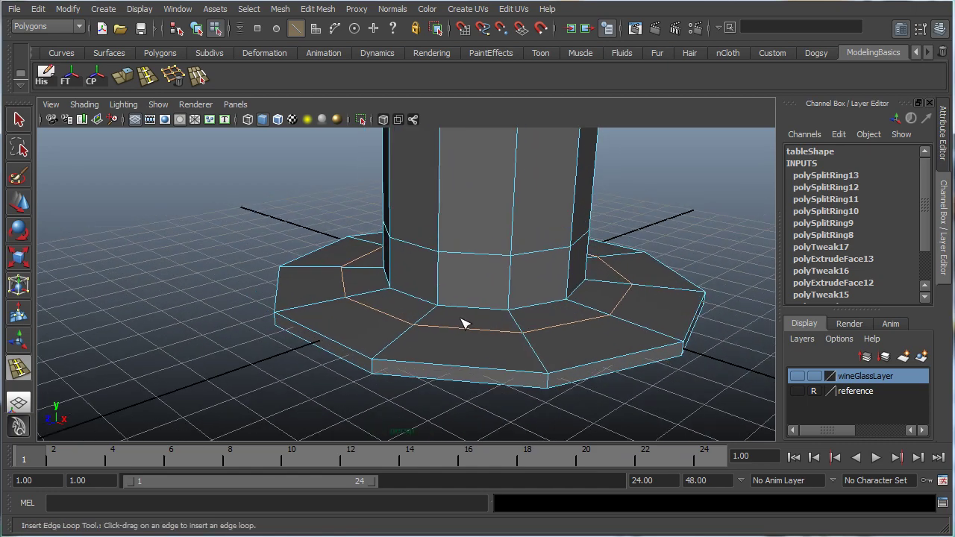
Insert an edge loop just inside the base's outer rim, and display the table smoothed in object mode.
left_click_drag(463, 323, 388, 355, "alt")
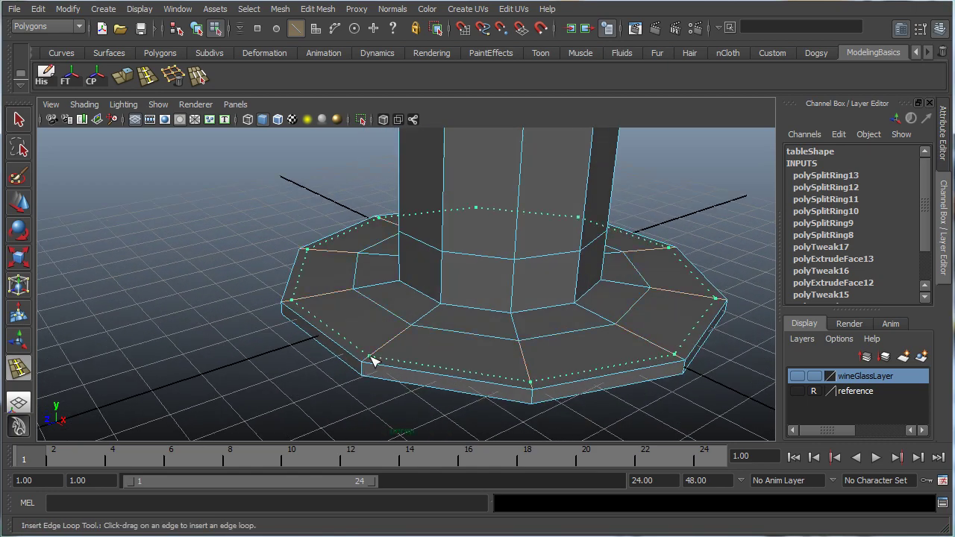
left_click(373, 363)
left_click_drag(326, 335, 403, 349, "alt")
key("3")
key("q")
right_click_drag(395, 332, 458, 316)
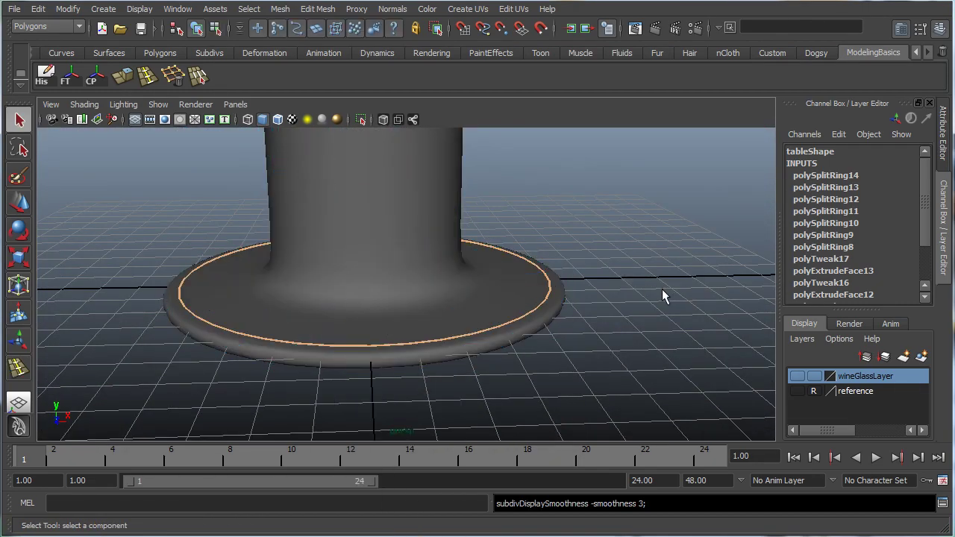
Snap the table's pivot to the centre vertex of the base's underside, and snap the table onto the grid origin.
left_click(662, 290)
left_click_drag(614, 359, 171, 328, "alt")
left_click(477, 248)
left_click_drag(443, 302, 354, 259, "alt")
key("w")
scroll(372, 306, "up", 5)
middle_click_drag(390, 346, 273, 260, "alt")
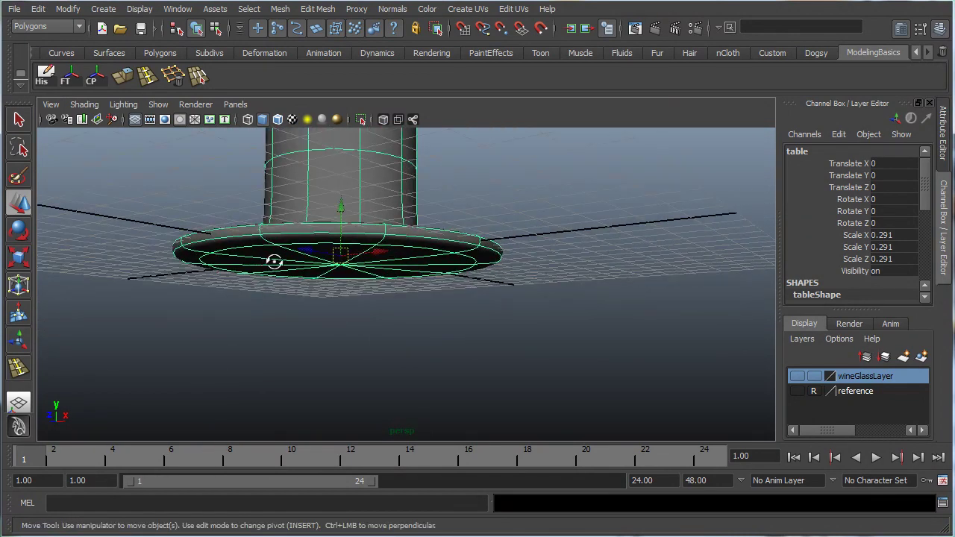
left_click_drag(273, 260, 375, 297, "alt")
scroll(265, 300, "up", 4)
key("Insert")
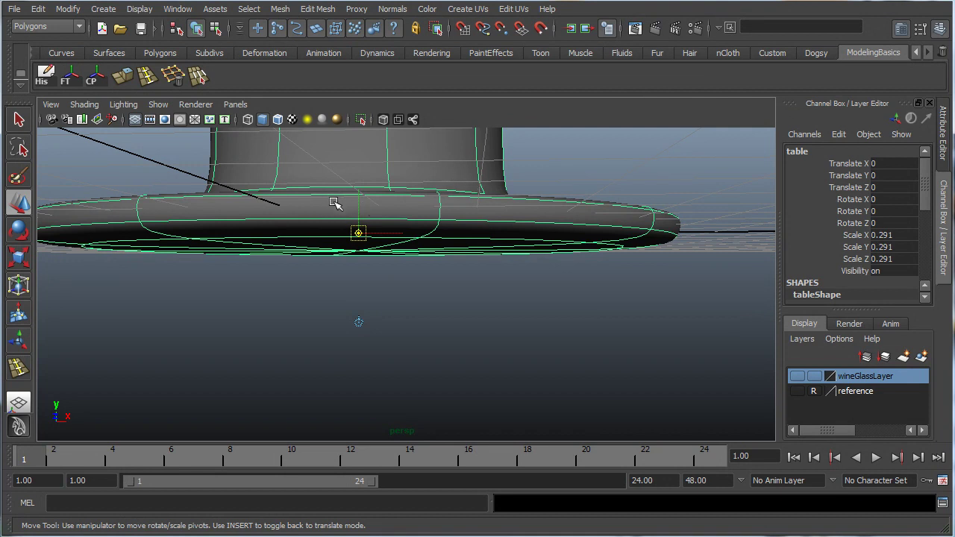
key("Insert")
key("Insert")
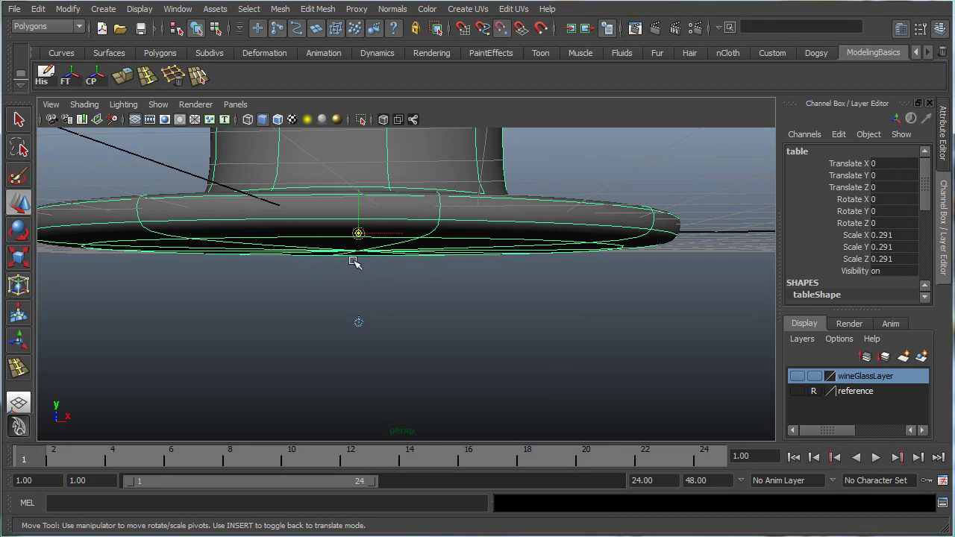
left_click_drag(358, 234, 274, 175)
key("Insert")
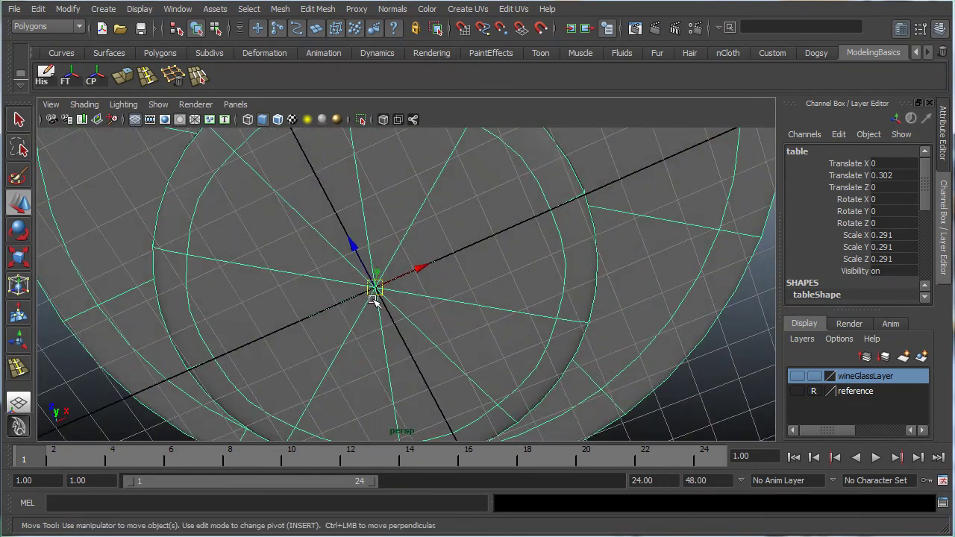
Deselect the table and make wineGlassLayer visible, with the whole table and glass in view.
left_click_drag(369, 153, 380, 290, "alt")
left_click_drag(369, 200, 393, 211, "alt")
scroll(401, 256, "down", 5)
left_click(224, 279)
scroll(350, 243, "up", 5)
middle_click_drag(350, 243, 358, 317, "alt")
left_click_drag(340, 328, 365, 336, "alt")
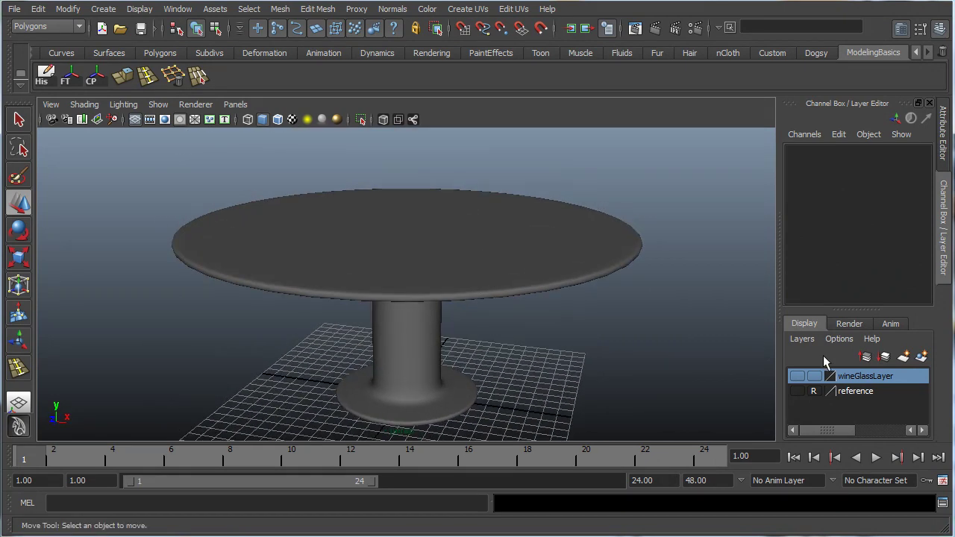
left_click(796, 376)
scroll(537, 337, "down", 5)
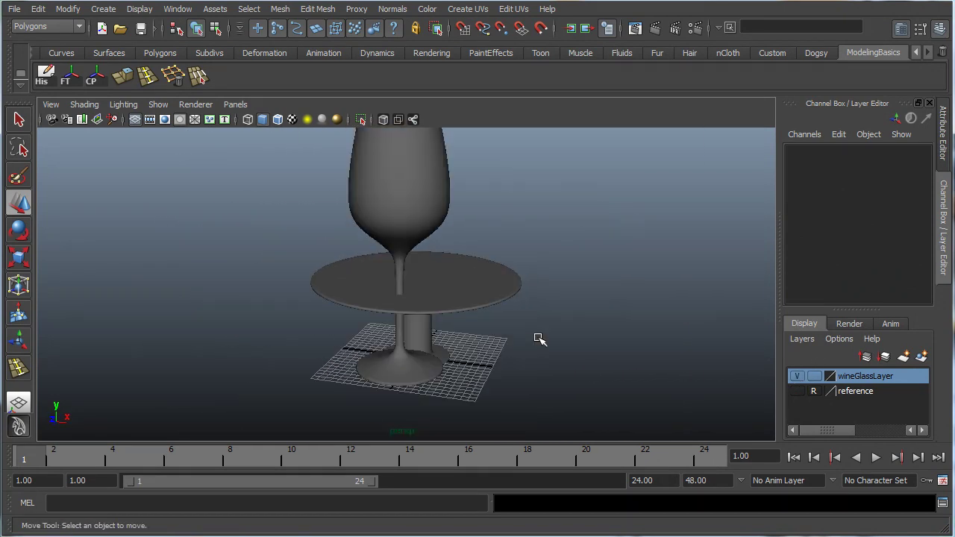
Select the wine glass and scale it down uniformly to about 0.184 in X and Z and 0.155 in Y.
left_click_drag(512, 303, 448, 299, "alt")
left_click(350, 228)
middle_click_drag(326, 262, 373, 258, "alt")
scroll(349, 291, "up", 4)
middle_click_drag(362, 302, 301, 310, "alt")
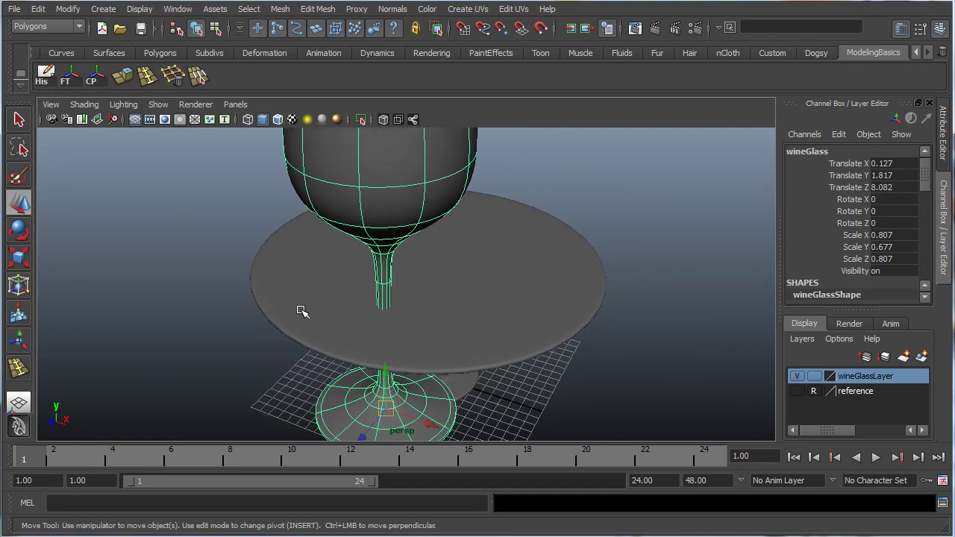
key("r")
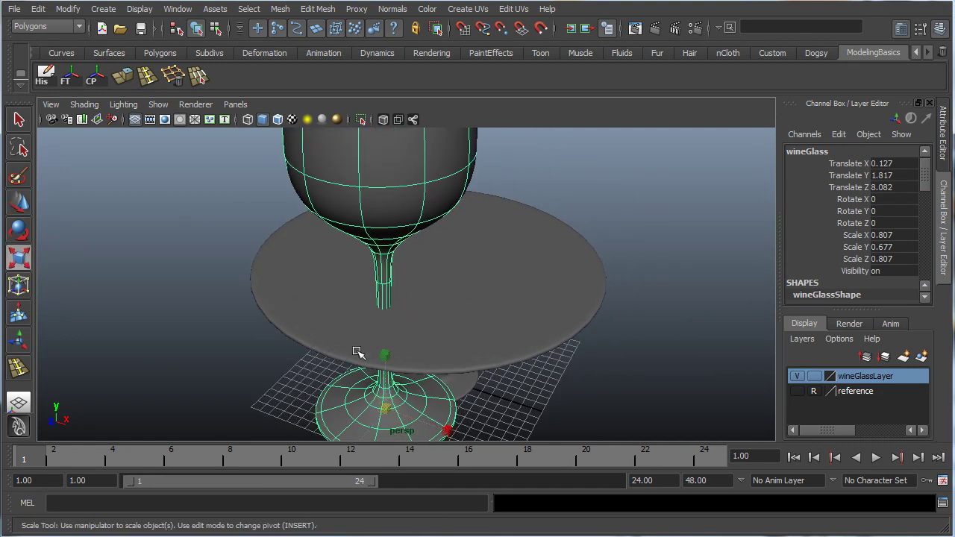
middle_click_drag(359, 392, 366, 319, "alt")
scroll(366, 319, "down", 5)
left_click_drag(364, 321, 271, 311, "alt")
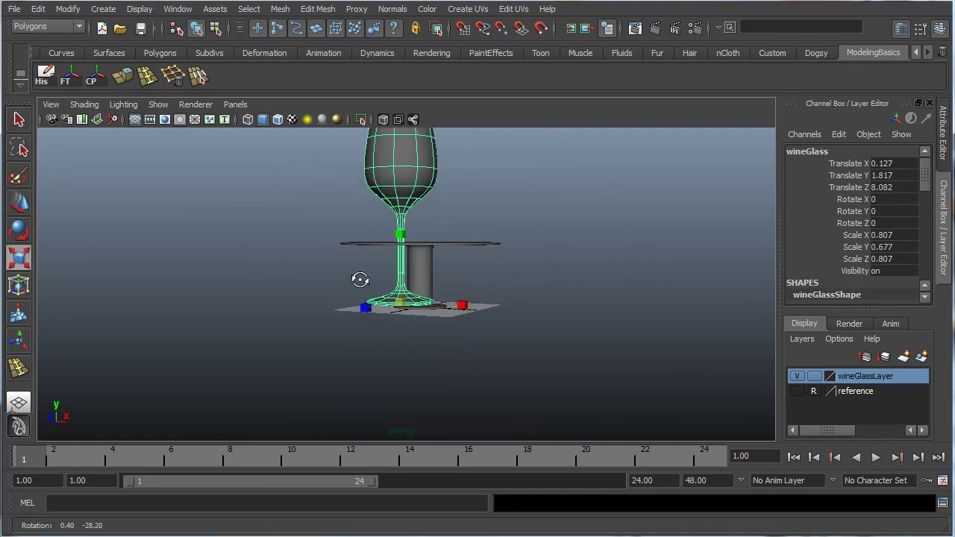
right_click_drag(260, 312, 364, 374, "alt")
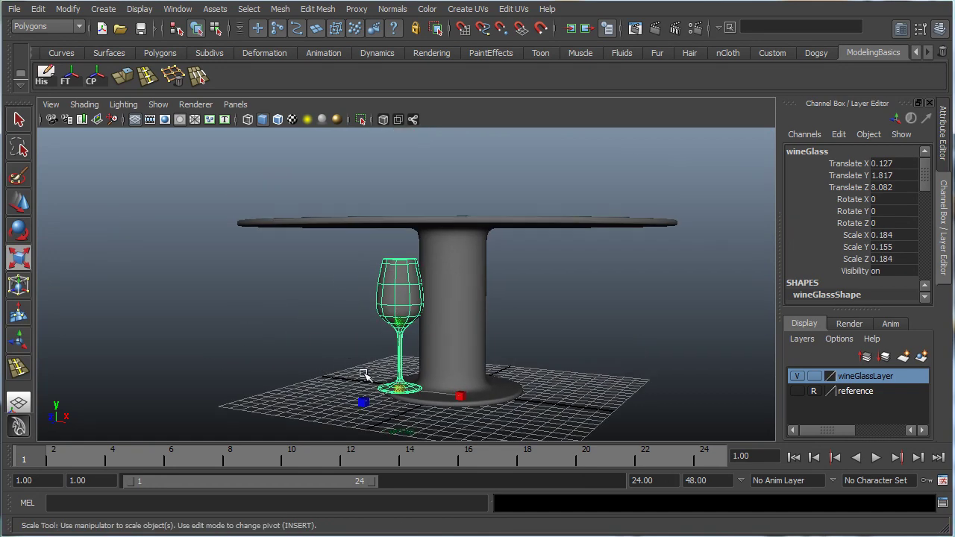
Raise the wine glass above the tabletop to about 13.38 in Y, and turn on wireframe over the shaded display.
key("w")
left_click_drag(388, 393, 345, 311, "alt")
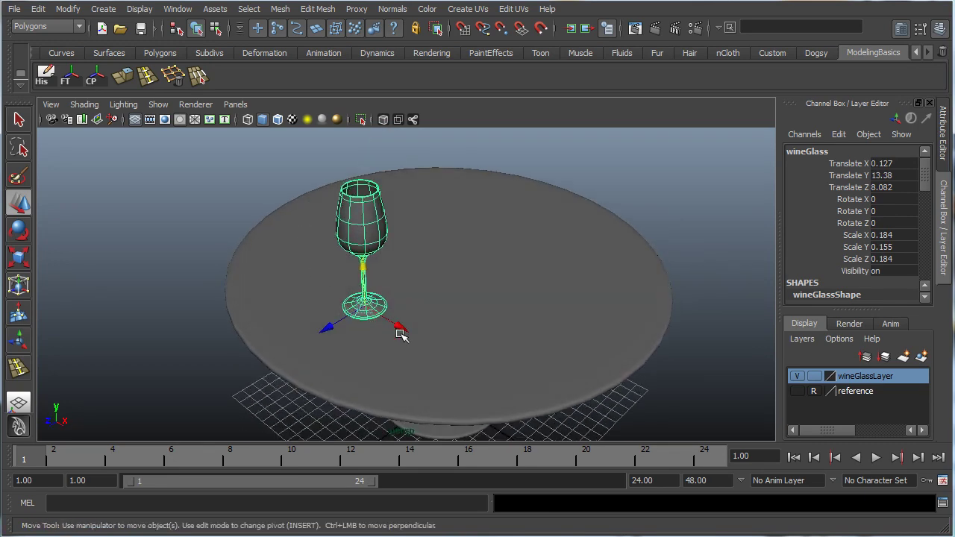
left_click(275, 120)
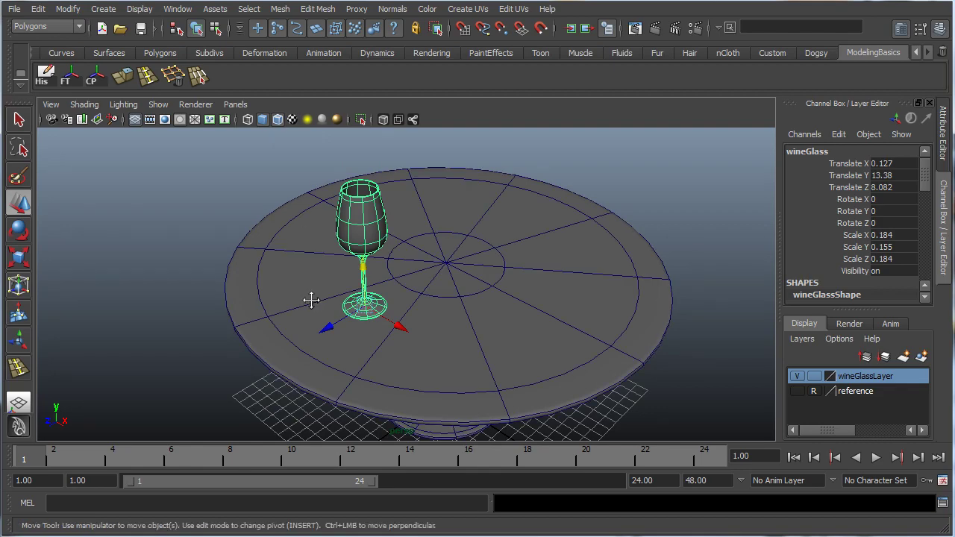
Scale the wine glass to about 0.17 in X and Z and 0.143 in Y, and raise it to about 16.075 in Y.
mouse_move(313, 299)
left_mouse_down("alt")
mouse_move(328, 231)
mouse_move(366, 278)
mouse_move(375, 262)
mouse_move(339, 276)
left_mouse_up("alt")
key("r")
left_click(371, 275)
right_click_drag(339, 276, 343, 276, "alt")
left_click_drag(343, 276, 354, 120, "alt")
key("w")
middle_click_drag(354, 157, 373, 321, "alt")
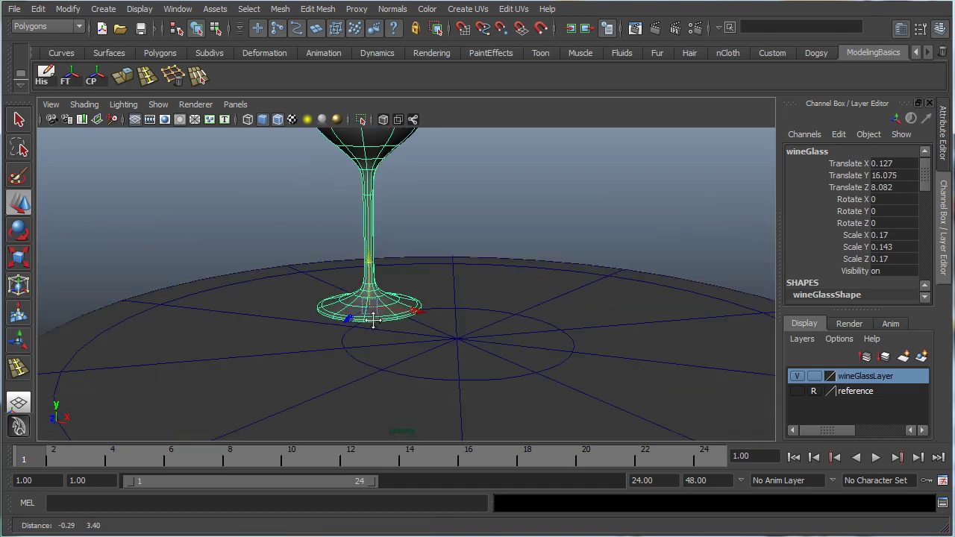
Snap the wine glass's pivot to the centre vertex on the underside of its foot.
left_click_drag(373, 321, 341, 254, "alt")
left_click_drag(340, 157, 361, 314, "alt")
right_click_drag(361, 314, 424, 326, "alt")
left_click_drag(424, 326, 427, 251, "alt")
key("Insert")
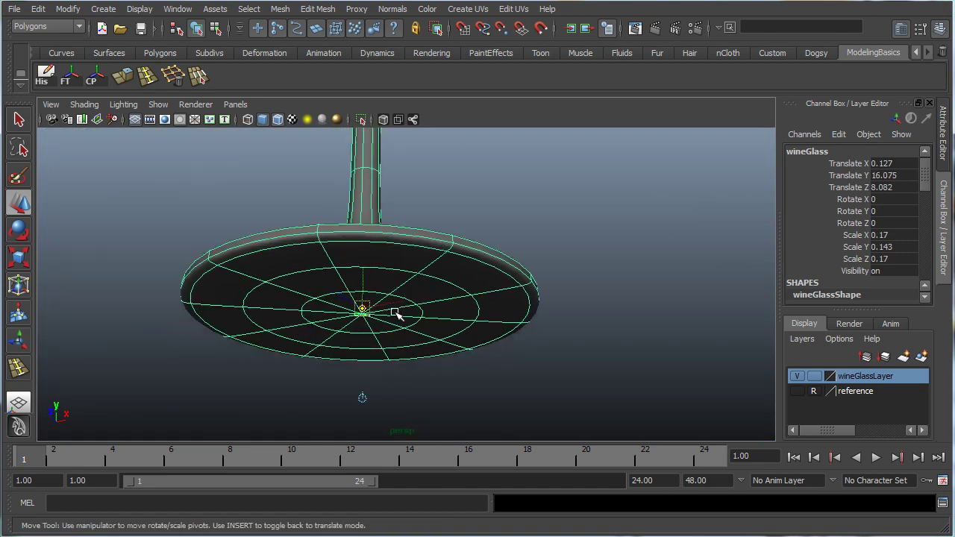
middle_click_drag(348, 330, 335, 330)
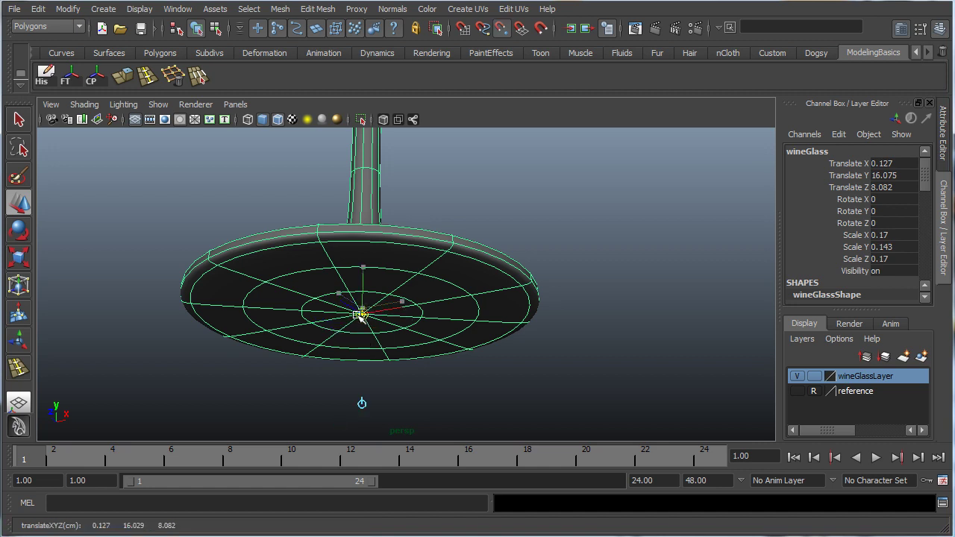
key("Insert")
Snap the wine glass onto the centre vertex of the tabletop.
left_click_drag(330, 299, 341, 311, "alt")
middle_click_drag(341, 311, 324, 191, "alt")
left_click_drag(324, 192, 325, 168, "alt")
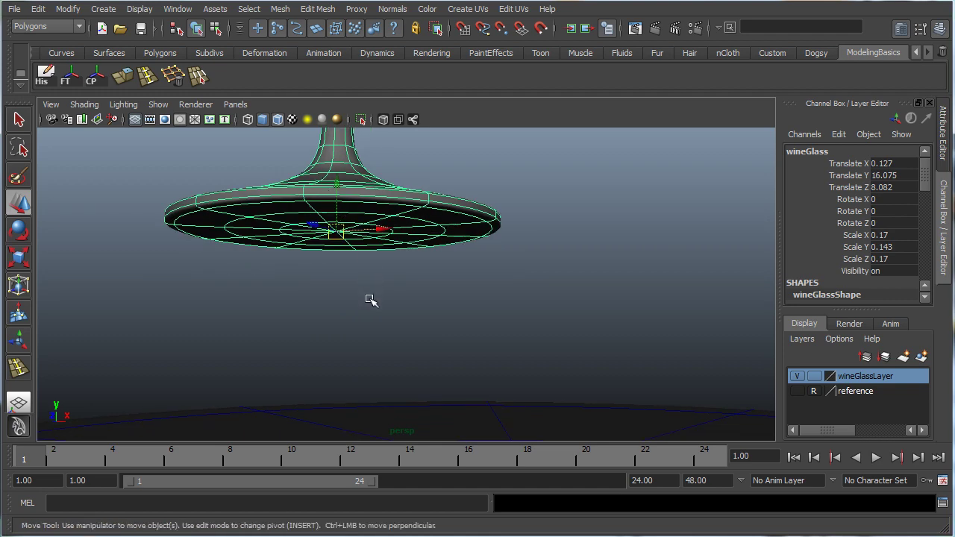
left_click_drag(371, 300, 302, 298, "alt")
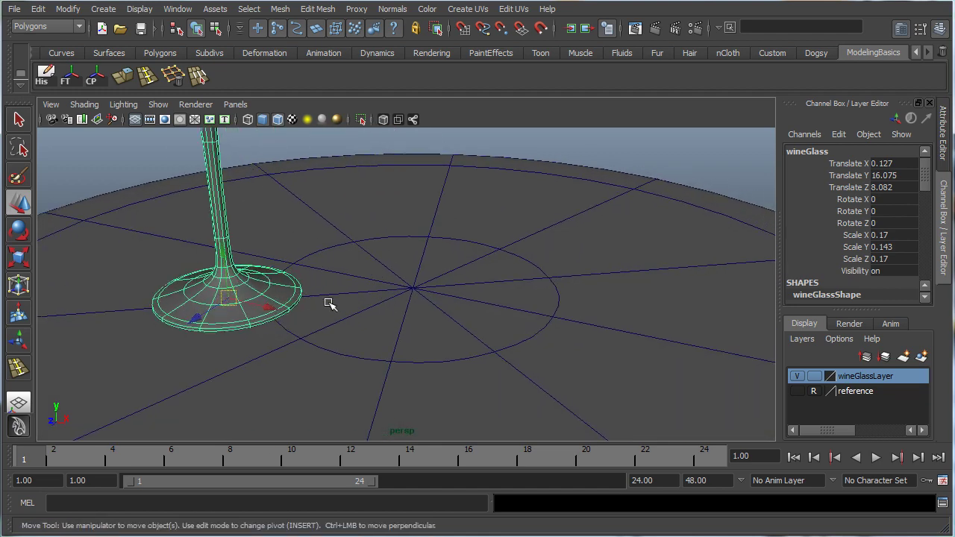
left_click_drag(407, 318, 430, 333, "alt")
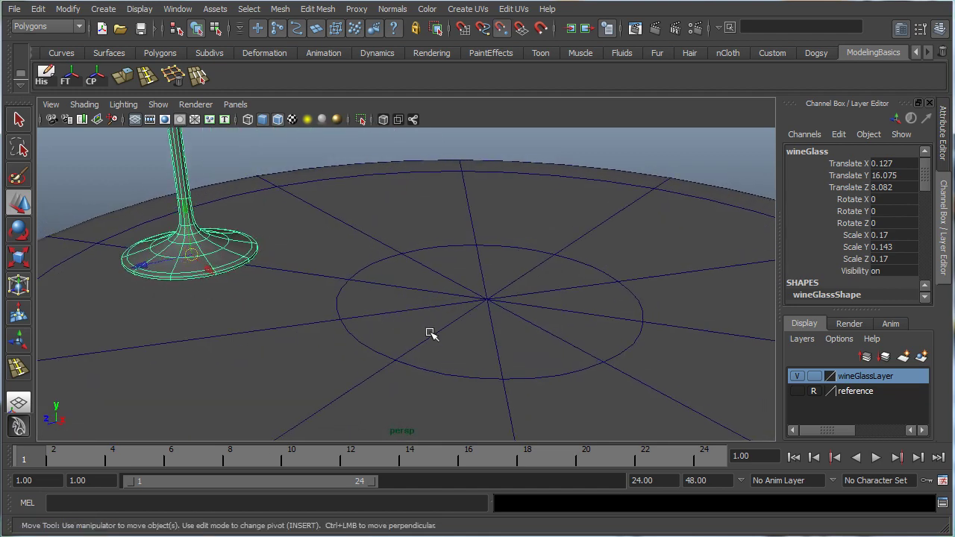
middle_click(484, 300)
left_click_drag(432, 288, 414, 259, "alt")
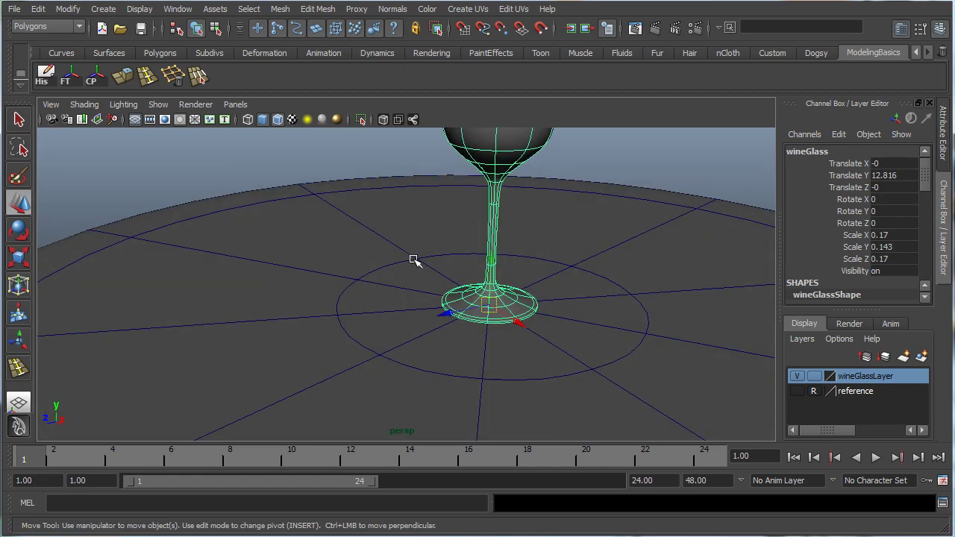
Deselect the wine glass and examine its placement and proportions on the table from several angles and distances.
left_click(169, 173)
middle_click_drag(363, 264, 291, 219, "alt")
scroll(291, 219, "down", 8)
left_click_drag(279, 266, 372, 258, "alt")
scroll(373, 264, "up", 5)
left_click_drag(375, 274, 369, 308, "alt")
scroll(368, 300, "down", 5)
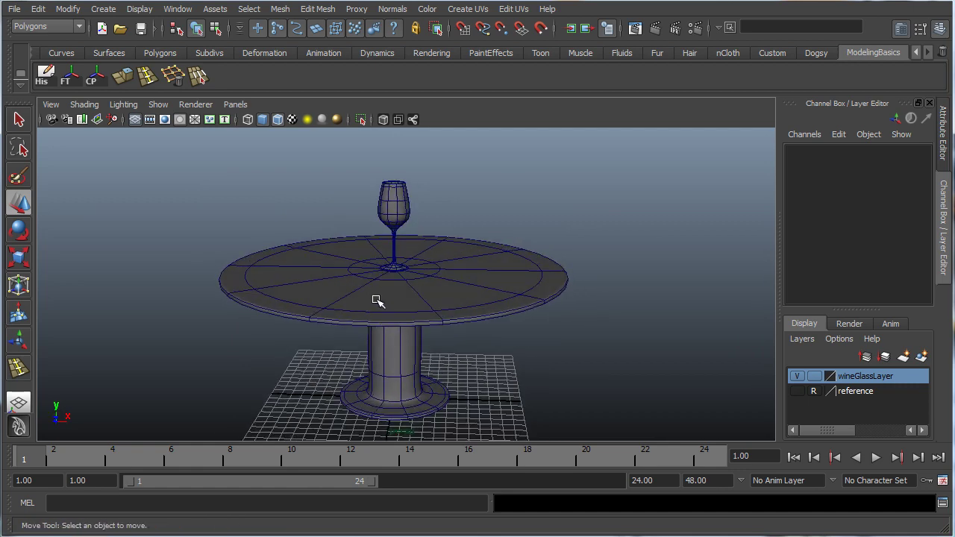
right_click_drag(378, 301, 395, 313, "alt")
mouse_move(395, 314)
left_mouse_down("alt")
mouse_move(454, 319)
mouse_move(397, 320)
left_mouse_up("alt")
middle_click_drag(441, 331, 438, 311, "alt")
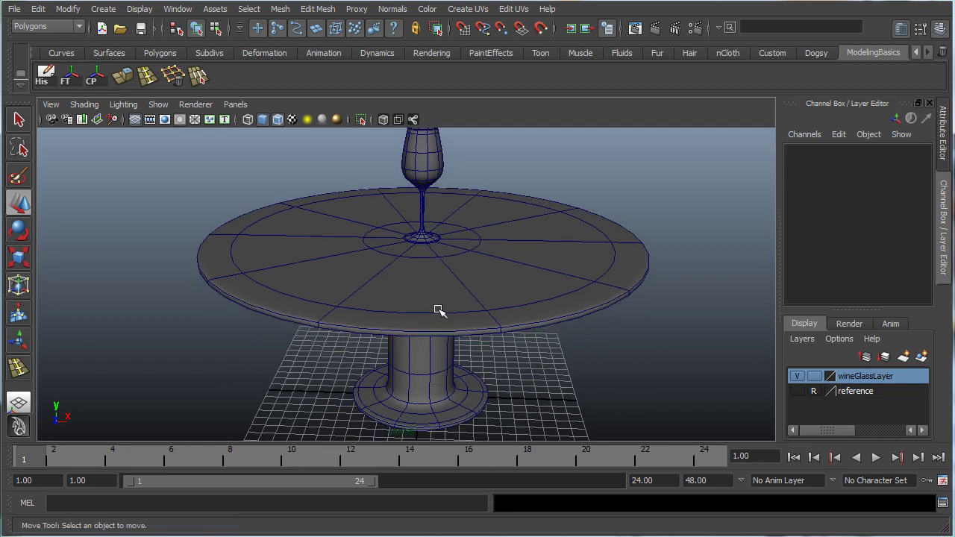
left_click_drag(453, 302, 426, 300, "alt")
right_click_drag(426, 300, 428, 291, "alt")
middle_click_drag(427, 290, 423, 317, "alt")
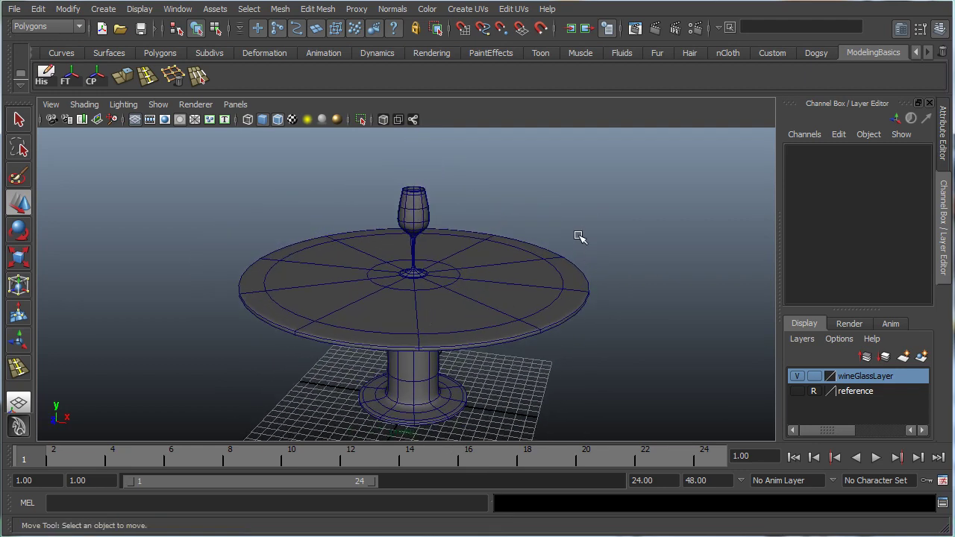